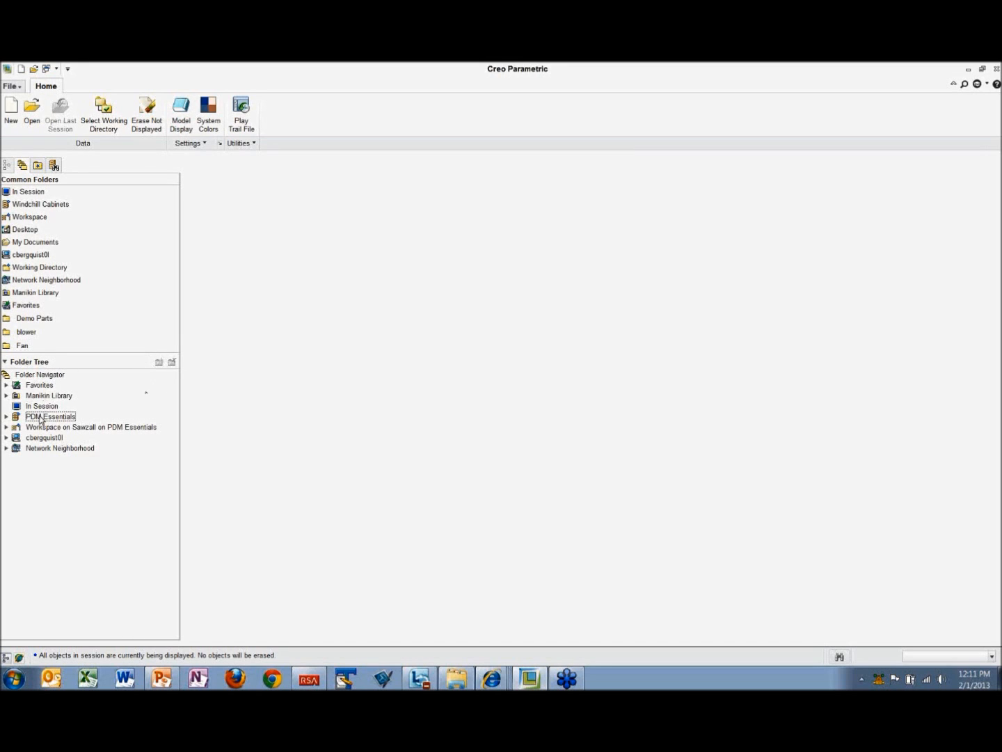
Step: Expand the PDM Essentials server's Products and Libraries folders and open the Parts Catalog library
{"action": "left_click", "coordinate": [6, 416]}
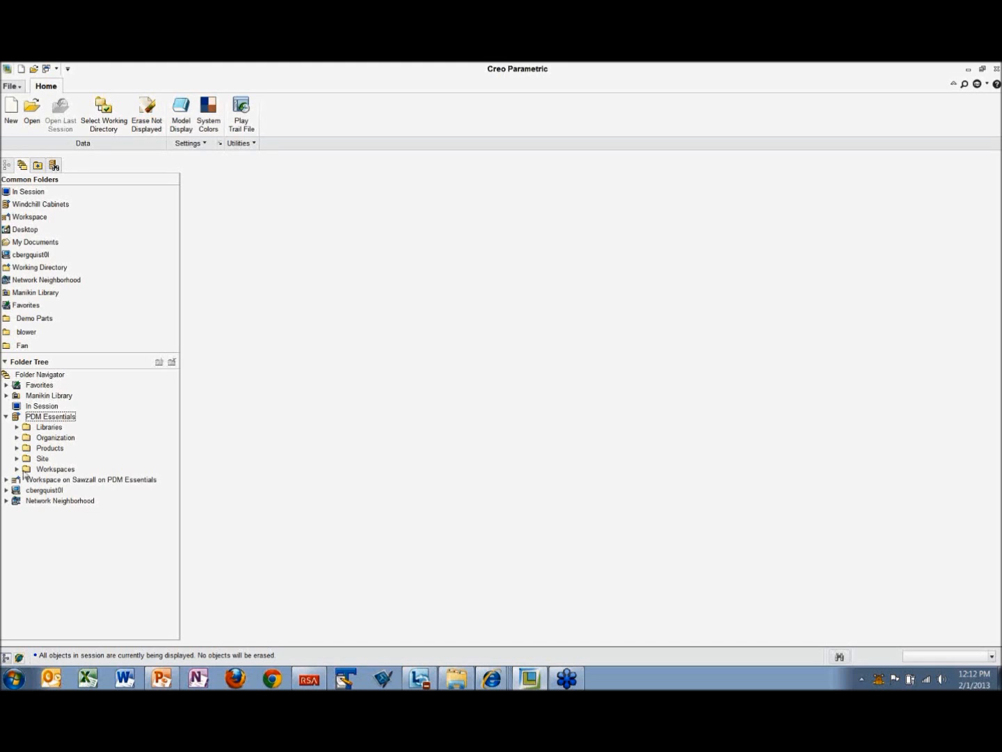
{"action": "left_click", "coordinate": [16, 448]}
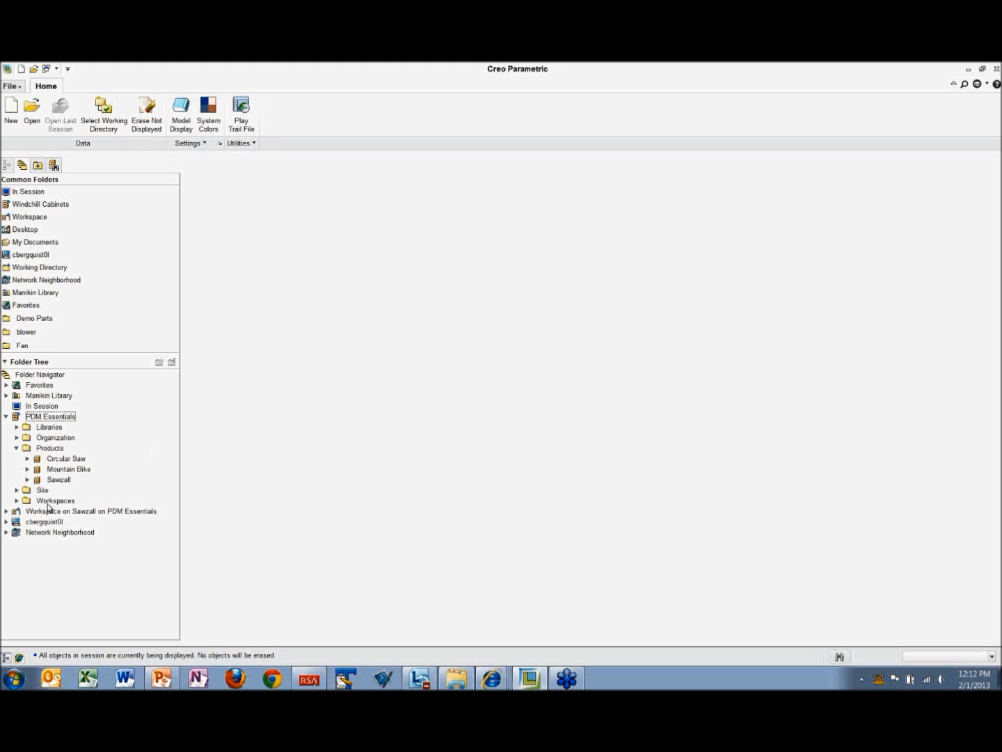
{"action": "left_click", "coordinate": [17, 427]}
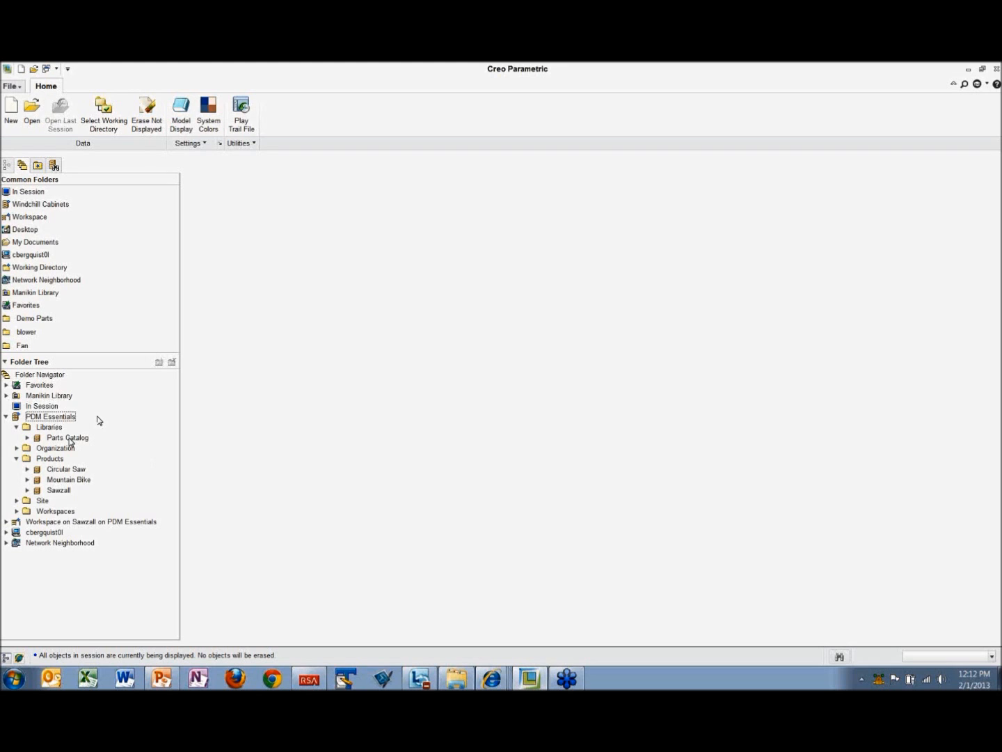
{"action": "left_click", "coordinate": [70, 439]}
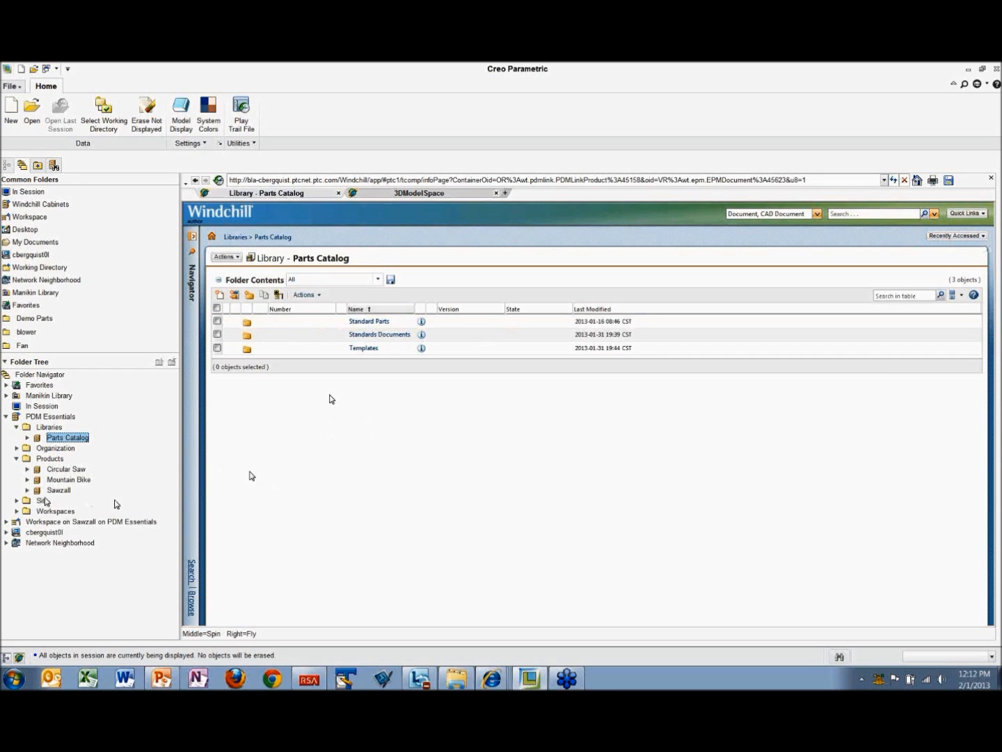
Step: Expand the Parts Catalog library in the folder tree, including its Standard Parts and Templates folders
{"action": "left_click", "coordinate": [26, 438]}
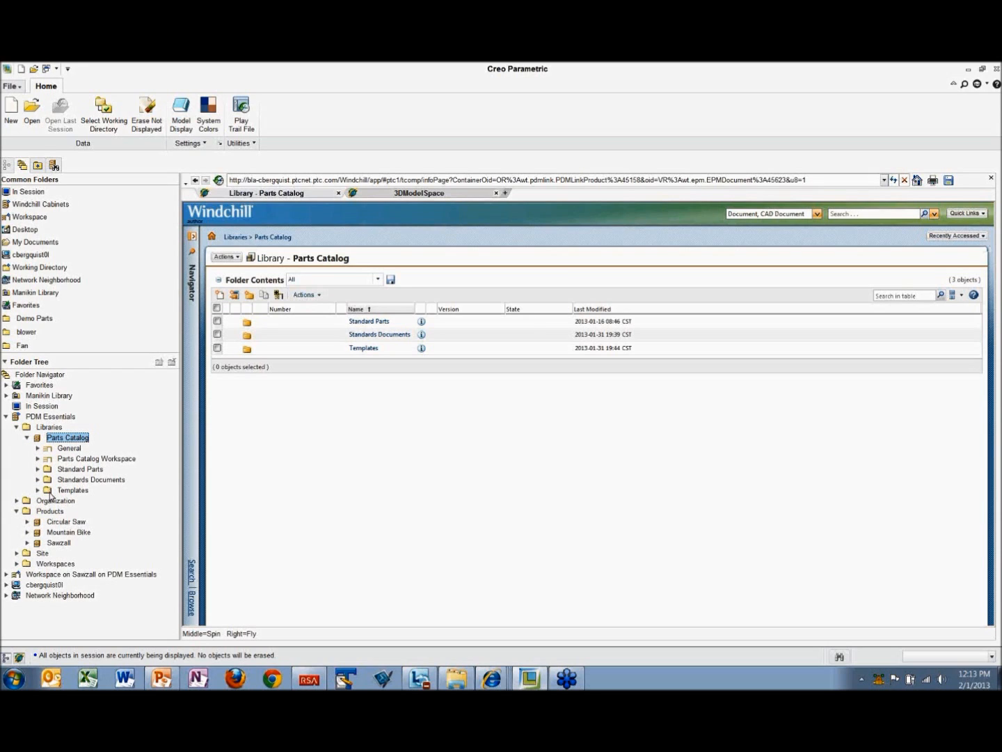
{"action": "left_click", "coordinate": [39, 469]}
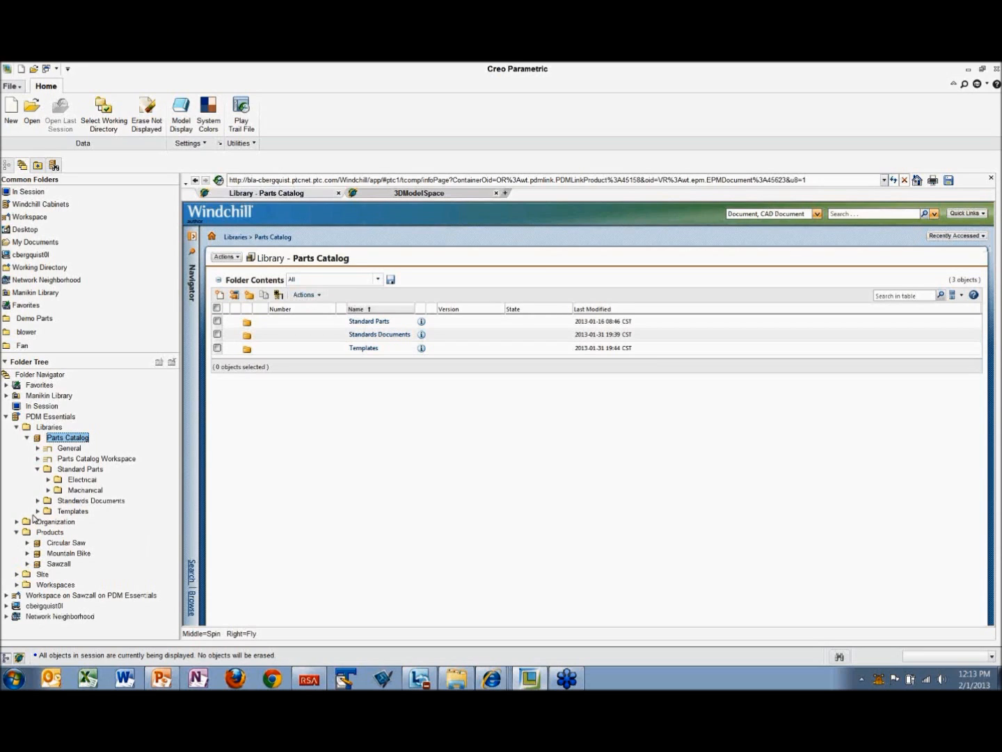
{"action": "left_click", "coordinate": [38, 511]}
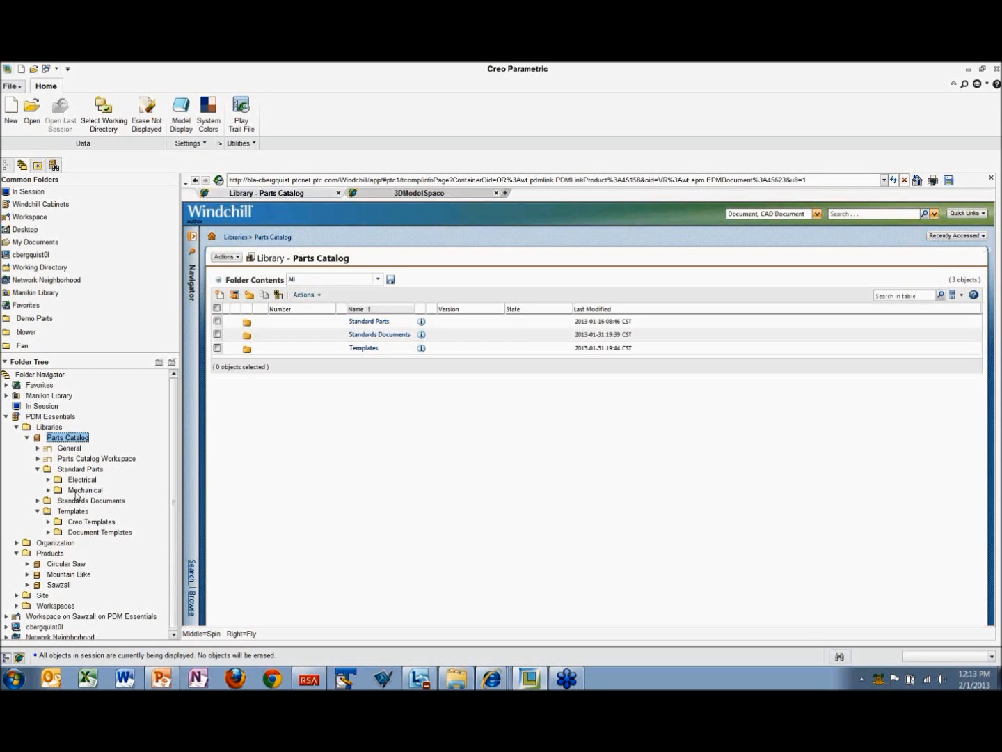
Step: Browse through Mechanical, Fasteners and Screws to the Cap Screws folder and preview the cssd0108.prt part
{"action": "left_click", "coordinate": [48, 491]}
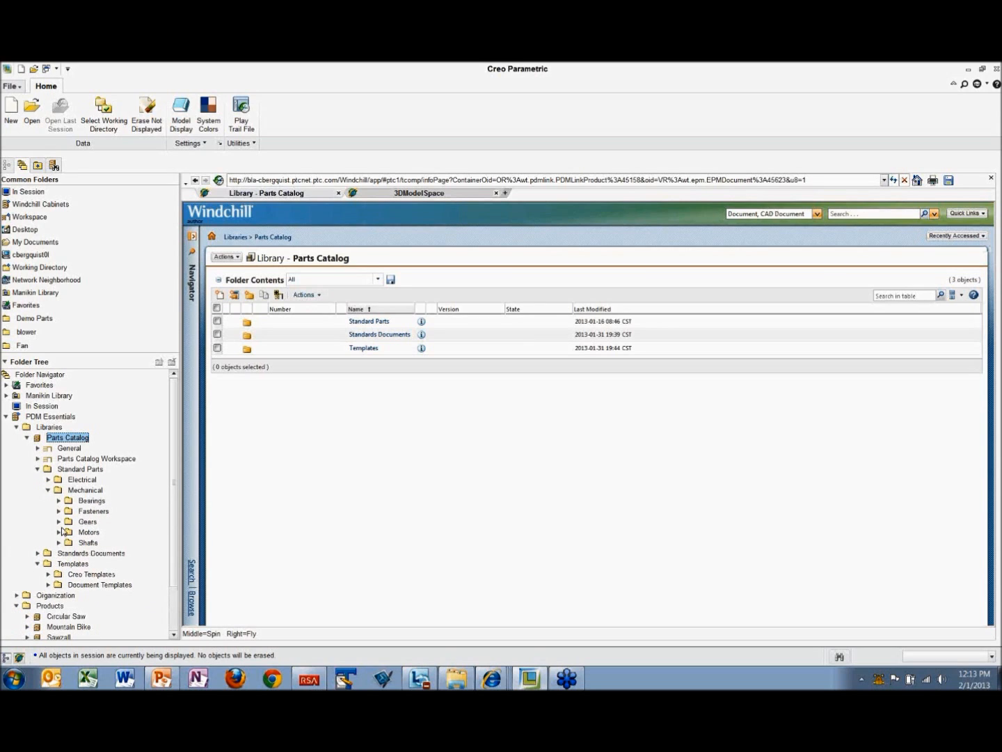
{"action": "left_click", "coordinate": [59, 511]}
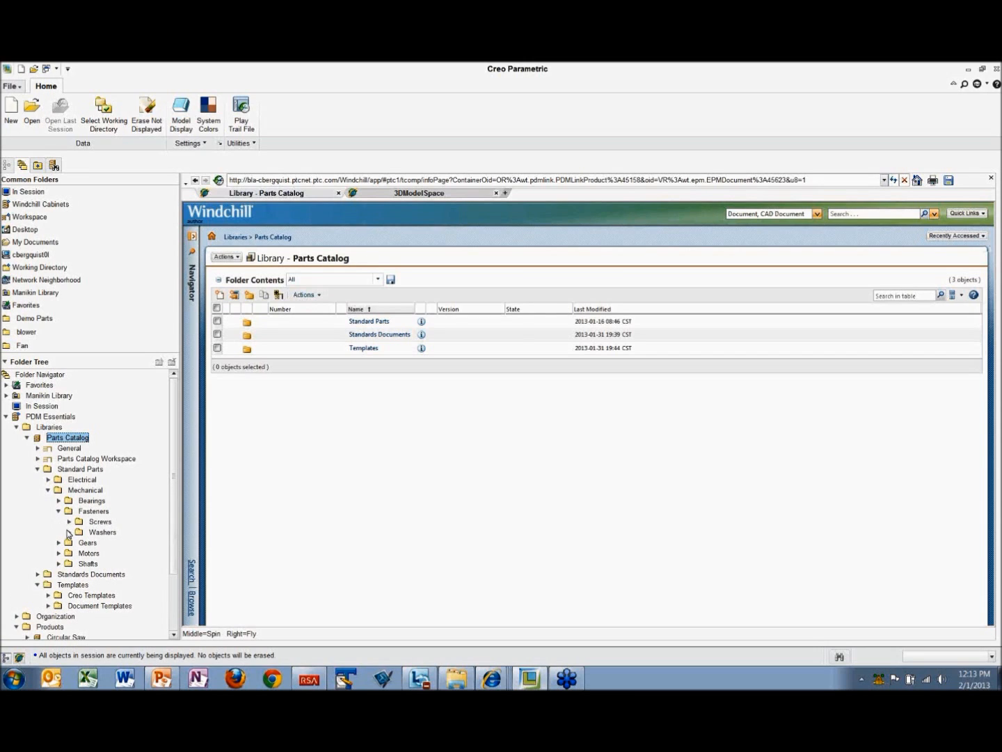
{"action": "left_click", "coordinate": [69, 521]}
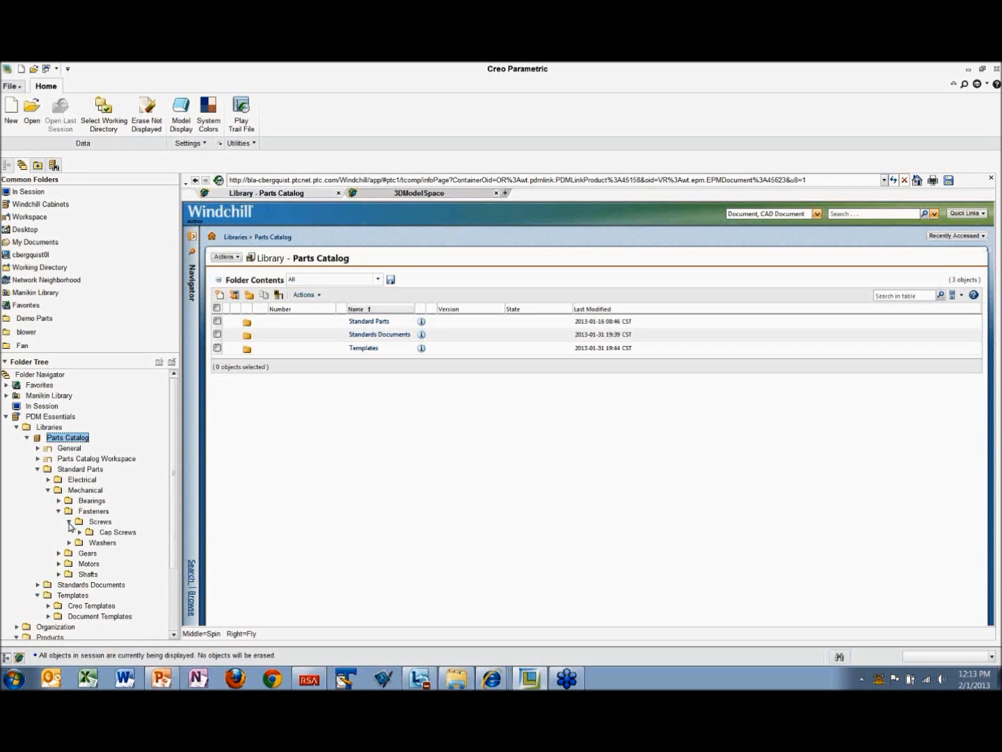
{"action": "left_click", "coordinate": [118, 532]}
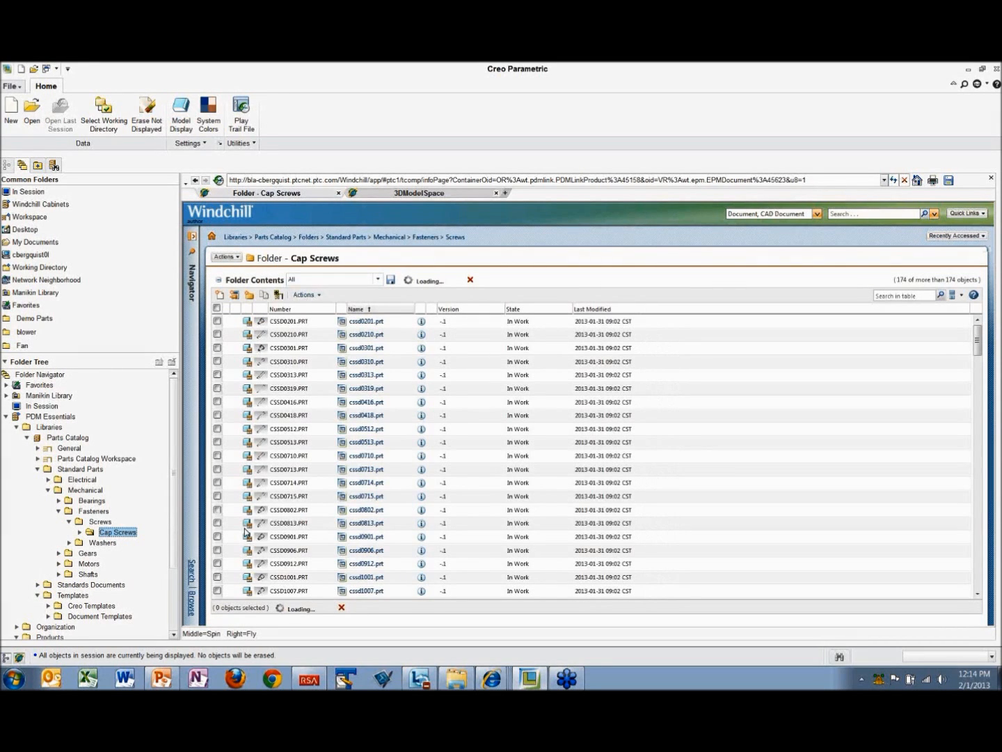
{"action": "left_click", "coordinate": [260, 352]}
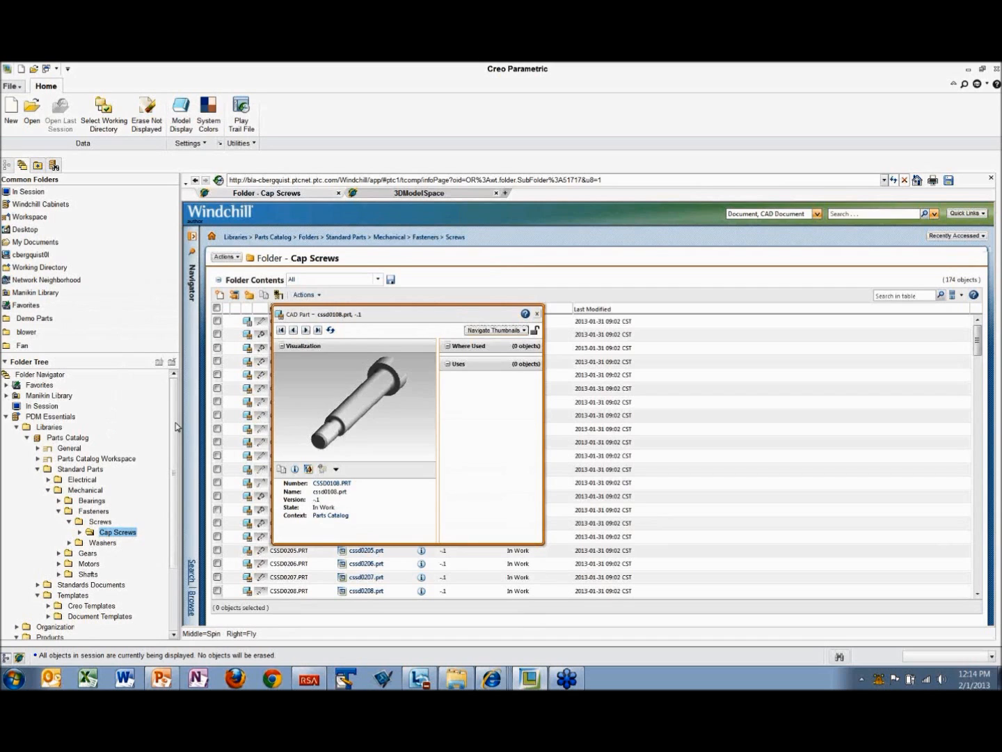
Step: Create a new product named Blower from the Team Product template
{"action": "left_click_drag", "start_coordinate": [175, 424], "coordinate": [172, 474]}
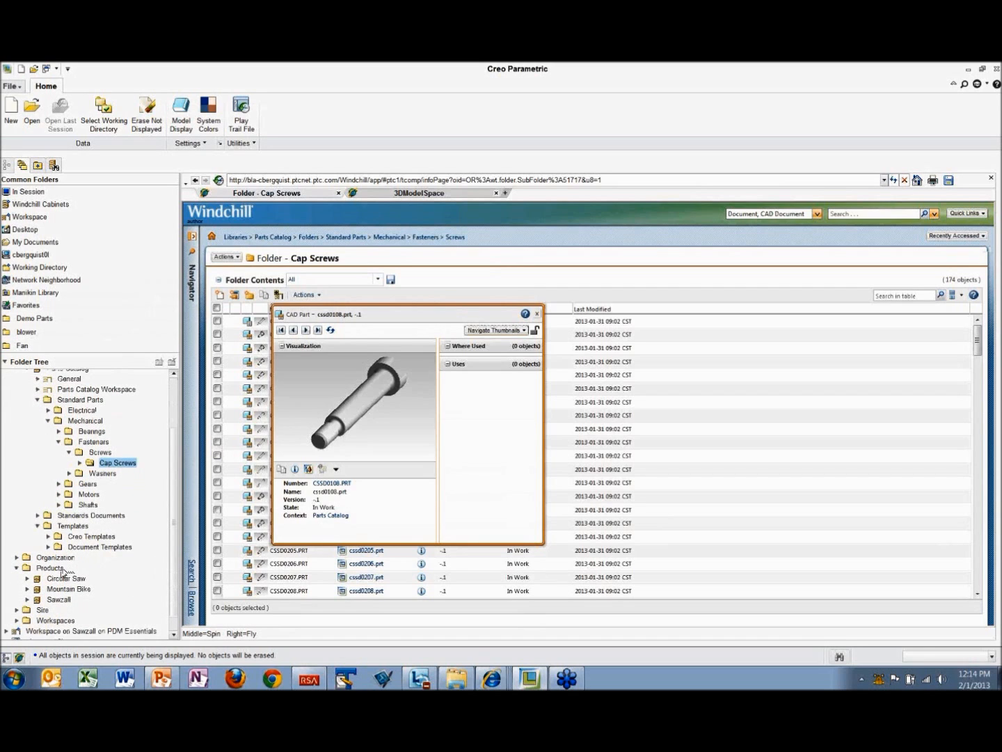
{"action": "left_click", "coordinate": [61, 569]}
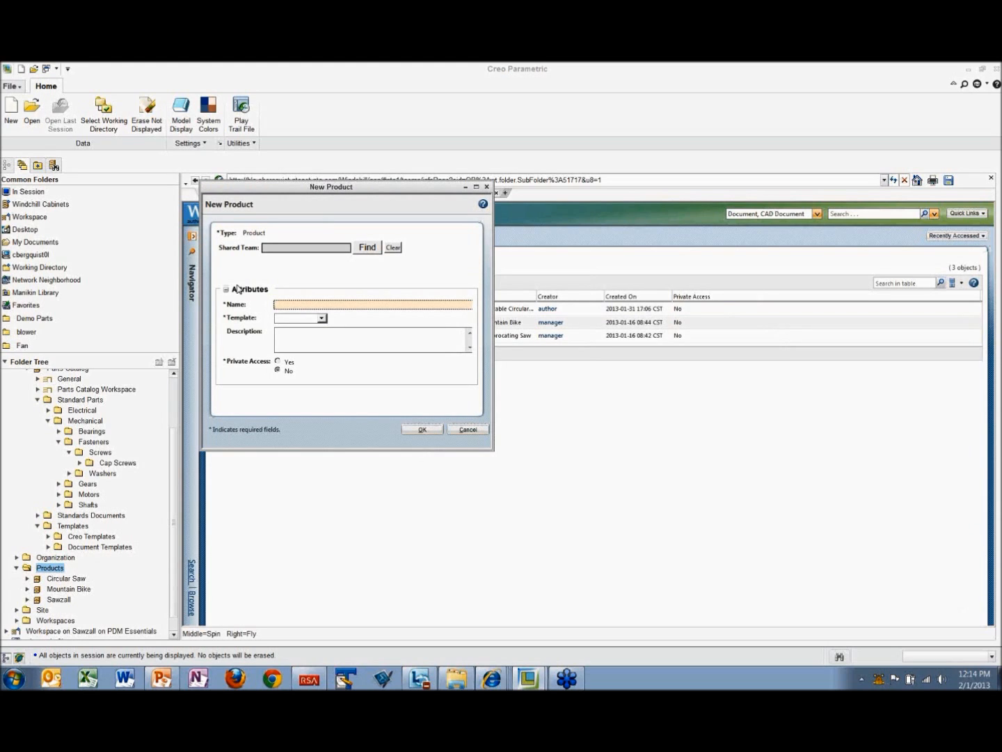
{"action": "left_click", "coordinate": [322, 317]}
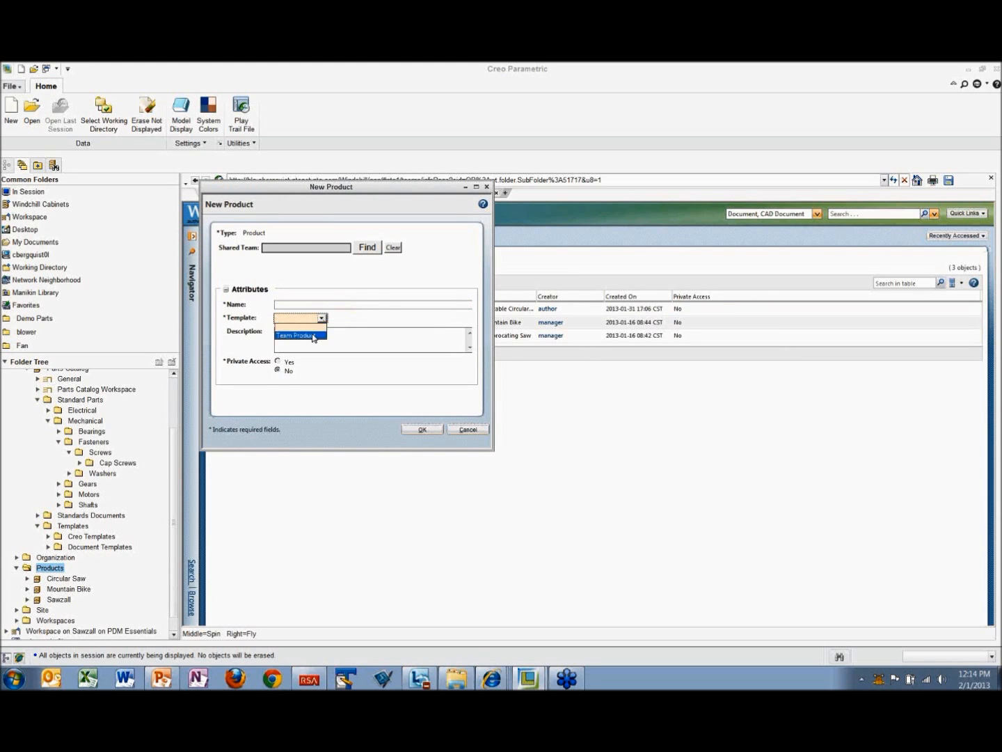
{"action": "left_click", "coordinate": [298, 335]}
{"action": "left_click", "coordinate": [289, 303]}
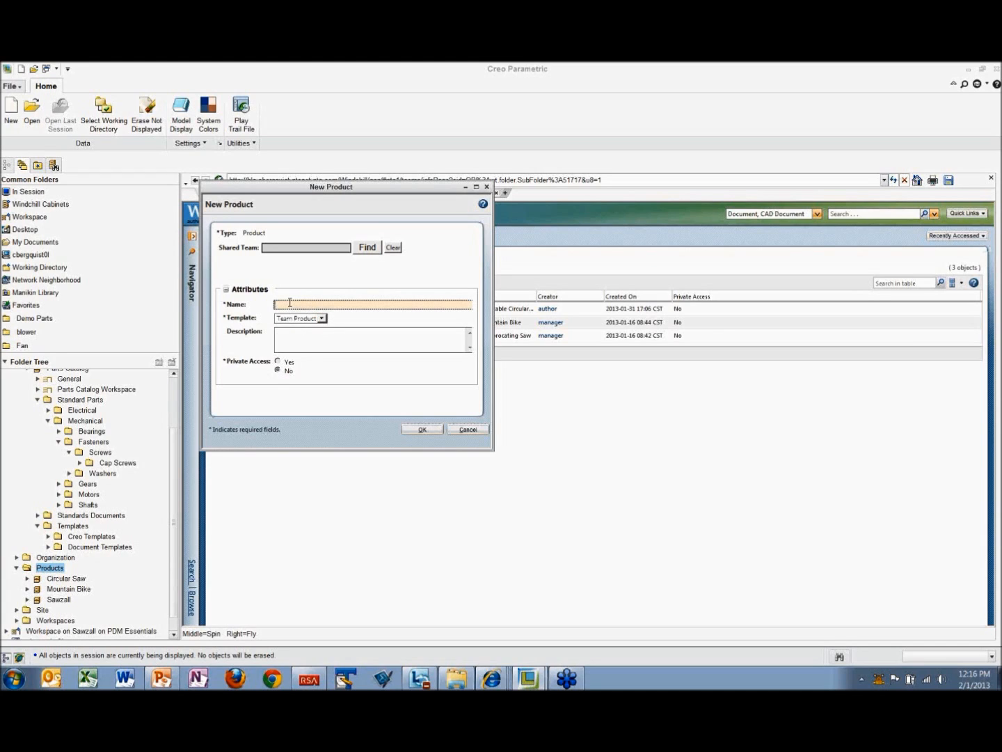
{"action": "type", "text": "Blower"}
{"action": "left_click", "coordinate": [423, 431]}
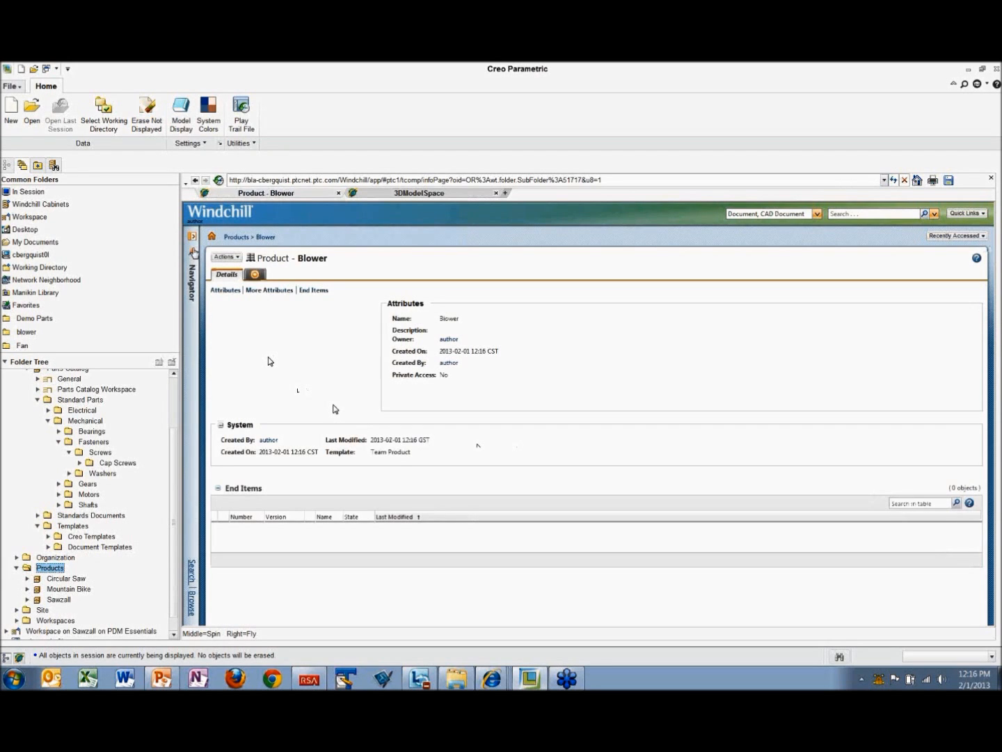
Step: Create a folder named Models among the Blower product's folders
{"action": "left_click", "coordinate": [193, 240]}
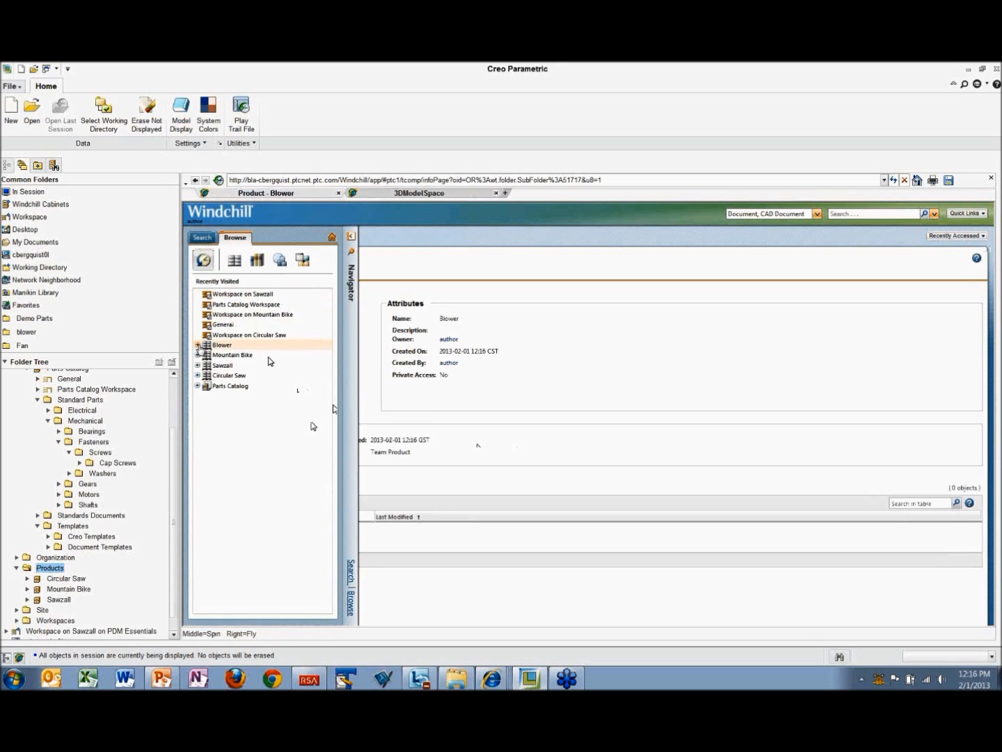
{"action": "left_click", "coordinate": [198, 345]}
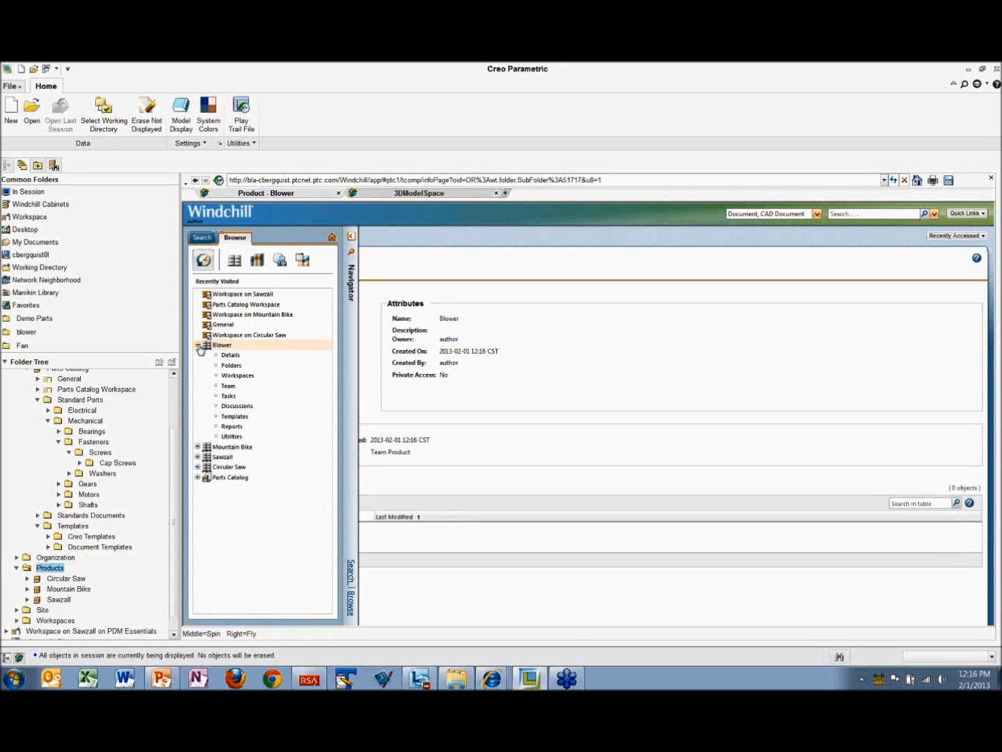
{"action": "left_click", "coordinate": [232, 366]}
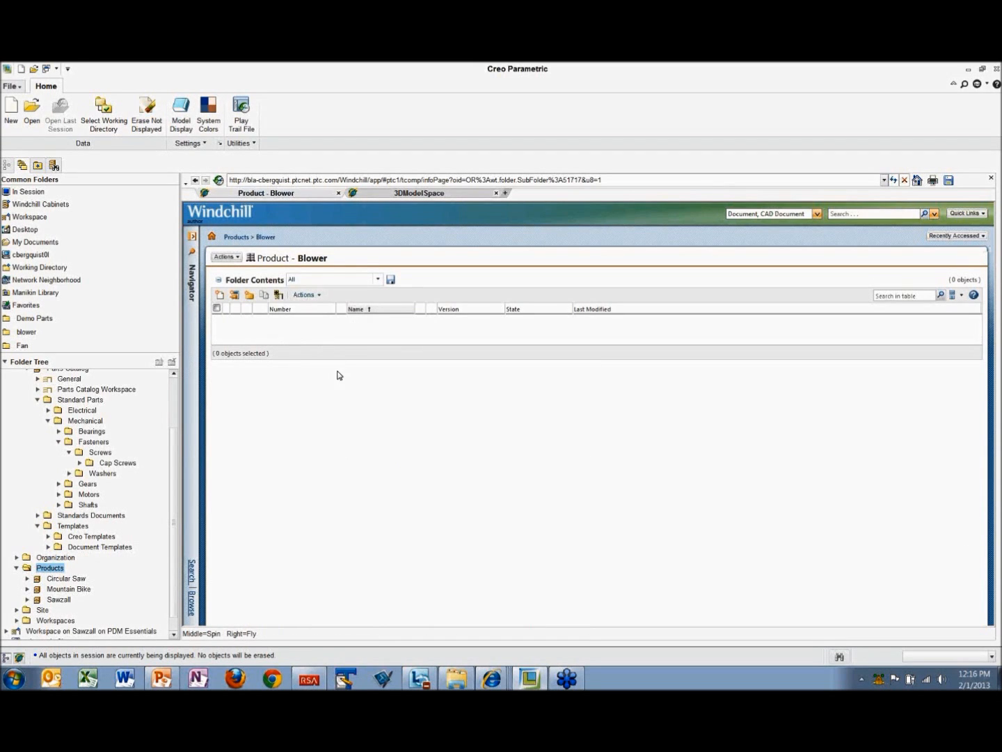
{"action": "left_click", "coordinate": [249, 297]}
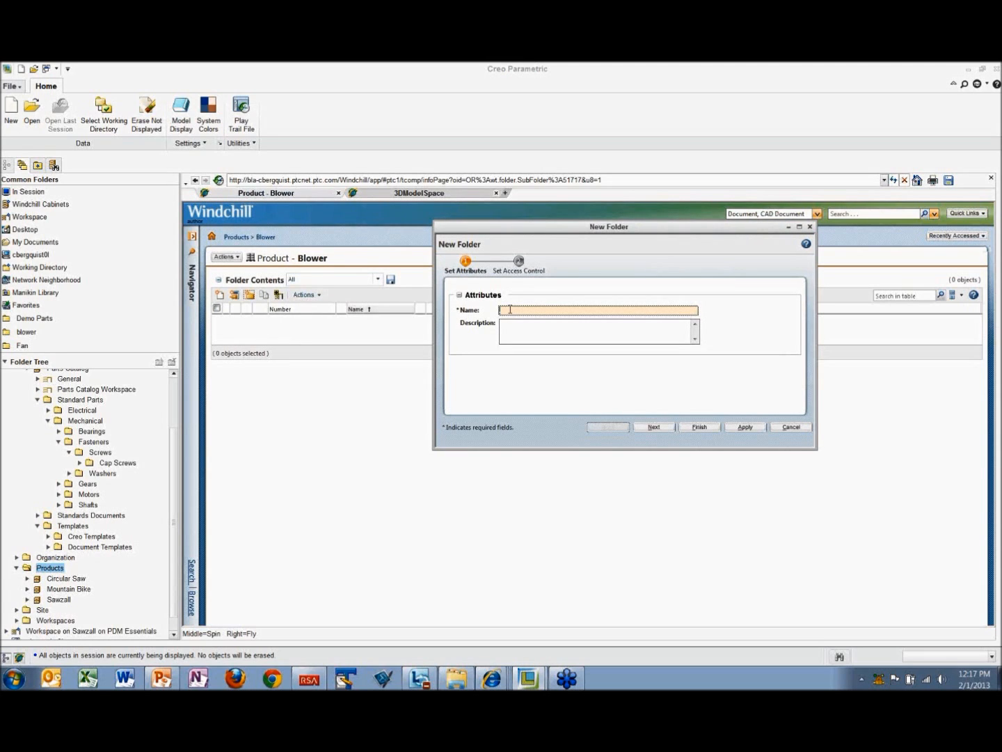
{"action": "key", "text": "Return"}
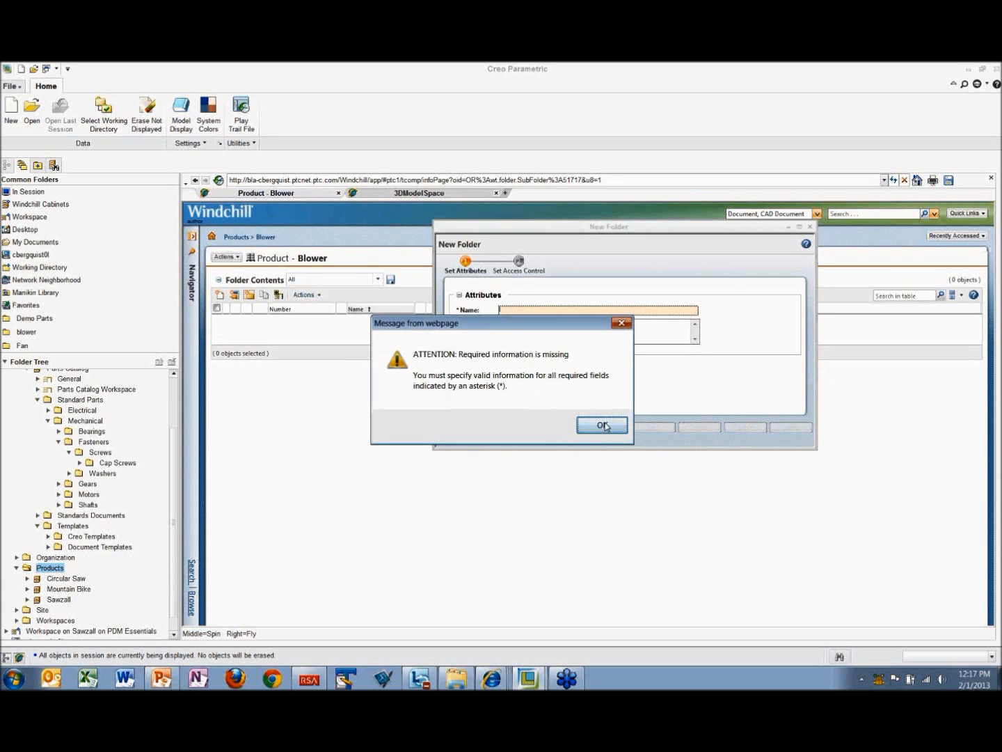
{"action": "left_click", "coordinate": [603, 425]}
{"action": "type", "text": "Models"}
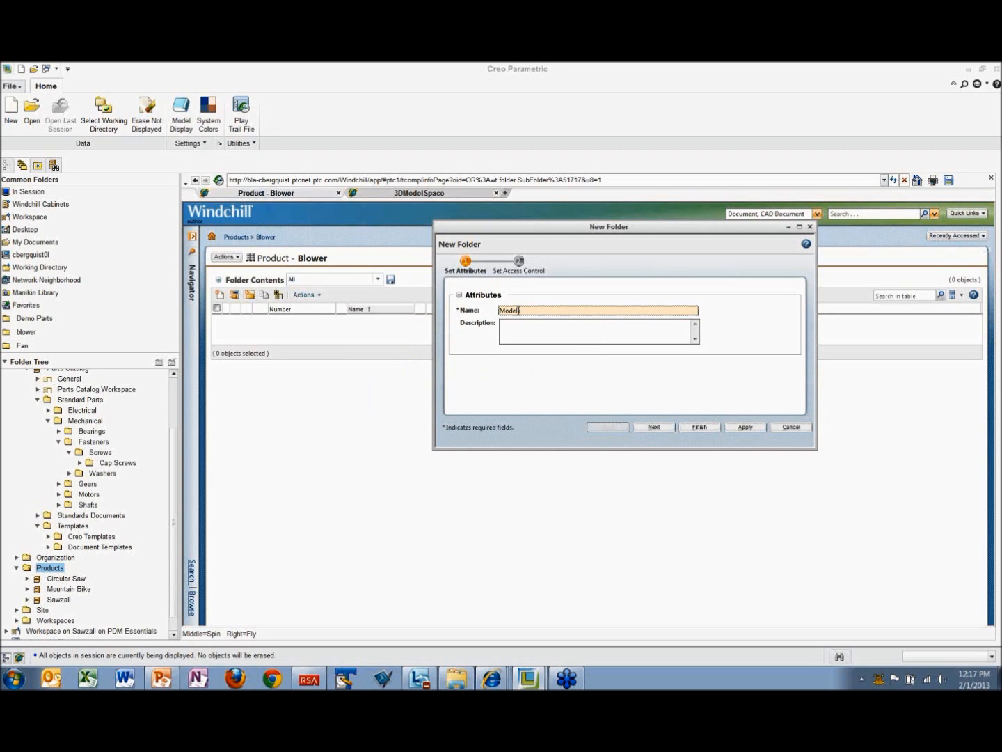
{"action": "left_click", "coordinate": [698, 429]}
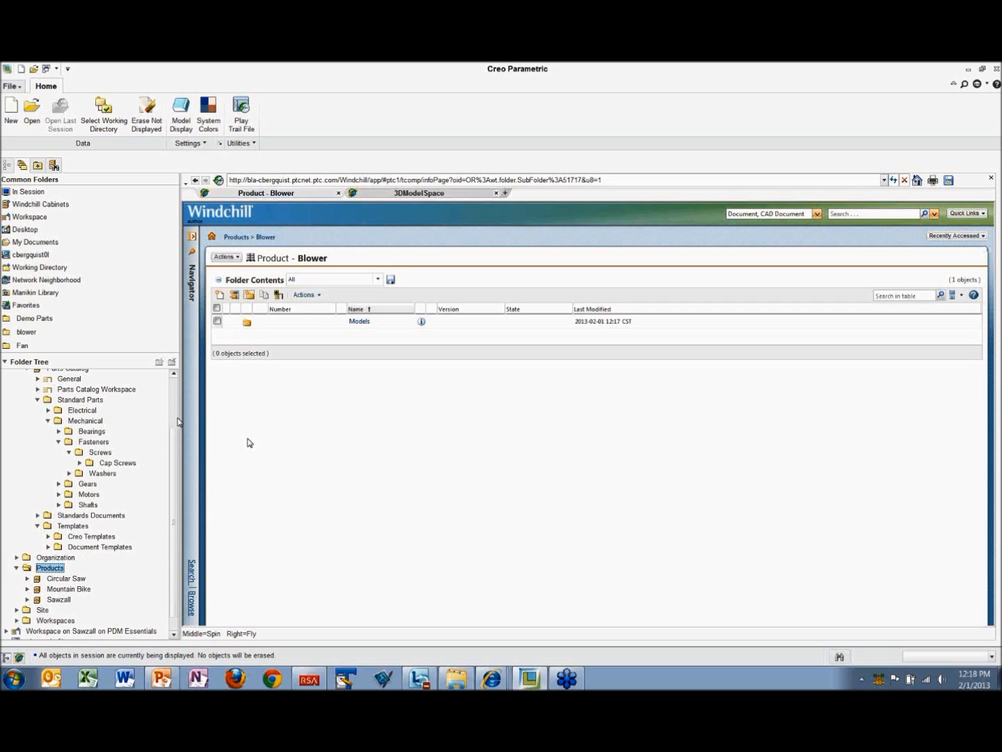
Step: Create a workspace named Blower Workspace in the Blower product context
{"action": "left_click", "coordinate": [210, 238]}
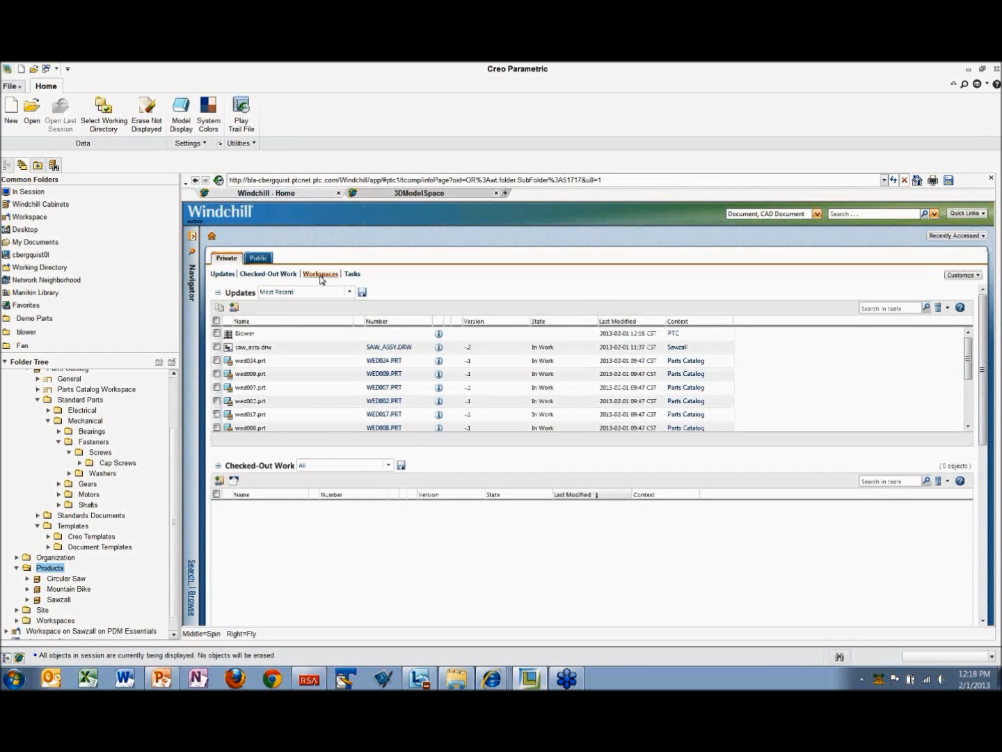
{"action": "left_click", "coordinate": [320, 275]}
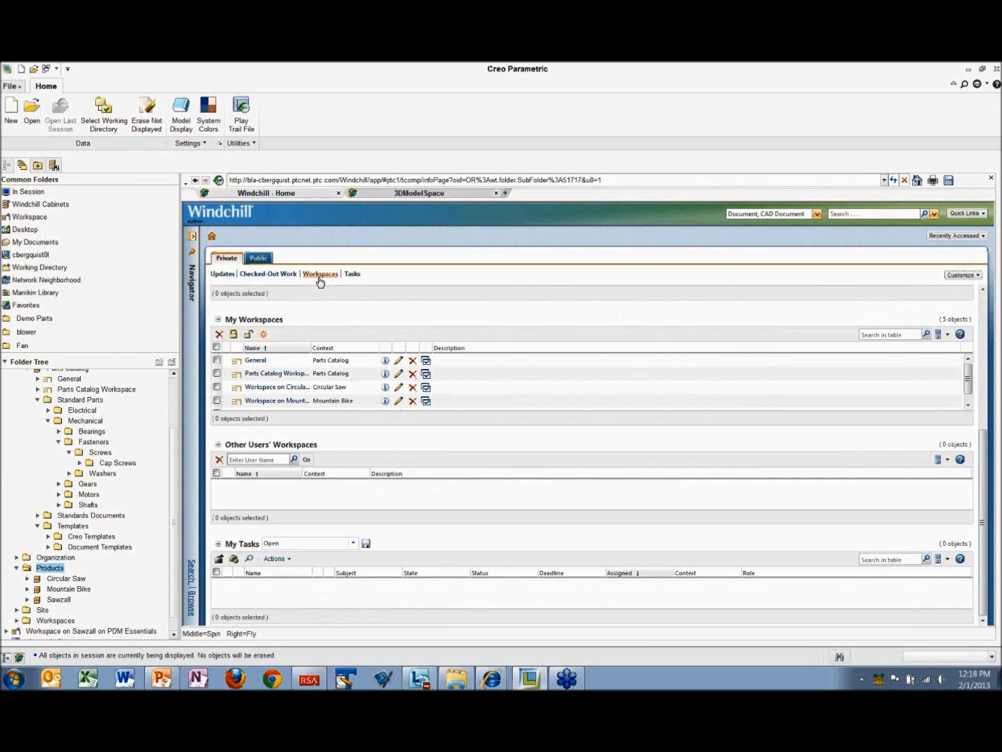
{"action": "left_click", "coordinate": [263, 336]}
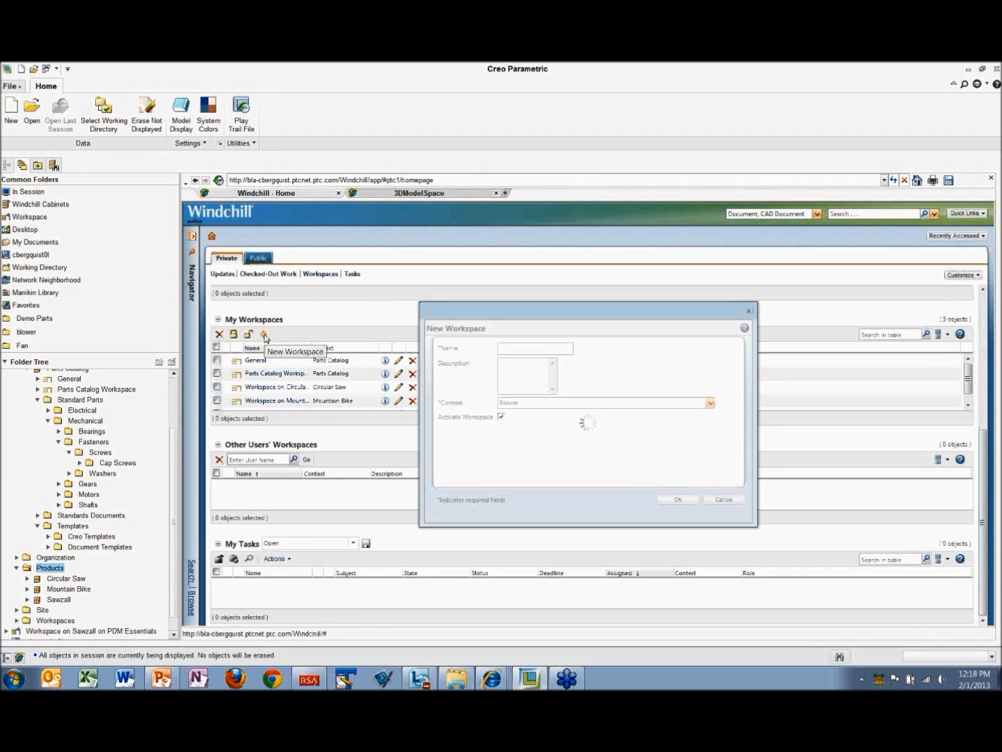
{"action": "left_click", "coordinate": [527, 347]}
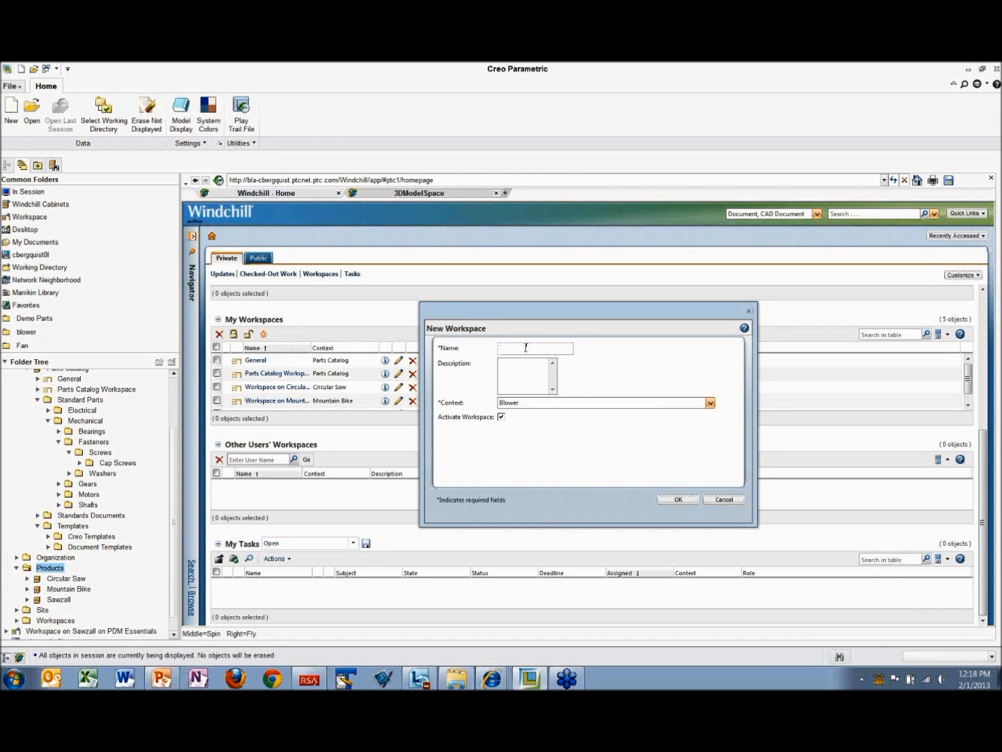
{"action": "type", "text": "Blower Wo"}
{"action": "type", "text": "rkspace"}
{"action": "left_click", "coordinate": [670, 500]}
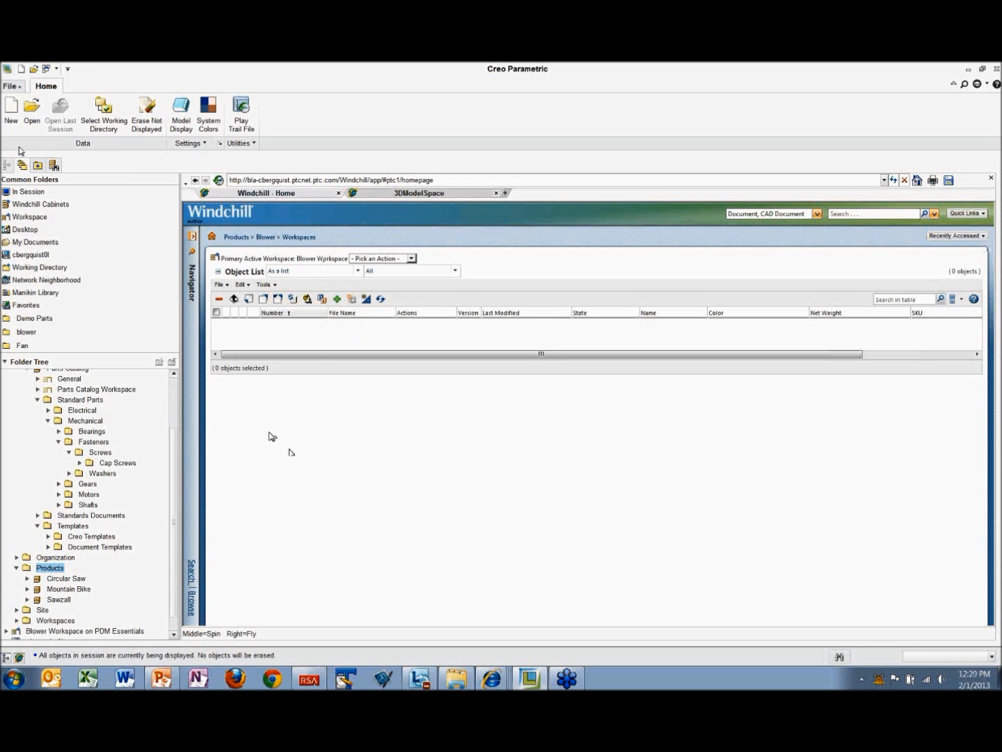
Step: Create a new solid part named Sleave using the default template
{"action": "left_click", "coordinate": [10, 110]}
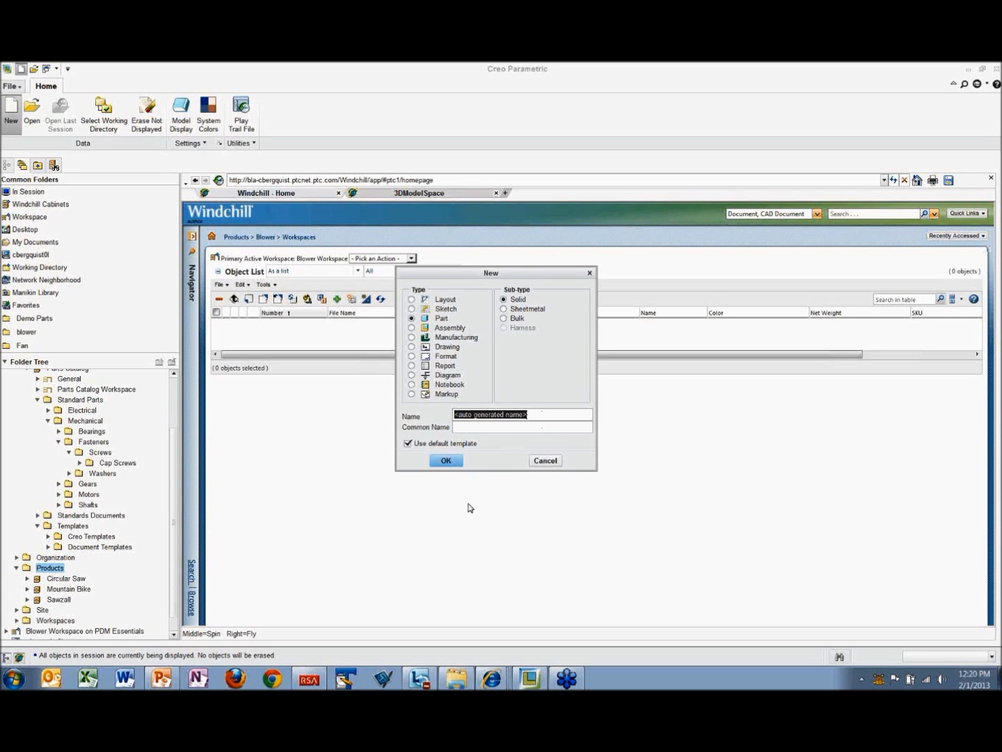
{"action": "type", "text": "Sle"}
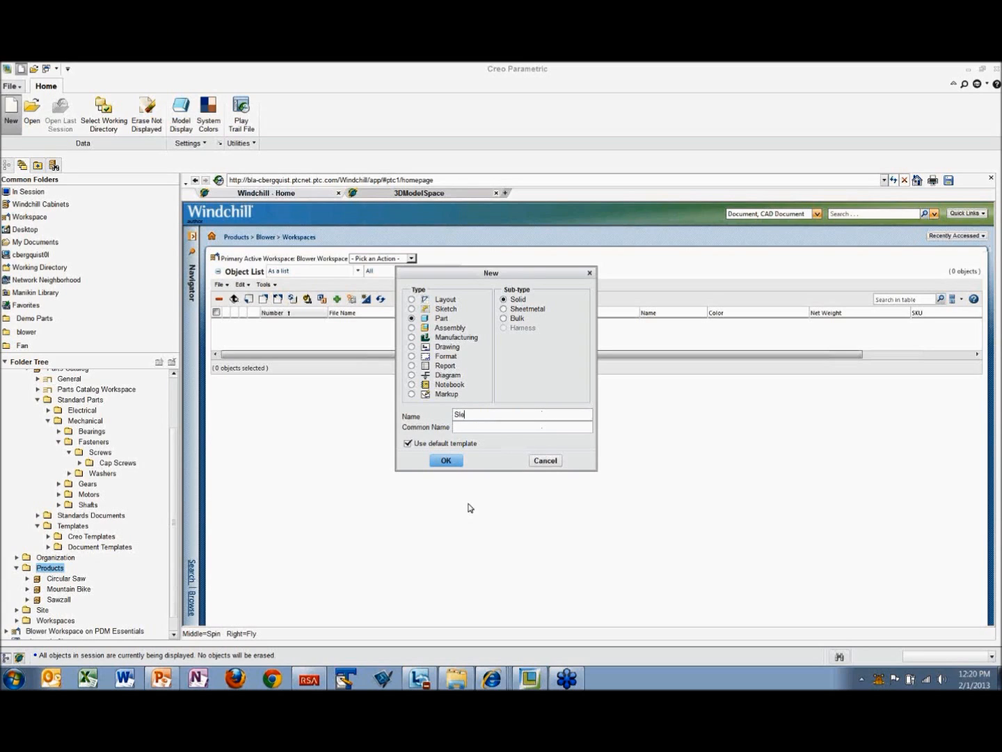
{"action": "type", "text": "e"}
{"action": "key", "text": "BackSpace"}
{"action": "type", "text": "ave"}
{"action": "left_click", "coordinate": [448, 461]}
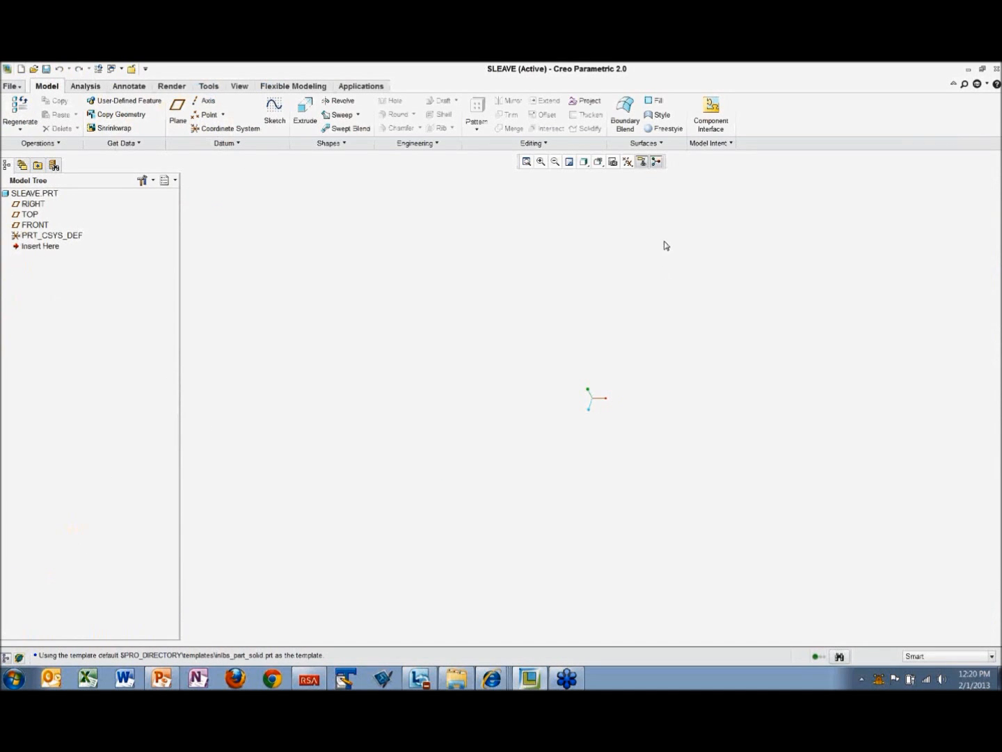
Step: Hide annotations and display all datum axes, points, coordinate systems and planes in the part
{"action": "left_click", "coordinate": [642, 163]}
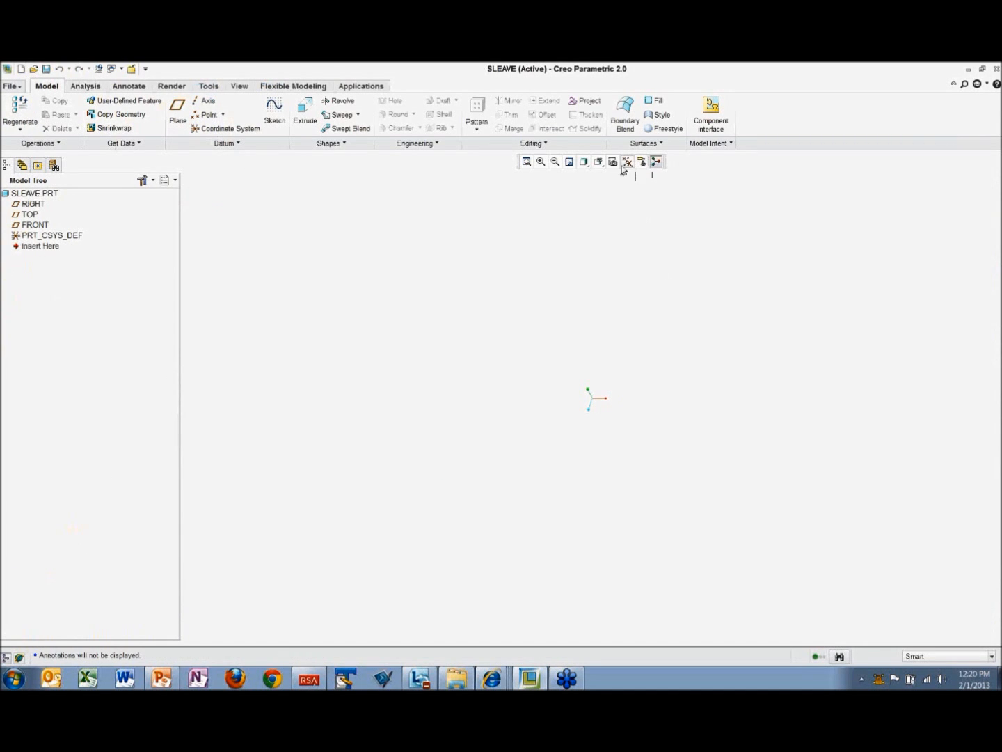
{"action": "left_click", "coordinate": [628, 162]}
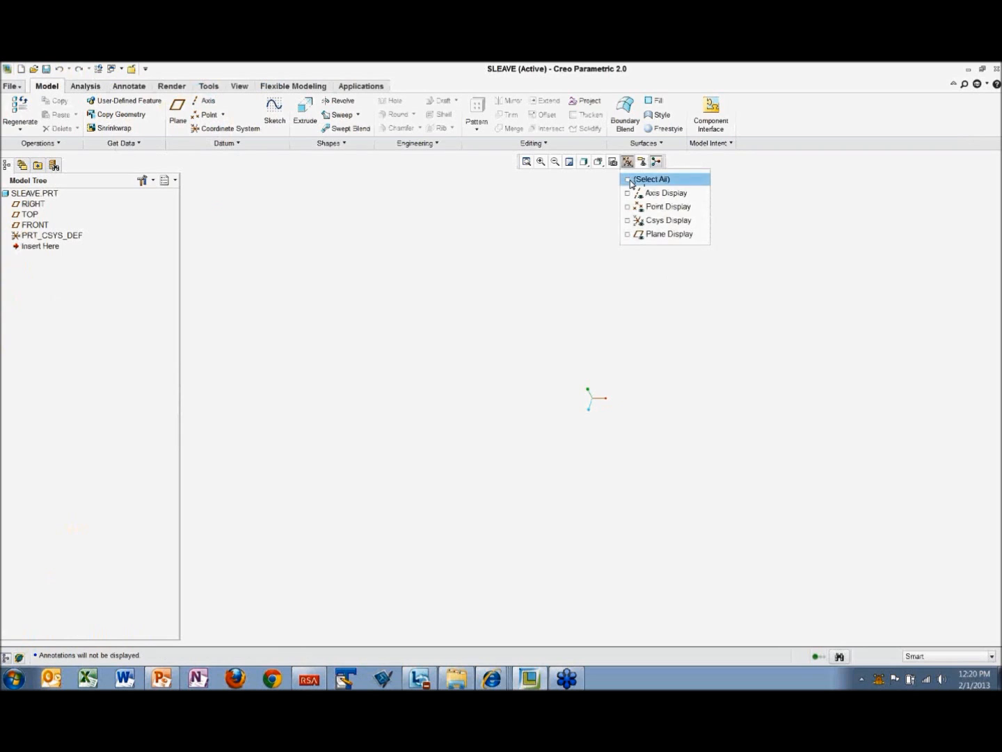
{"action": "left_click", "coordinate": [634, 179]}
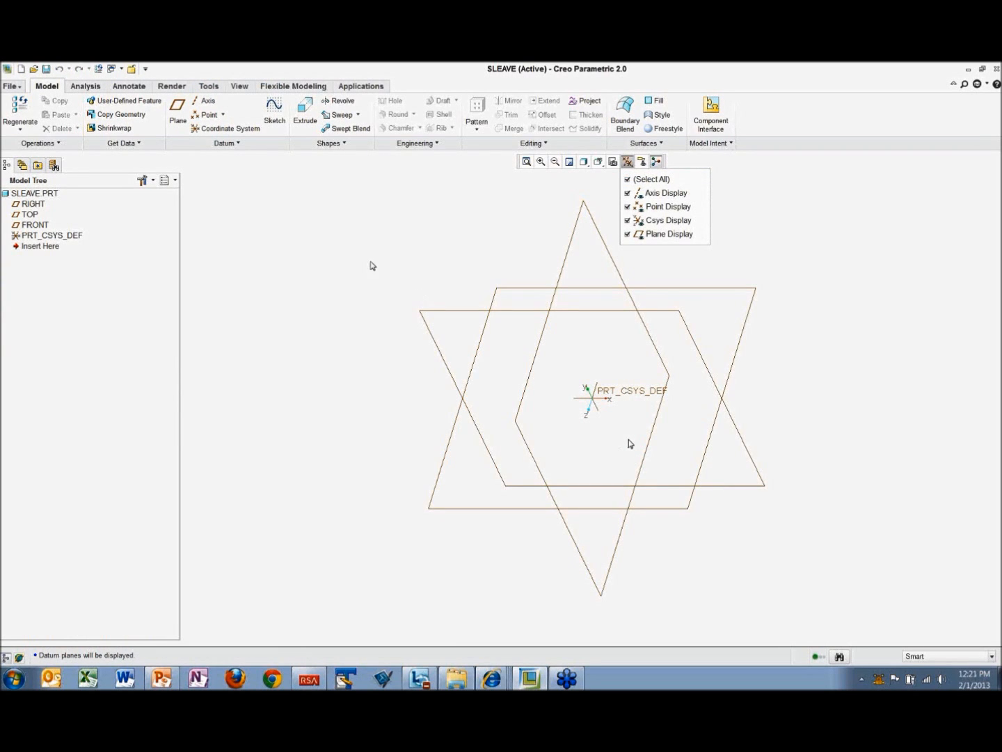
Step: Review the sleeve part's parameters and close the list without making changes
{"action": "left_click", "coordinate": [210, 86]}
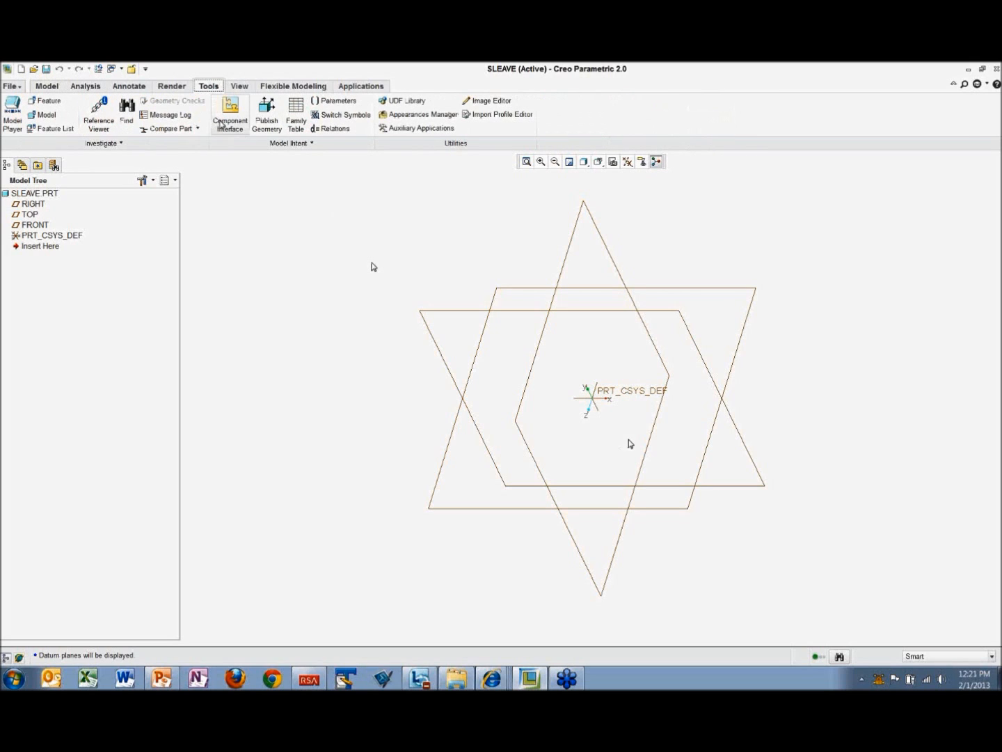
{"action": "left_click", "coordinate": [335, 101]}
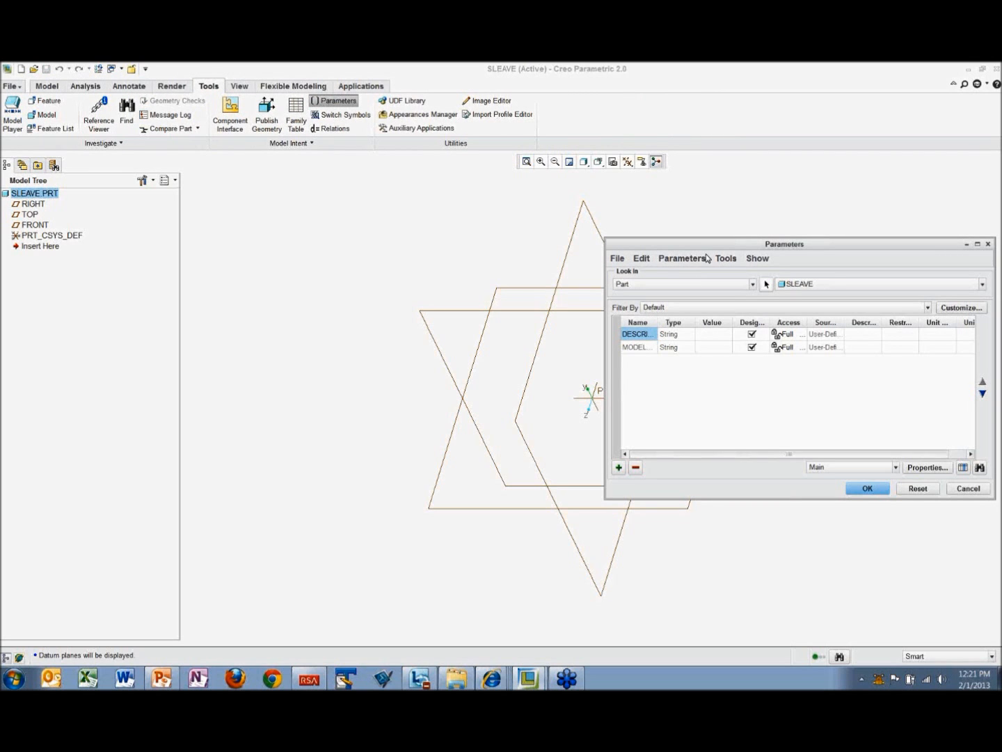
{"action": "left_click_drag", "start_coordinate": [704, 247], "coordinate": [283, 208]}
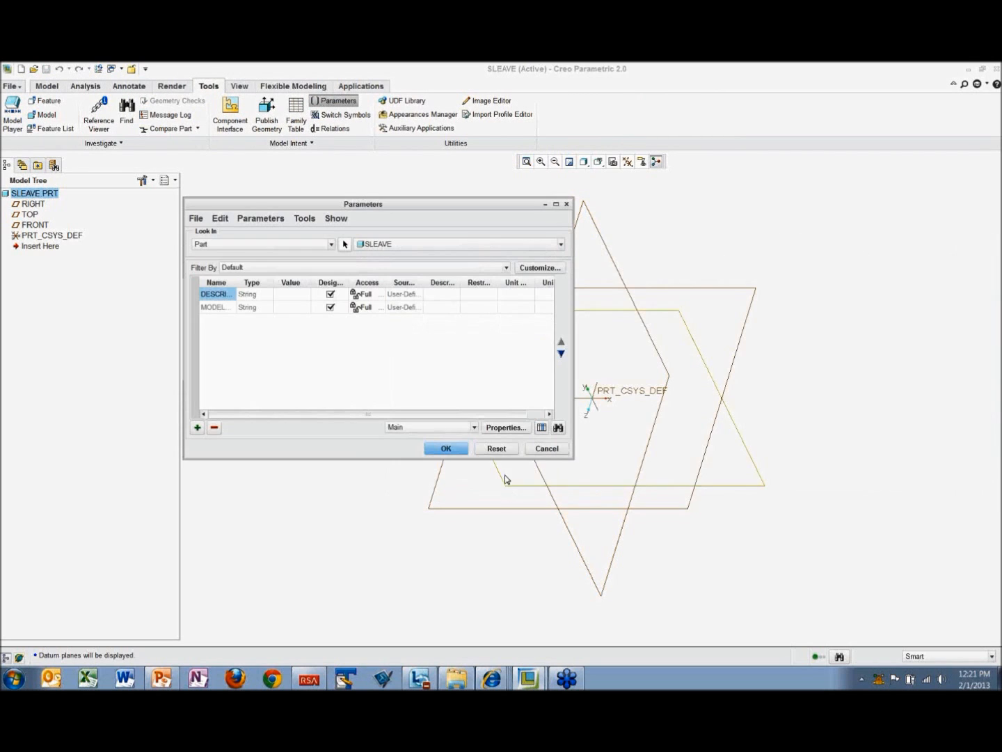
{"action": "left_click", "coordinate": [547, 448]}
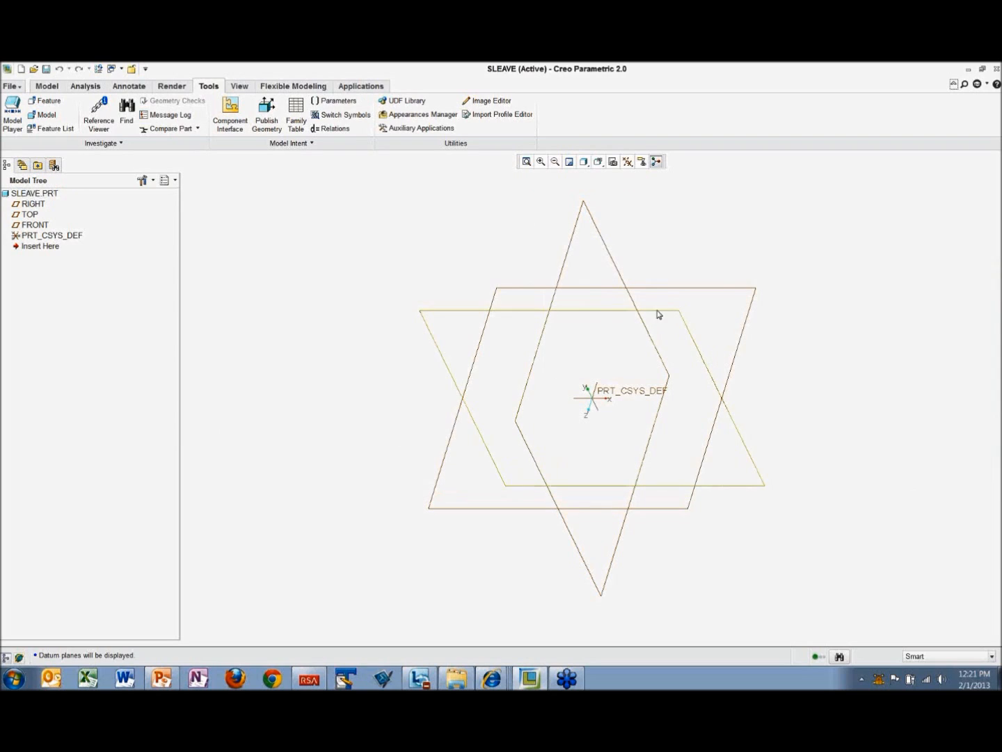
Step: Sketch two concentric circles centred on the origin on the FRONT plane and finish the sketch
{"action": "left_click", "coordinate": [674, 314]}
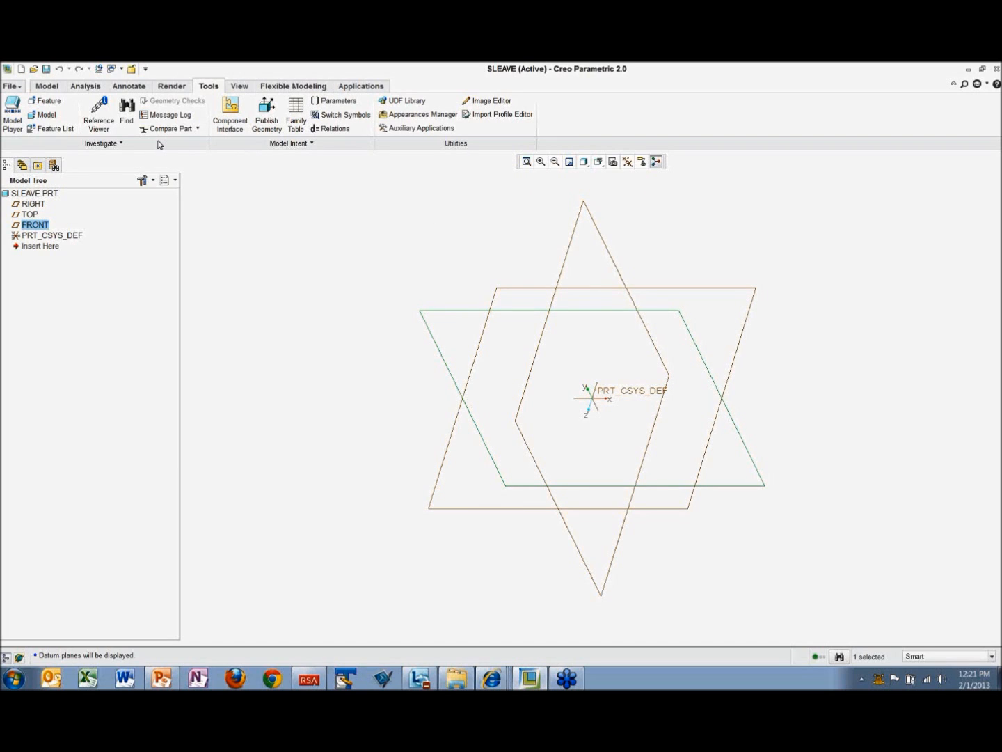
{"action": "left_click", "coordinate": [47, 85]}
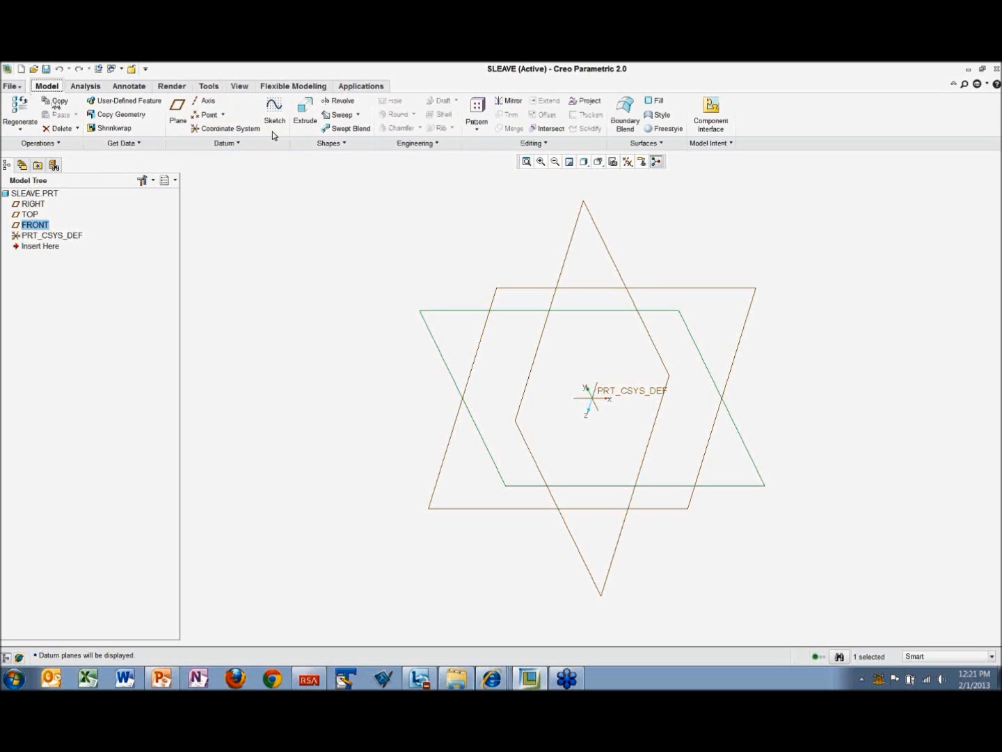
{"action": "left_click", "coordinate": [274, 112]}
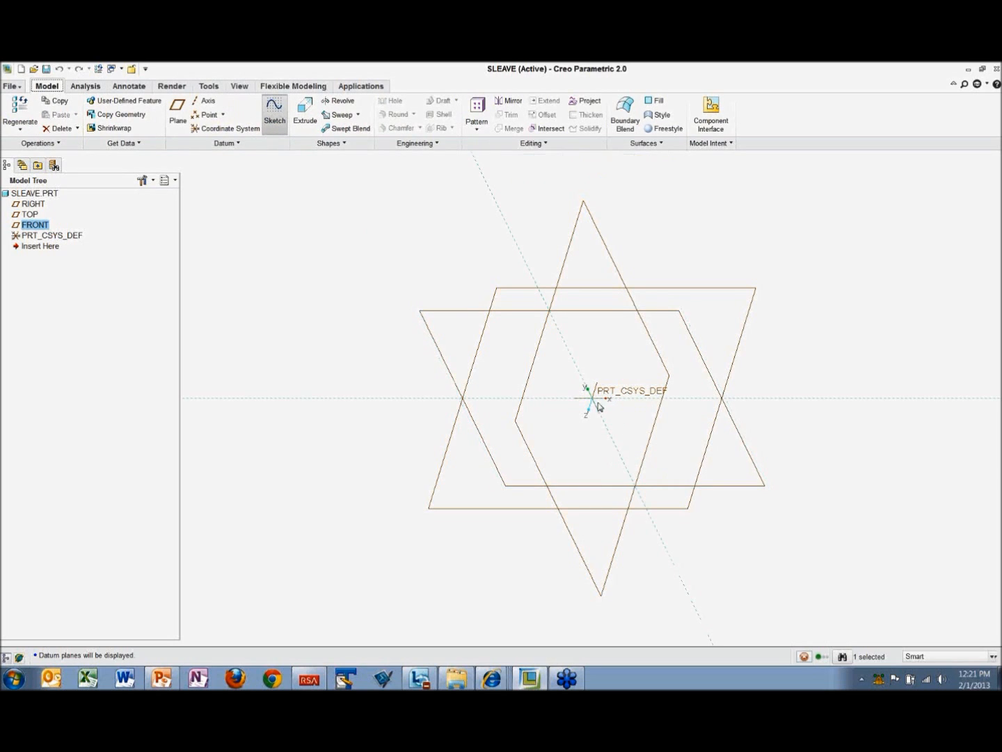
{"action": "left_click", "coordinate": [286, 128]}
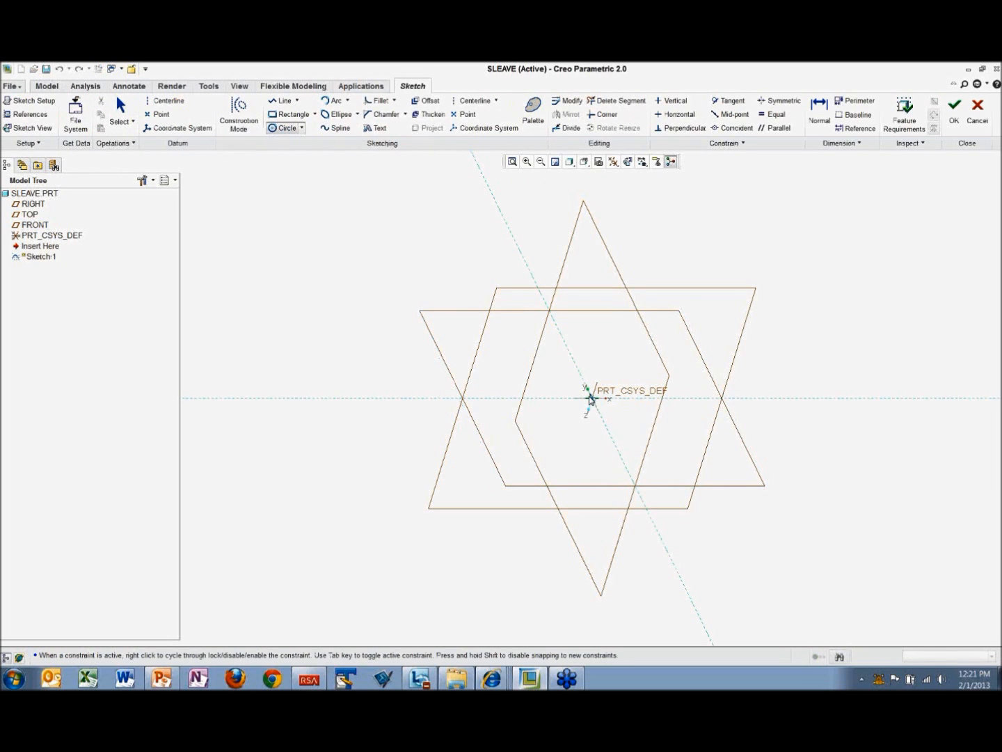
{"action": "left_click", "coordinate": [592, 398]}
{"action": "left_click", "coordinate": [635, 449]}
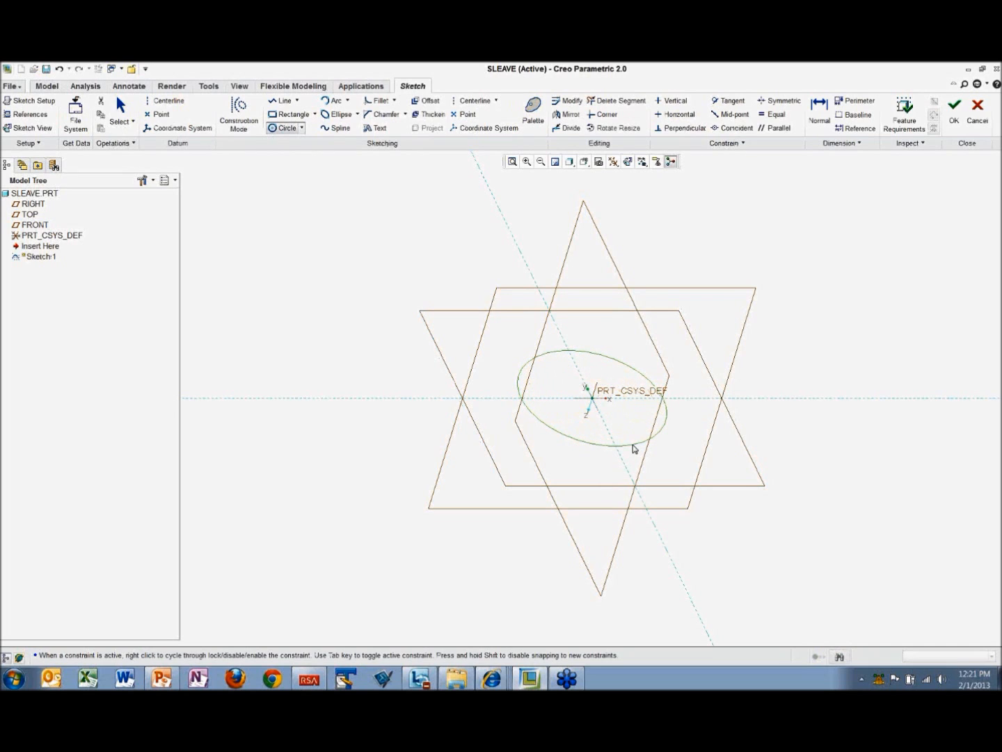
{"action": "left_click", "coordinate": [596, 399]}
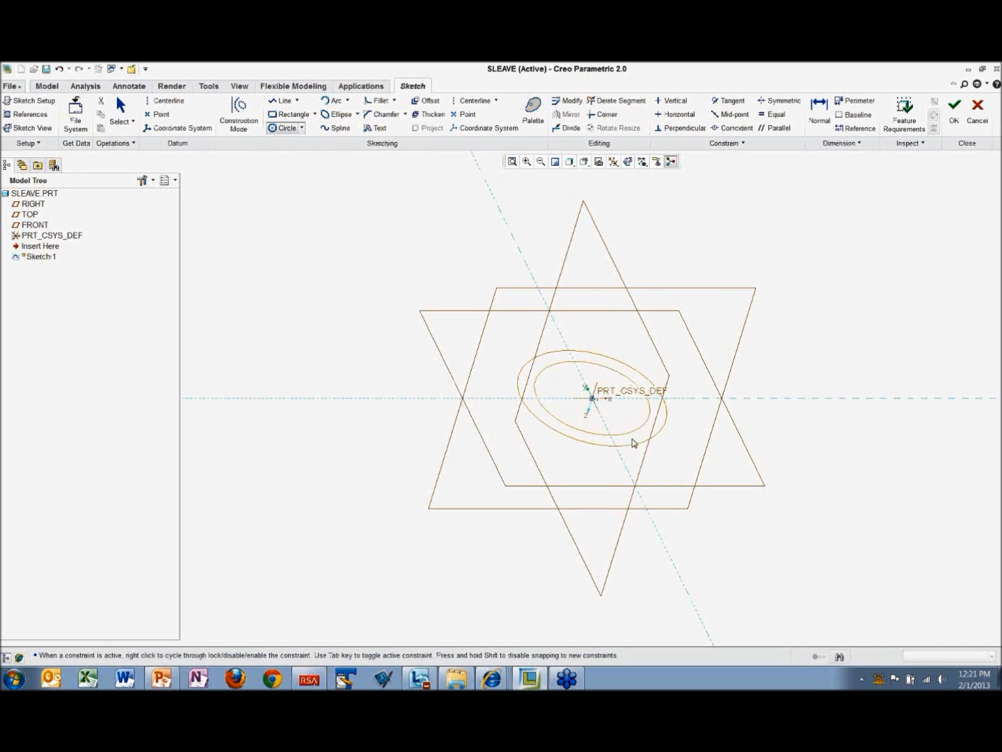
{"action": "left_click", "coordinate": [655, 461]}
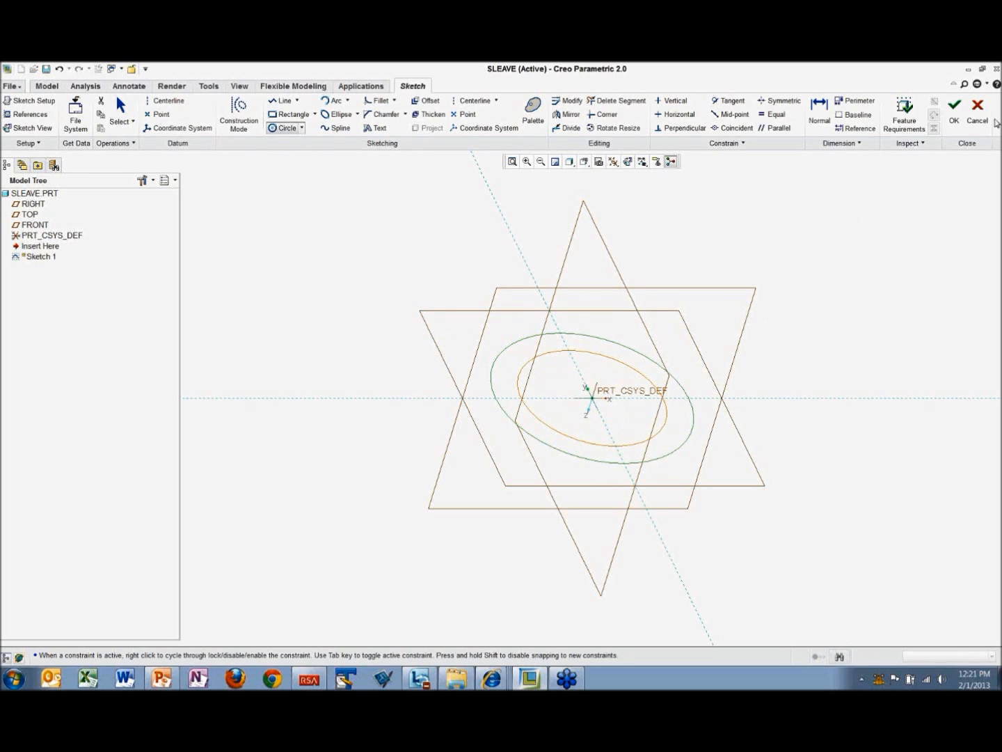
{"action": "left_click", "coordinate": [954, 109]}
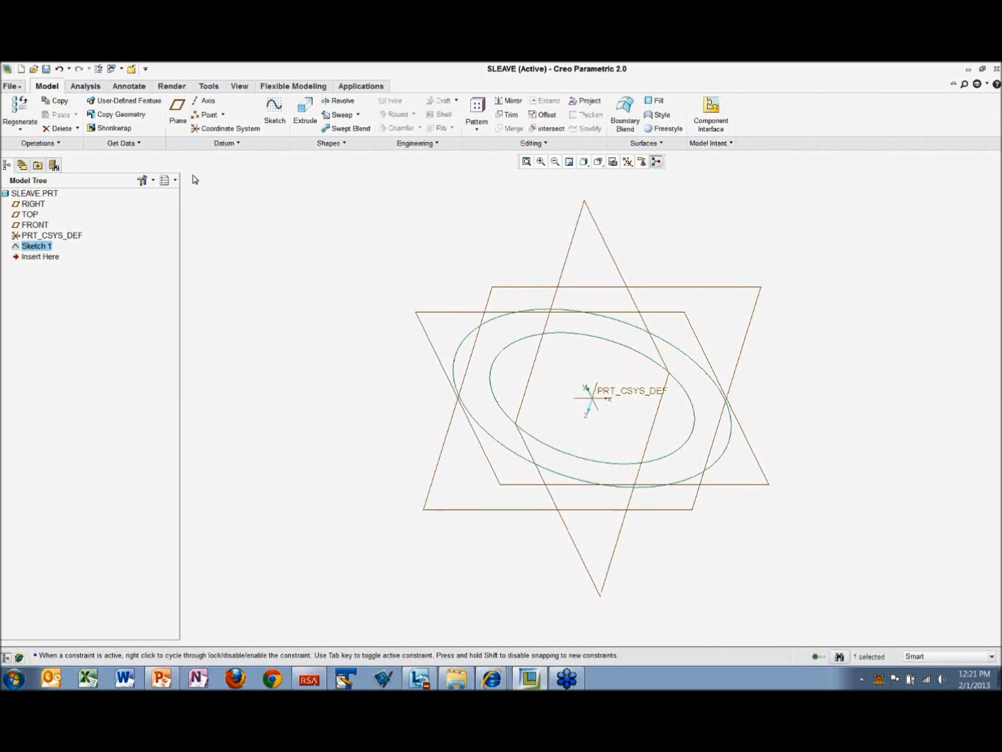
Step: Extrude the ring sketch into a solid tube to a depth of 500
{"action": "left_click", "coordinate": [305, 114]}
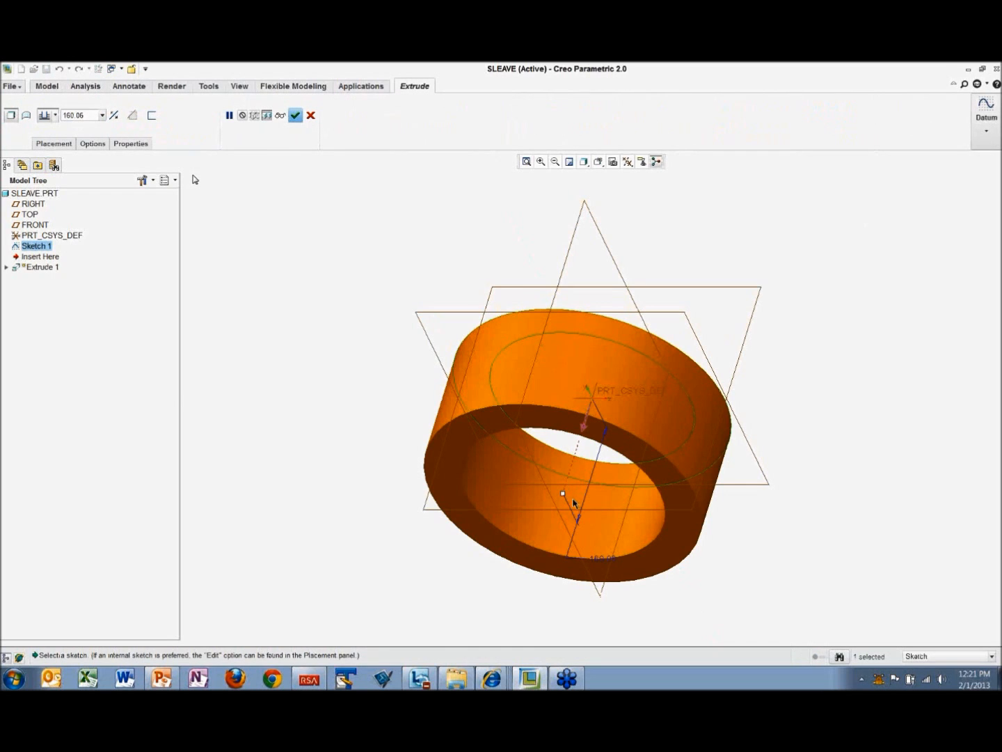
{"action": "left_click_drag", "start_coordinate": [564, 496], "coordinate": [535, 579]}
{"action": "double_click", "coordinate": [577, 517]}
{"action": "type", "text": "500"}
{"action": "key", "text": "Return"}
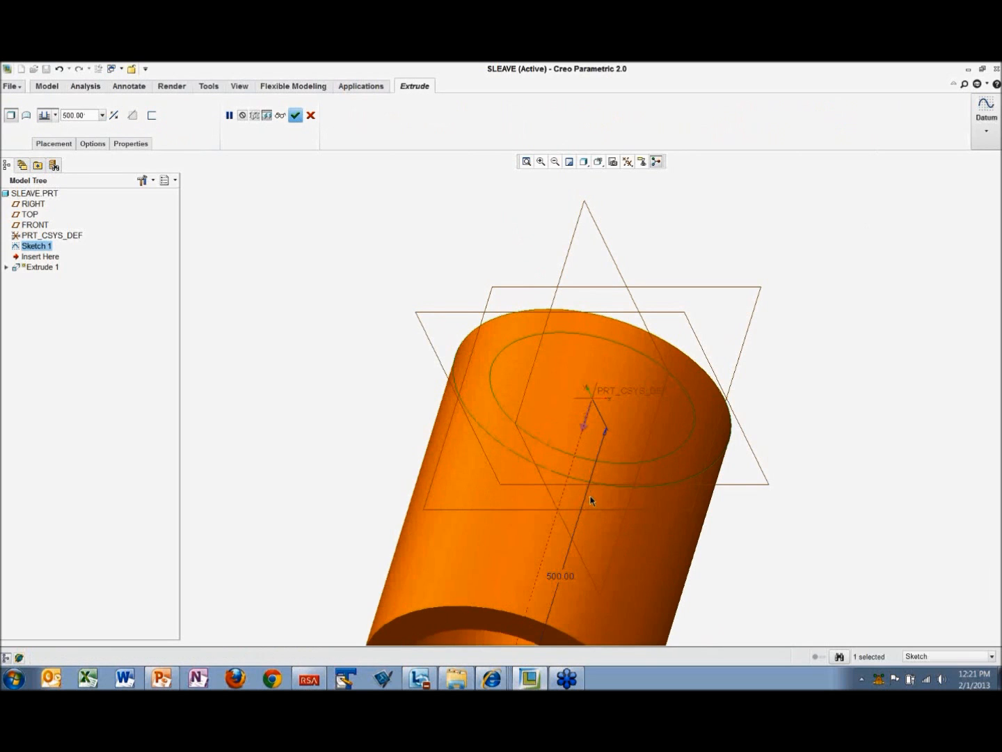
{"action": "middle_click_drag", "start_coordinate": [600, 511], "coordinate": [303, 242]}
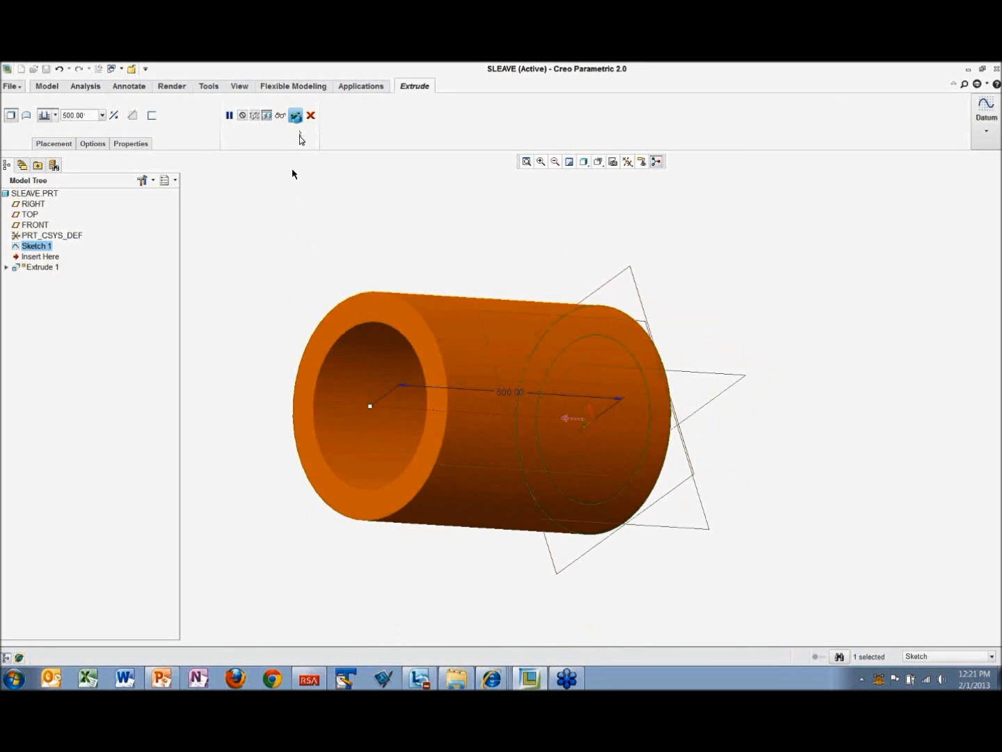
{"action": "left_click", "coordinate": [295, 115]}
Step: Apply the green appearance from My Appearances to the whole SLEAVE part
{"action": "middle_click_drag", "start_coordinate": [477, 459], "coordinate": [502, 415]}
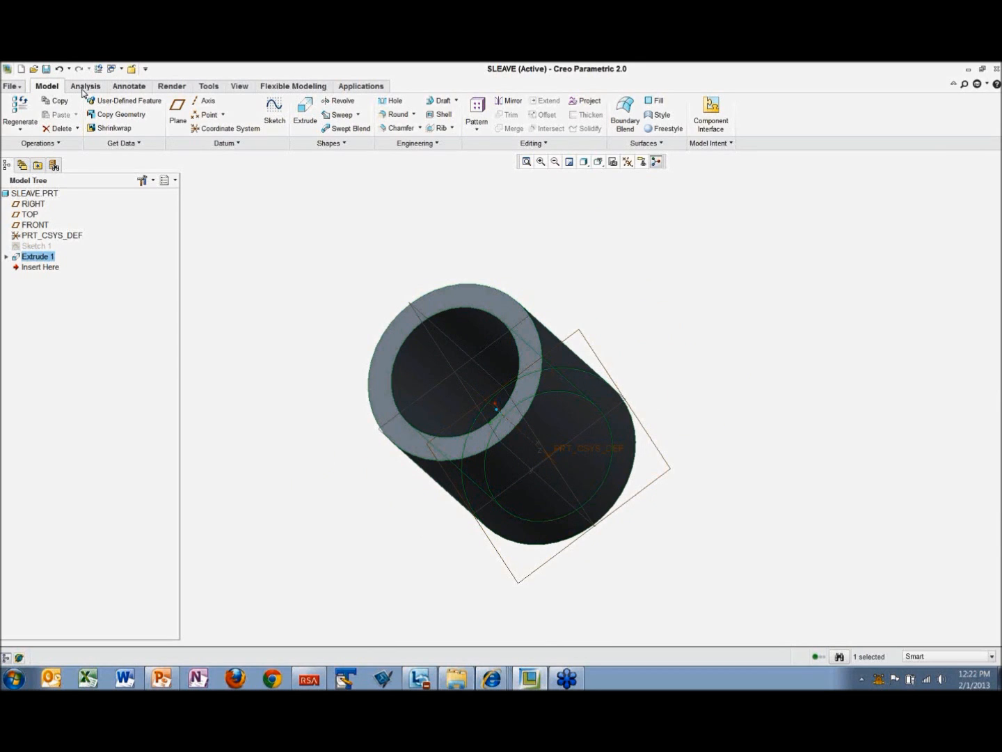
{"action": "left_click", "coordinate": [173, 85]}
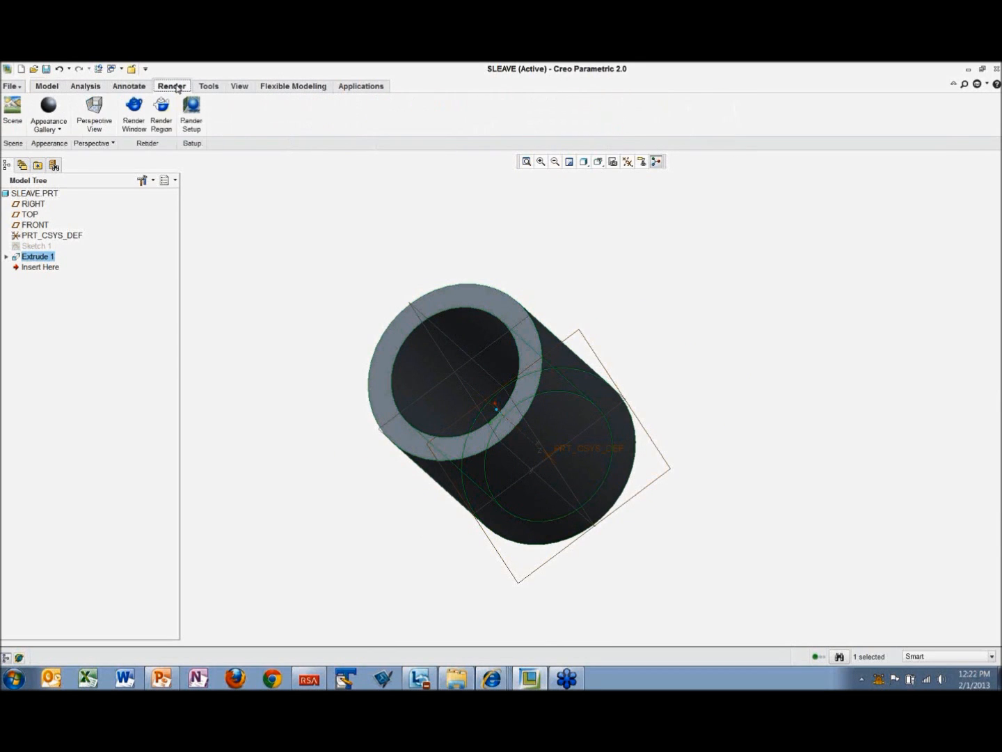
{"action": "left_click", "coordinate": [59, 130]}
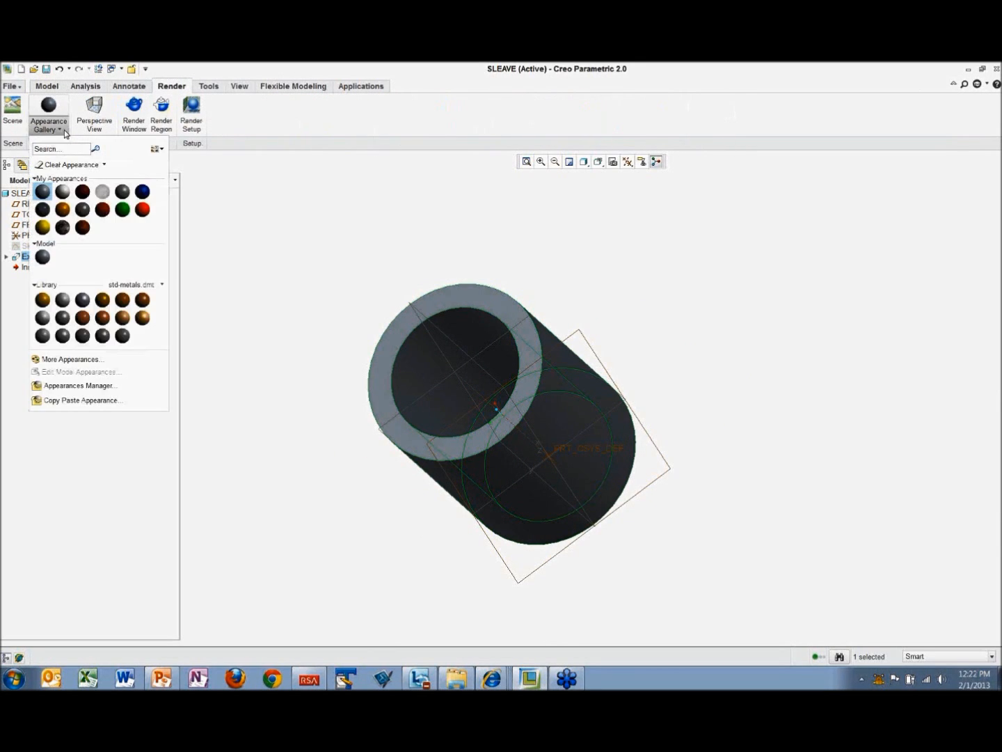
{"action": "left_click", "coordinate": [121, 209]}
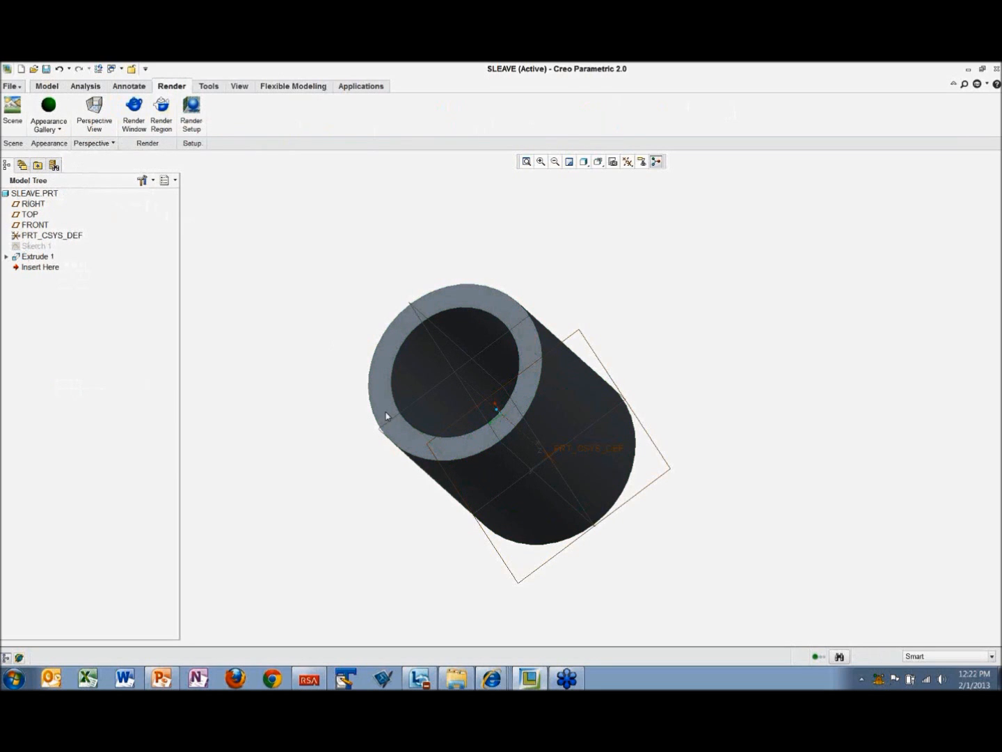
{"action": "left_click", "coordinate": [45, 196]}
{"action": "left_click", "coordinate": [48, 105]}
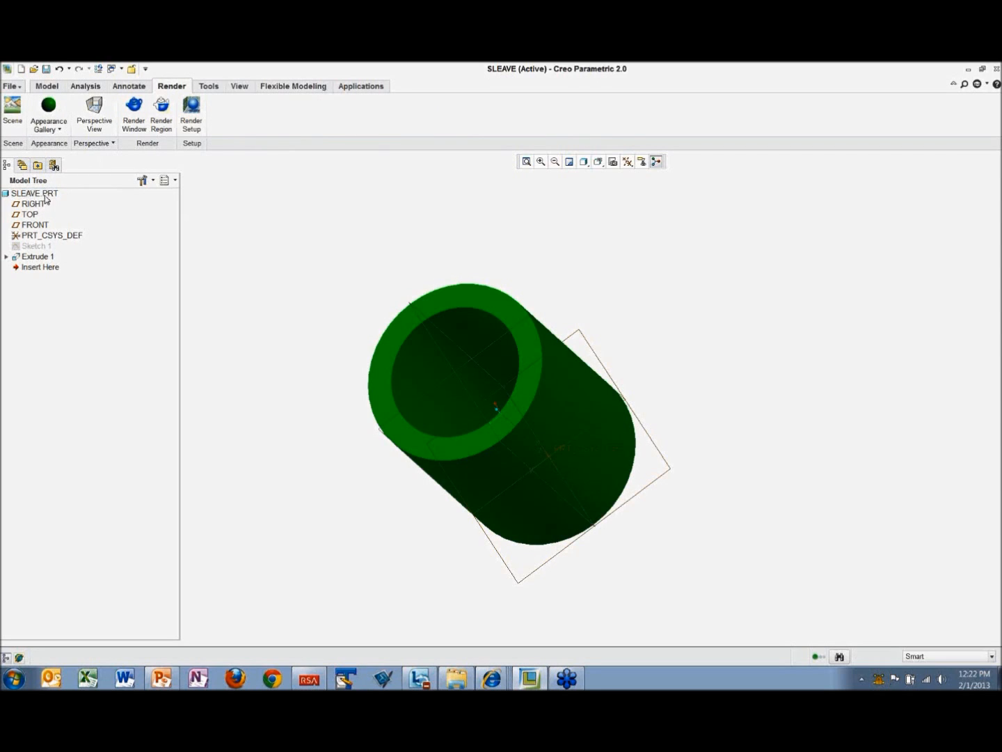
Step: Check in the SLEAVE part to Windchill with the Auto option
{"action": "right_click", "coordinate": [47, 195]}
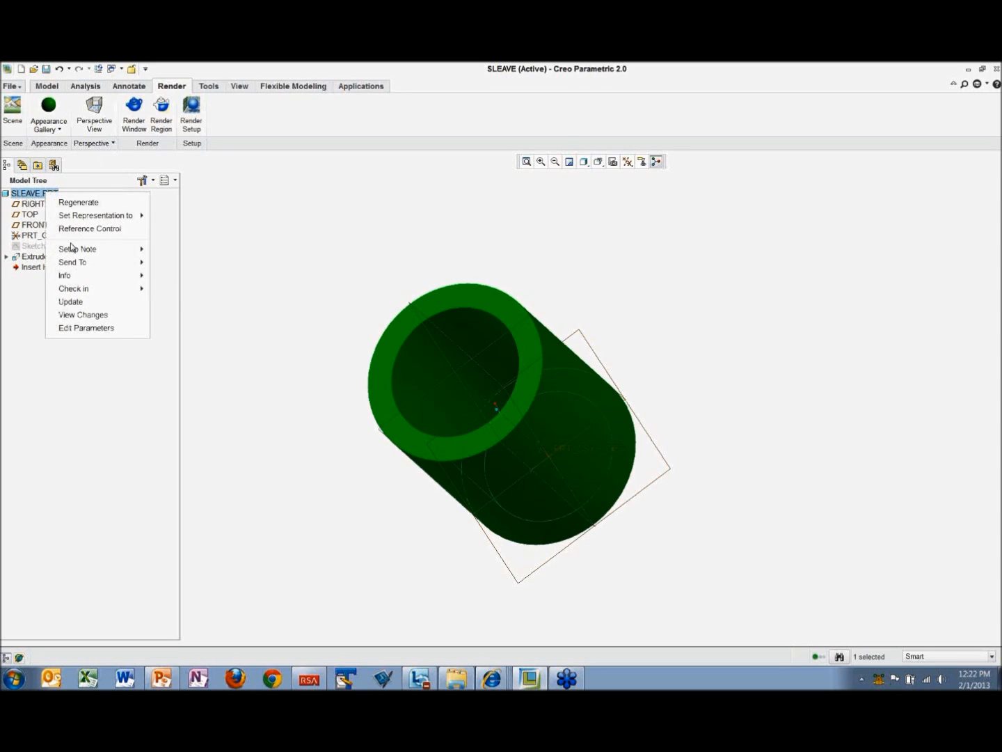
{"action": "mouse_move", "coordinate": [76, 290]}
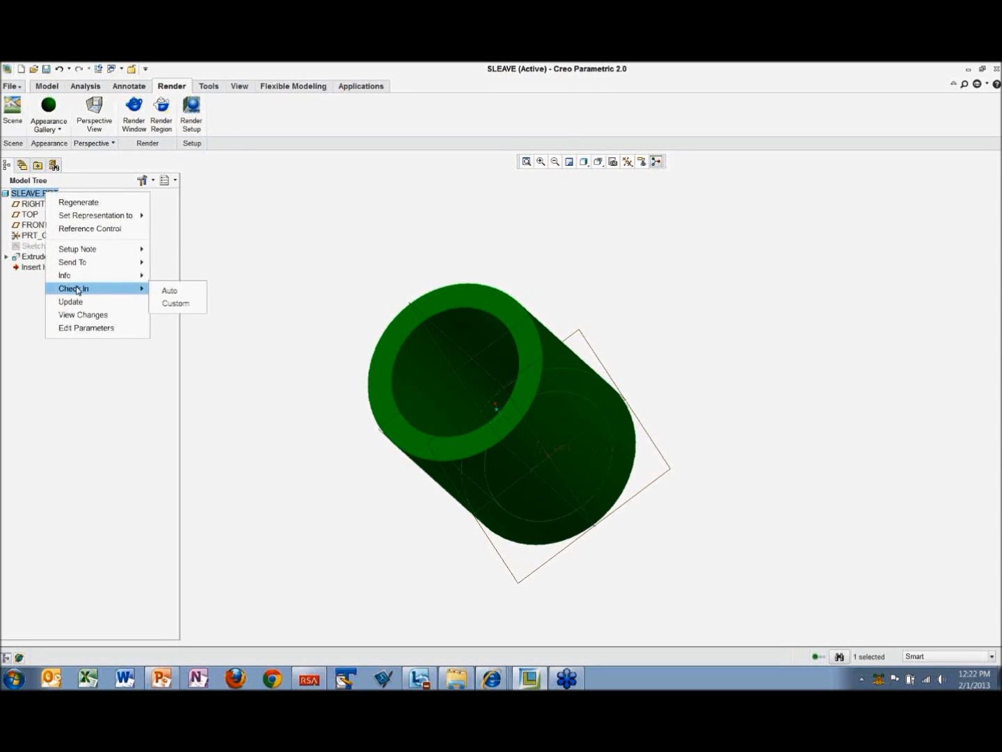
{"action": "left_click", "coordinate": [169, 292]}
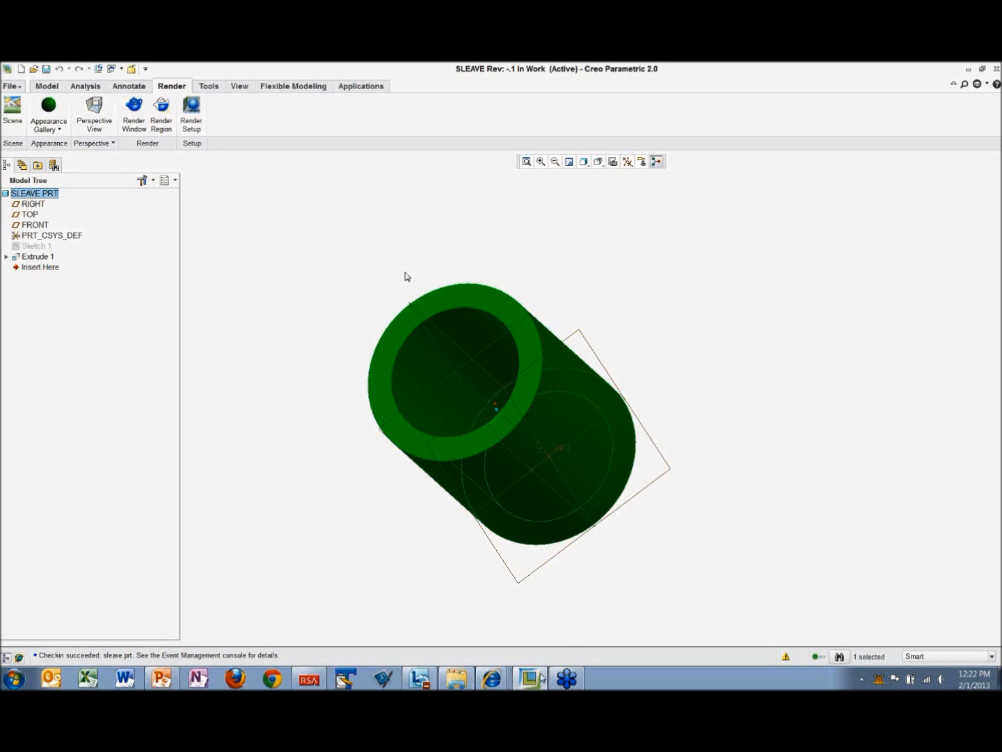
Step: Switch to Windchill in Internet Explorer and search documents and CAD documents for "sle*"
{"action": "mouse_move", "coordinate": [496, 684]}
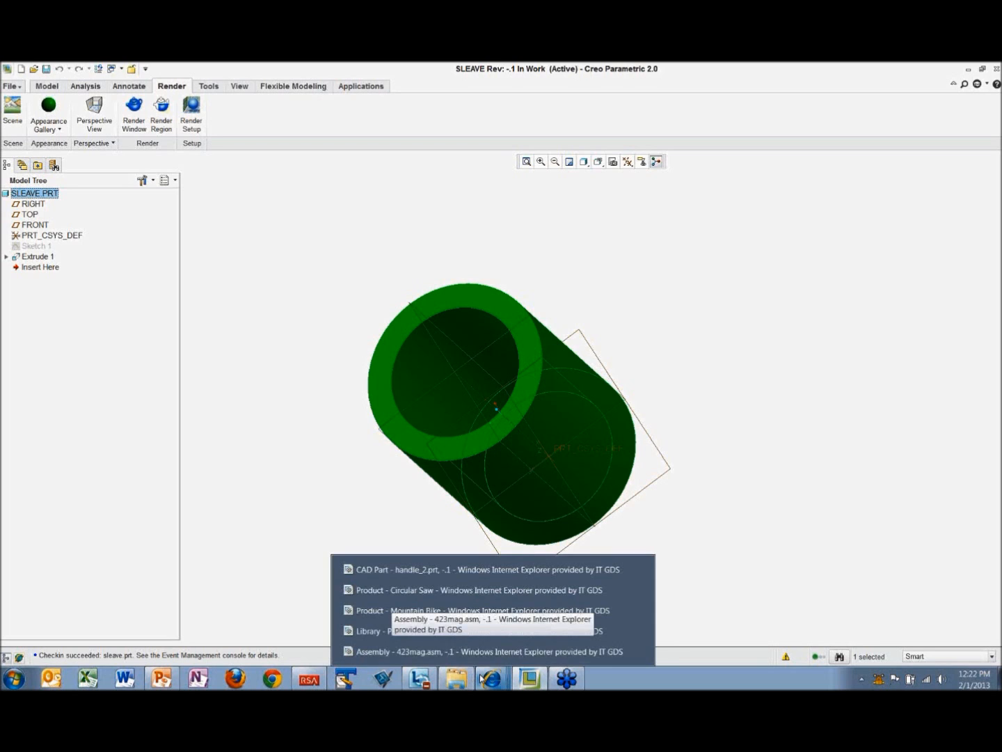
{"action": "left_click", "coordinate": [458, 653]}
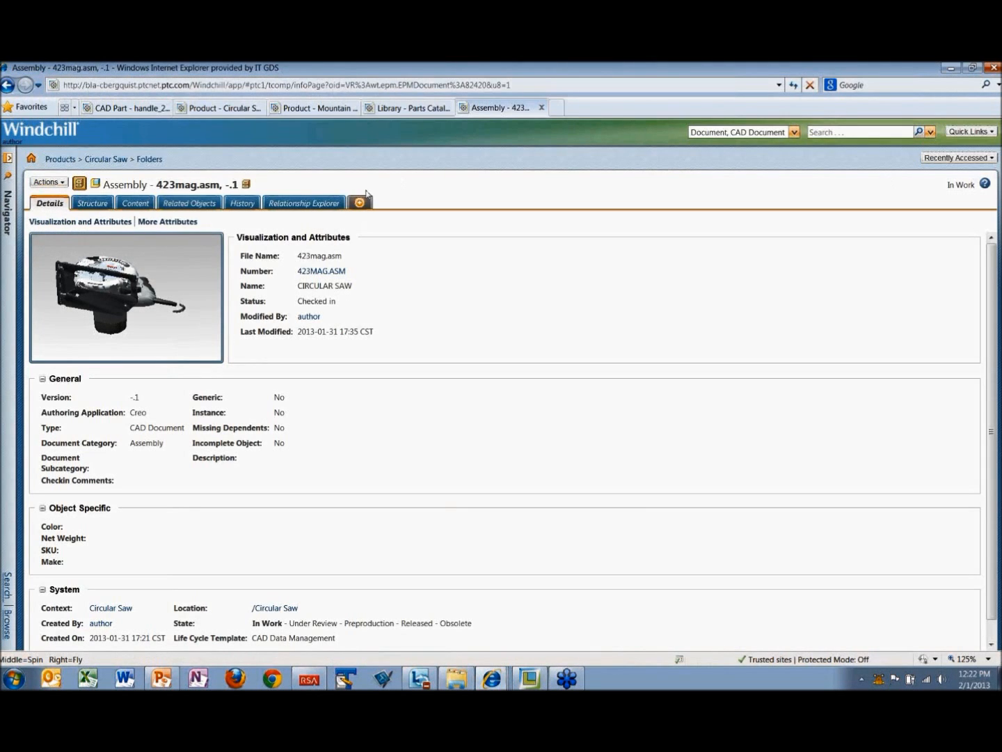
{"action": "left_click", "coordinate": [811, 132]}
{"action": "type", "text": "sle"}
{"action": "key", "text": "BackSpace"}
{"action": "key", "text": "BackSpace"}
{"action": "key", "text": "BackSpace"}
{"action": "key", "text": "Return"}
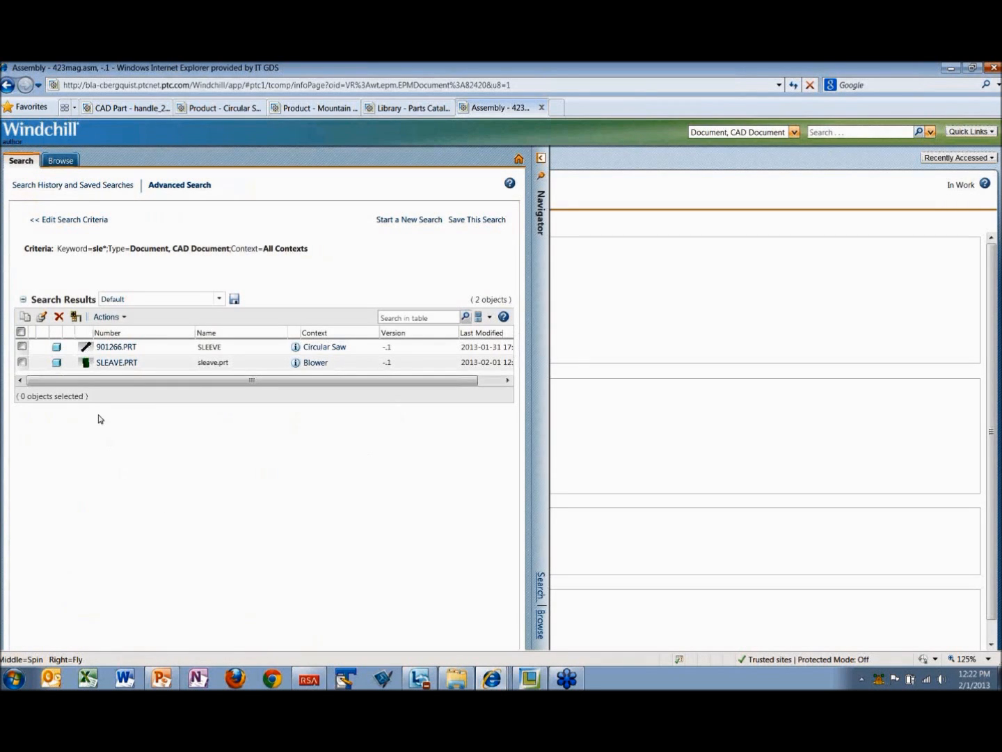
Step: Preview sleave.prt from the search results, inspect its 3D model in Creo View and close the viewer
{"action": "left_click", "coordinate": [85, 365]}
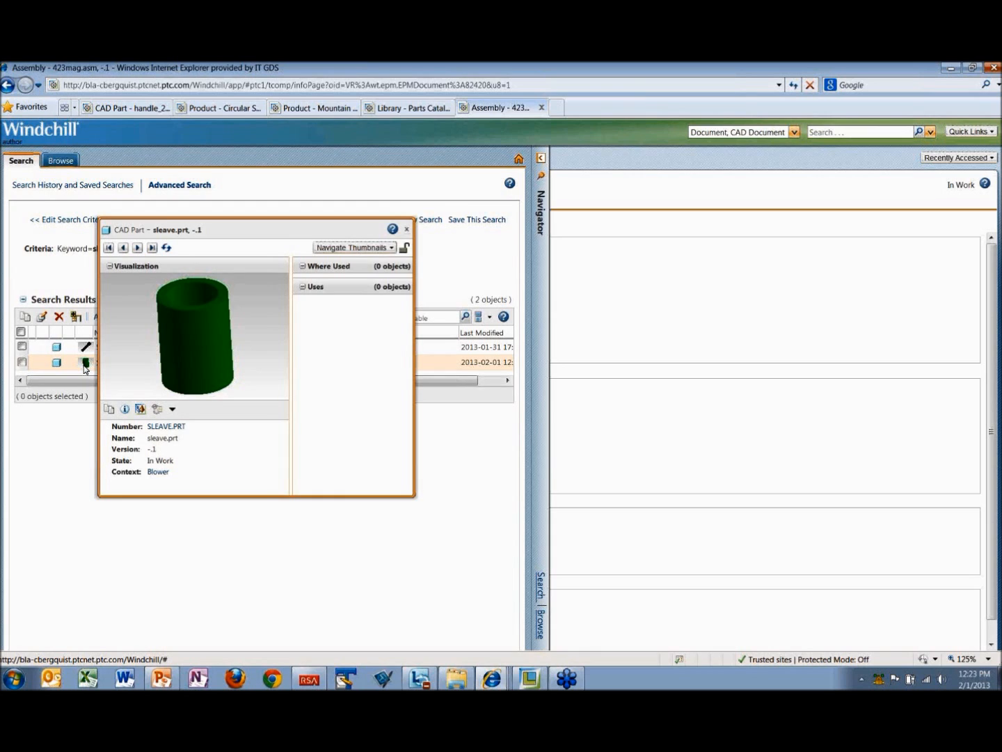
{"action": "left_click", "coordinate": [141, 409]}
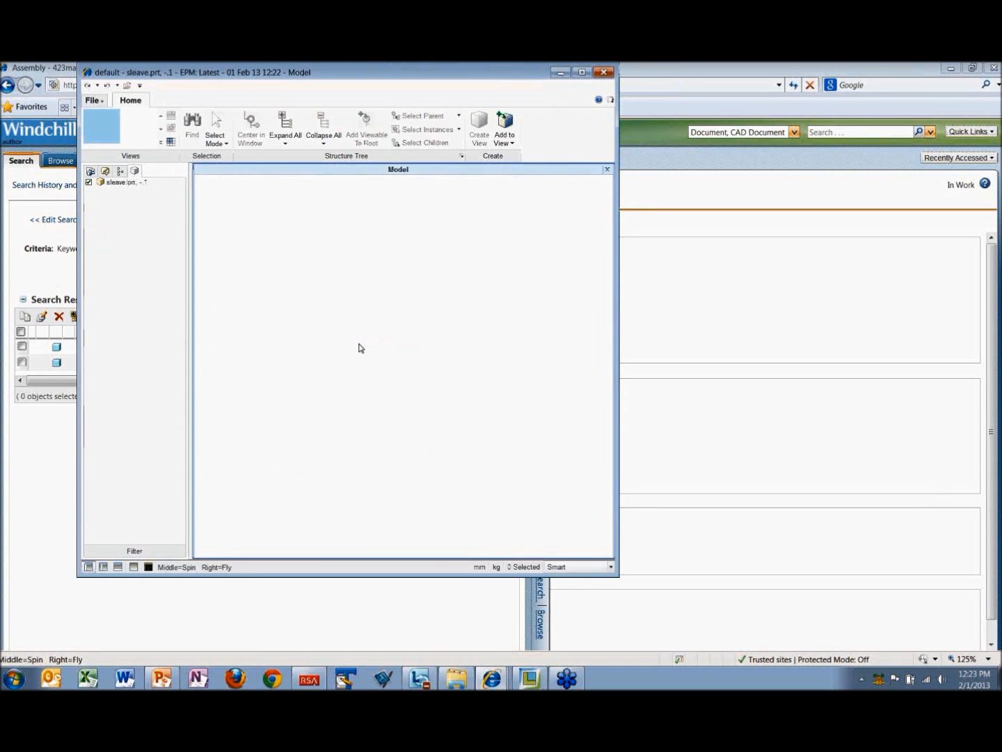
{"action": "middle_click_drag", "start_coordinate": [360, 345], "coordinate": [453, 371]}
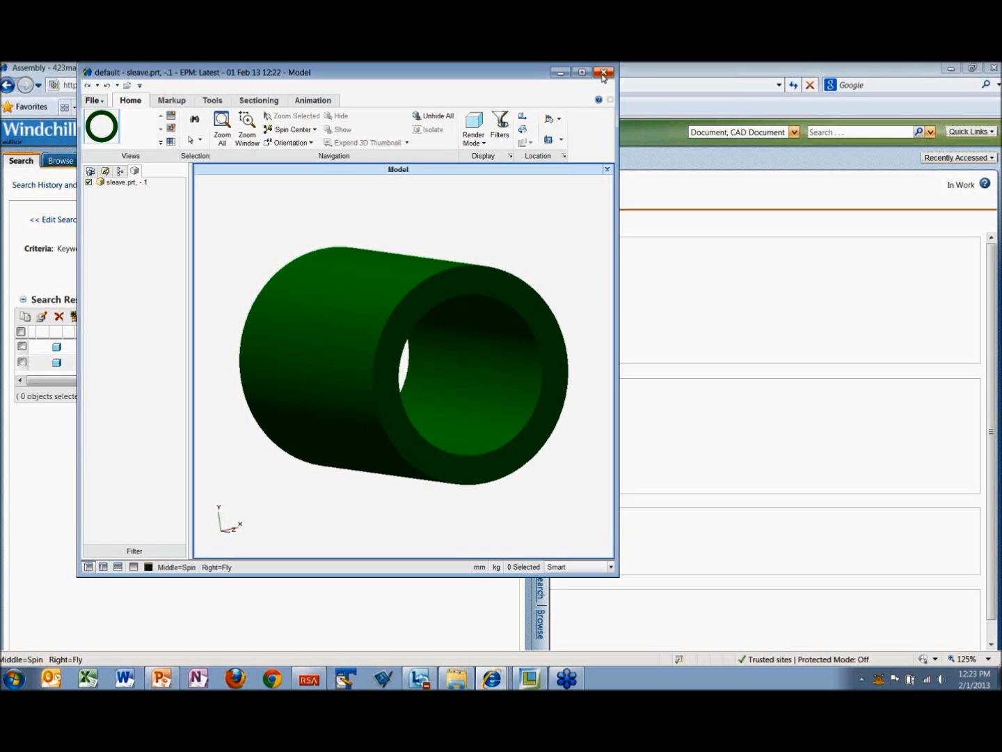
{"action": "left_click", "coordinate": [604, 73]}
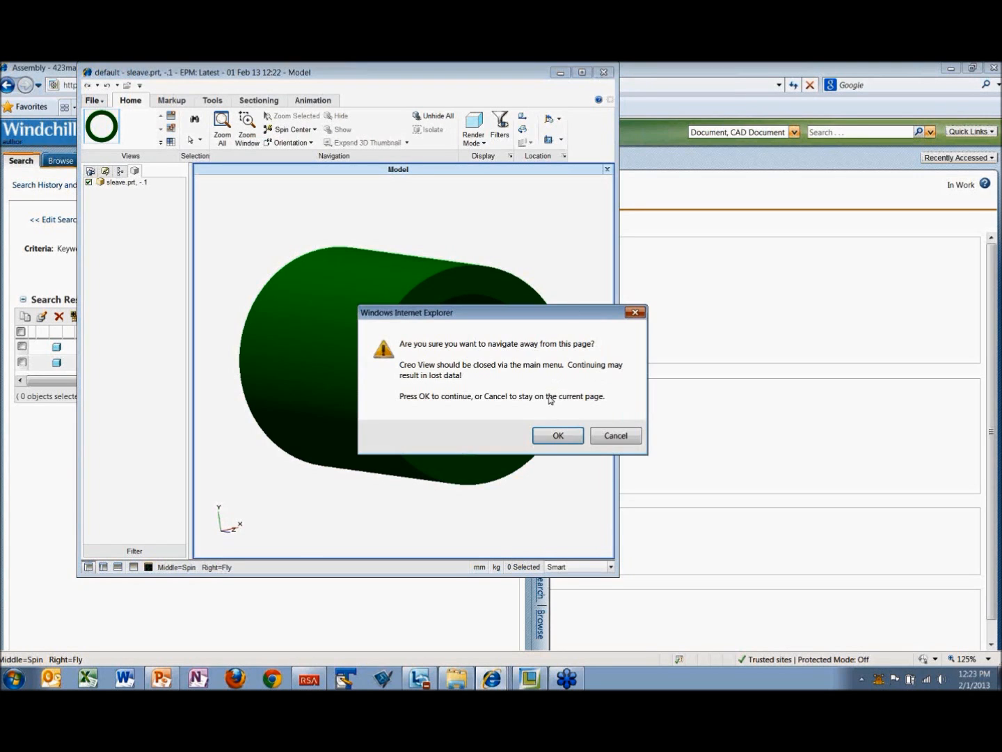
{"action": "left_click", "coordinate": [554, 436]}
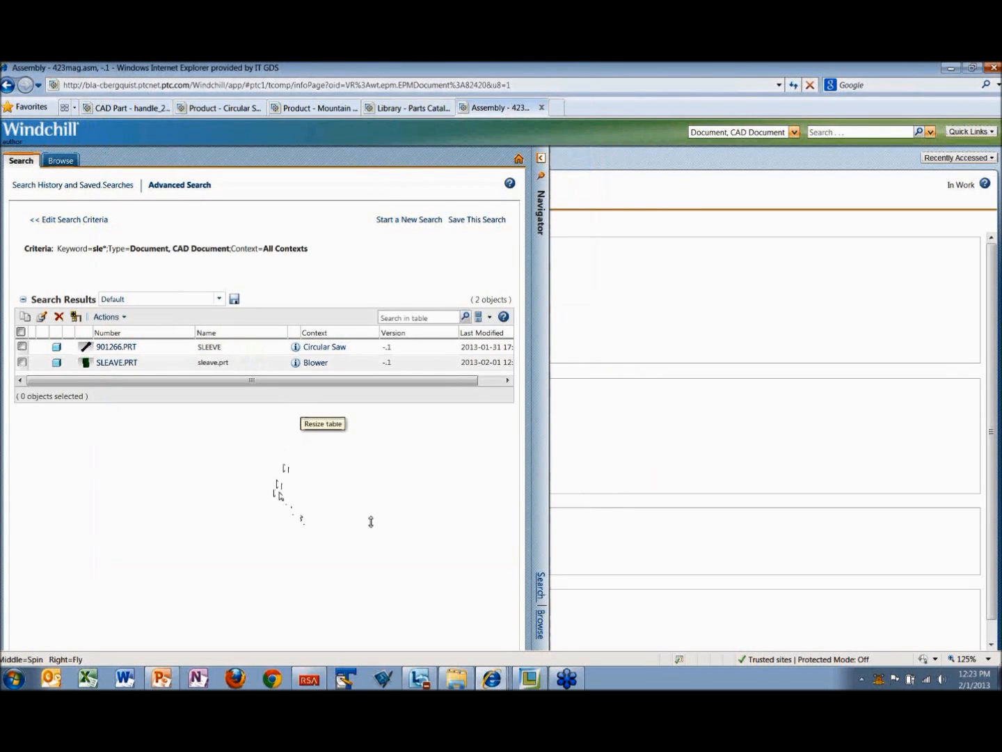
Step: Switch back to Creo Parametric and open blower.asm from the blower common folder
{"action": "left_click", "coordinate": [530, 683]}
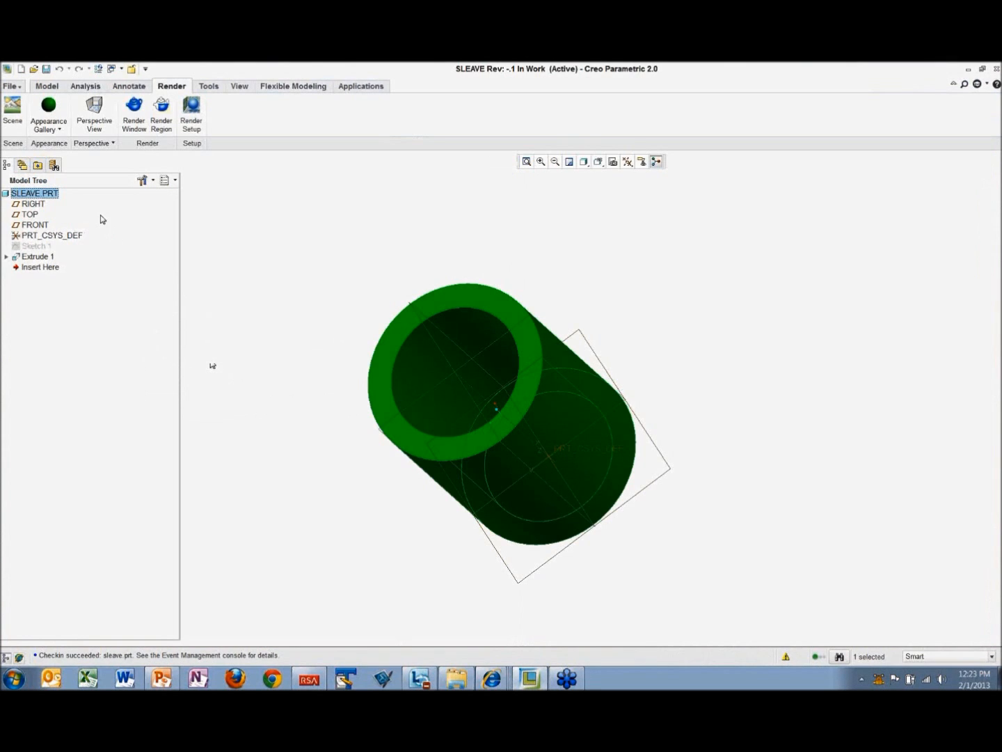
{"action": "left_click", "coordinate": [21, 166]}
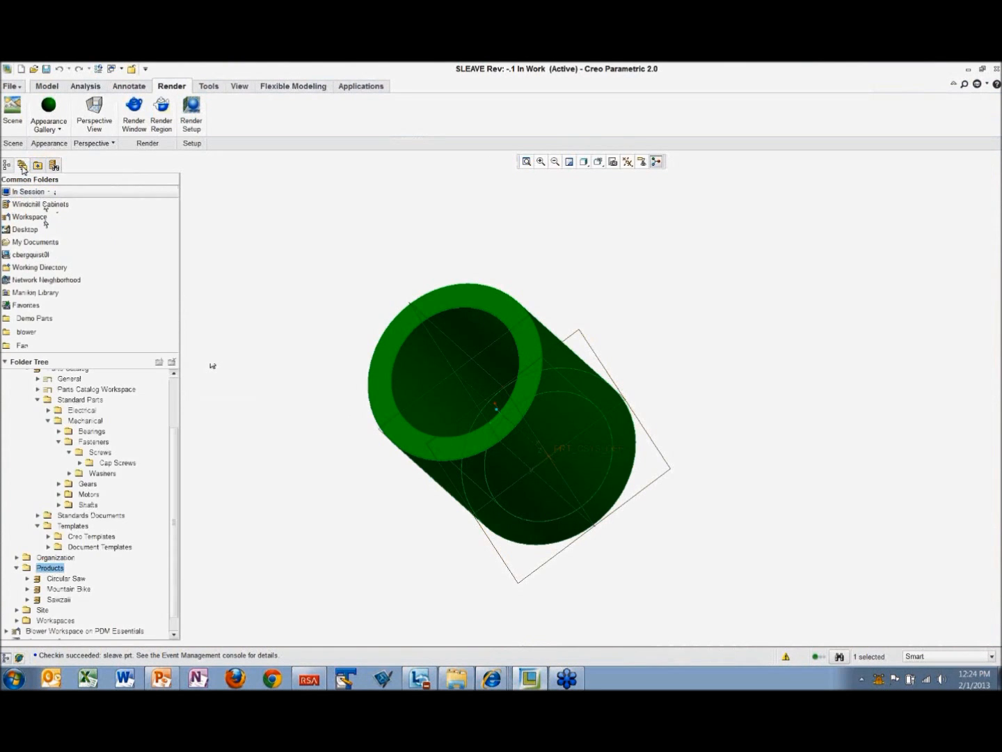
{"action": "left_click", "coordinate": [27, 333]}
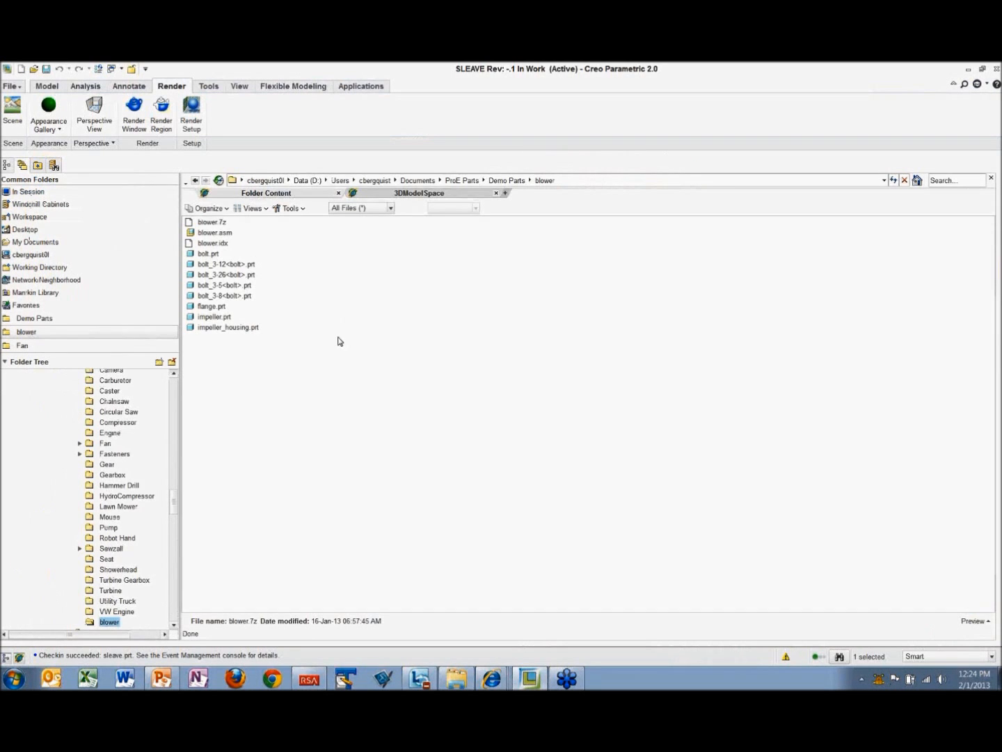
{"action": "double_click", "coordinate": [215, 233]}
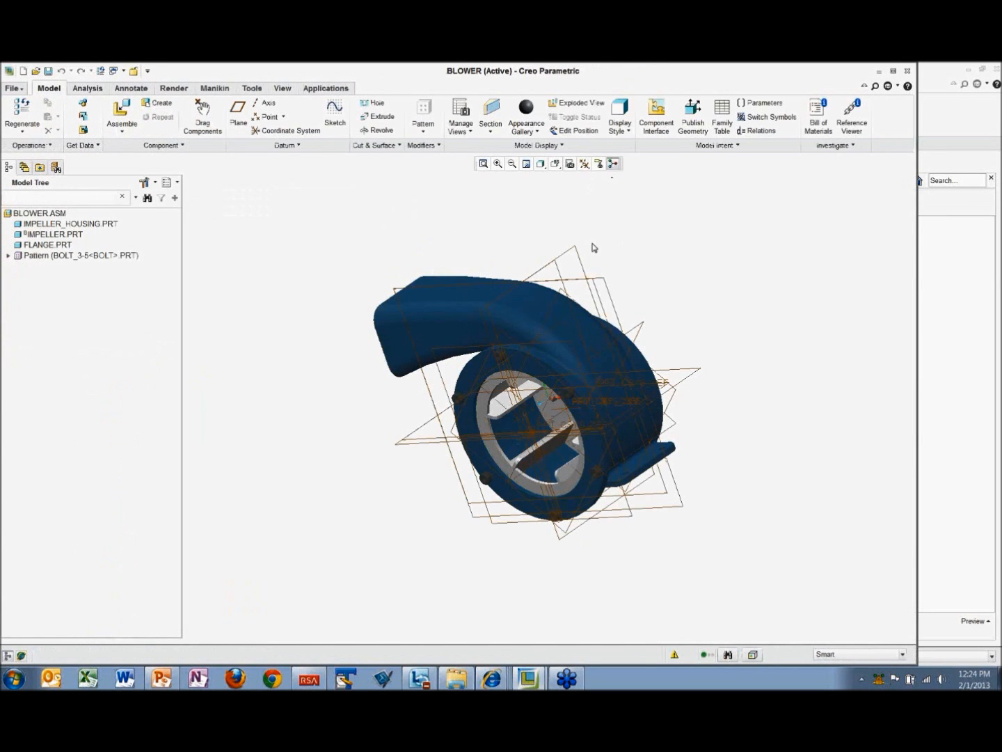
Step: Hide all datum axes, points, coordinate systems and planes in the blower assembly
{"action": "left_click", "coordinate": [585, 163]}
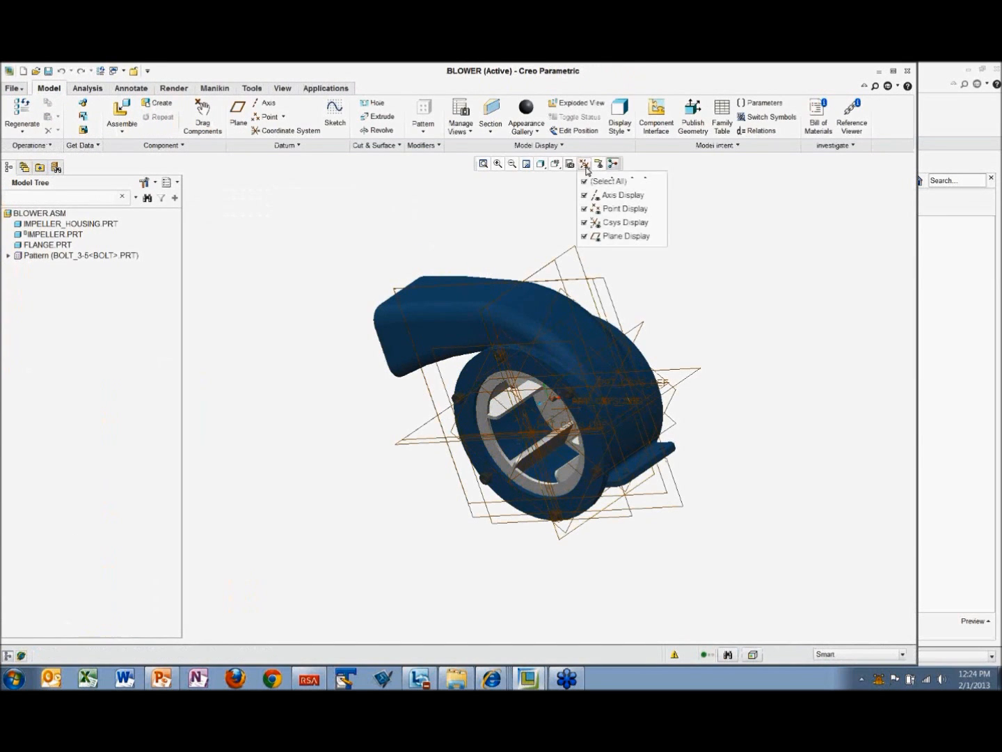
{"action": "left_click", "coordinate": [584, 182]}
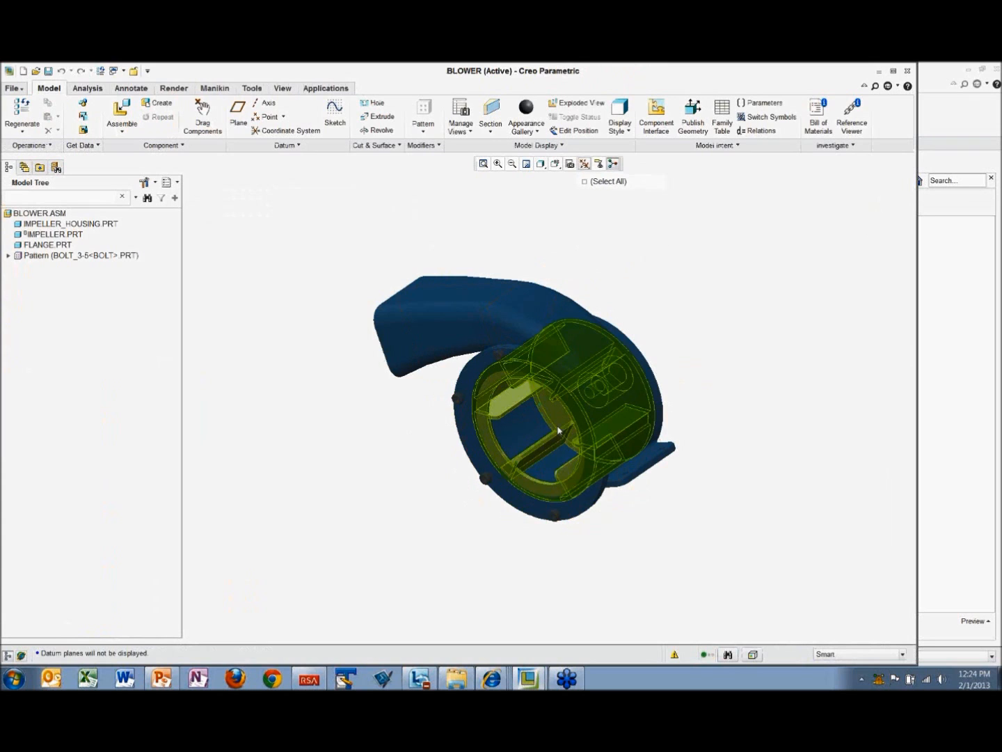
{"action": "middle_click_drag", "start_coordinate": [558, 411], "coordinate": [559, 460]}
{"action": "scroll", "coordinate": [561, 458], "scroll_direction": "up", "scroll_amount": 1}
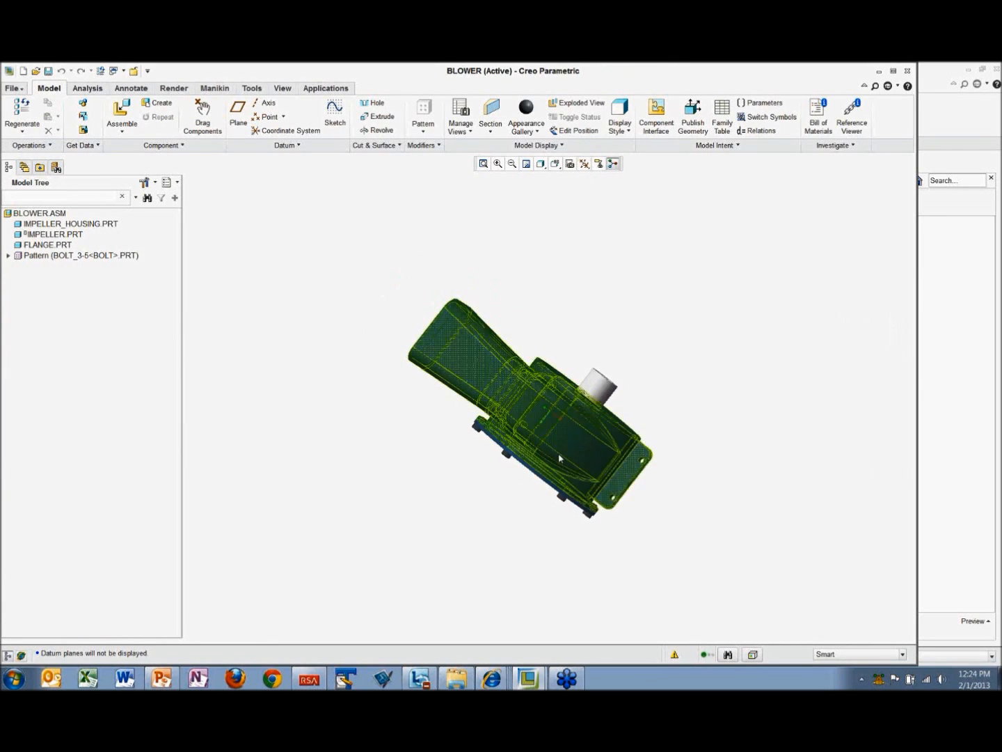
{"action": "scroll", "coordinate": [559, 459], "scroll_direction": "down", "scroll_amount": 2}
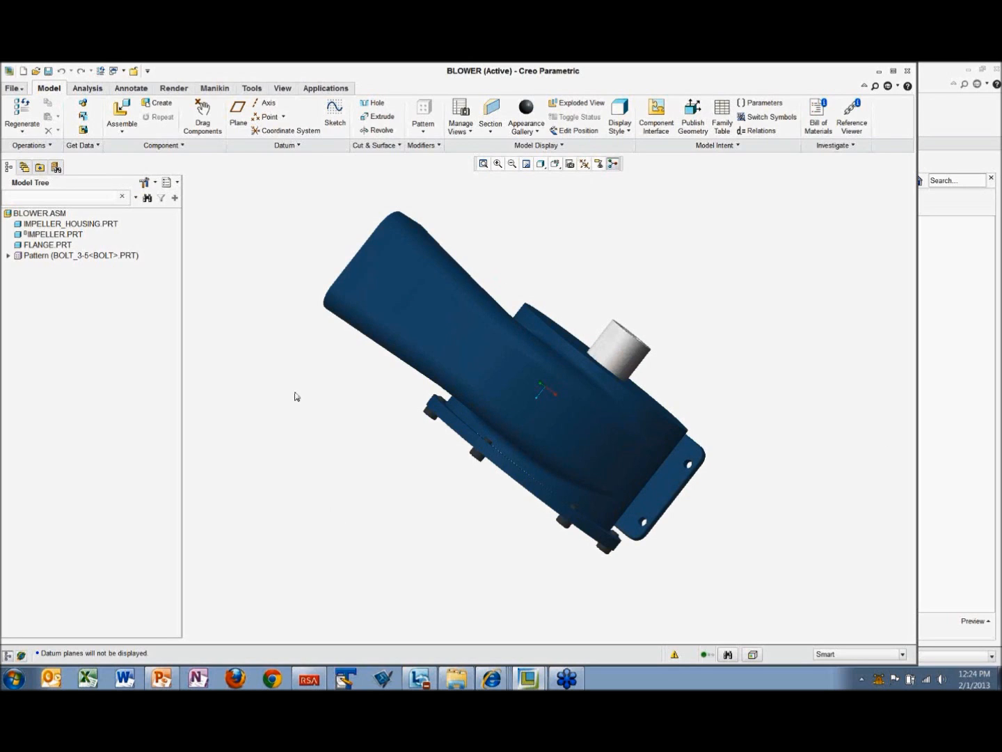
Step: Check in BLOWER.ASM to Windchill with the Auto option
{"action": "right_click", "coordinate": [63, 215]}
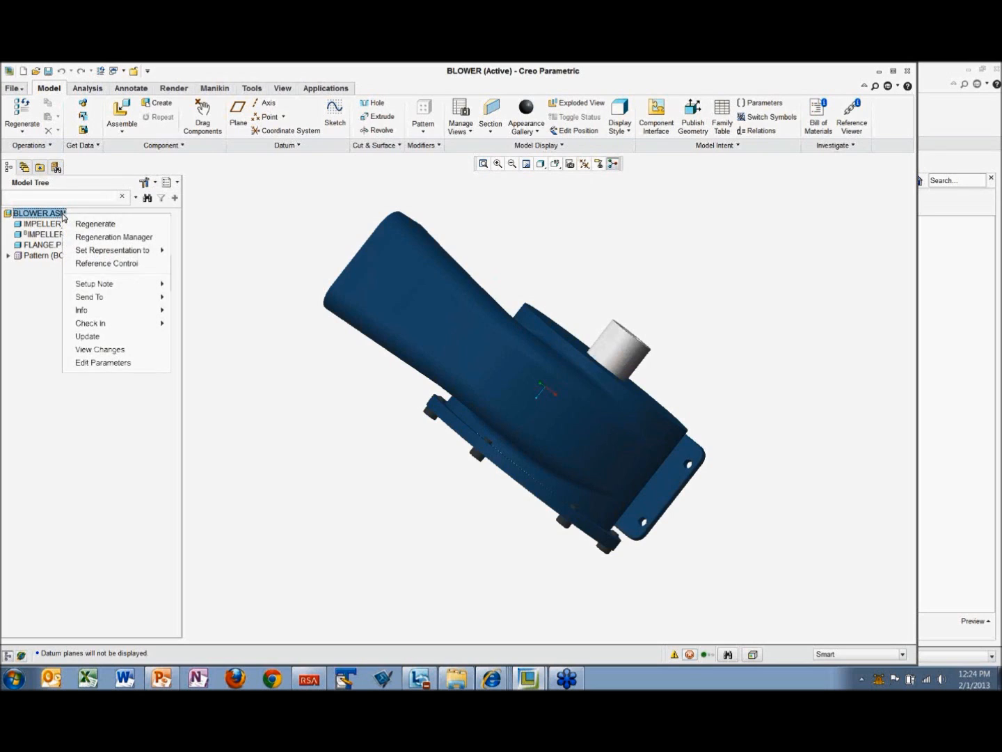
{"action": "mouse_move", "coordinate": [91, 327]}
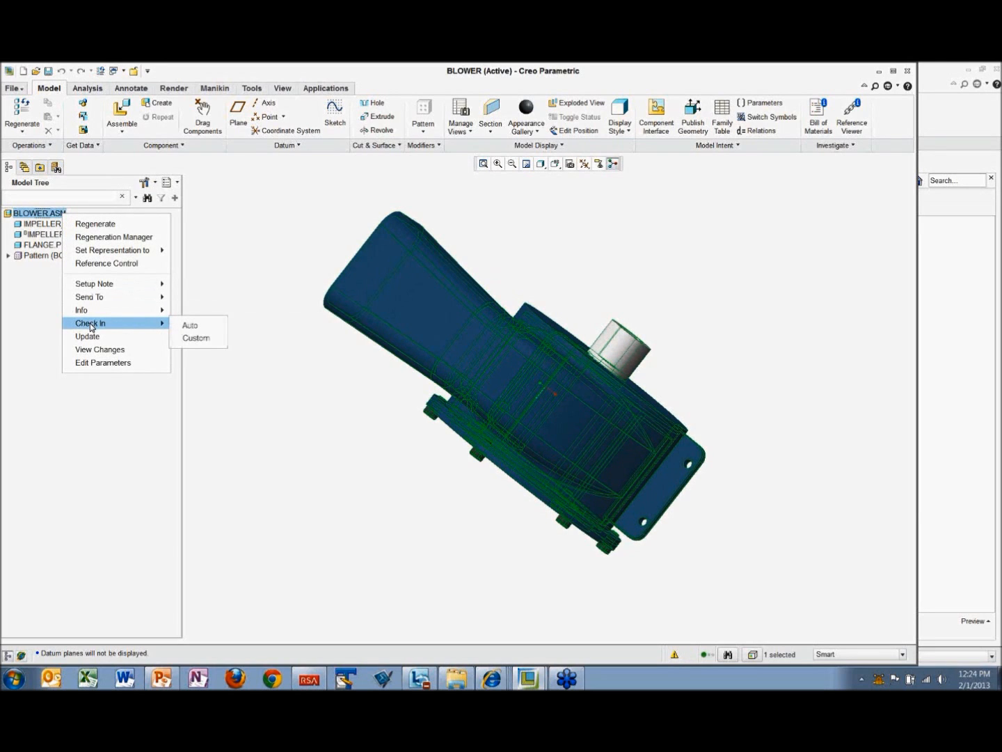
{"action": "left_click", "coordinate": [208, 328]}
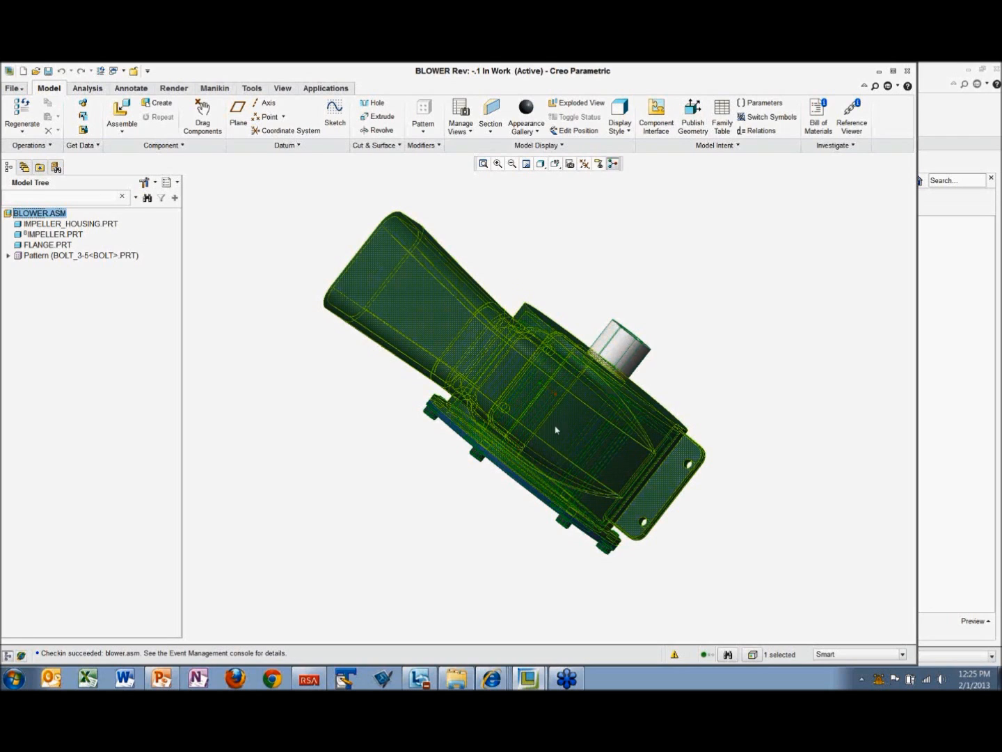
Step: Browse the PDM Essentials products in the folder tree and display the Blower product's contents
{"action": "mouse_move", "coordinate": [549, 427]}
{"action": "middle_mouse_down"}
{"action": "mouse_move", "coordinate": [490, 469]}
{"action": "mouse_move", "coordinate": [479, 460]}
{"action": "mouse_move", "coordinate": [468, 473]}
{"action": "mouse_move", "coordinate": [488, 454]}
{"action": "middle_mouse_up"}
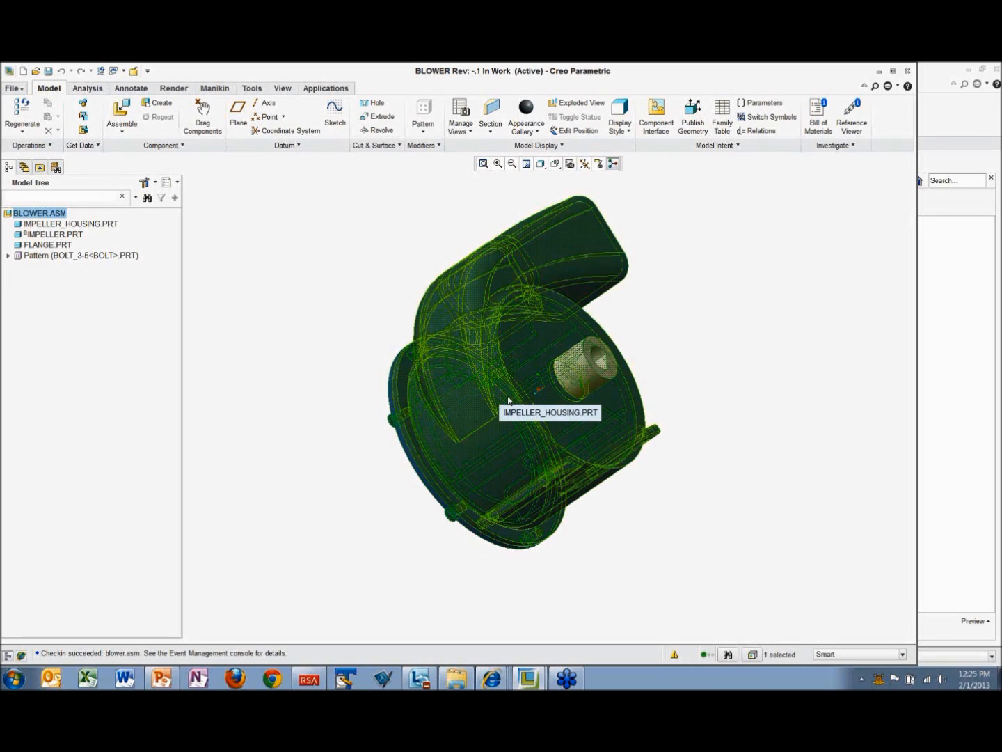
{"action": "middle_click_drag", "start_coordinate": [493, 382], "coordinate": [465, 417]}
{"action": "left_click", "coordinate": [296, 328]}
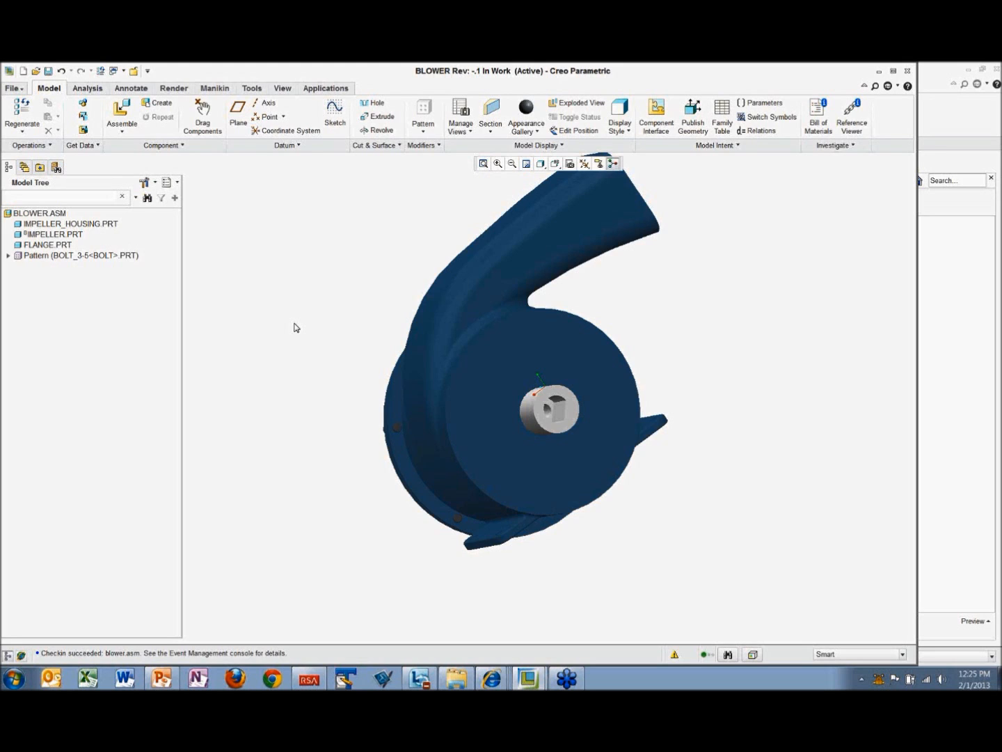
{"action": "mouse_move", "coordinate": [495, 389]}
{"action": "middle_mouse_down"}
{"action": "mouse_move", "coordinate": [455, 460]}
{"action": "mouse_move", "coordinate": [387, 334]}
{"action": "middle_mouse_up"}
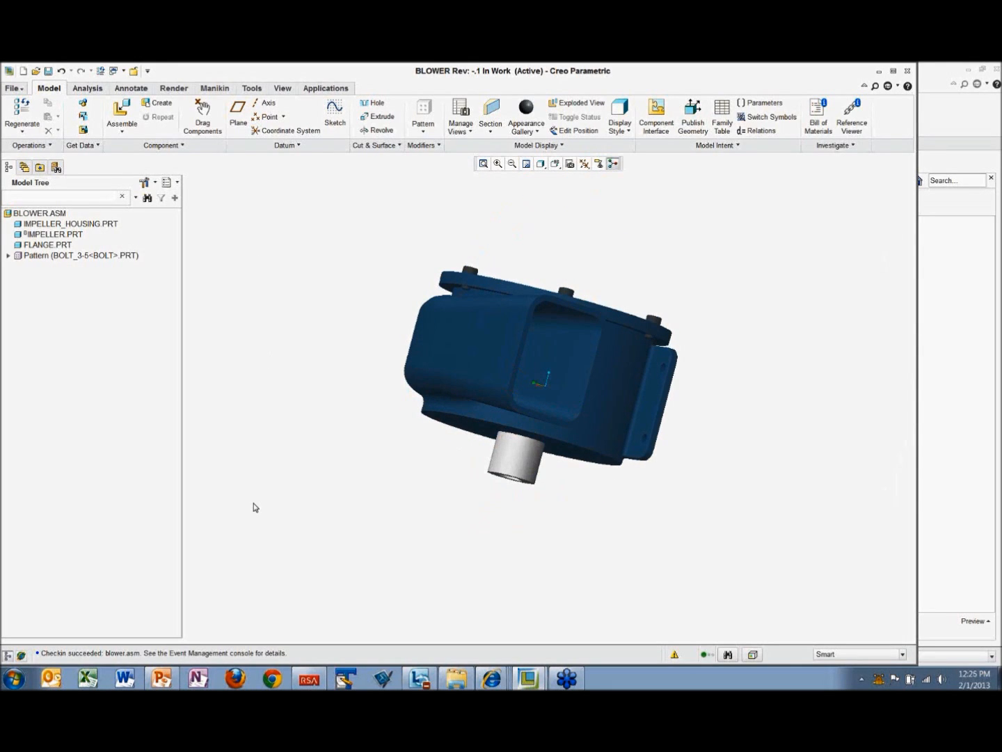
{"action": "left_click", "coordinate": [24, 167]}
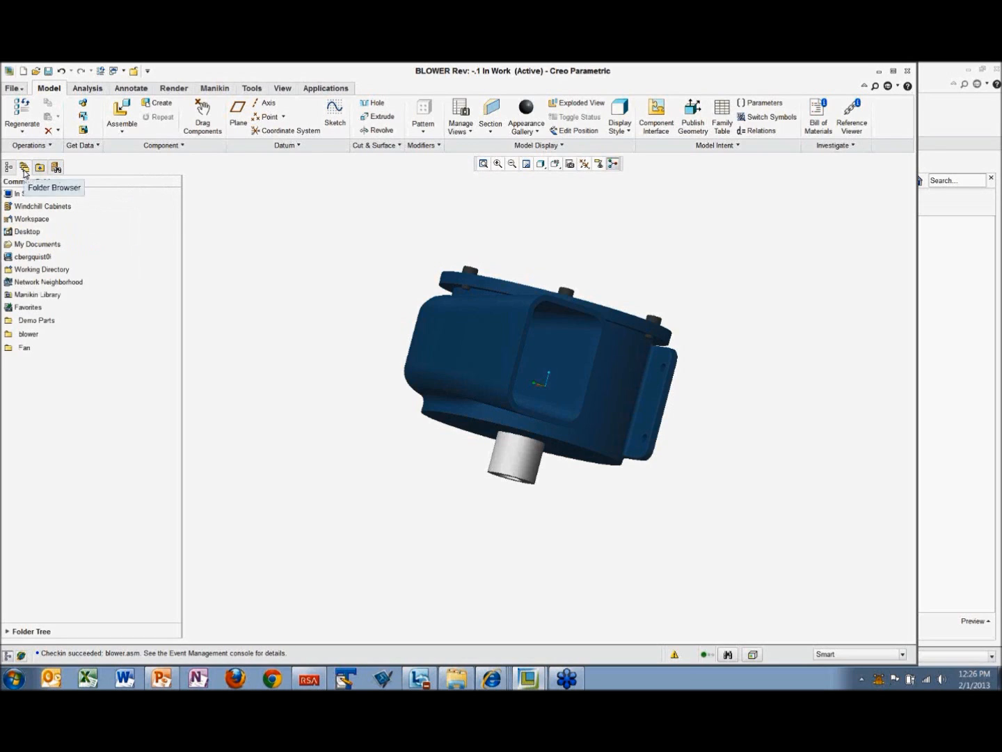
{"action": "left_click", "coordinate": [40, 632]}
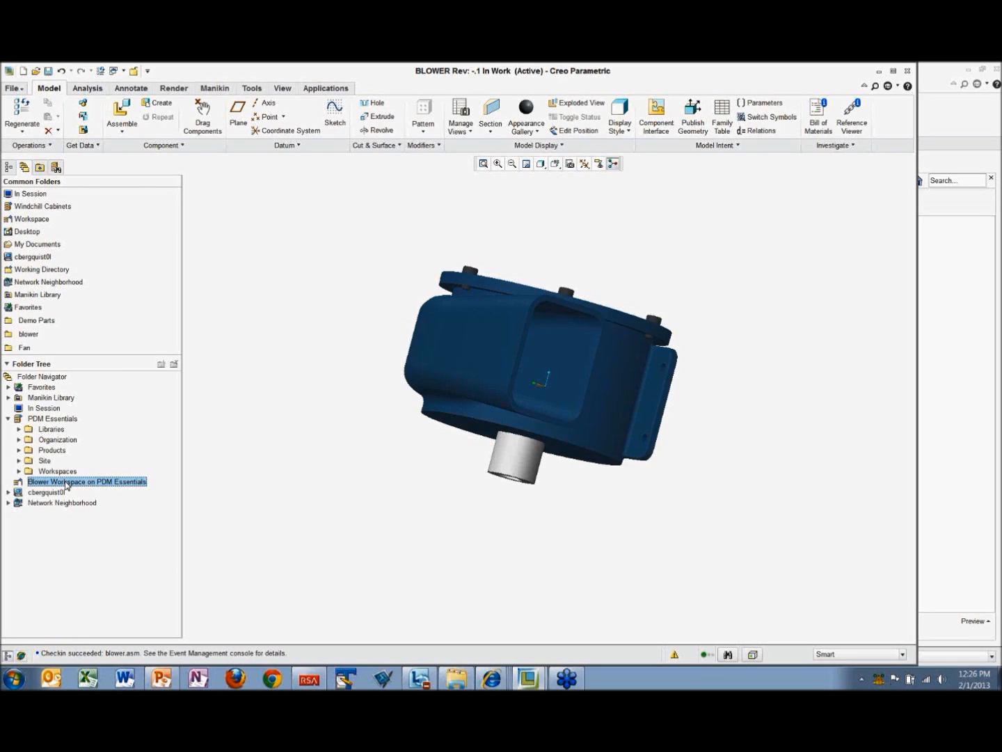
{"action": "left_click", "coordinate": [19, 449]}
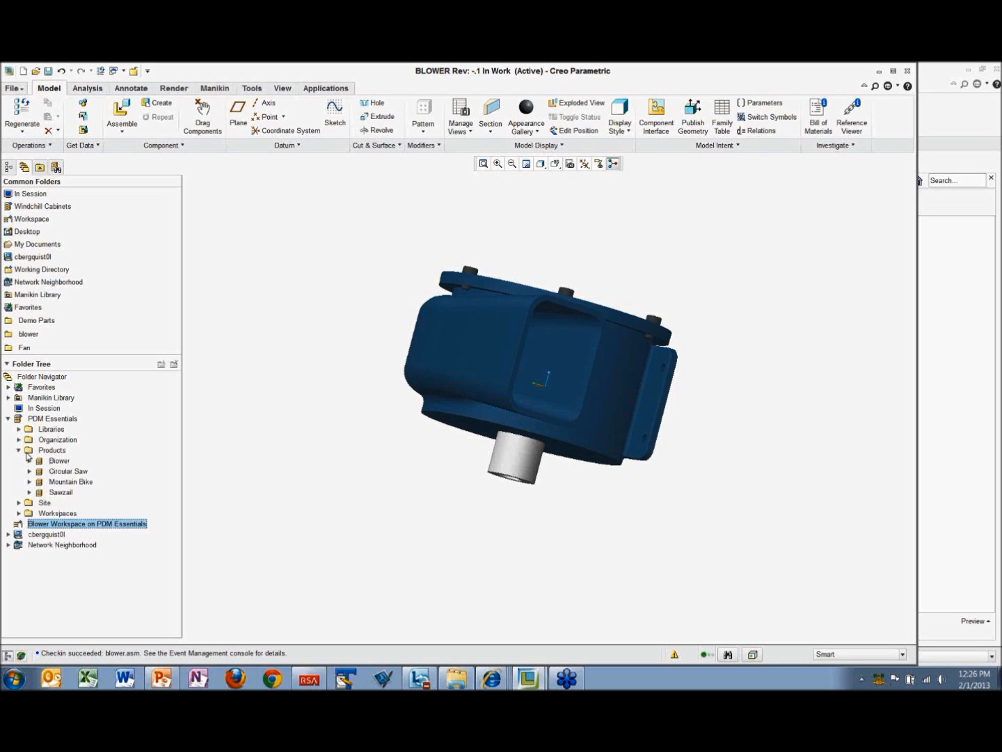
{"action": "left_click", "coordinate": [50, 461]}
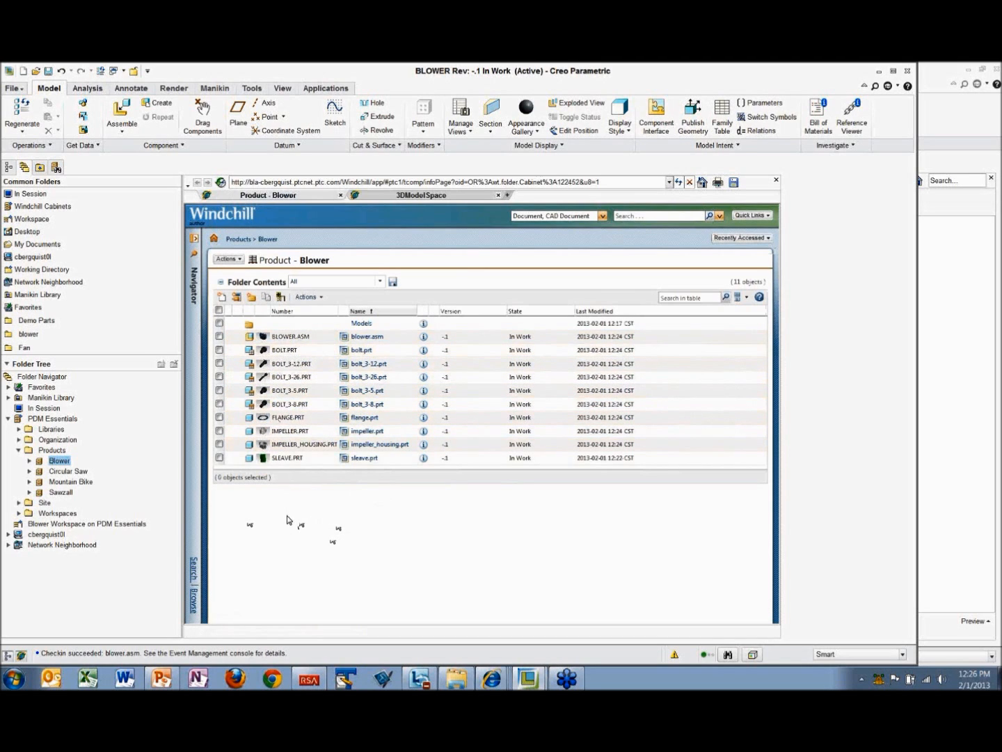
Step: Preview blower.asm from the Blower folder contents, inspect its 3D model in Creo View and close the viewer
{"action": "left_click", "coordinate": [264, 337]}
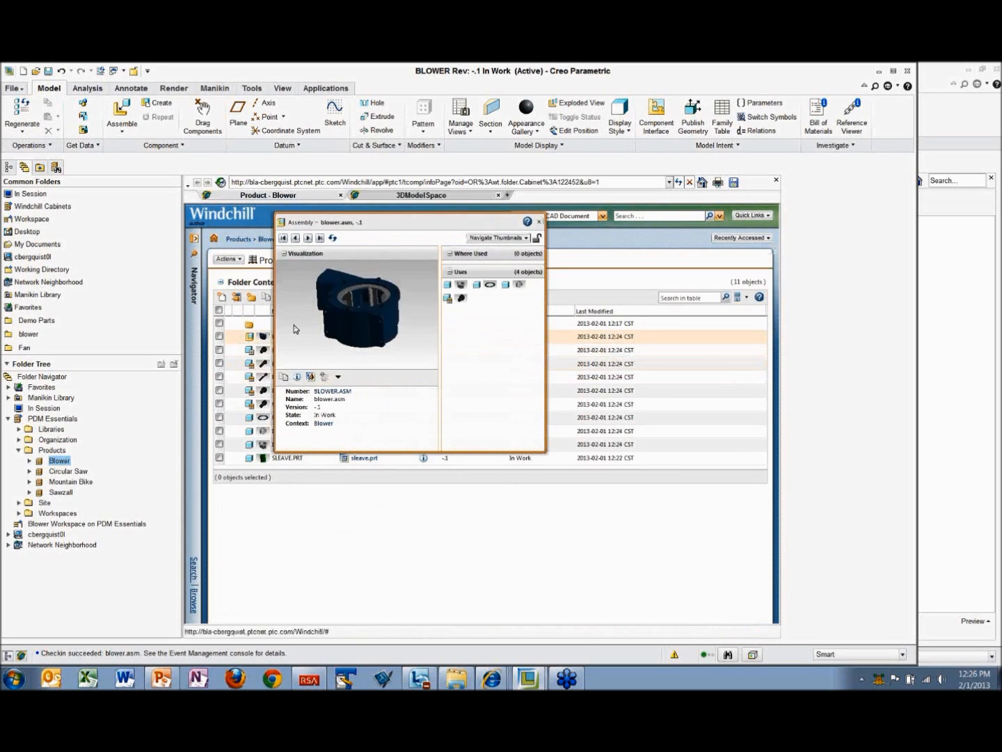
{"action": "left_click", "coordinate": [309, 379]}
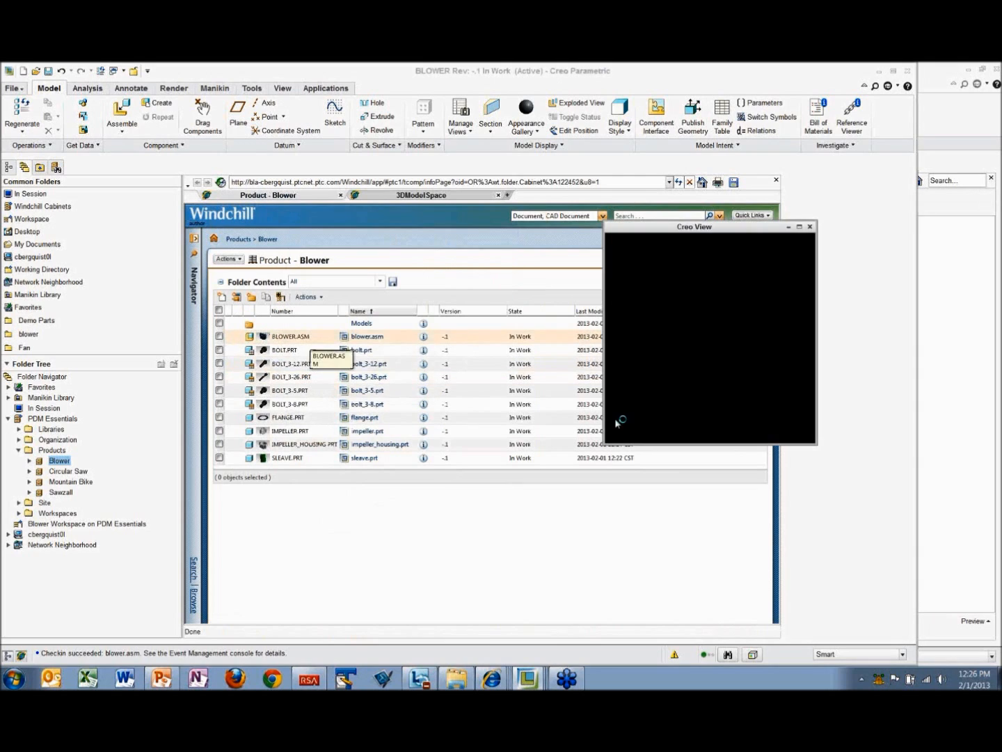
{"action": "left_click_drag", "start_coordinate": [605, 442], "coordinate": [309, 615]}
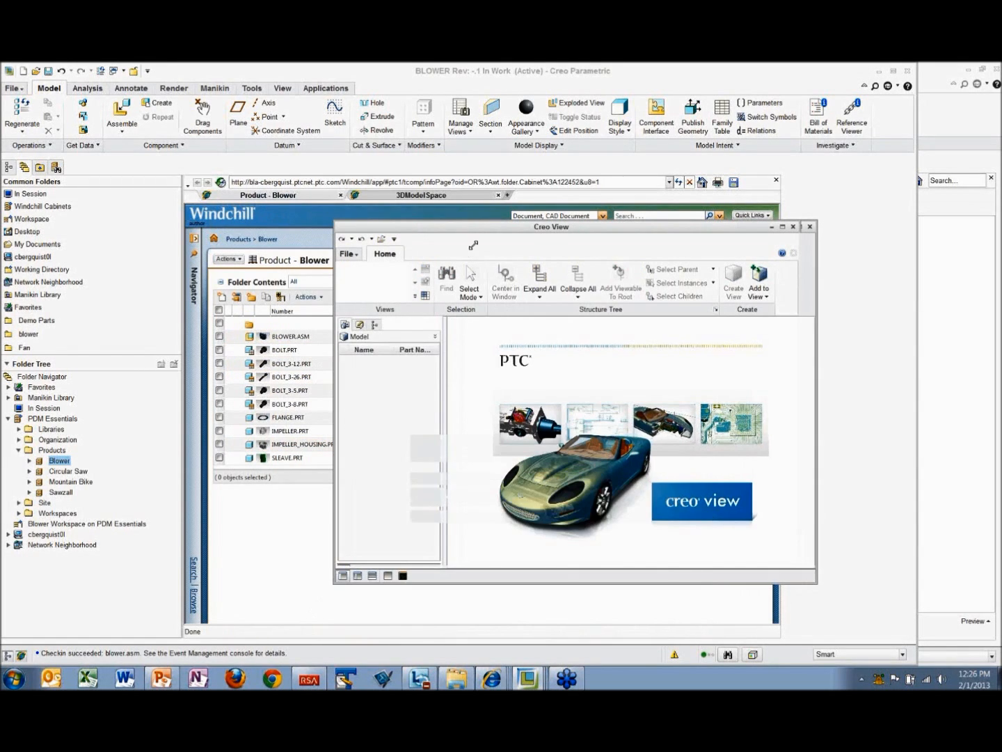
{"action": "left_click_drag", "start_coordinate": [471, 225], "coordinate": [441, 165]}
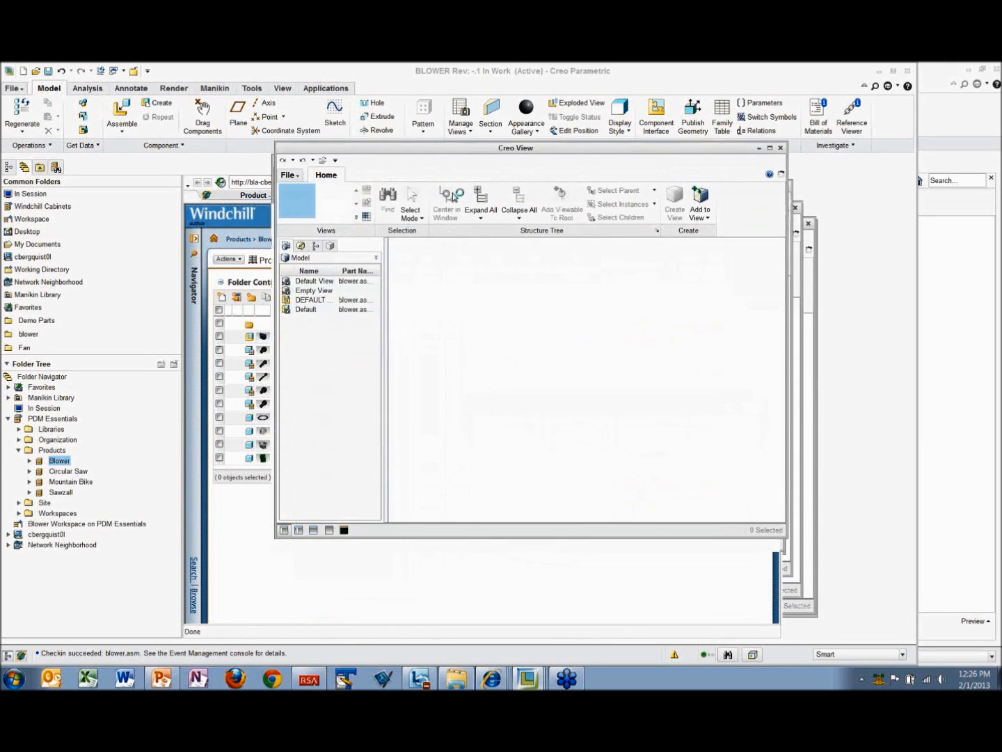
{"action": "middle_click_drag", "start_coordinate": [584, 362], "coordinate": [540, 334]}
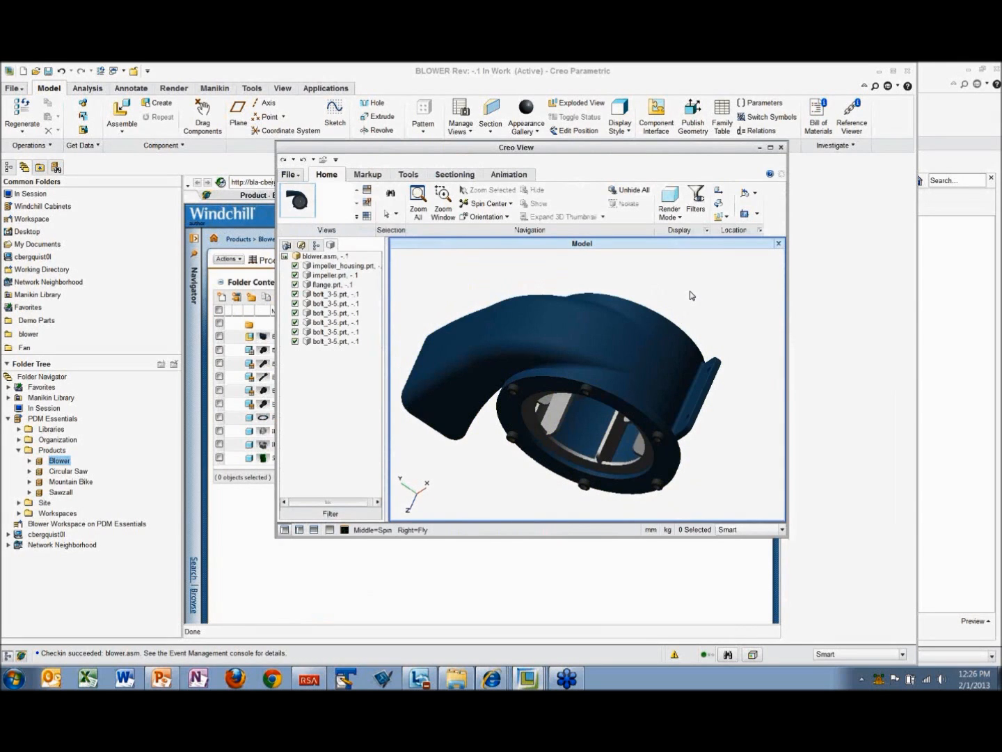
{"action": "left_click", "coordinate": [782, 147]}
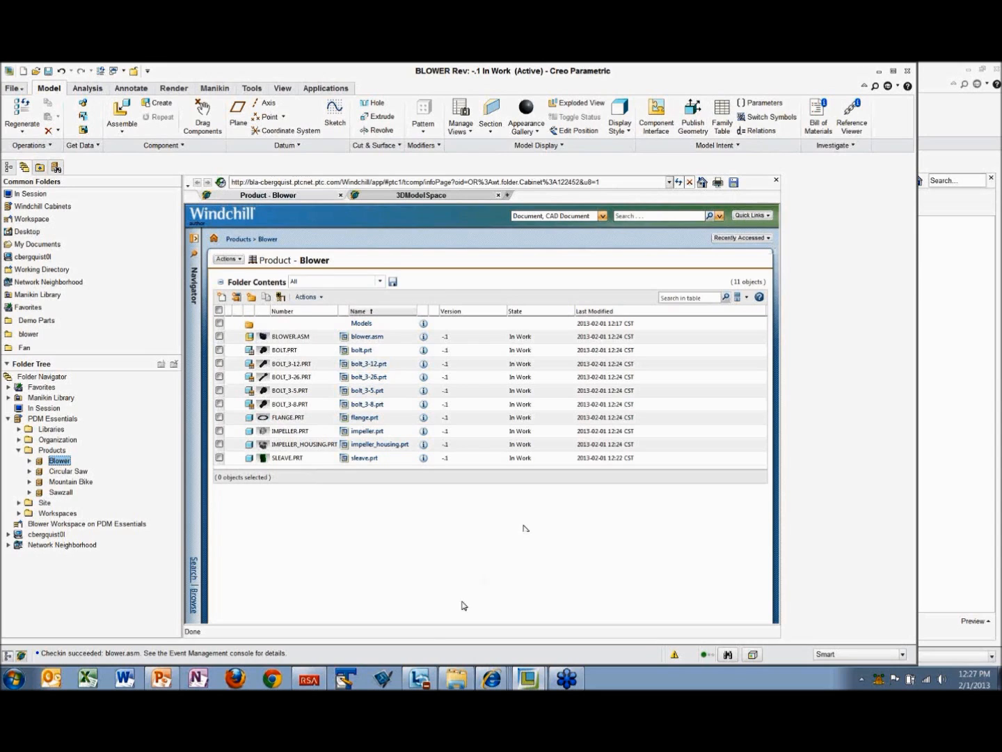
Step: Switch to the 423mag.asm Windchill page in Internet Explorer and search documents and CAD documents for "fan*"
{"action": "mouse_move", "coordinate": [492, 682]}
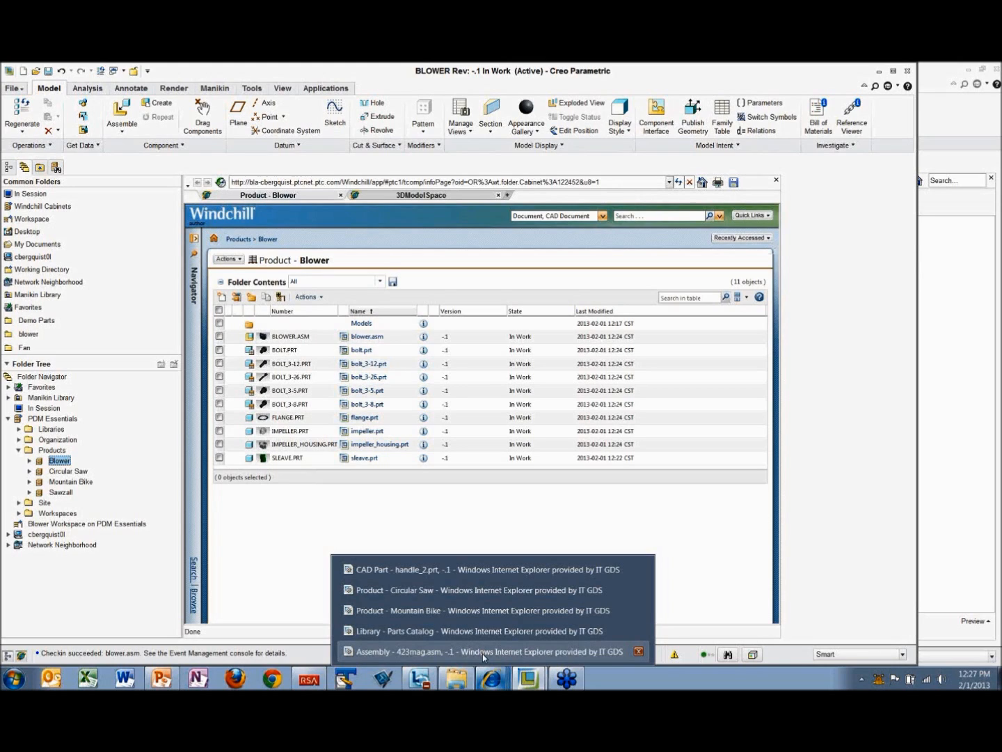
{"action": "left_click", "coordinate": [482, 652]}
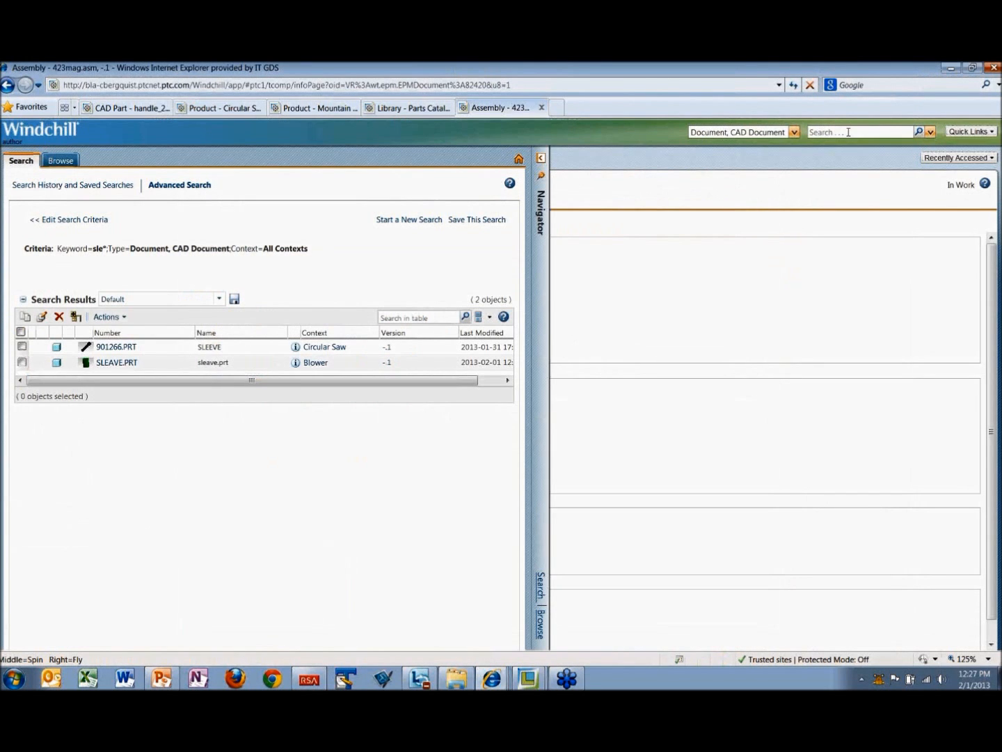
{"action": "left_click", "coordinate": [849, 133]}
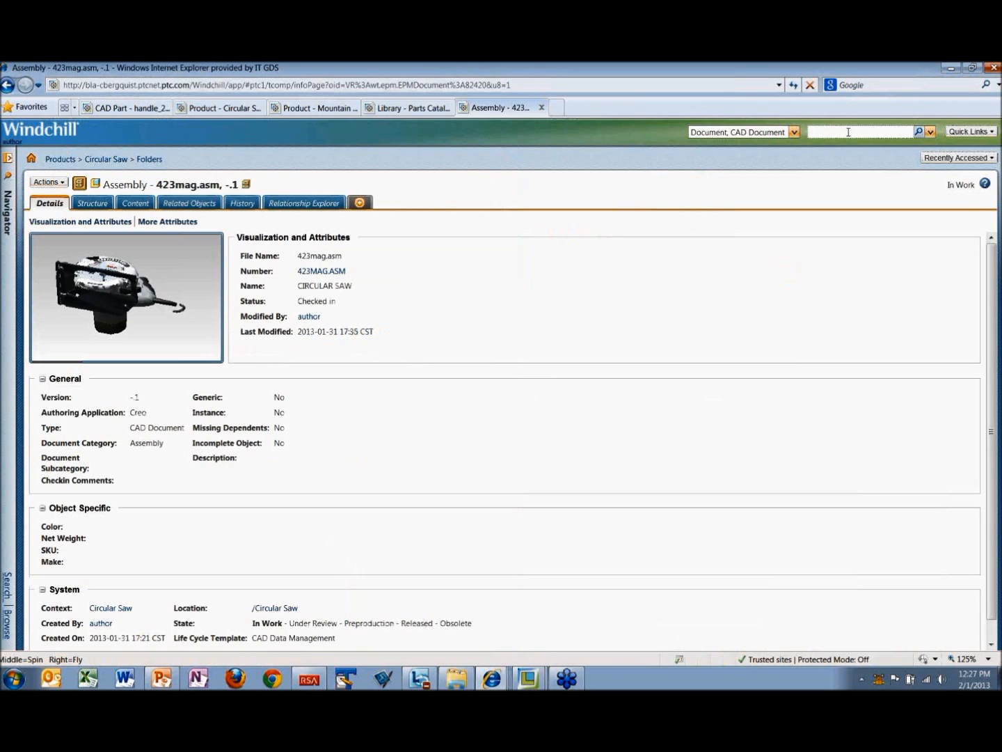
{"action": "type", "text": "f"}
{"action": "key", "text": "BackSpace"}
{"action": "type", "text": "har*"}
{"action": "key", "text": "Return"}
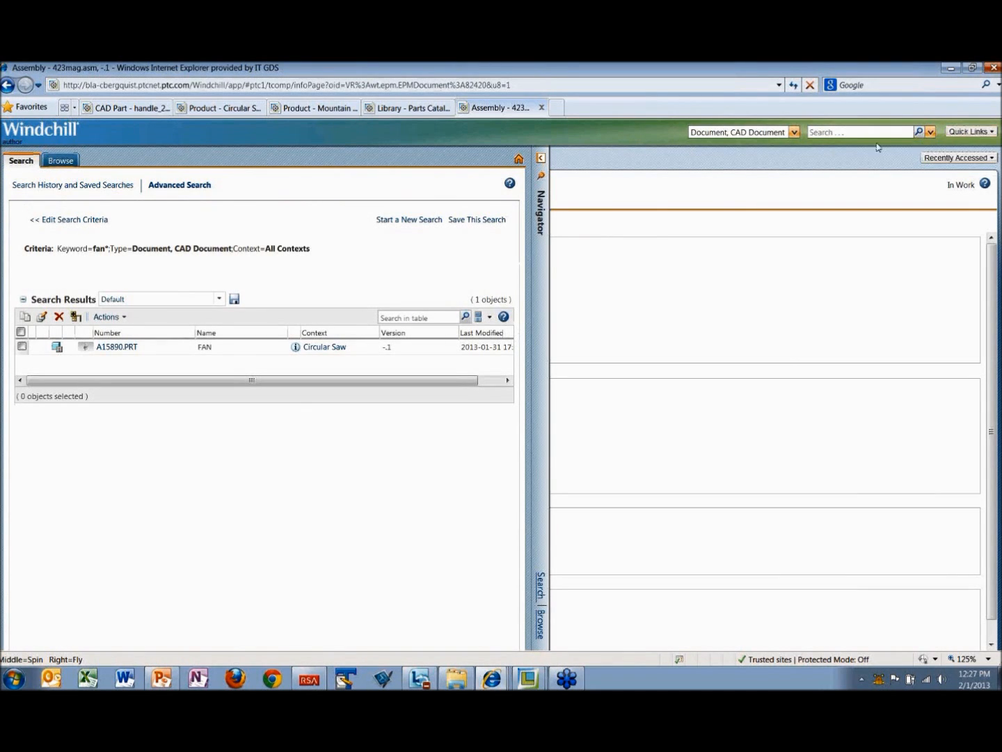
Step: Widen the document and CAD document search to "*fan*"
{"action": "left_click", "coordinate": [812, 134]}
{"action": "type", "text": "*fan*"}
{"action": "key", "text": "Return"}
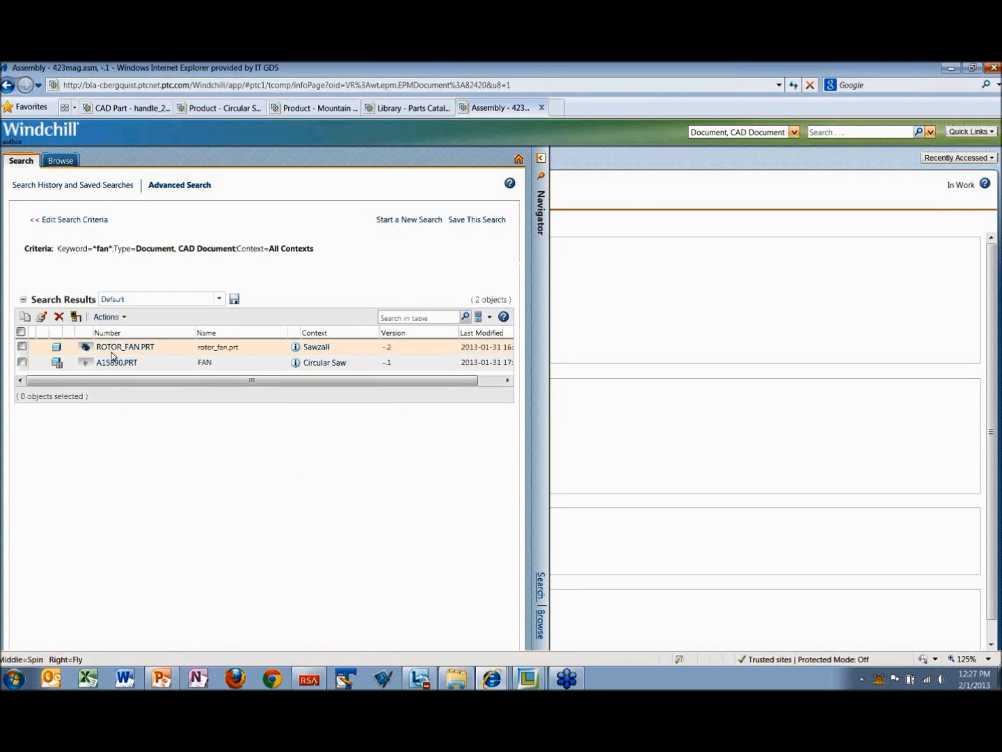
Step: Preview the fan part a15890.prt from the search results, inspect its 3D model in Creo View and close the viewer
{"action": "mouse_move", "coordinate": [85, 349]}
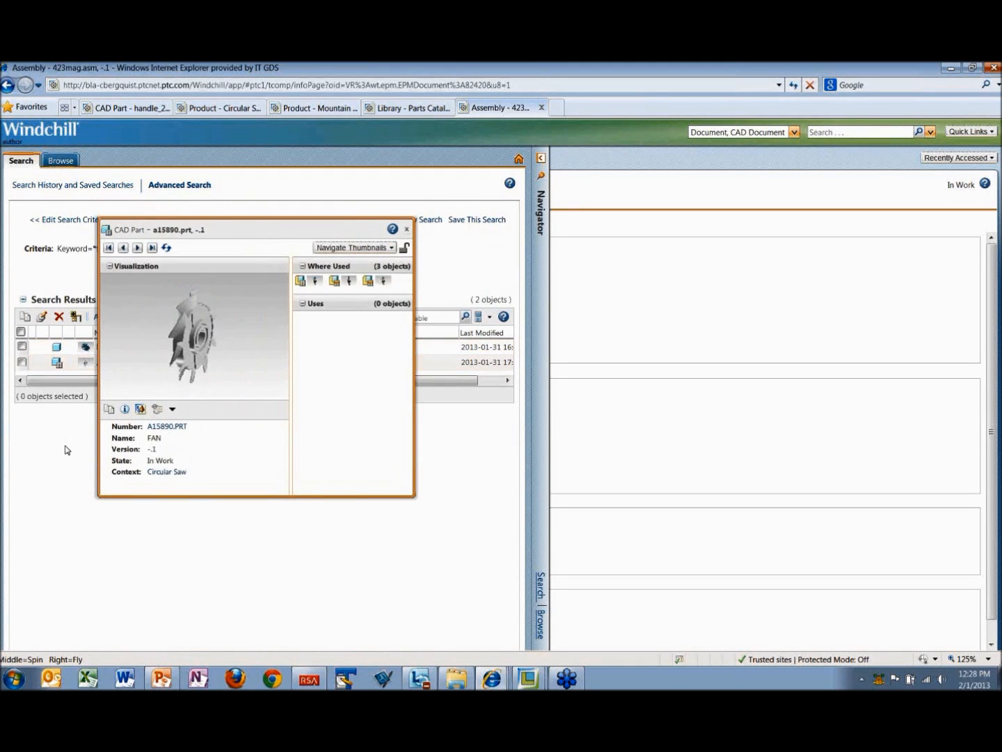
{"action": "left_click", "coordinate": [172, 409]}
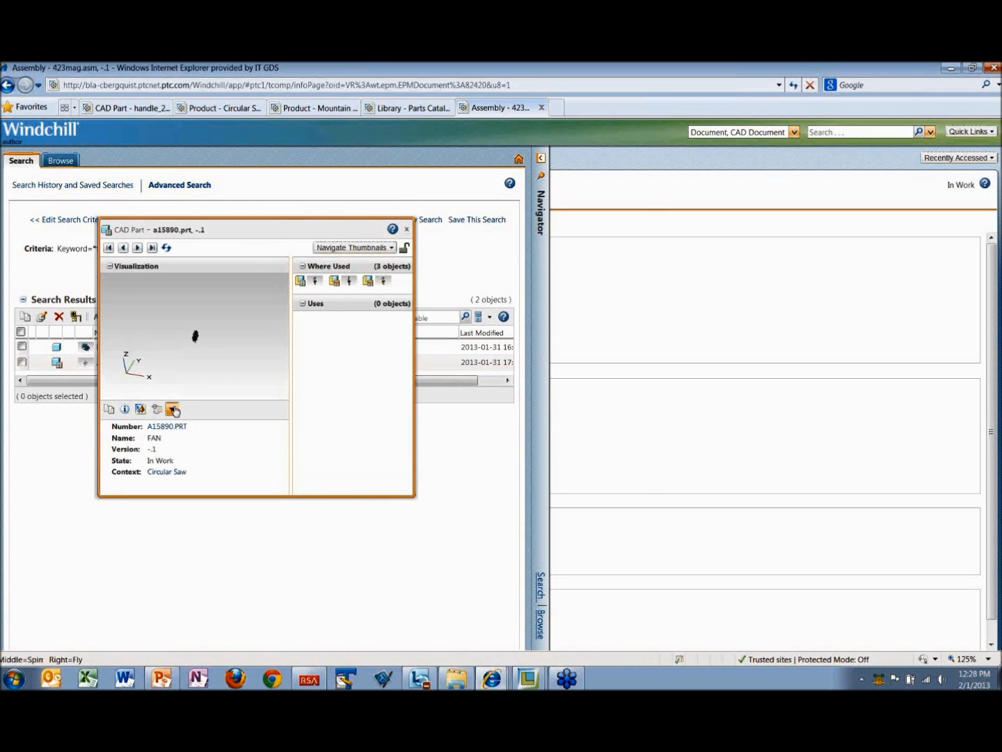
{"action": "left_click", "coordinate": [140, 410]}
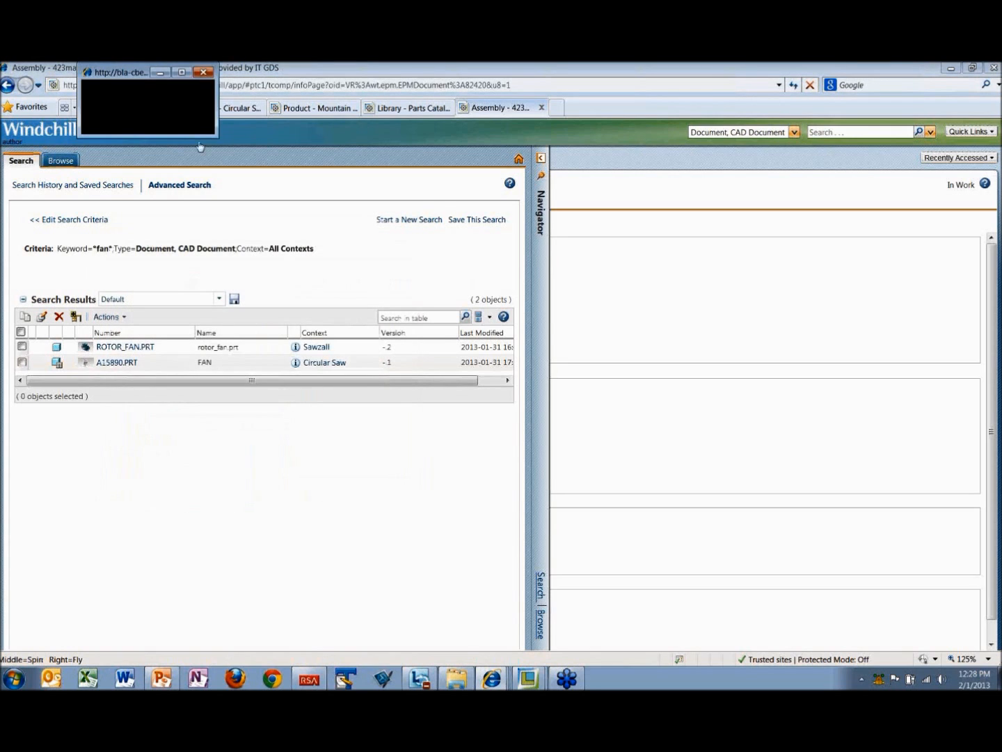
{"action": "left_click_drag", "start_coordinate": [216, 137], "coordinate": [270, 201]}
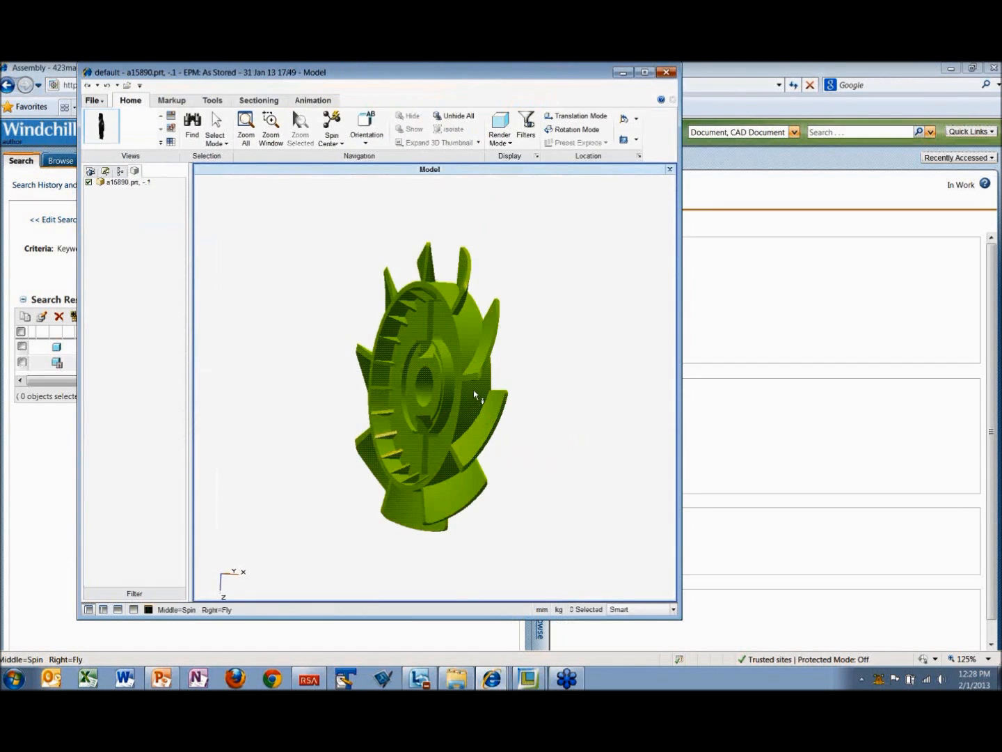
{"action": "left_click", "coordinate": [668, 72]}
{"action": "left_click", "coordinate": [552, 437]}
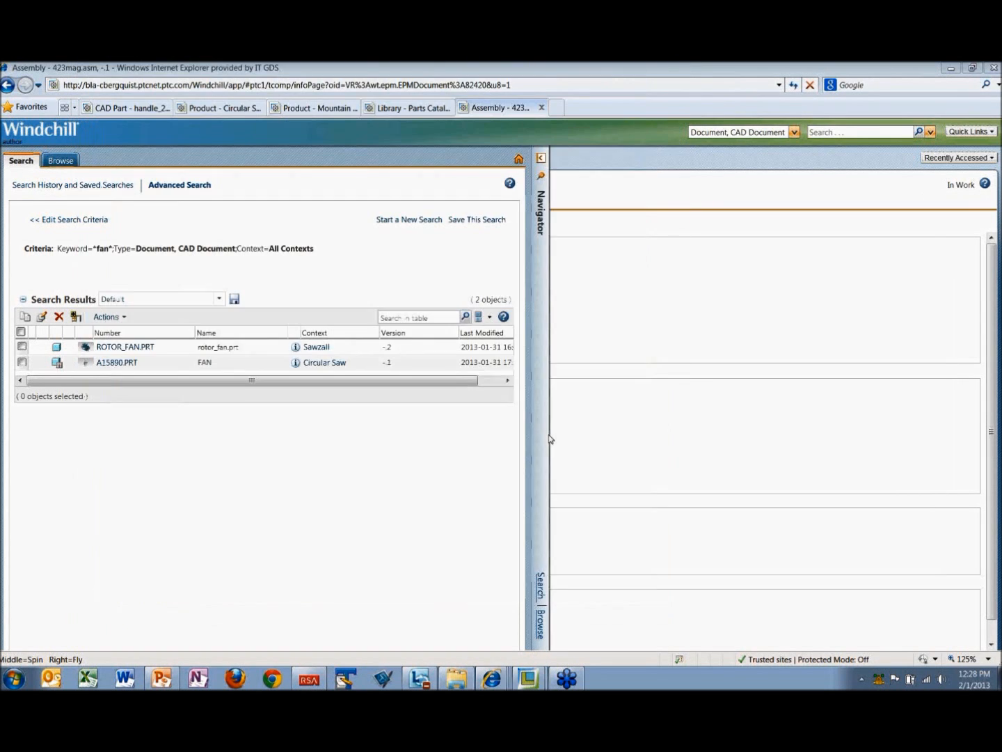
{"action": "right_click", "coordinate": [146, 351]}
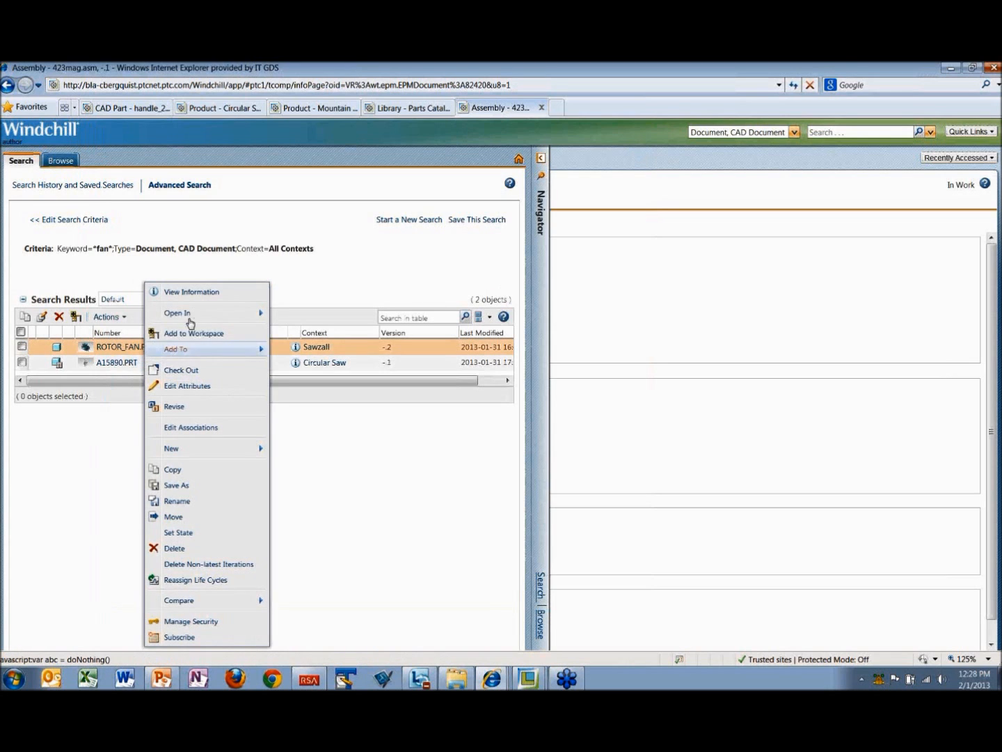
{"action": "mouse_move", "coordinate": [197, 313]}
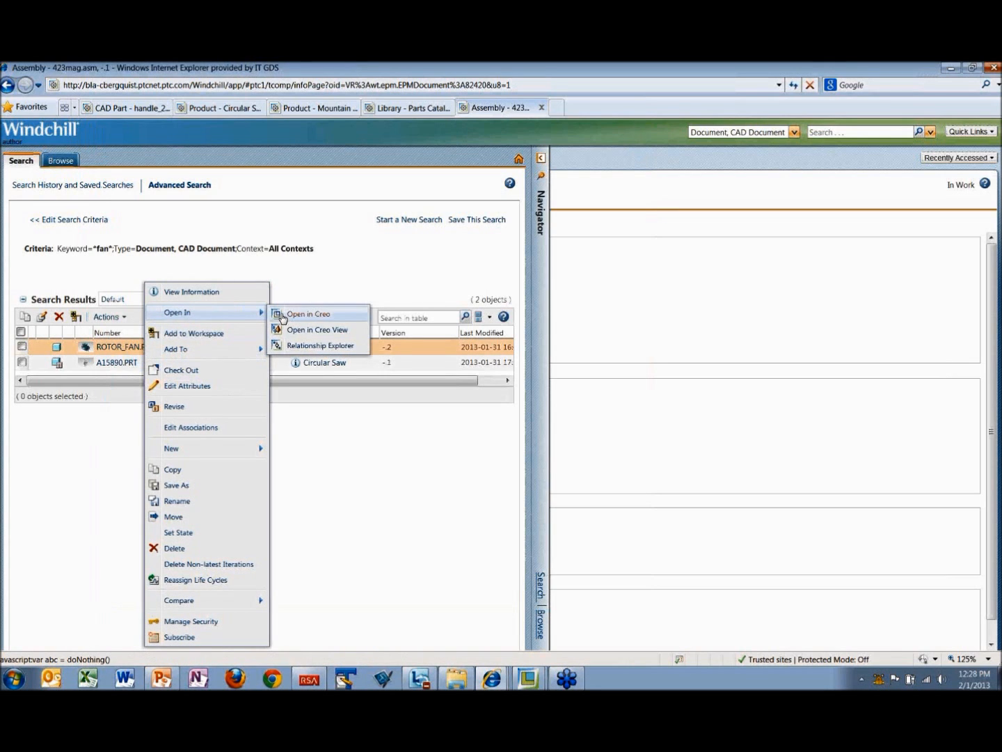
{"action": "left_click", "coordinate": [282, 317]}
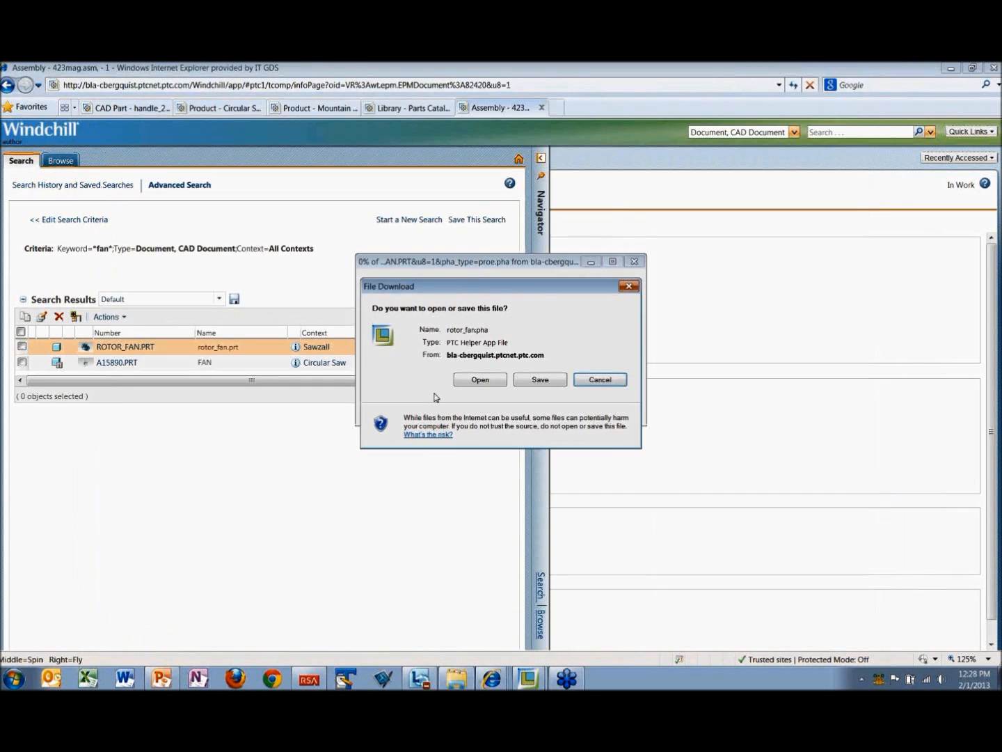
{"action": "left_click", "coordinate": [600, 379]}
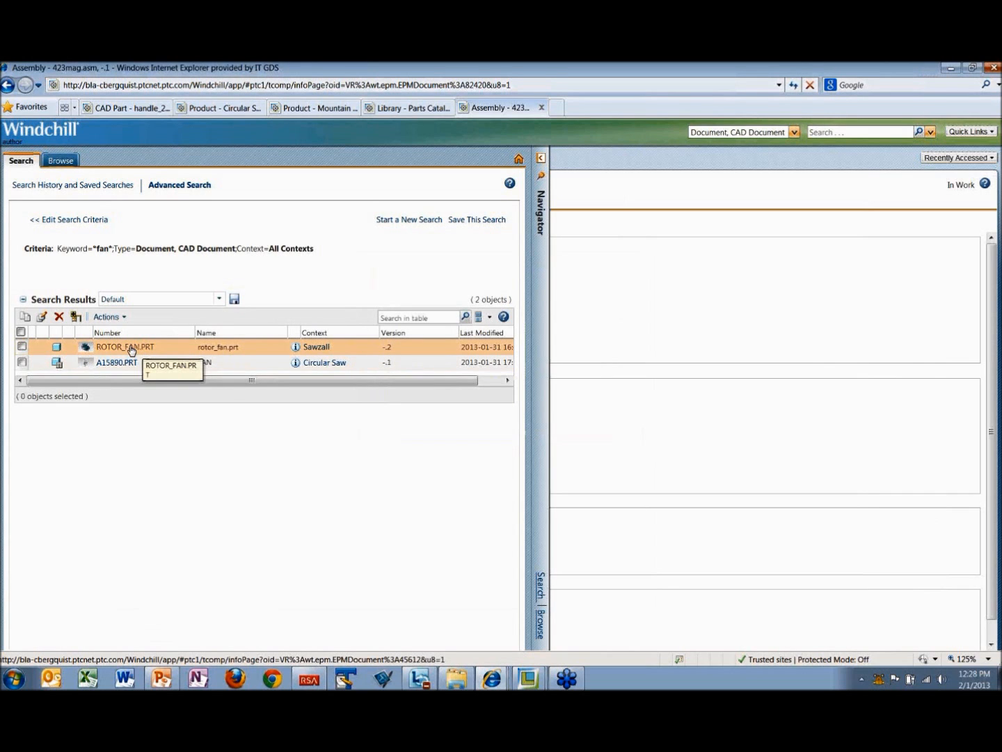
{"action": "right_click", "coordinate": [180, 353]}
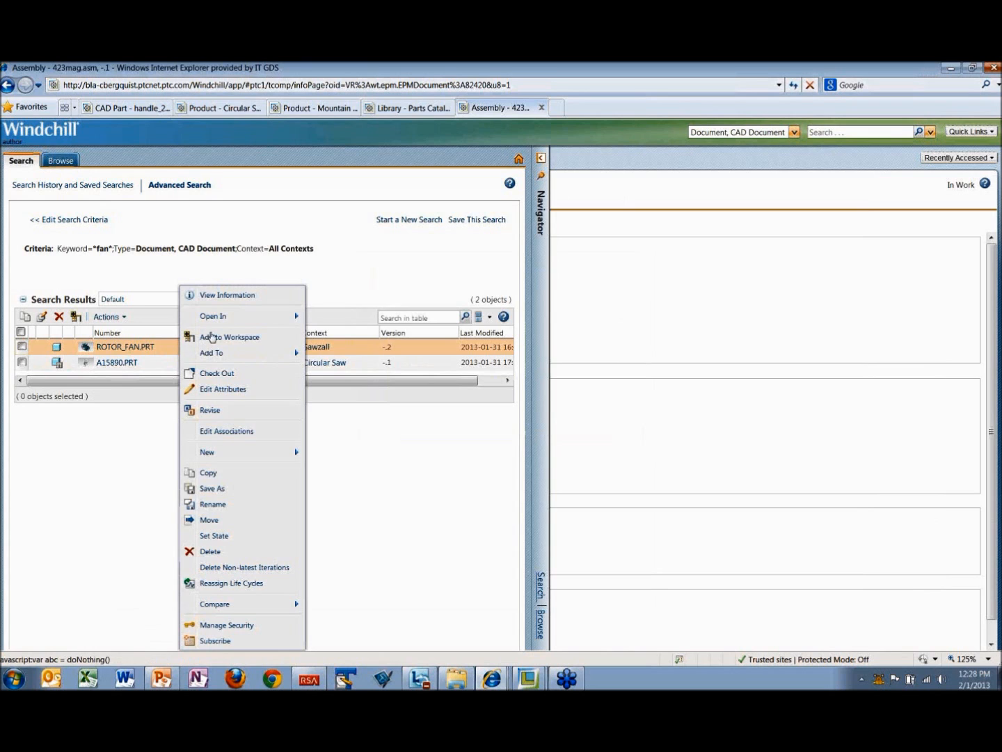
{"action": "mouse_move", "coordinate": [220, 319]}
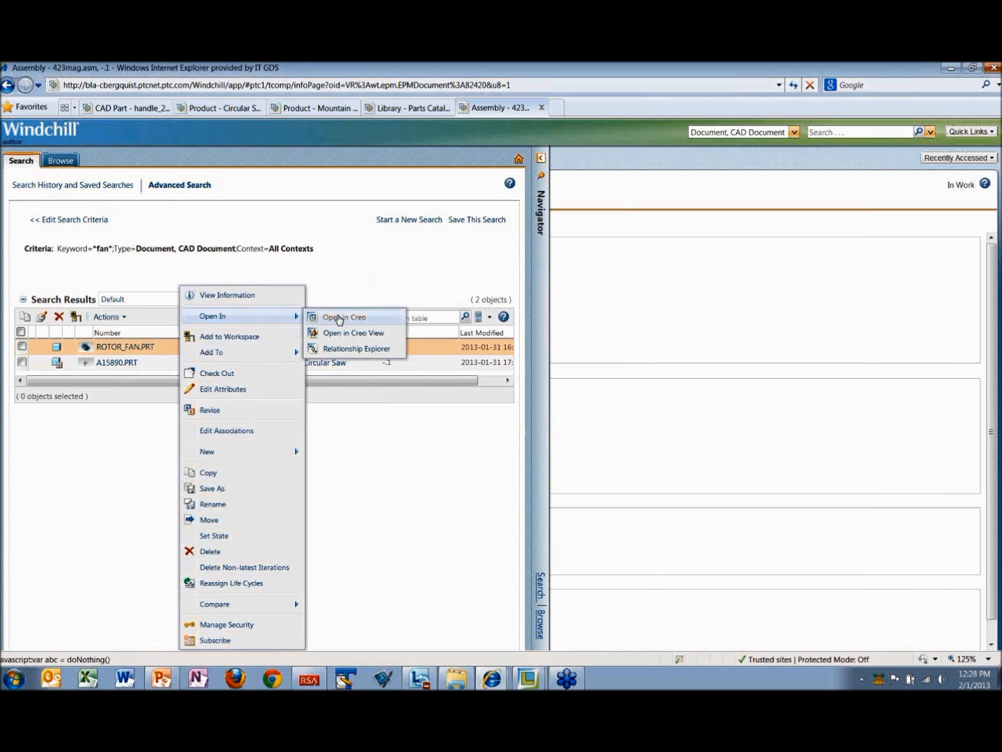
{"action": "left_click", "coordinate": [339, 318]}
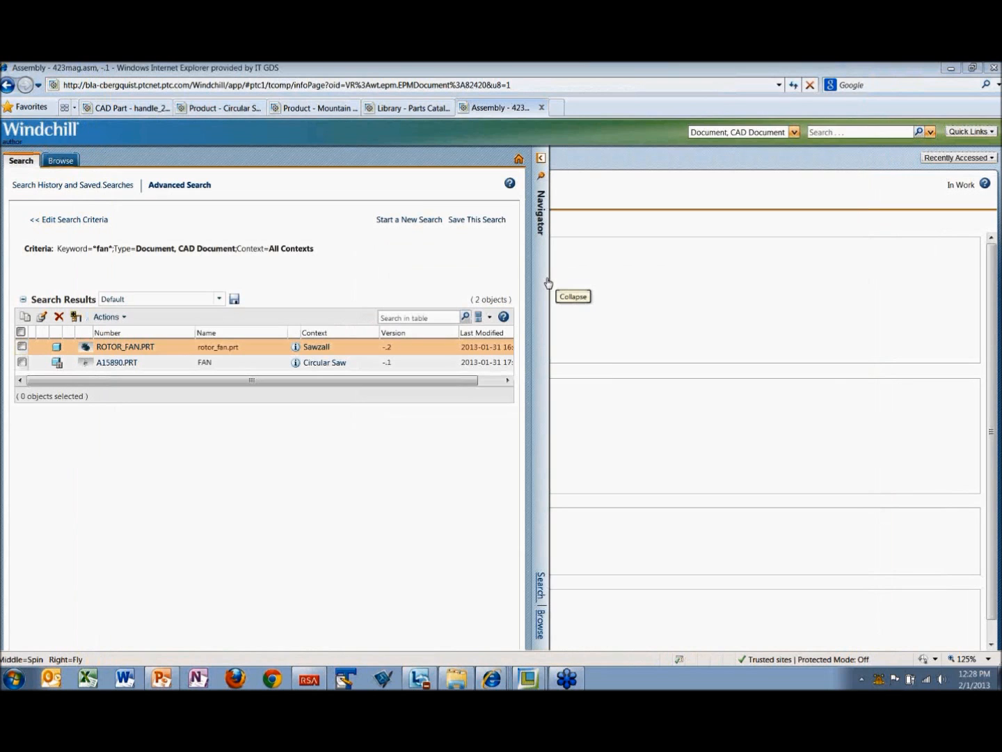
Step: Preview rotor_fan.prt from the search results and inspect its 3D model from several angles in Creo View
{"action": "left_click", "coordinate": [91, 350]}
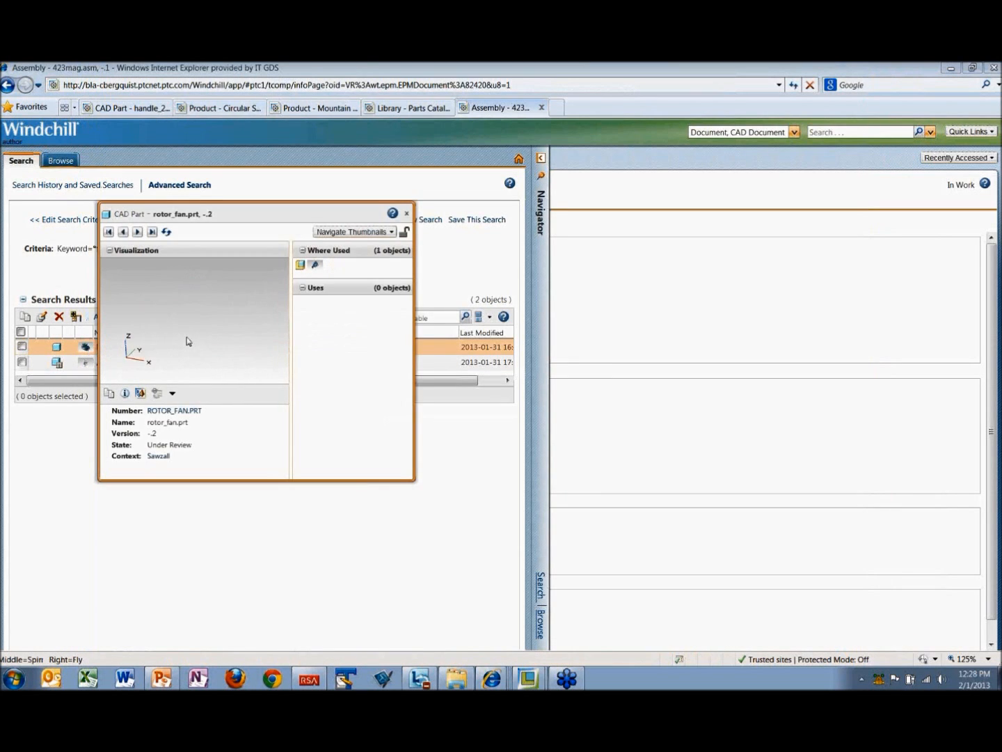
{"action": "left_click", "coordinate": [141, 397]}
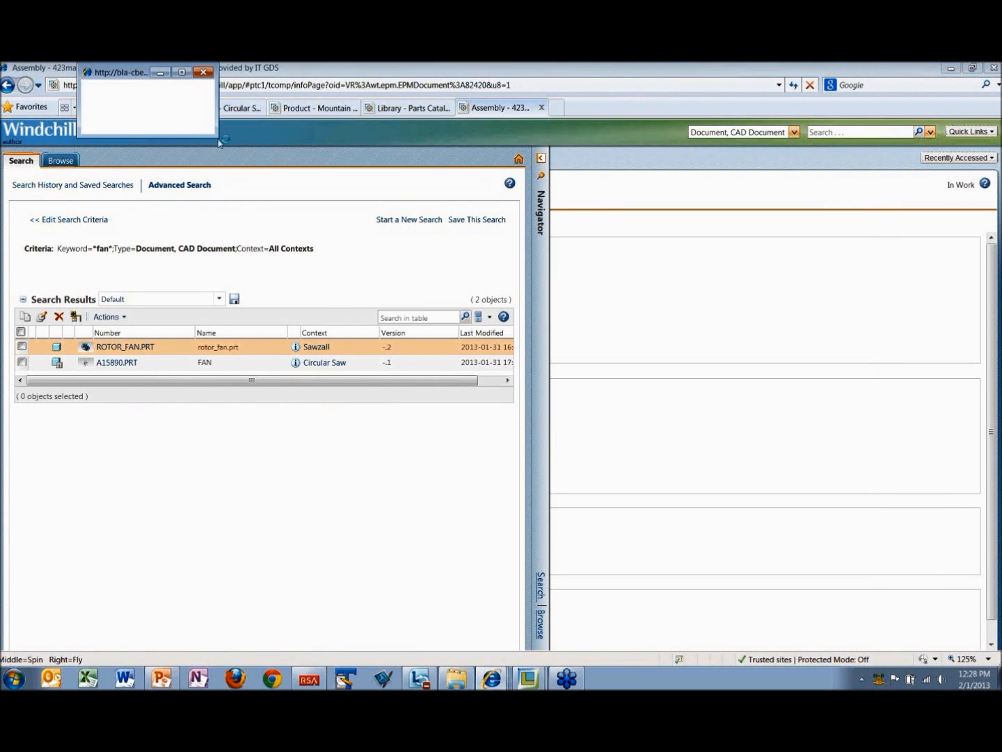
{"action": "left_click_drag", "start_coordinate": [230, 154], "coordinate": [667, 551]}
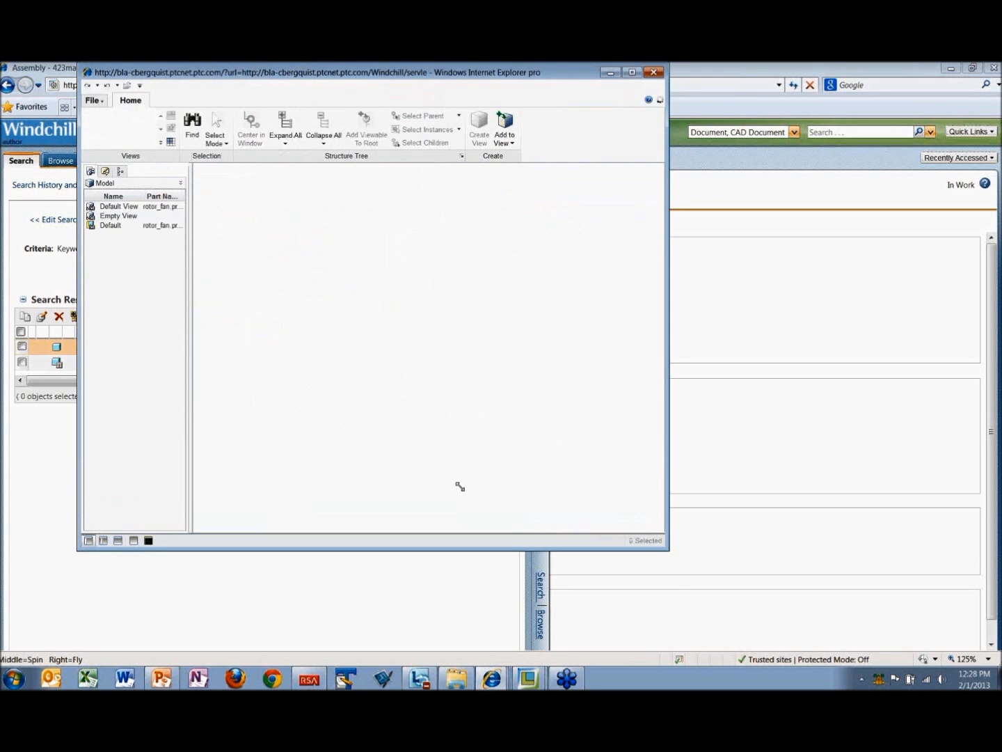
{"action": "middle_click_drag", "start_coordinate": [463, 492], "coordinate": [539, 376]}
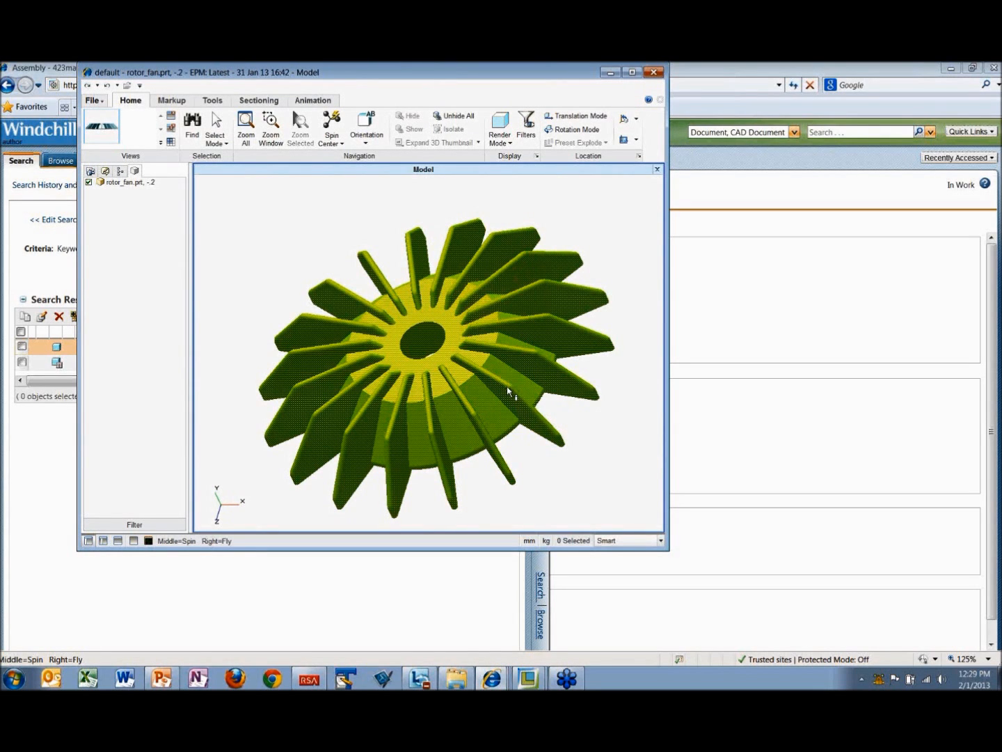
{"action": "middle_click_drag", "start_coordinate": [426, 343], "coordinate": [532, 322]}
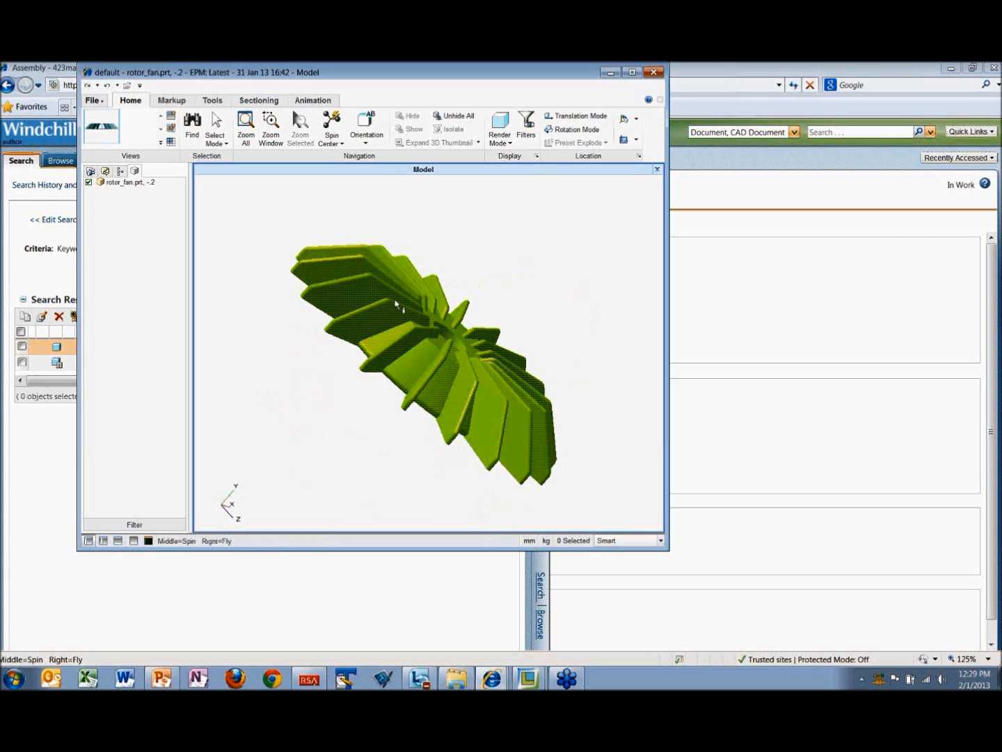
Step: Draw a leader line from a fan blade on the rotor_fan.prt model and delete it again
{"action": "left_click", "coordinate": [172, 103]}
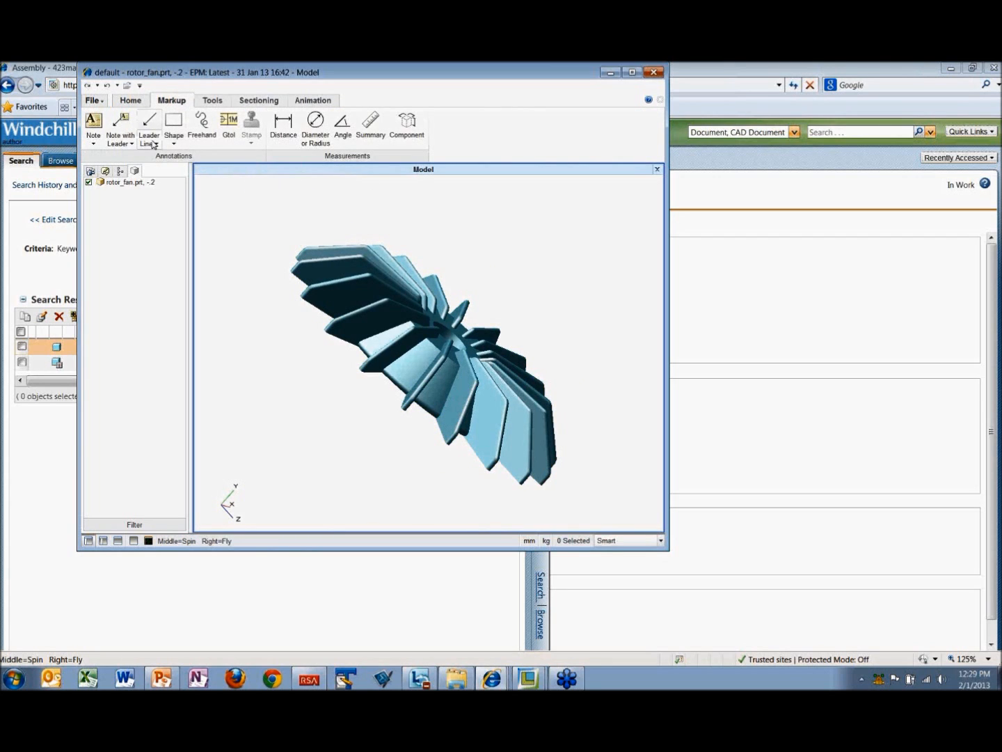
{"action": "left_click", "coordinate": [152, 145]}
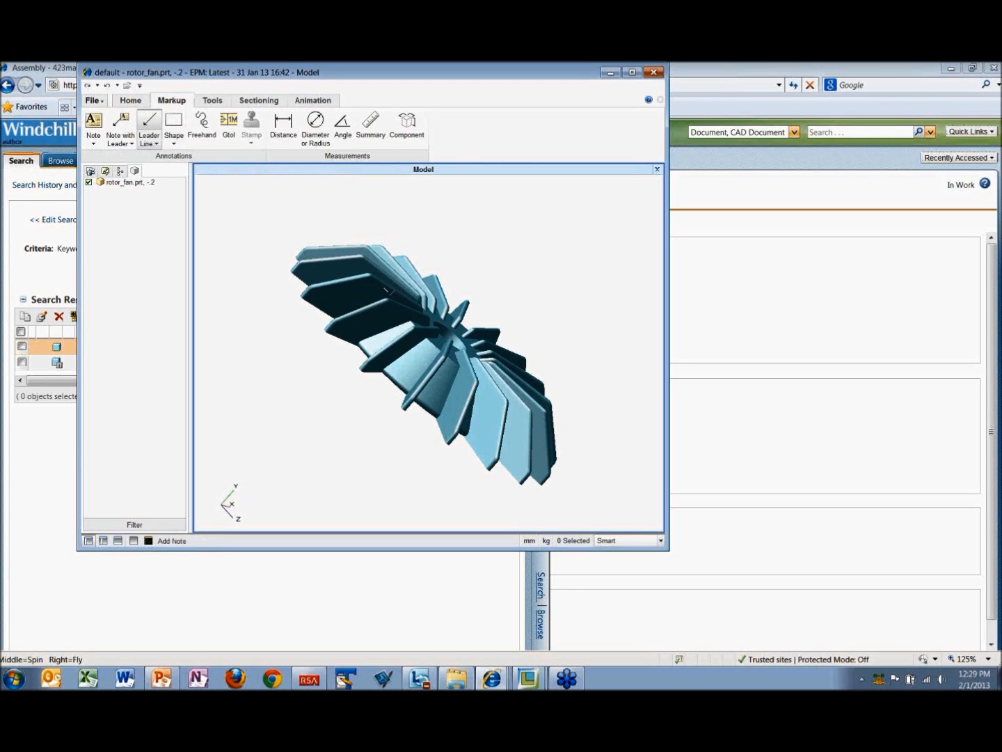
{"action": "left_click", "coordinate": [398, 269]}
{"action": "left_click", "coordinate": [483, 235]}
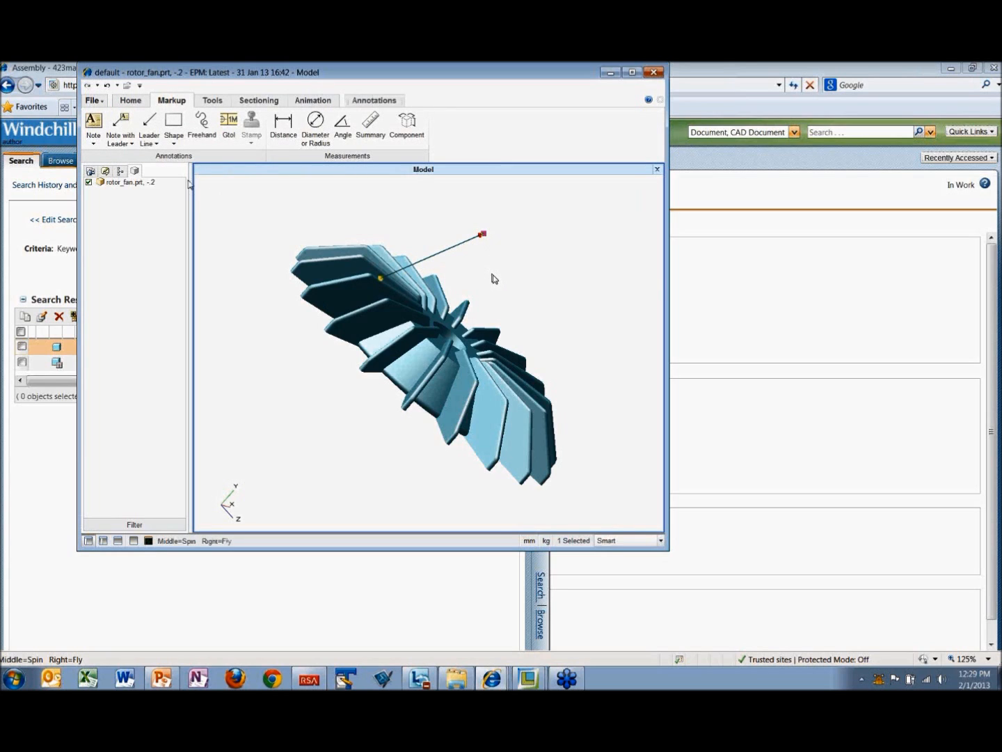
{"action": "left_click", "coordinate": [131, 144]}
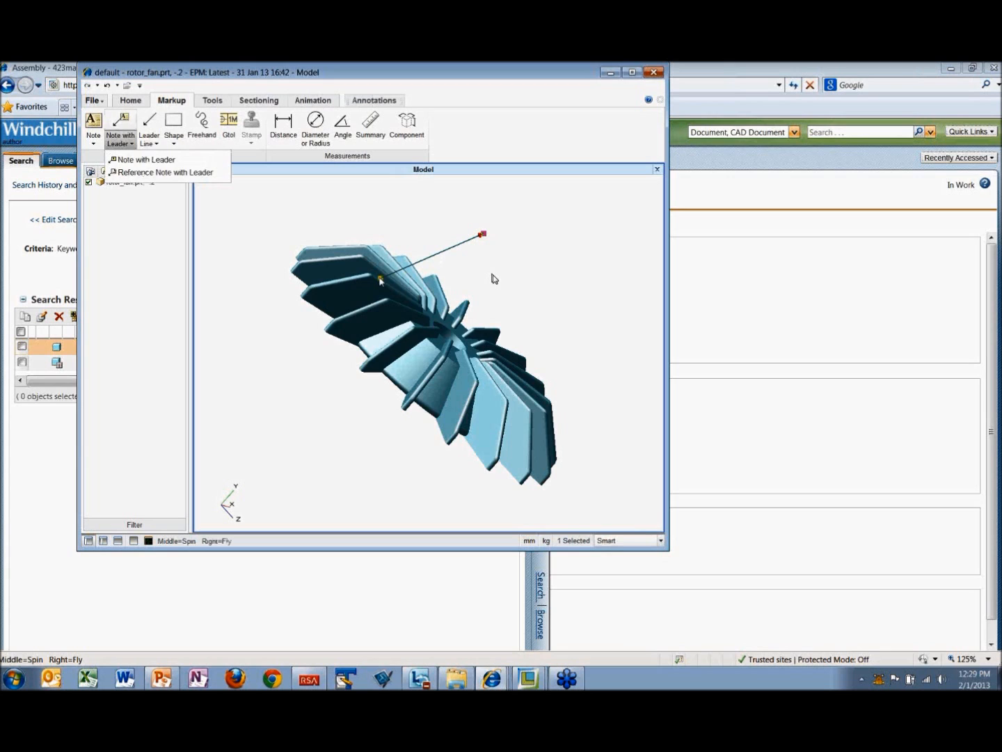
{"action": "left_click", "coordinate": [460, 274]}
{"action": "left_click", "coordinate": [491, 274]}
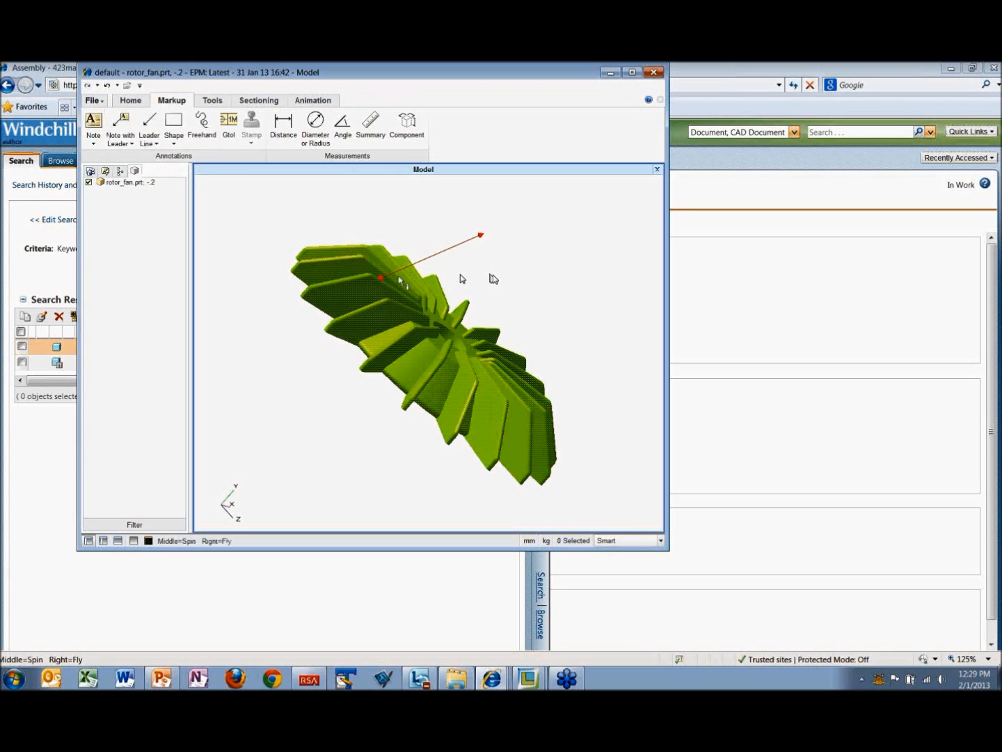
{"action": "left_click_drag", "start_coordinate": [379, 284], "coordinate": [450, 265]}
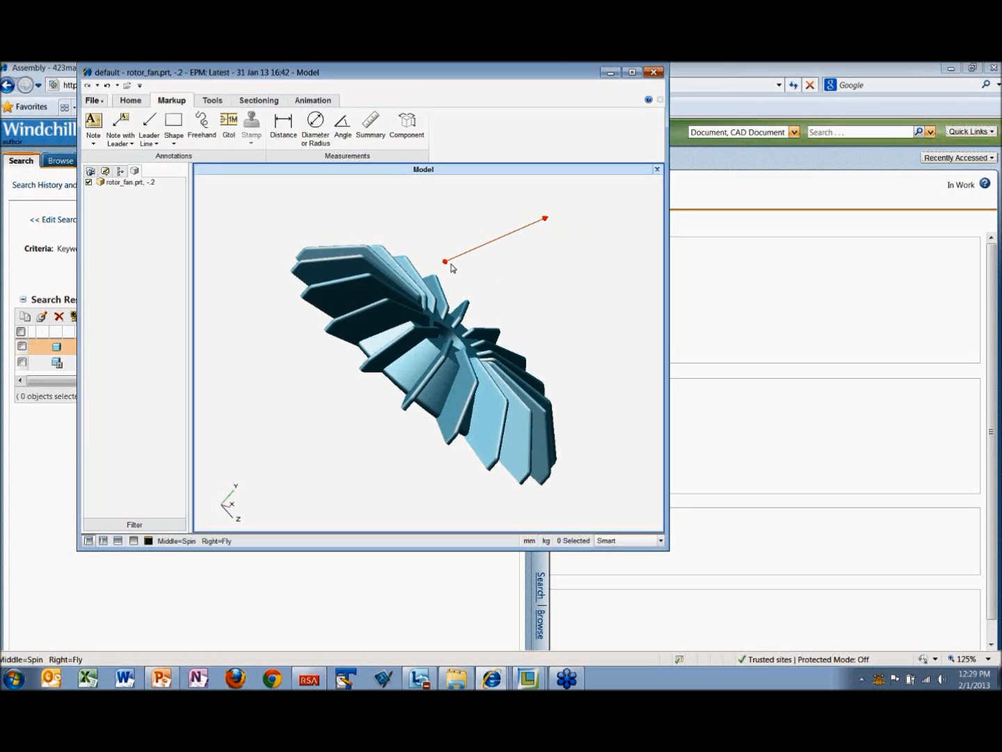
{"action": "left_click", "coordinate": [455, 261]}
{"action": "key", "text": "Delete"}
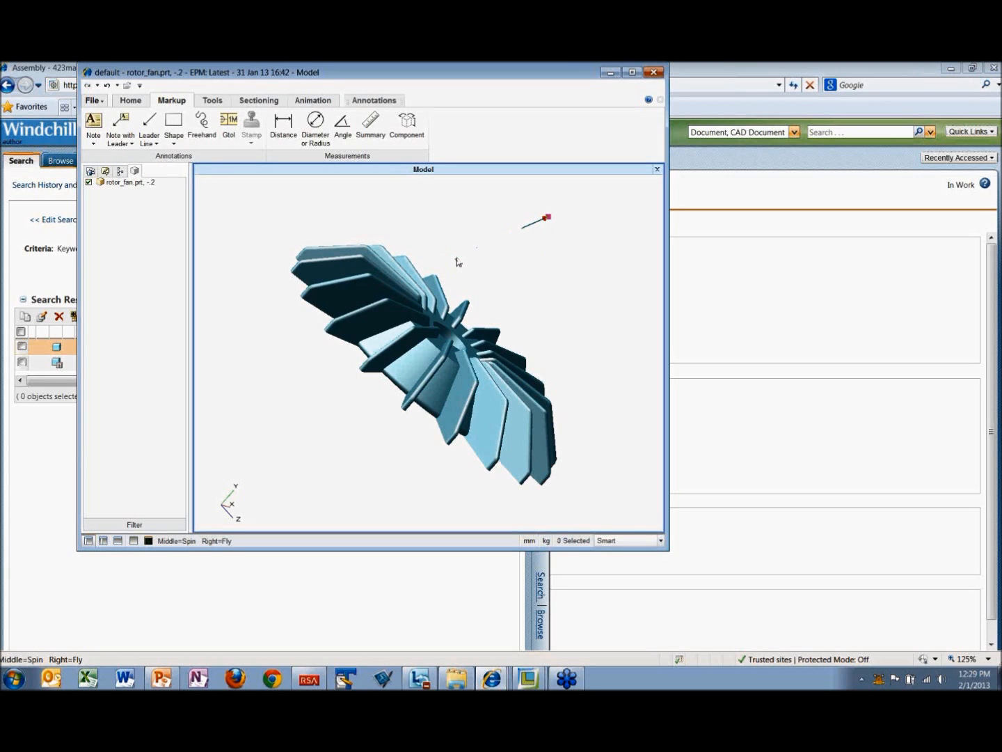
Step: Attach a note with leader to a fan blade reading "Reduce size of fin to reduce collision potential"
{"action": "left_click", "coordinate": [128, 135]}
{"action": "left_click", "coordinate": [429, 289]}
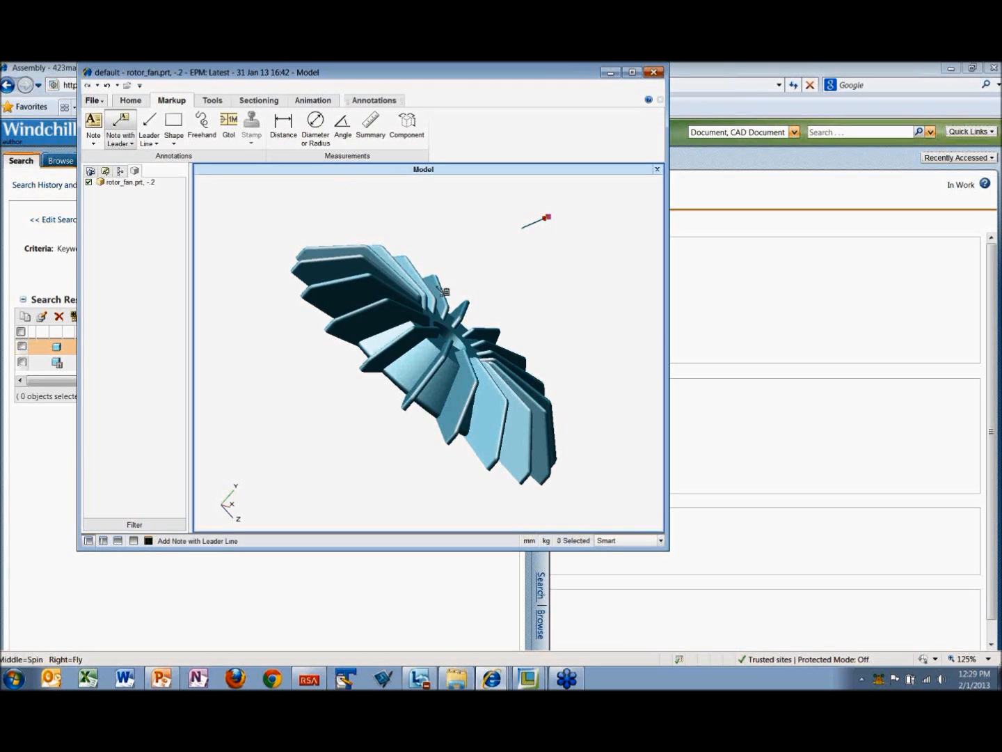
{"action": "left_click", "coordinate": [497, 237]}
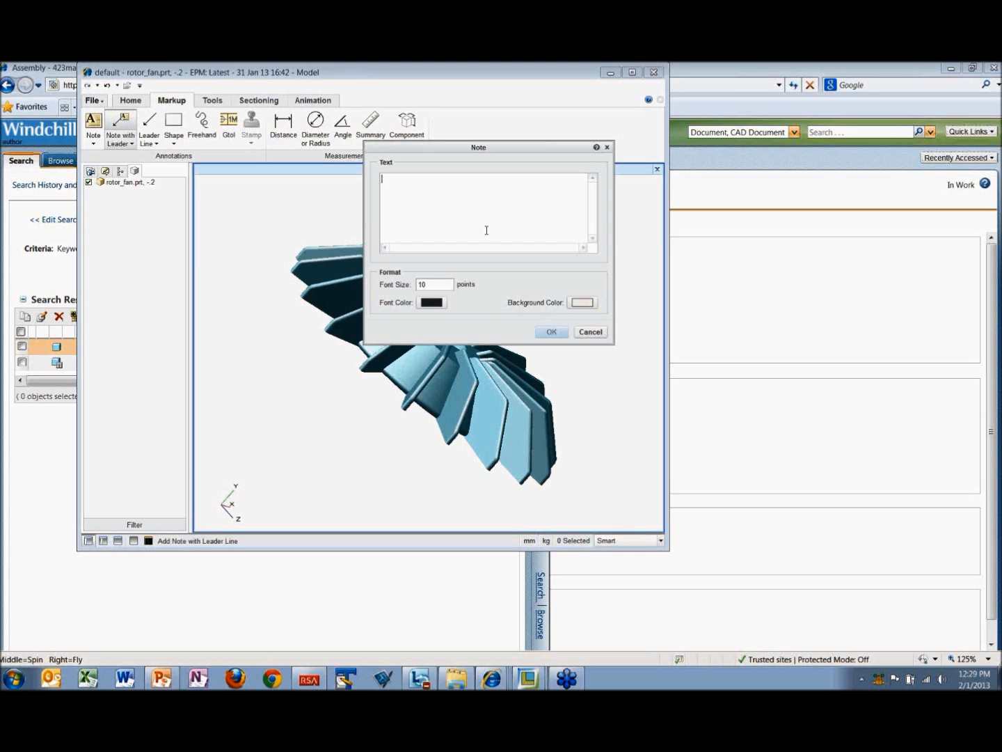
{"action": "type", "text": "R"}
{"action": "type", "text": "to reduce collision potential"}
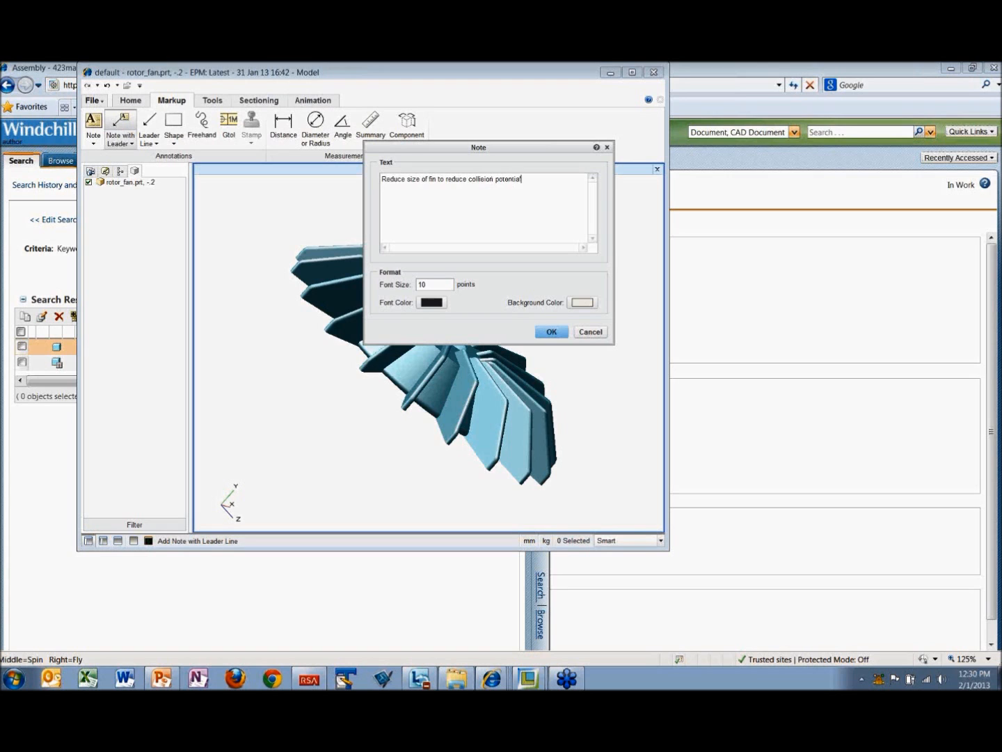
{"action": "left_click", "coordinate": [551, 333]}
{"action": "middle_click_drag", "start_coordinate": [528, 336], "coordinate": [387, 333]}
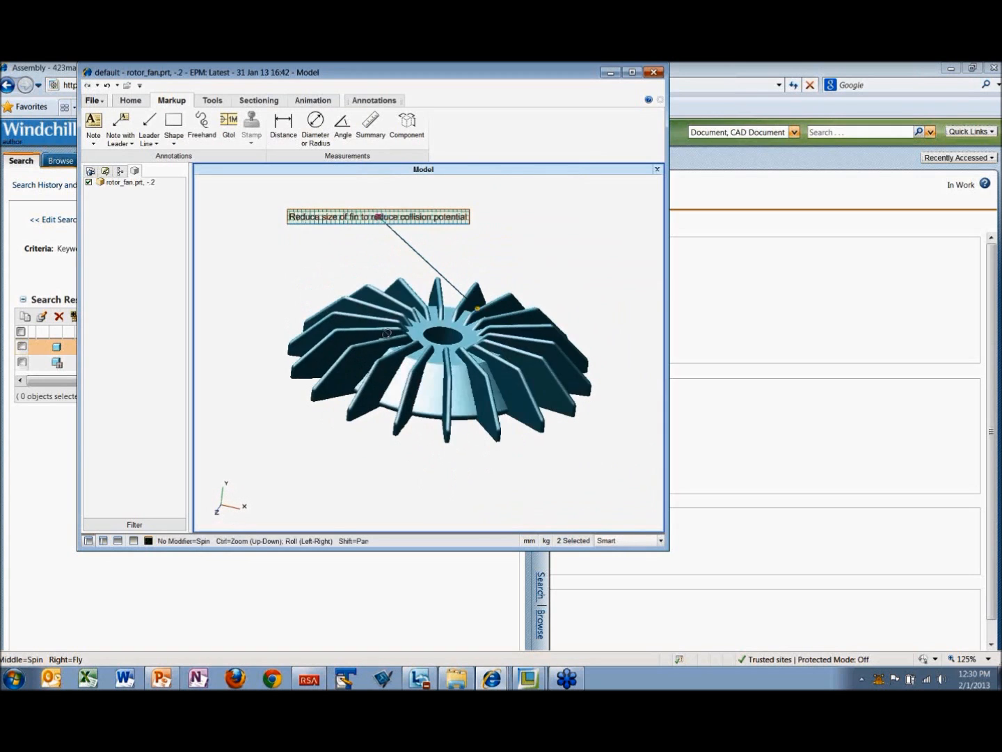
Step: Measure the diameter of the fan's centre hole and place the dimension label below the model
{"action": "left_click", "coordinate": [314, 135]}
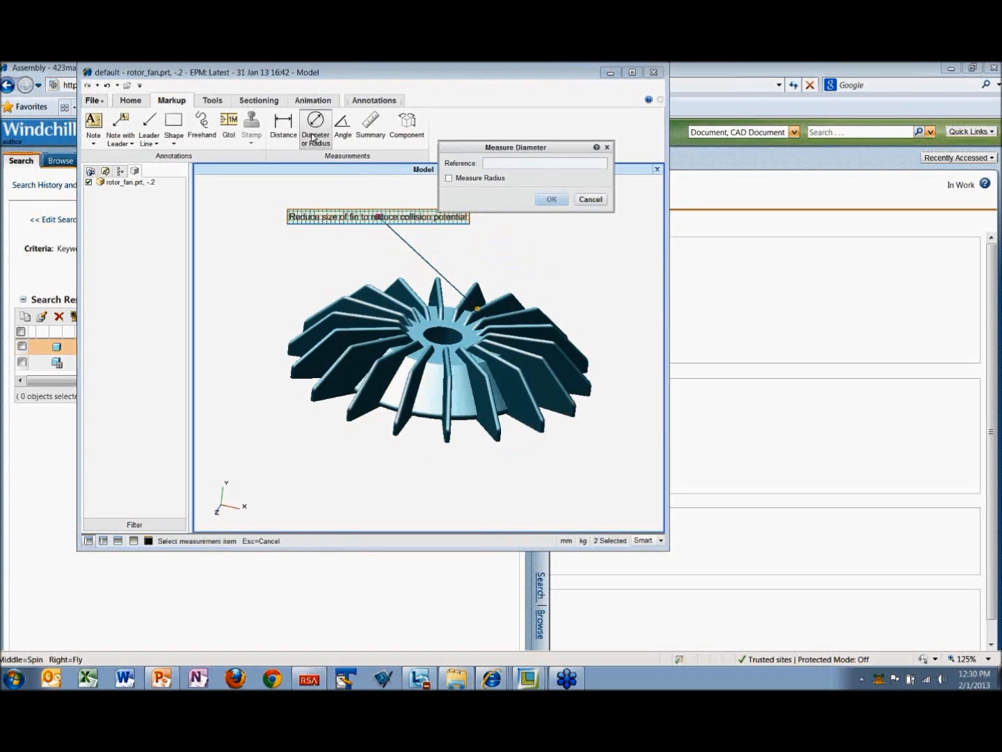
{"action": "left_click", "coordinate": [460, 334]}
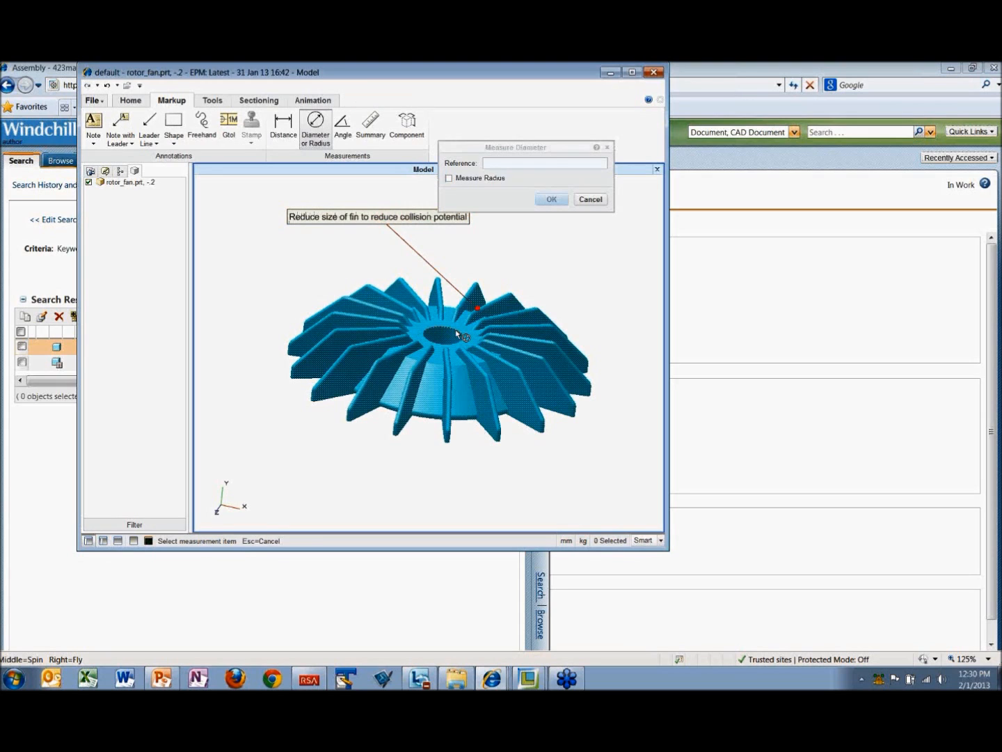
{"action": "left_click", "coordinate": [456, 331]}
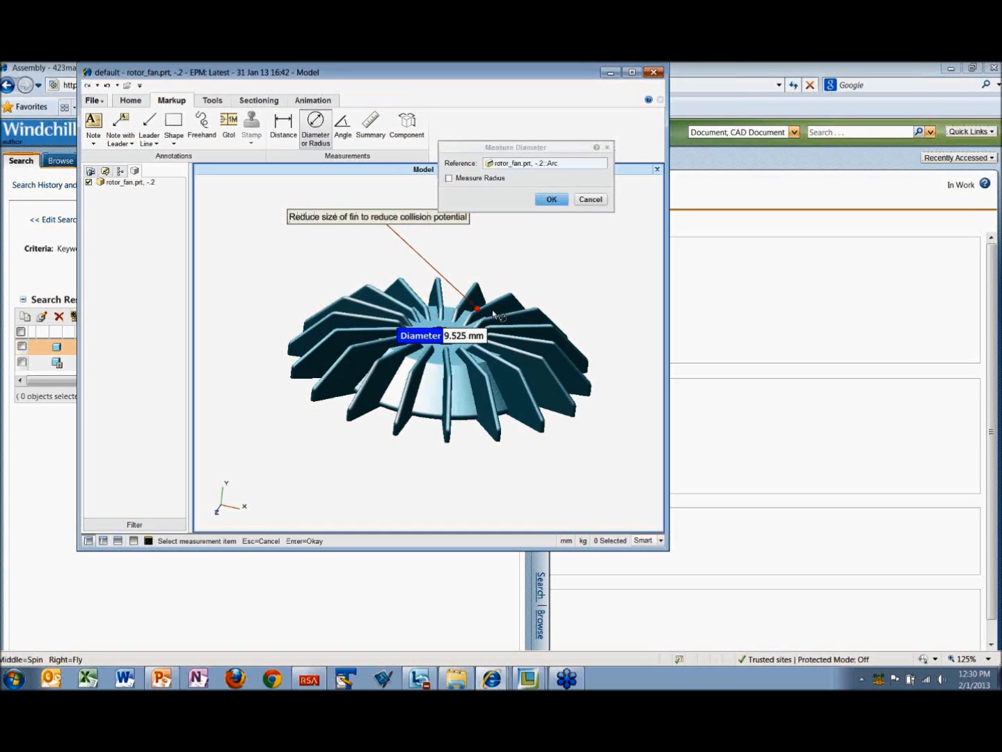
{"action": "left_click", "coordinate": [550, 200]}
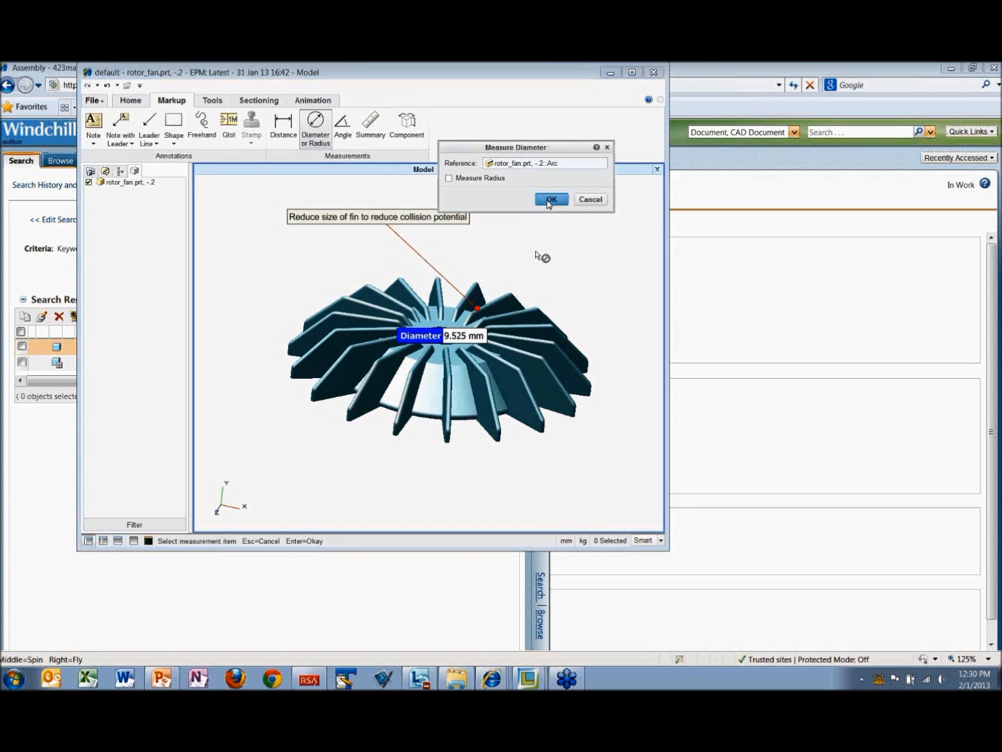
{"action": "left_click_drag", "start_coordinate": [473, 327], "coordinate": [547, 429]}
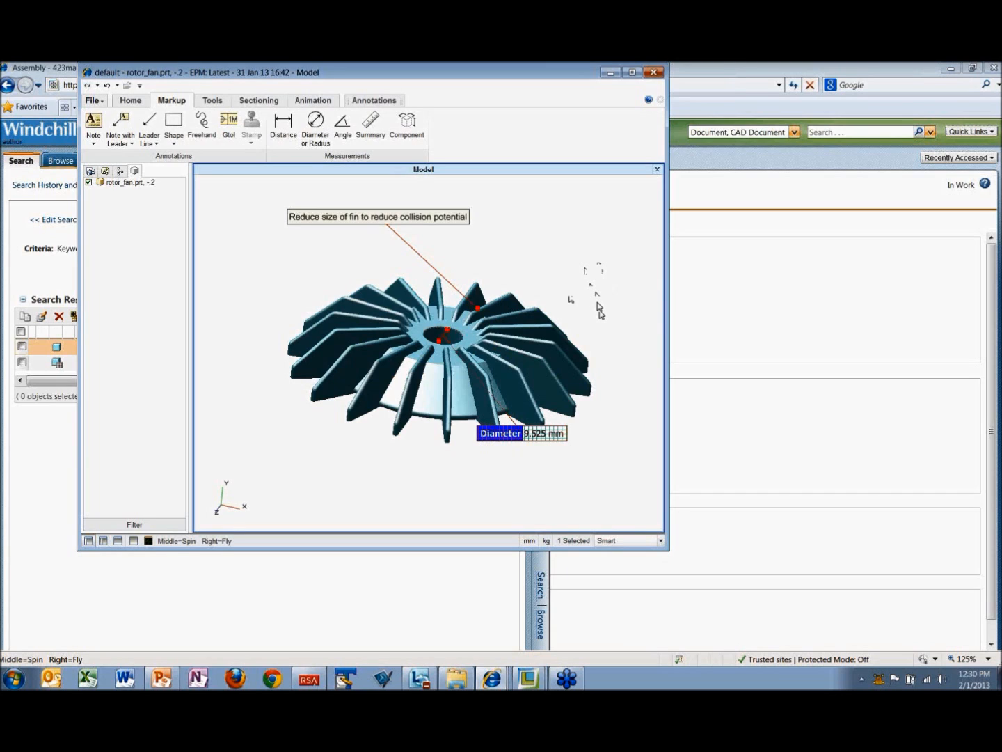
Step: Cut the fan with a planar view section and shift the section plane slightly off the hub's centre
{"action": "left_click", "coordinate": [263, 103]}
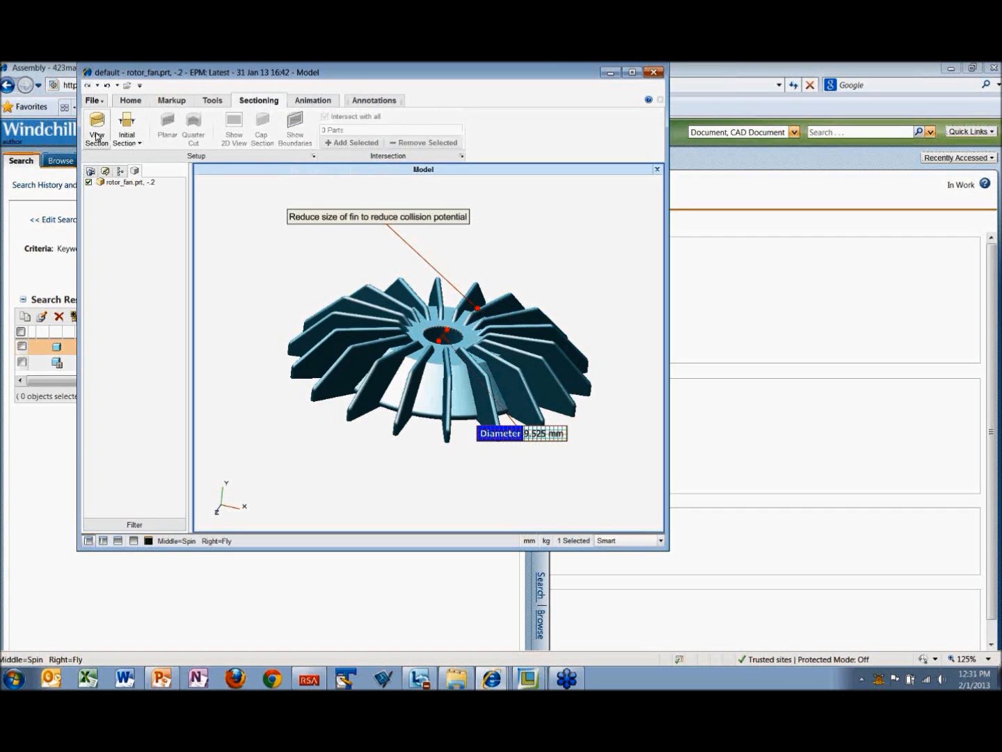
{"action": "left_click", "coordinate": [97, 128]}
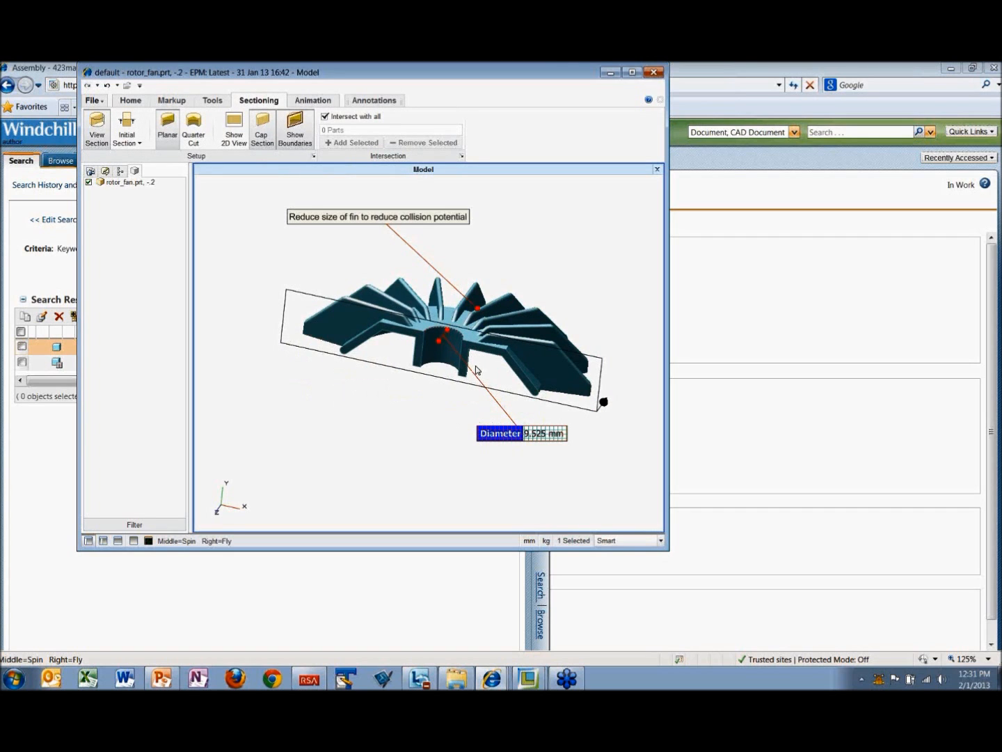
{"action": "left_click", "coordinate": [599, 360]}
{"action": "left_click_drag", "start_coordinate": [445, 353], "coordinate": [418, 393]}
{"action": "left_click", "coordinate": [414, 460]}
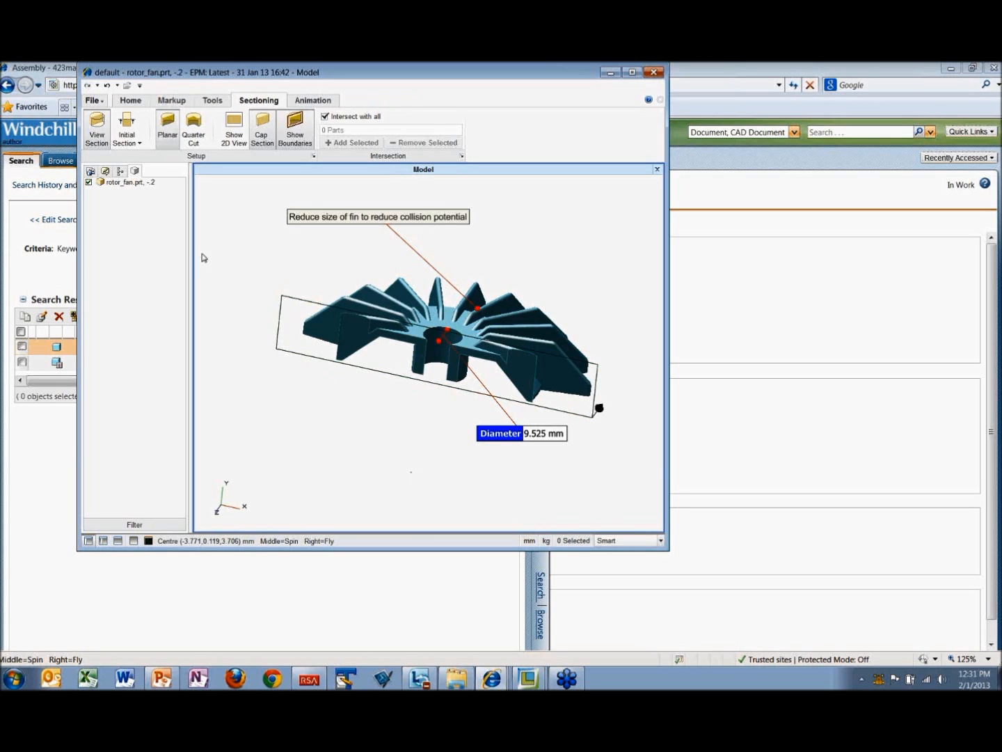
Step: Save the markups as an annotation set named "Fin height reduction" with the section included
{"action": "left_click", "coordinate": [92, 101]}
{"action": "mouse_move", "coordinate": [110, 145]}
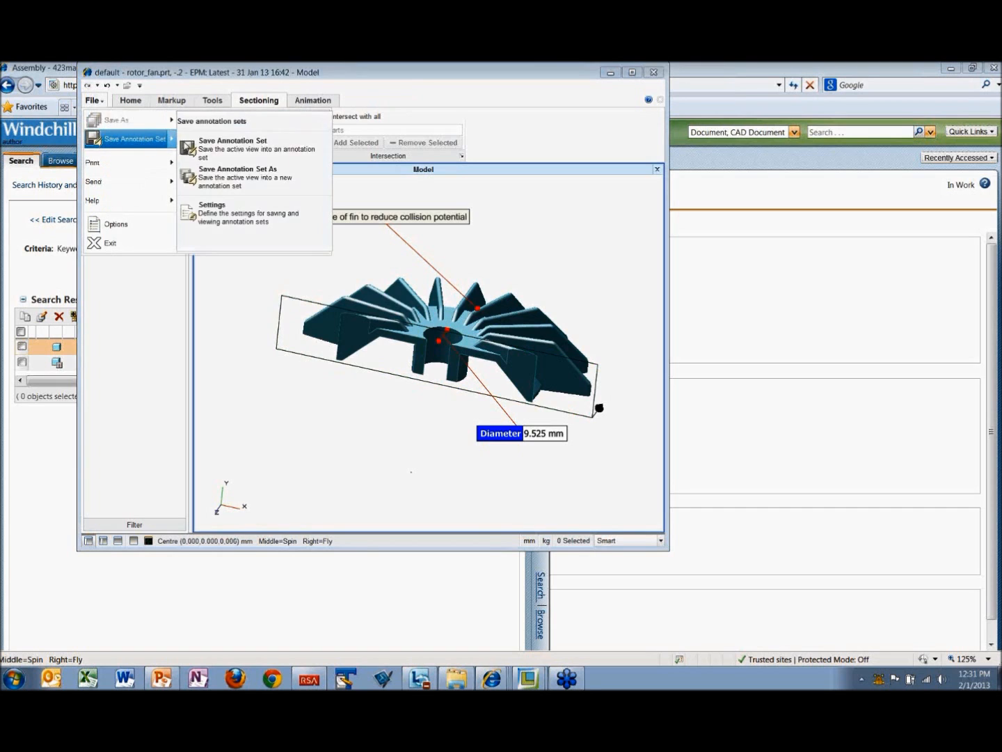
{"action": "left_click", "coordinate": [217, 141]}
{"action": "left_click", "coordinate": [376, 236]}
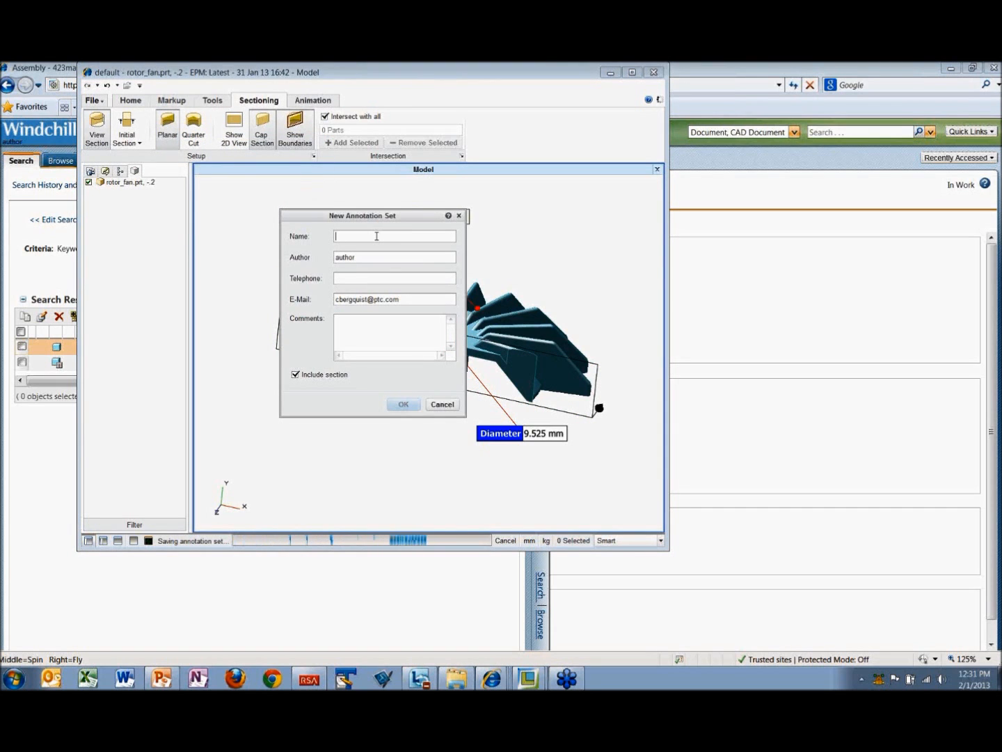
{"action": "type", "text": "Fin"}
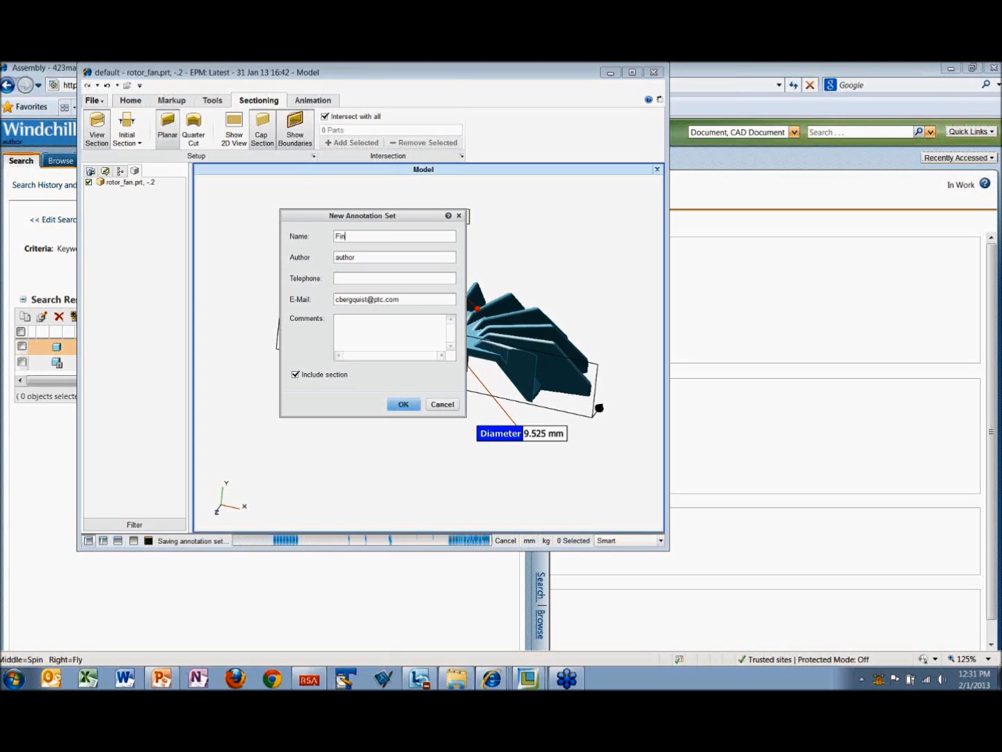
{"action": "type", "text": " height reduction"}
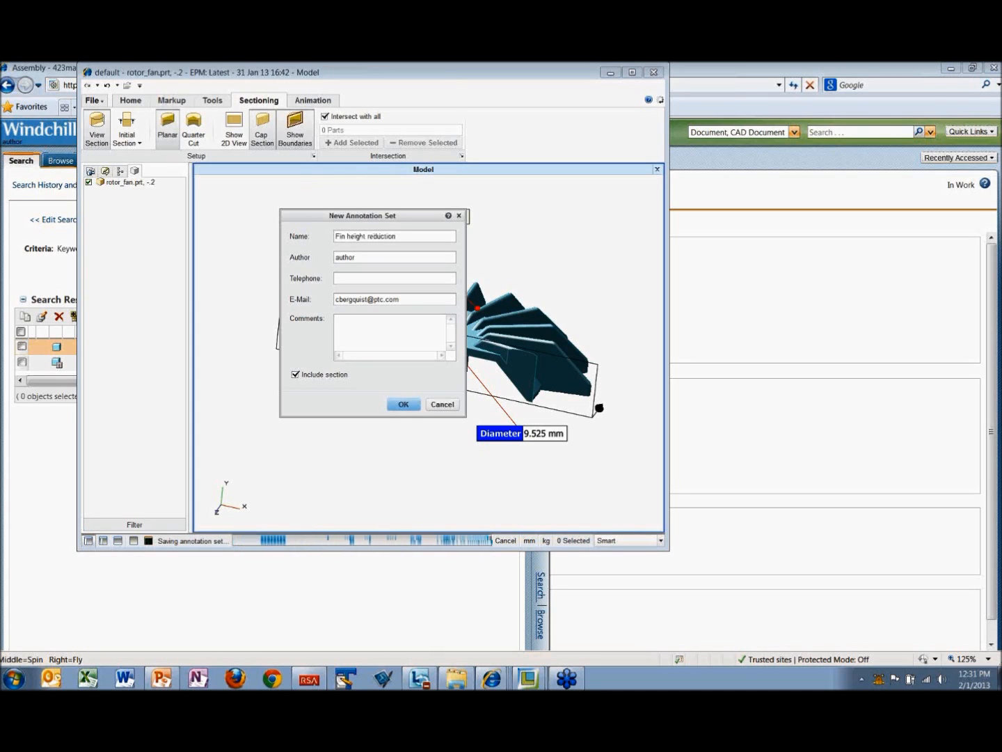
{"action": "left_click", "coordinate": [404, 406]}
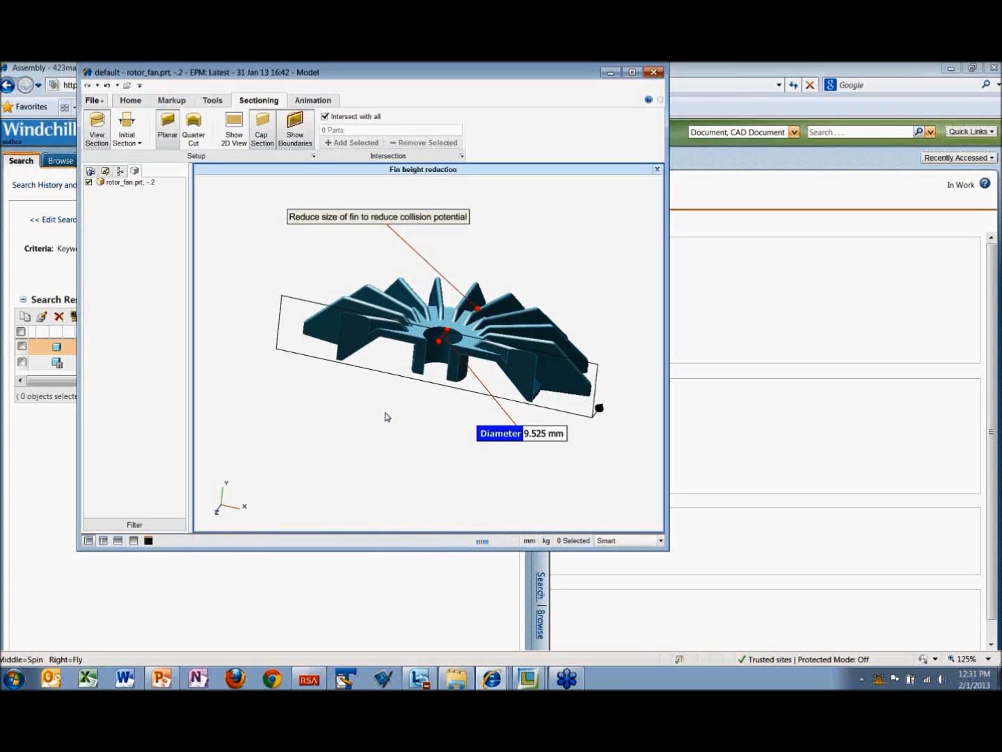
Step: Exit the Creo View window and open the information page of rotor_fan.prt from the search results
{"action": "left_click", "coordinate": [92, 102]}
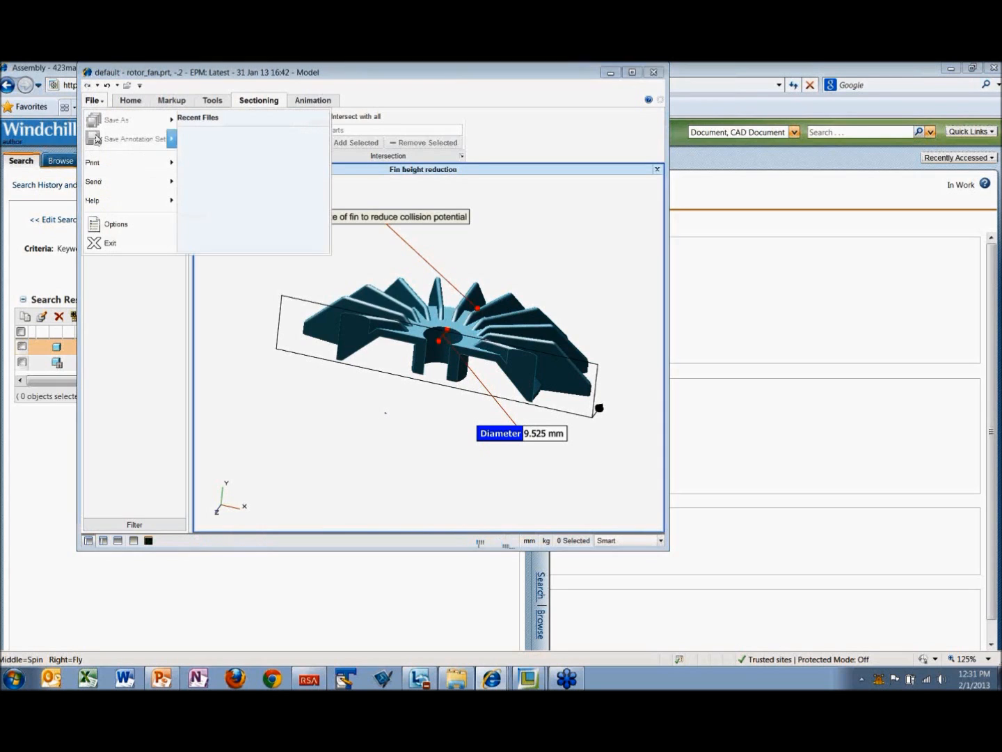
{"action": "left_click", "coordinate": [108, 245]}
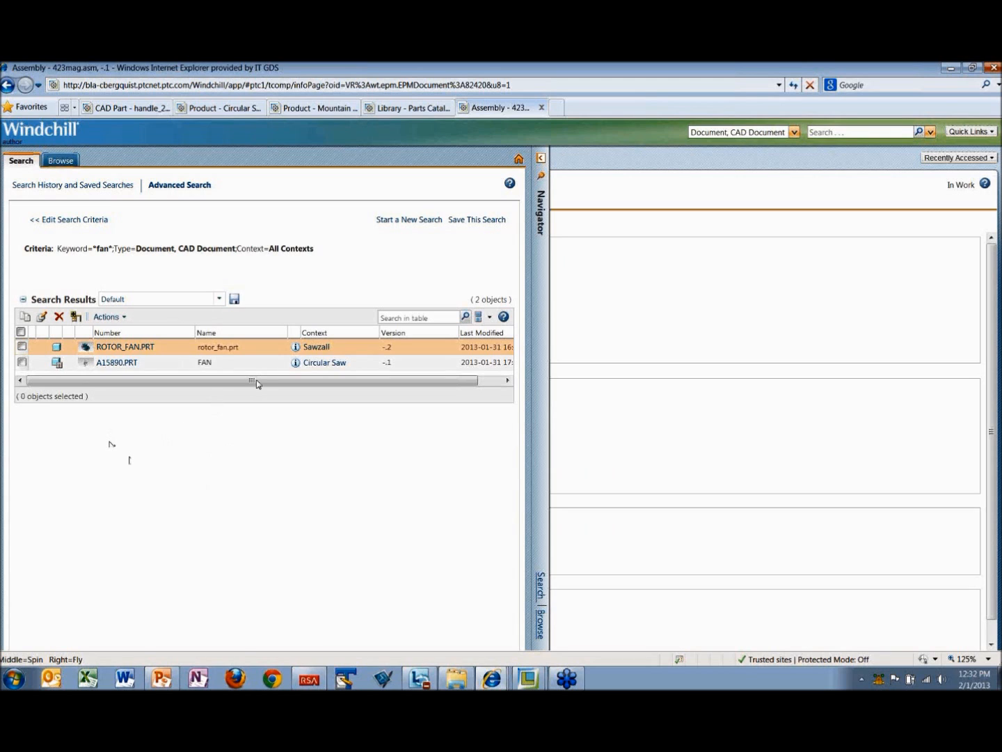
{"action": "left_click", "coordinate": [297, 348]}
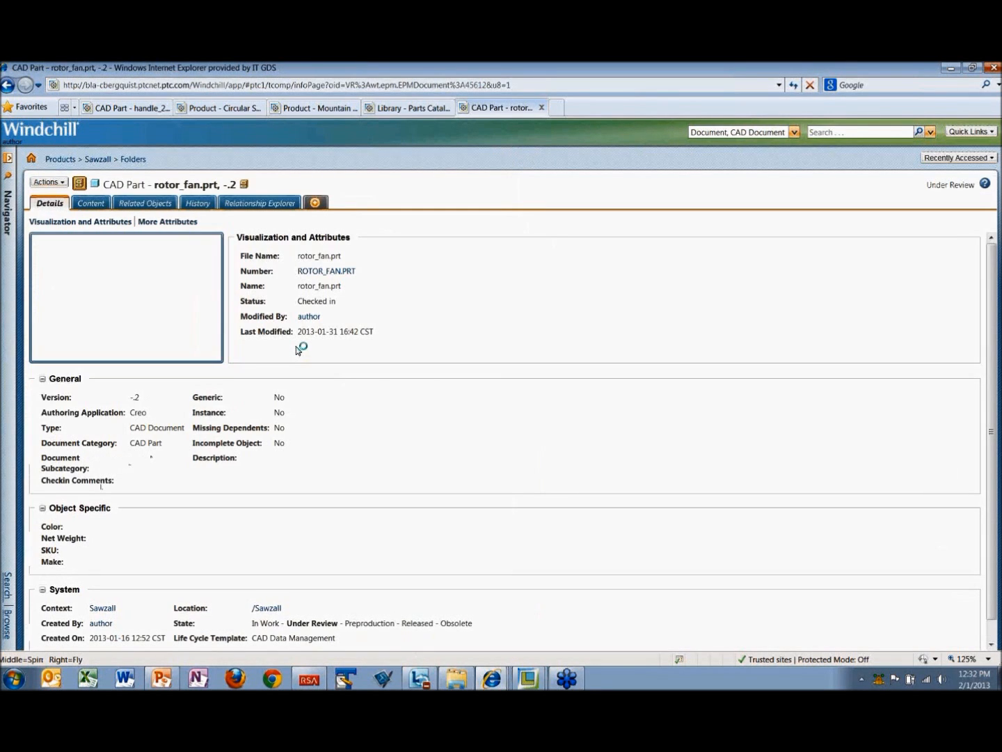
Step: Open the "Fin height reduction" annotation from rotor_fan.prt's content in Creo View, review it and close the viewer
{"action": "left_click", "coordinate": [92, 204]}
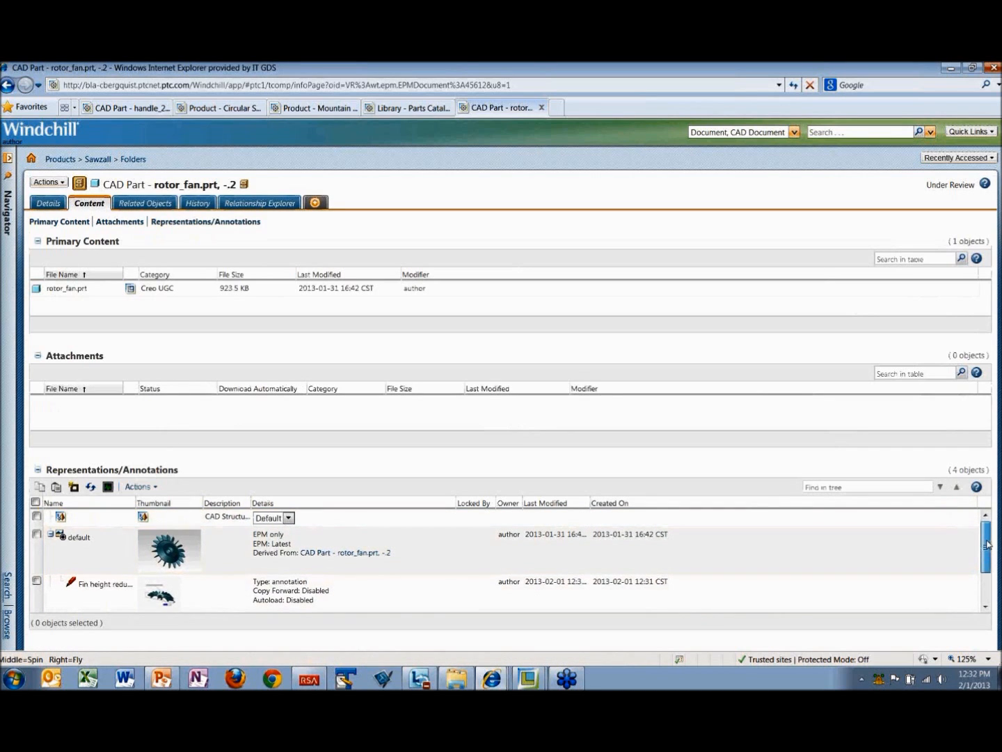
{"action": "left_click_drag", "start_coordinate": [987, 548], "coordinate": [986, 565]}
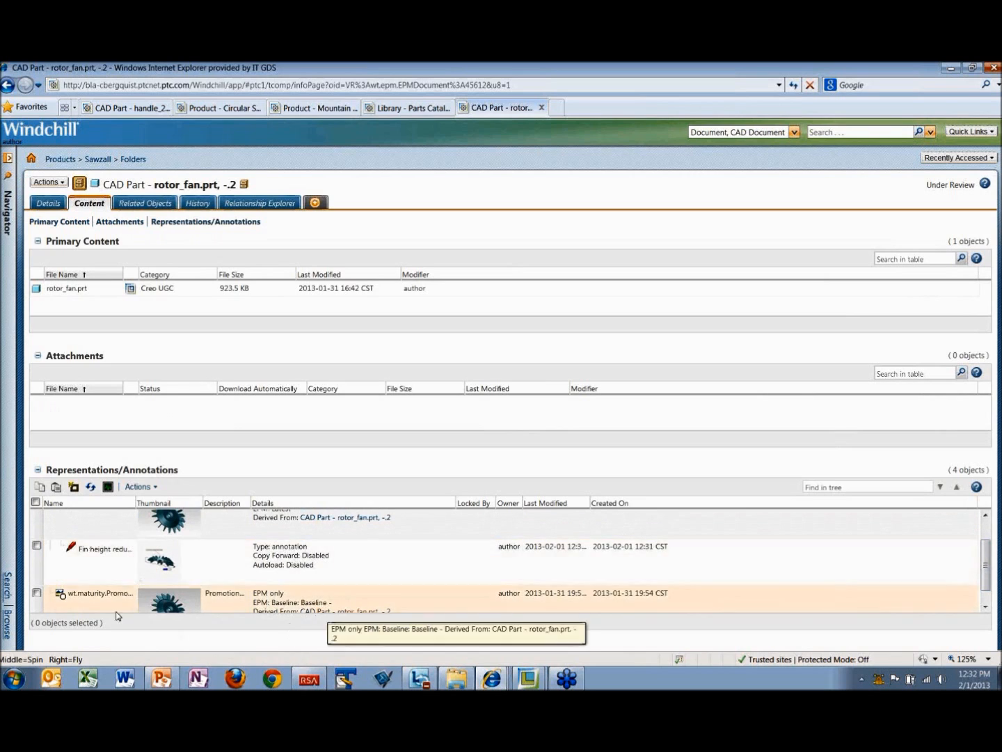
{"action": "left_click", "coordinate": [162, 560]}
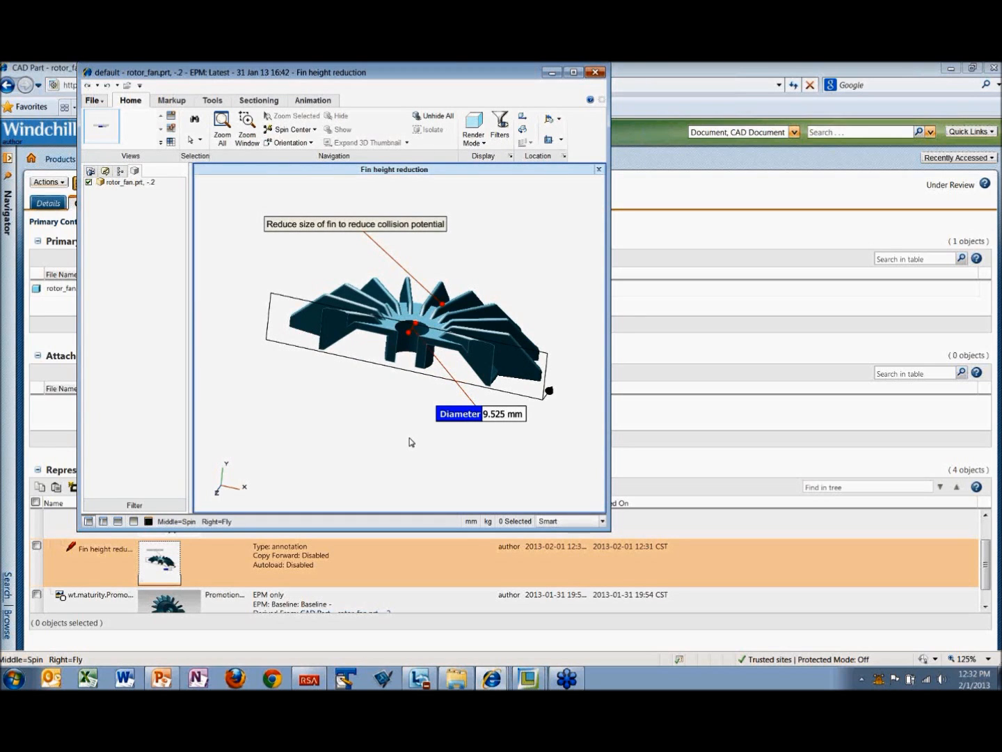
{"action": "left_click", "coordinate": [595, 72]}
{"action": "left_click", "coordinate": [570, 441]}
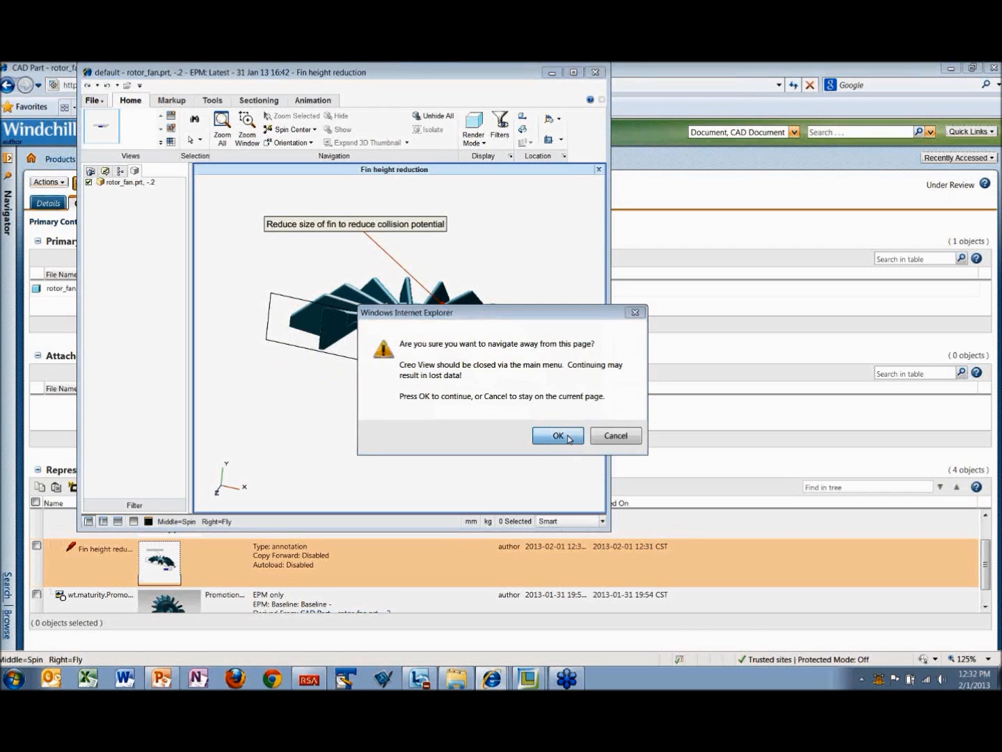
Step: Close the SLEAVE and BLOWER model windows and switch to Creo Parametric
{"action": "mouse_move", "coordinate": [533, 685]}
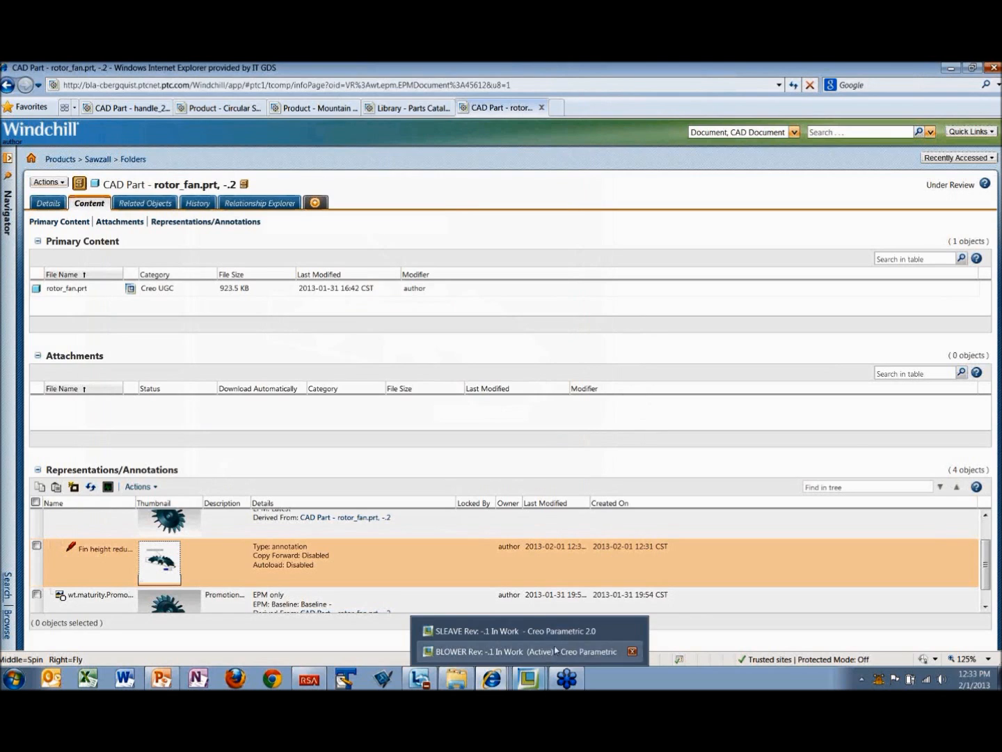
{"action": "left_click", "coordinate": [631, 631]}
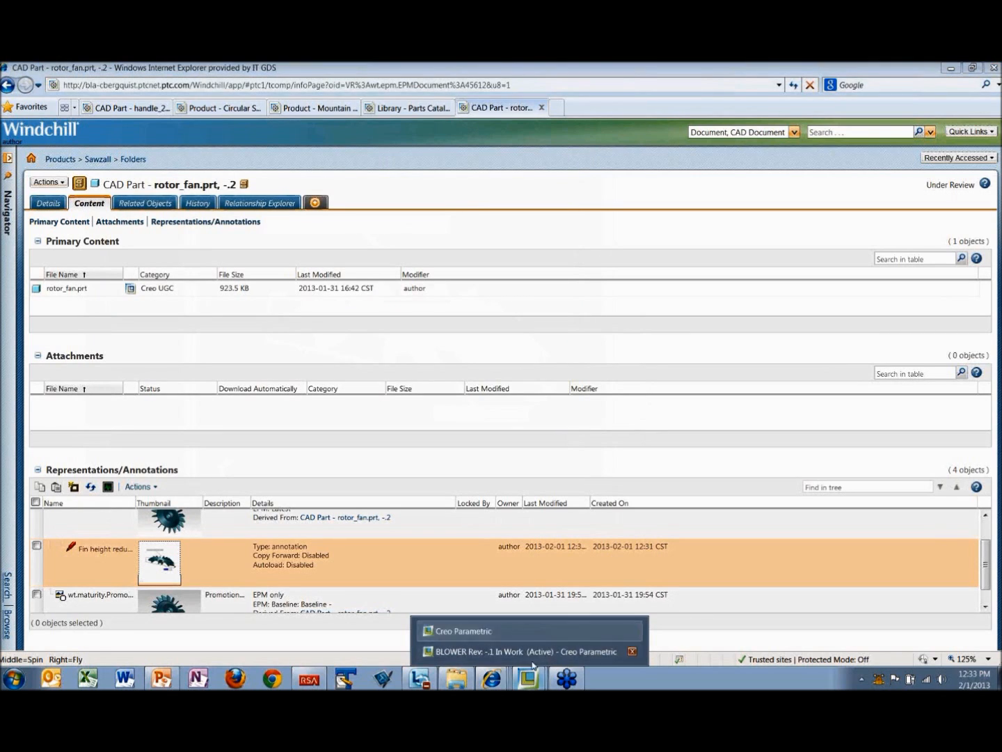
{"action": "left_click", "coordinate": [632, 651]}
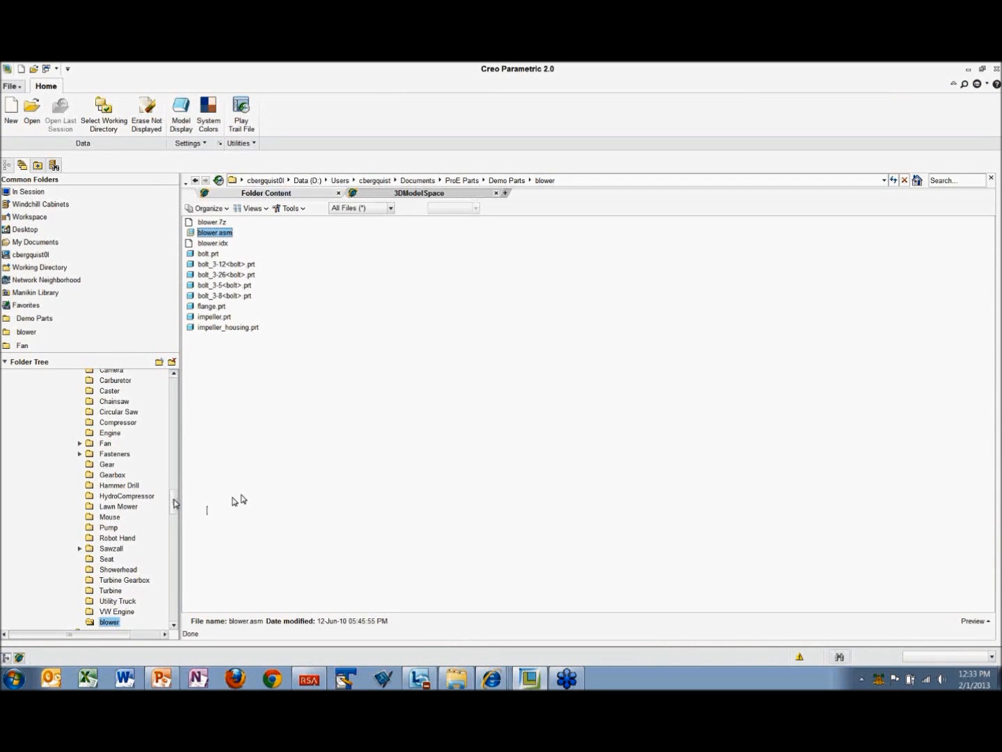
Step: Open the Windchill cabinets in the embedded browser and search for "rot"
{"action": "left_click", "coordinate": [39, 205]}
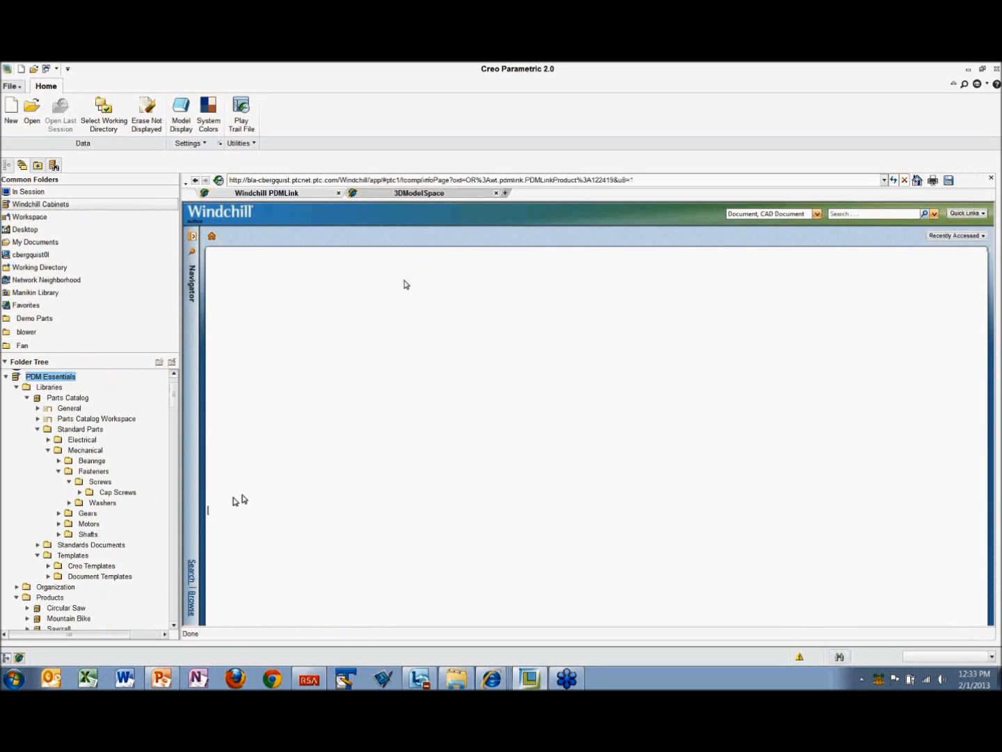
{"action": "left_click", "coordinate": [853, 214]}
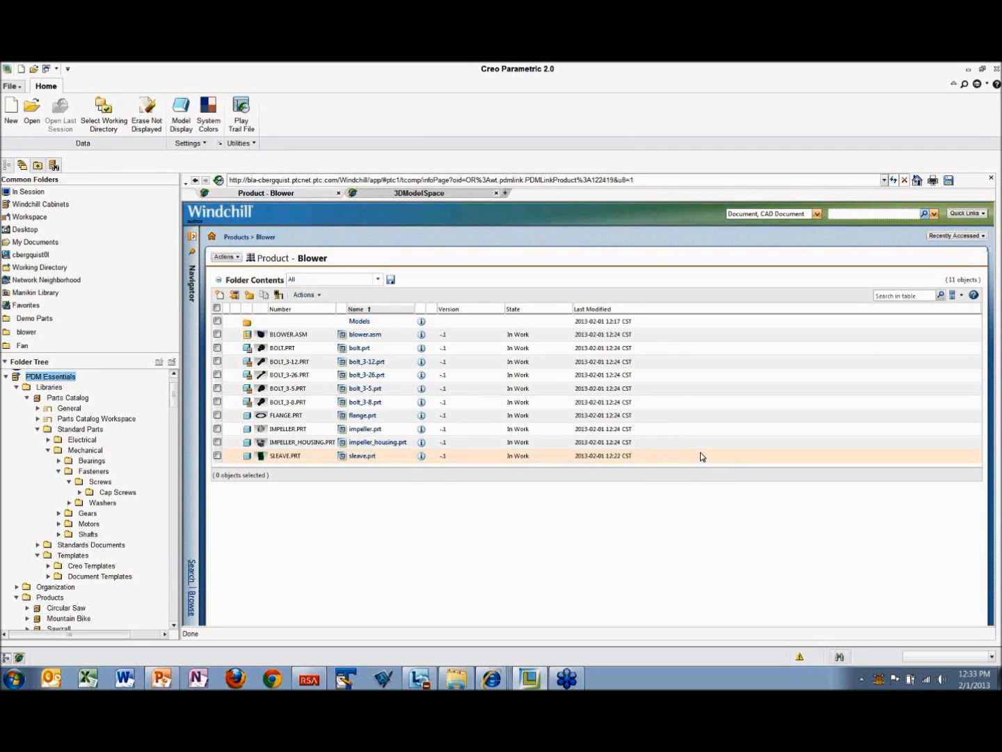
{"action": "type", "text": "rot*"}
{"action": "key", "text": "Return"}
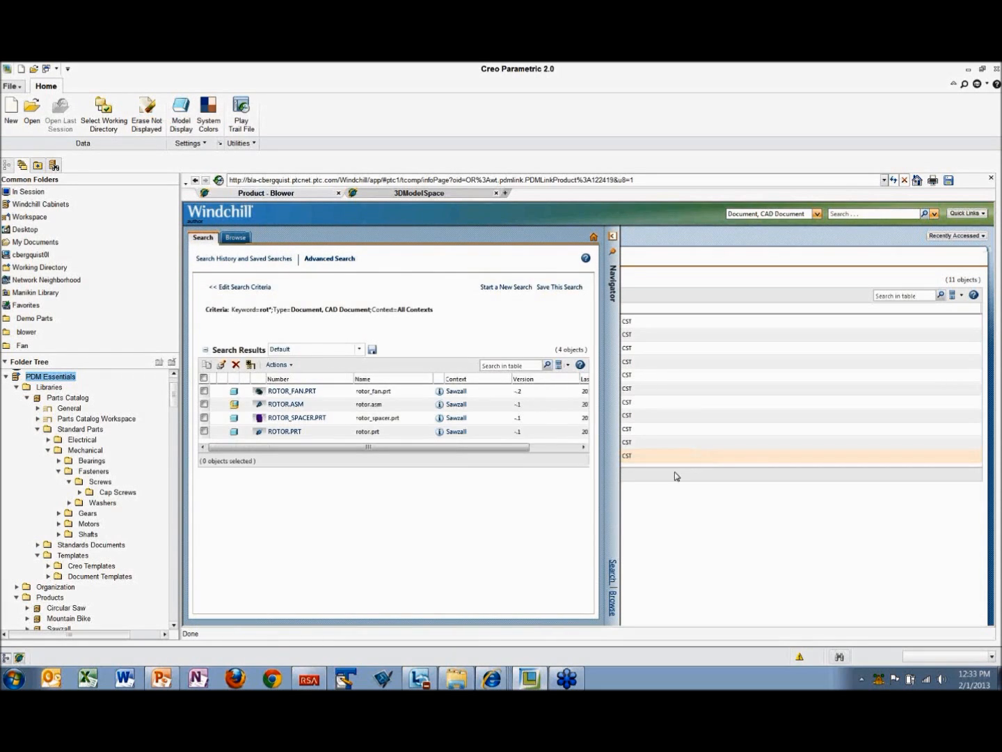
Step: Open rotor_fan.prt in Creo from its preview in the search results
{"action": "left_click", "coordinate": [259, 393]}
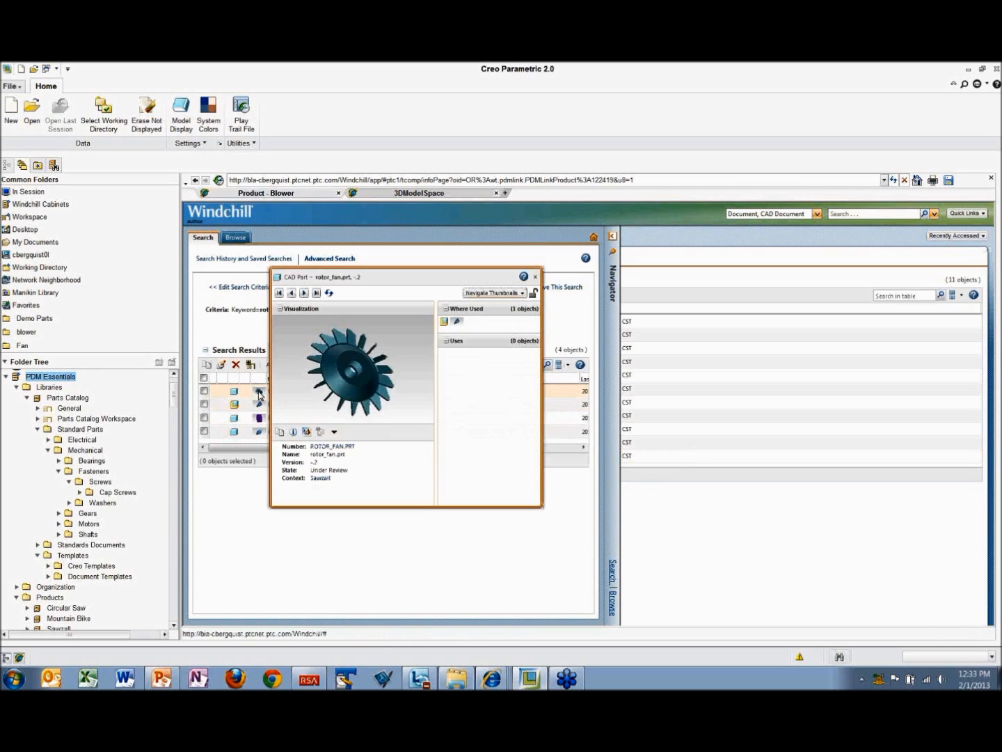
{"action": "left_click", "coordinate": [334, 432]}
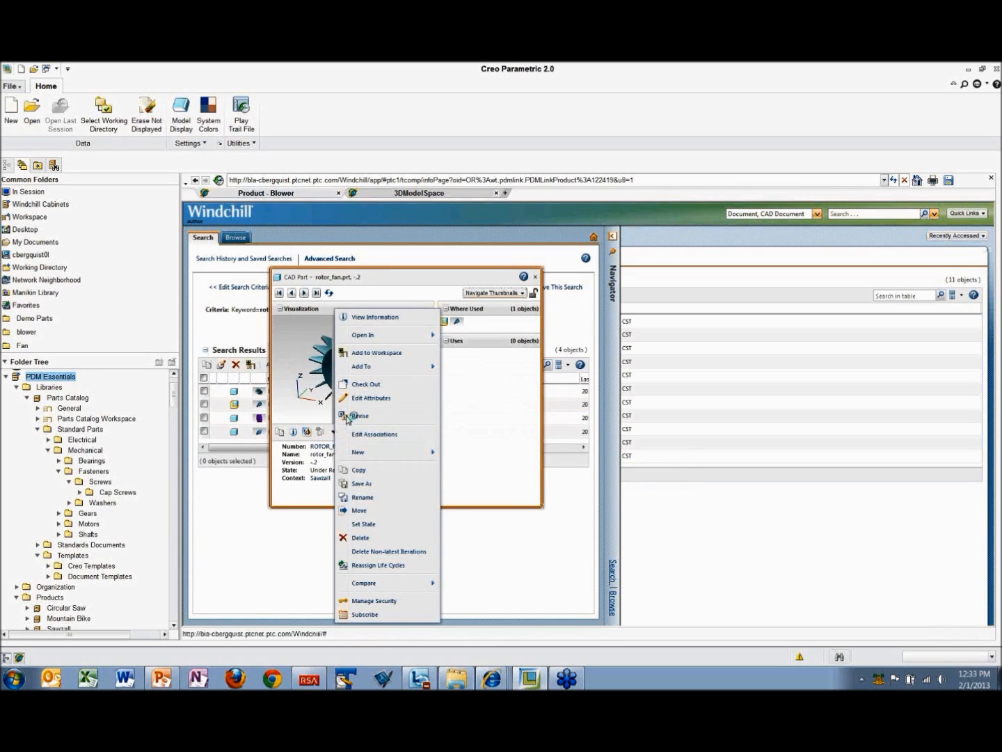
{"action": "mouse_move", "coordinate": [428, 337]}
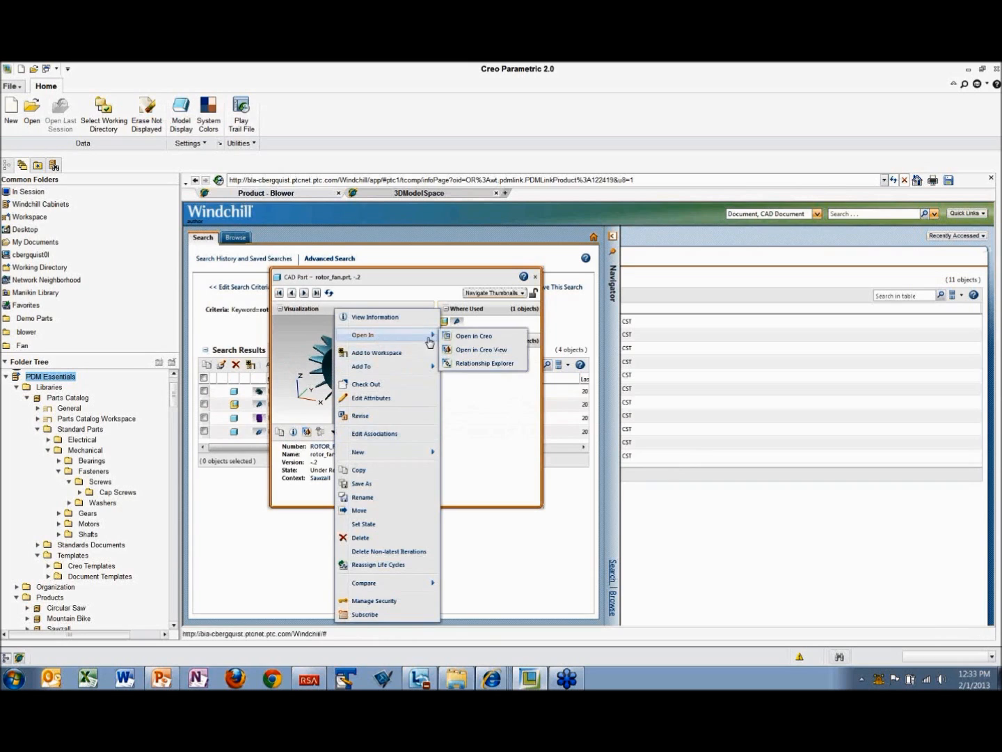
{"action": "left_click", "coordinate": [465, 338]}
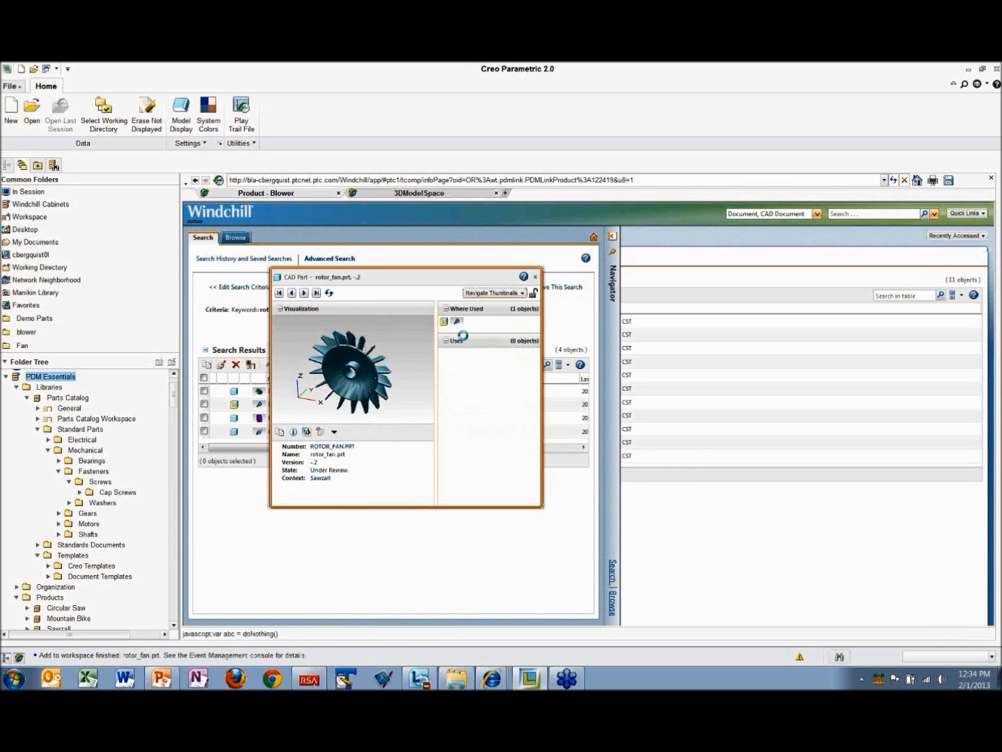
Step: Edit the fan's first protrusion, check out rotor_fan, and change its 0.375 height dimension to 0.350
{"action": "middle_click_drag", "start_coordinate": [582, 431], "coordinate": [455, 405]}
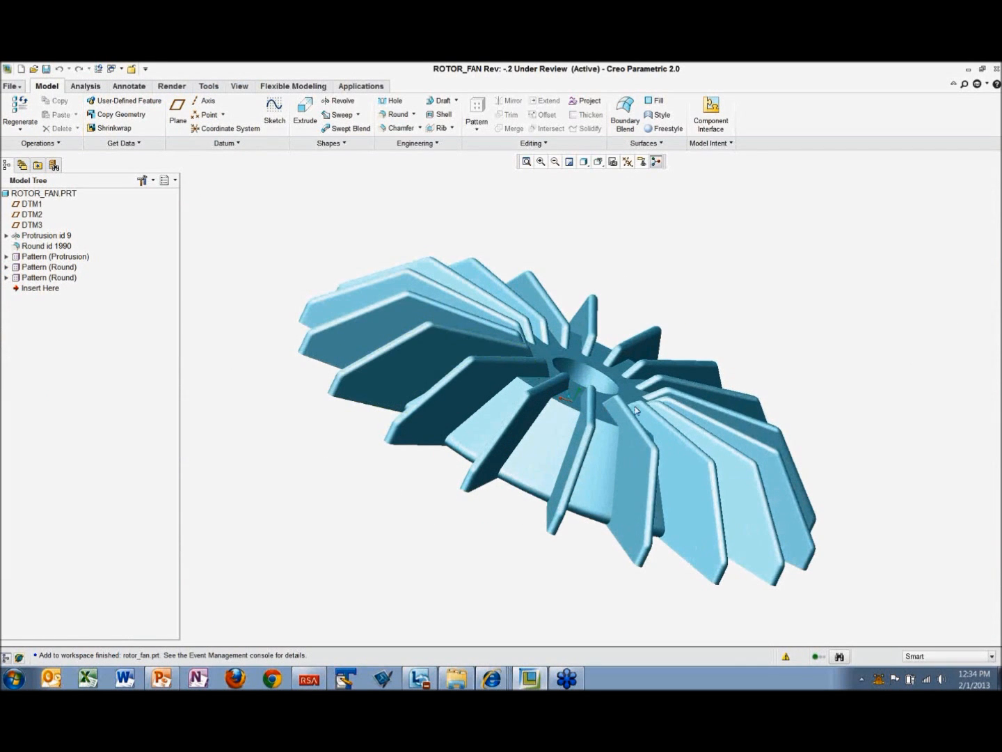
{"action": "middle_click_drag", "start_coordinate": [602, 415], "coordinate": [463, 441]}
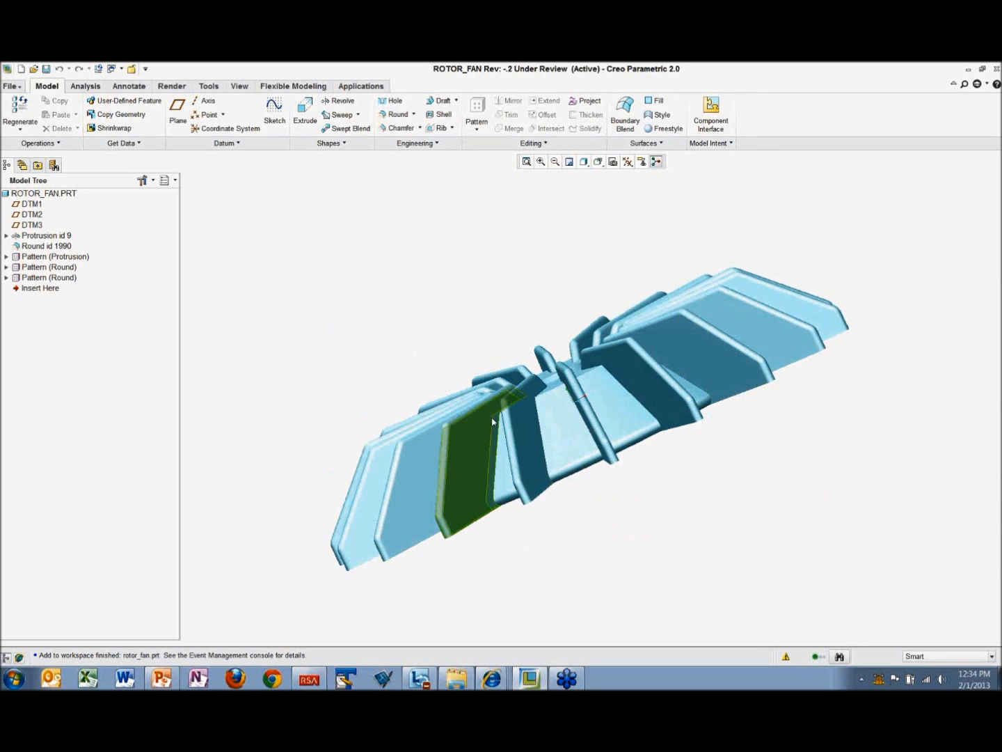
{"action": "left_click", "coordinate": [49, 236]}
{"action": "right_click", "coordinate": [48, 238]}
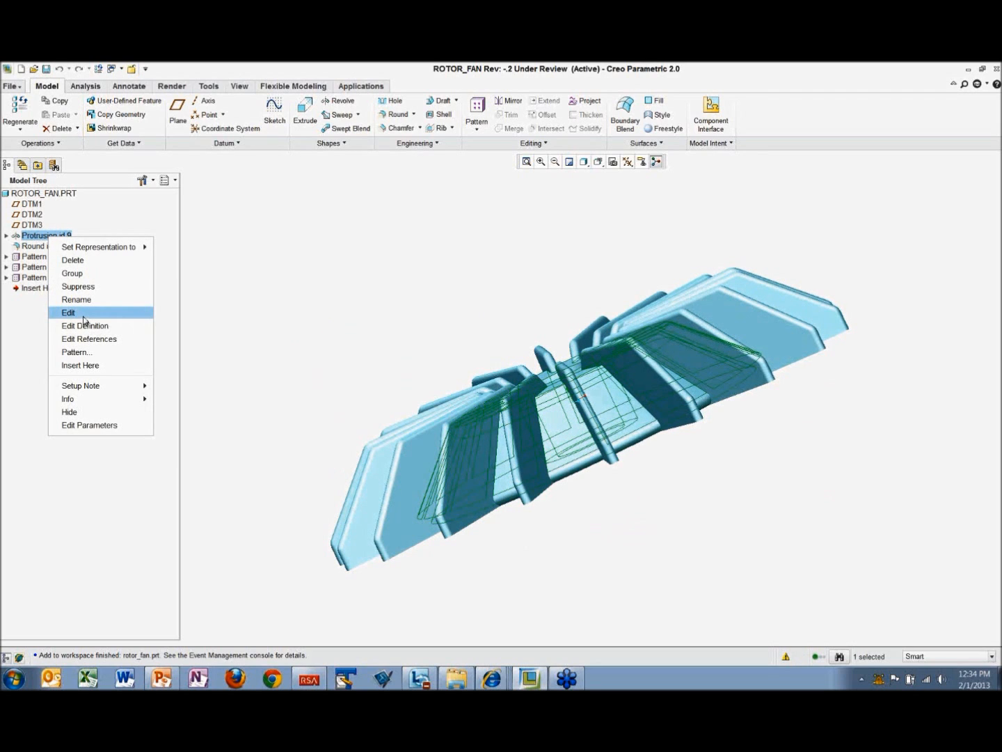
{"action": "left_click", "coordinate": [84, 315]}
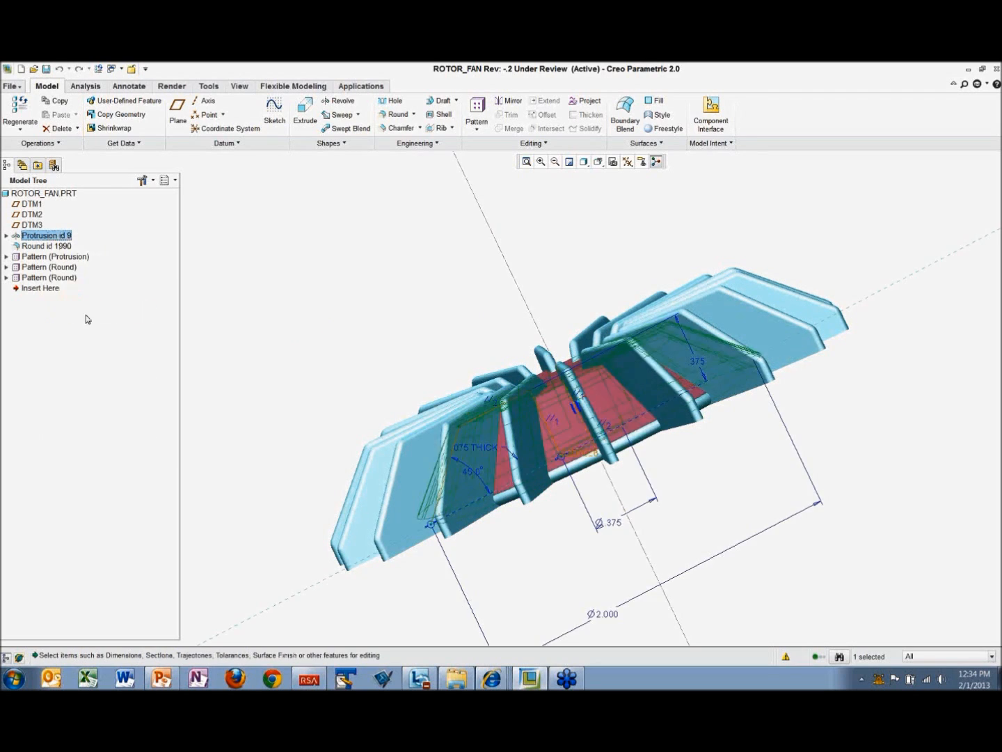
{"action": "double_click", "coordinate": [702, 362]}
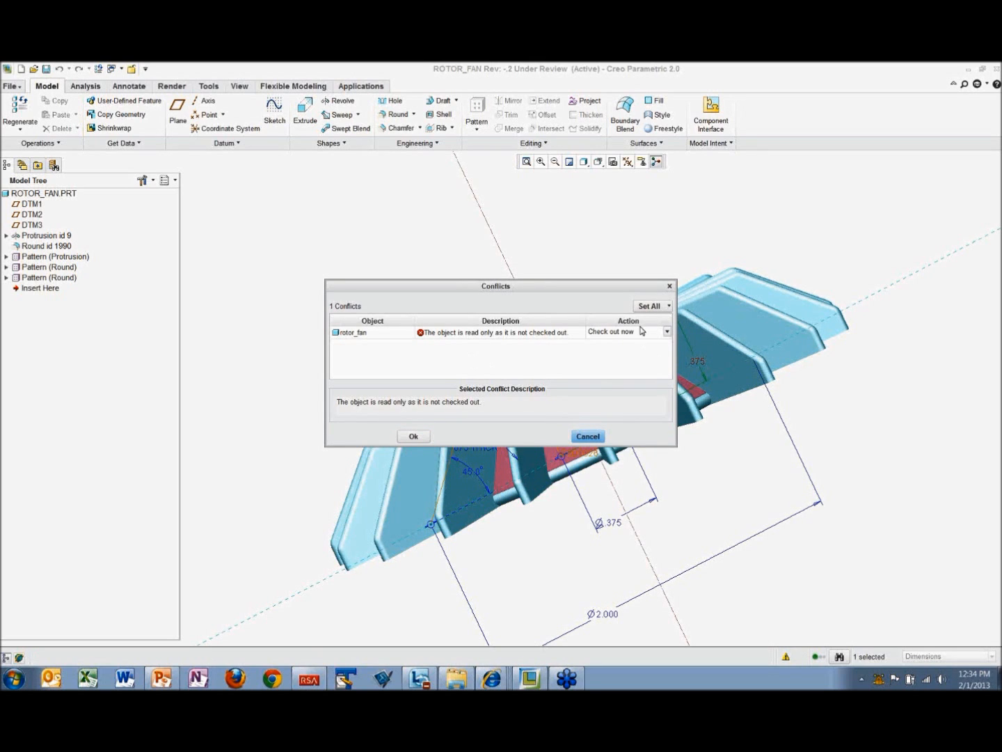
{"action": "left_click", "coordinate": [414, 436]}
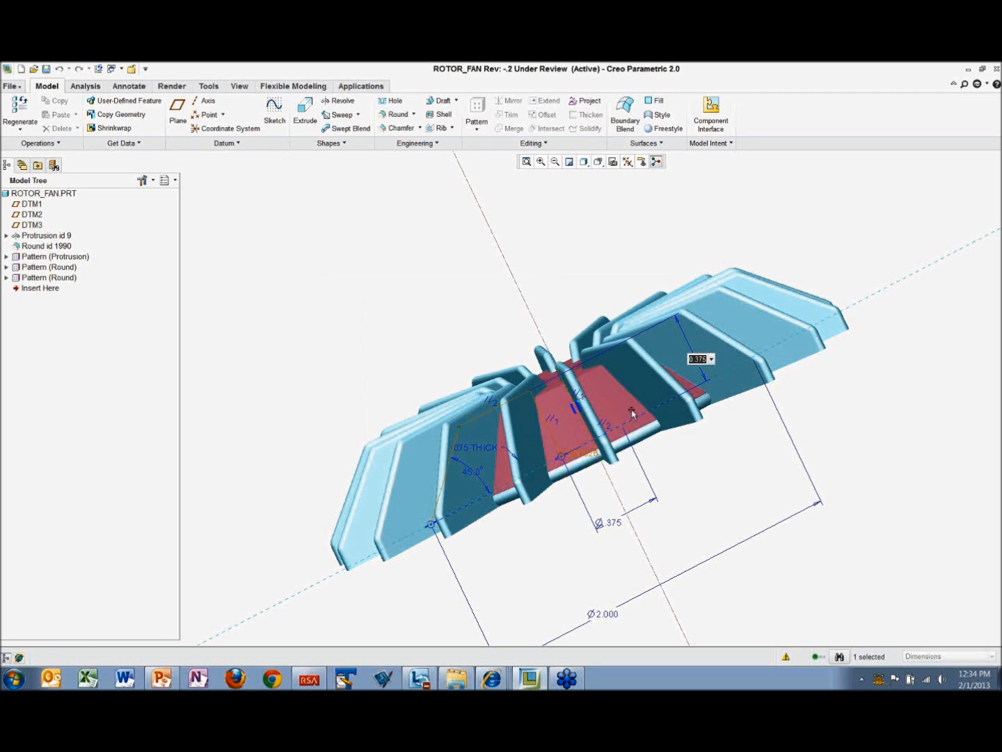
{"action": "left_click_drag", "start_coordinate": [708, 360], "coordinate": [702, 360]}
{"action": "type", "text": "50"}
{"action": "key", "text": "Return"}
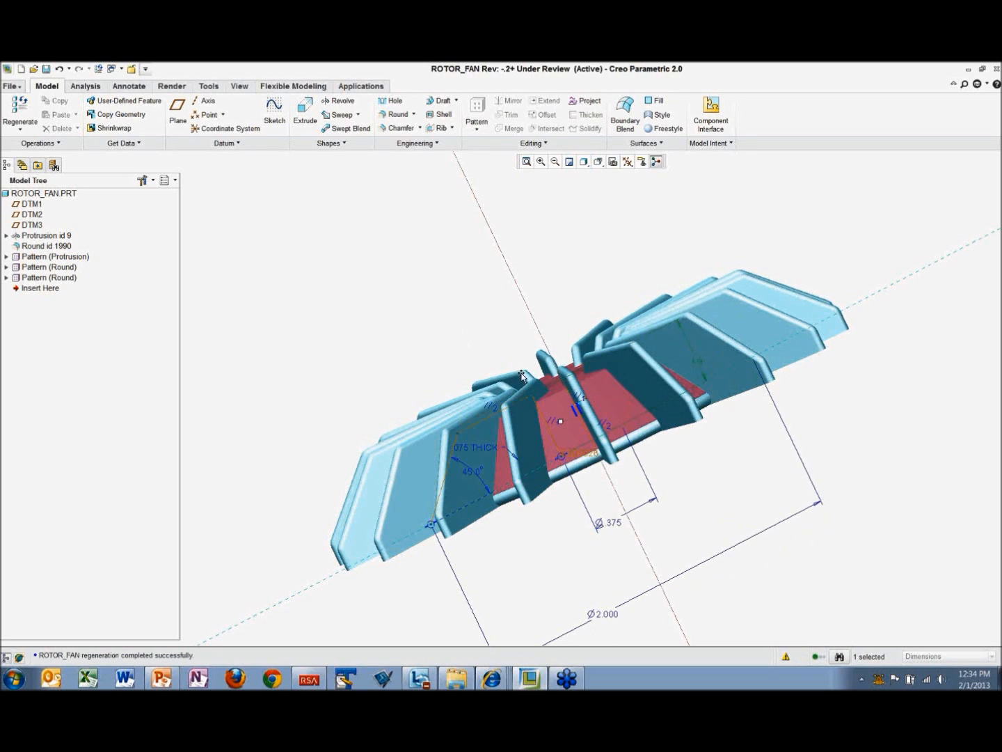
{"action": "middle_click_drag", "start_coordinate": [523, 378], "coordinate": [255, 240]}
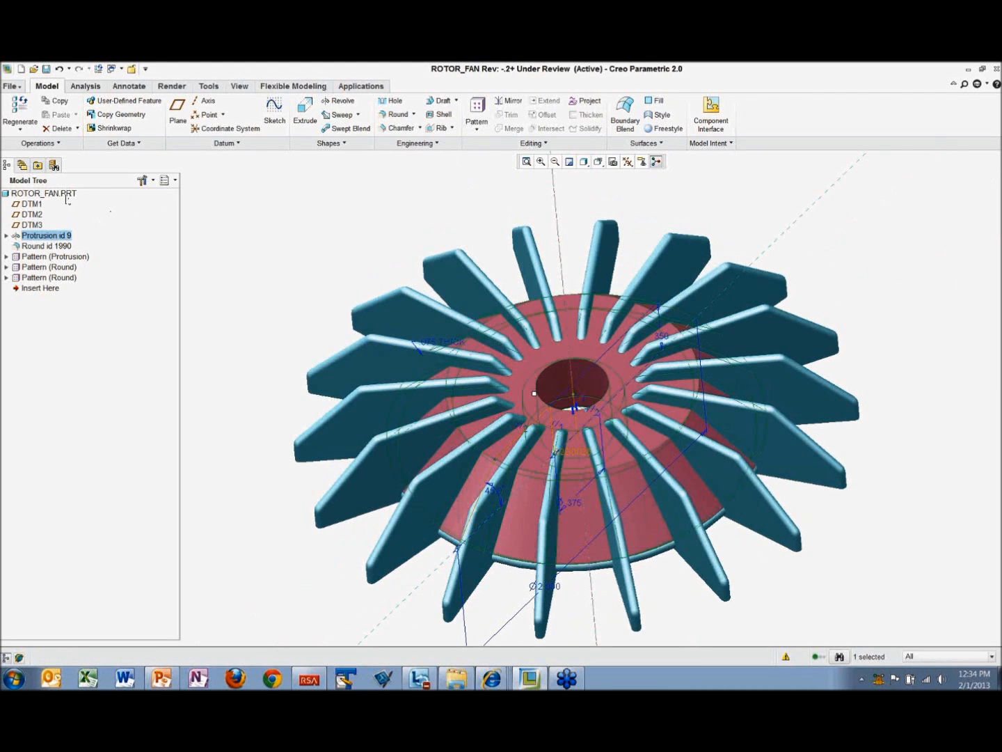
Step: Save the modified ROTOR_FAN.PRT to the Blower Workspace
{"action": "right_click", "coordinate": [66, 197]}
{"action": "left_click", "coordinate": [240, 227]}
{"action": "left_click", "coordinate": [46, 69]}
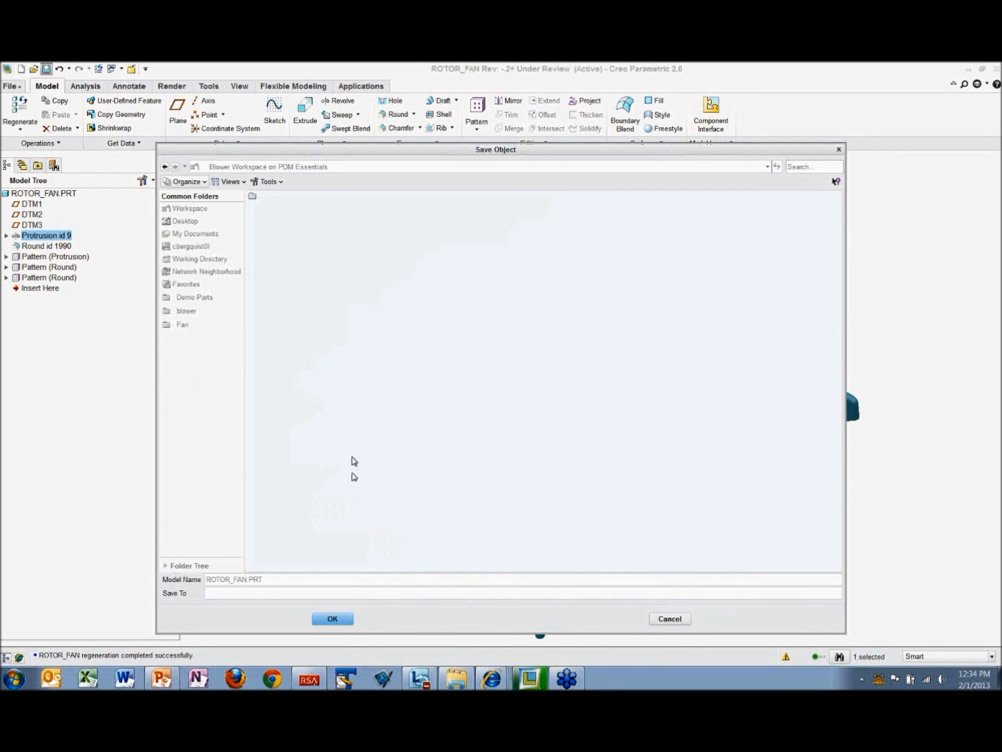
{"action": "left_click", "coordinate": [341, 618]}
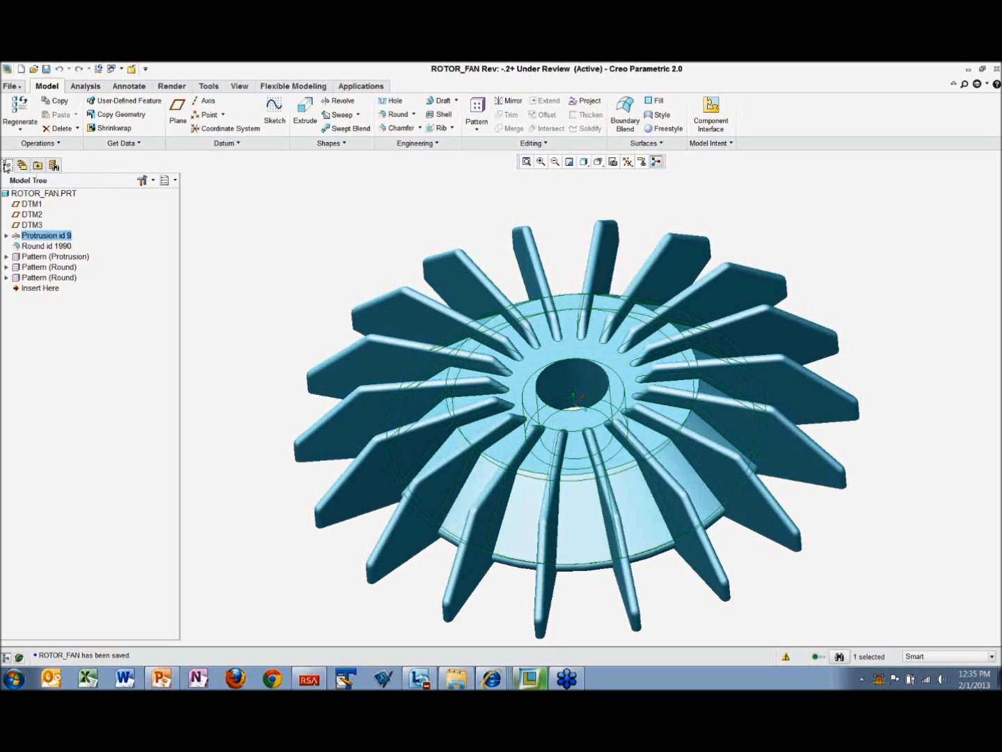
Step: Open the Blower Workspace from the PDM Essentials folder tree and check rotor_fan.prt's status in the object list
{"action": "left_click", "coordinate": [21, 167]}
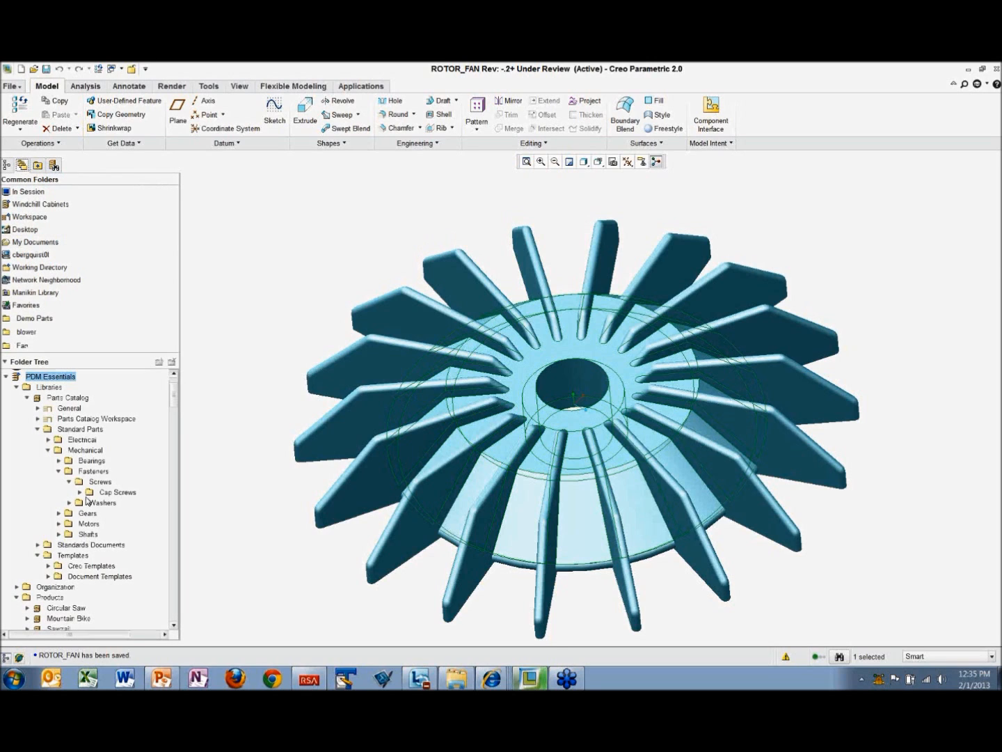
{"action": "left_click_drag", "start_coordinate": [175, 397], "coordinate": [175, 416]}
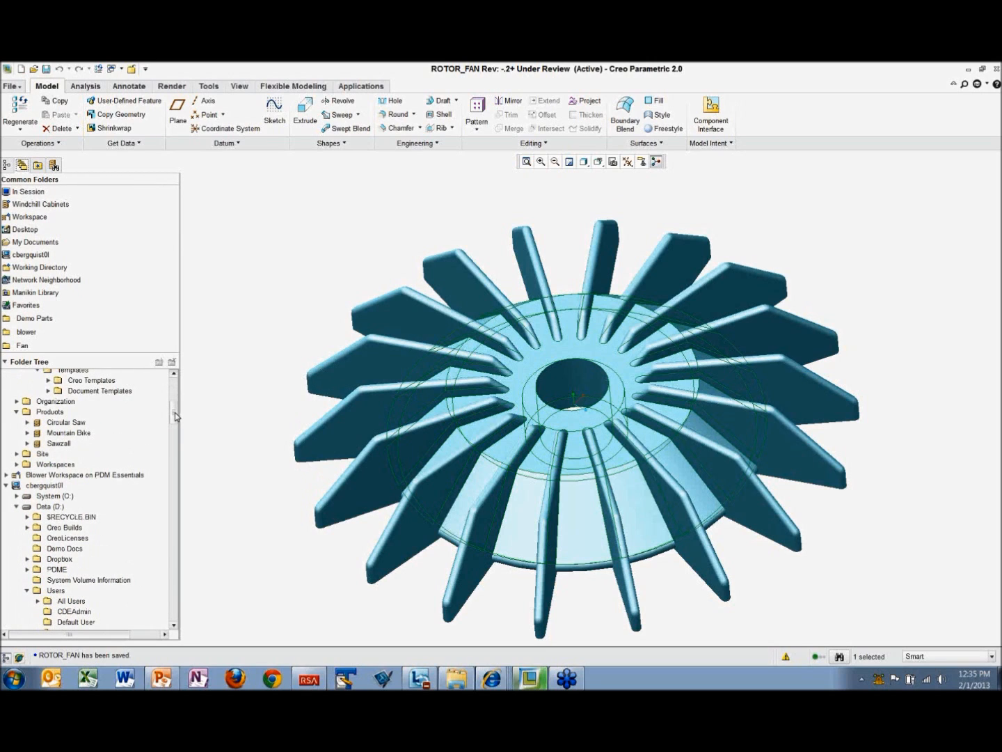
{"action": "left_click", "coordinate": [7, 486]}
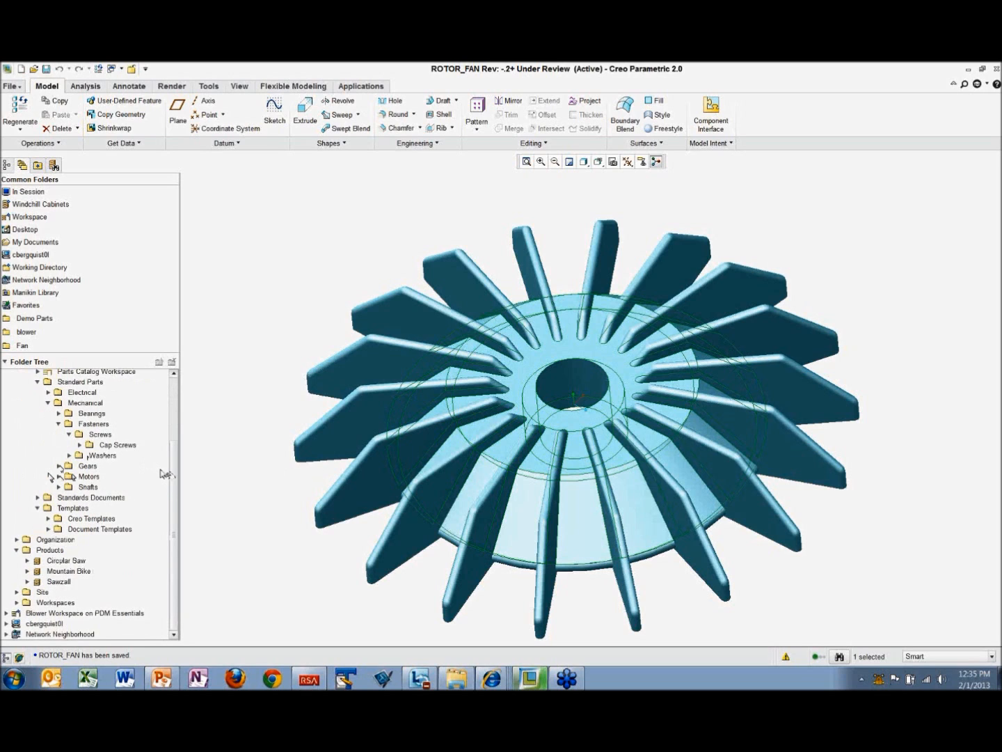
{"action": "left_click_drag", "start_coordinate": [173, 473], "coordinate": [172, 415]}
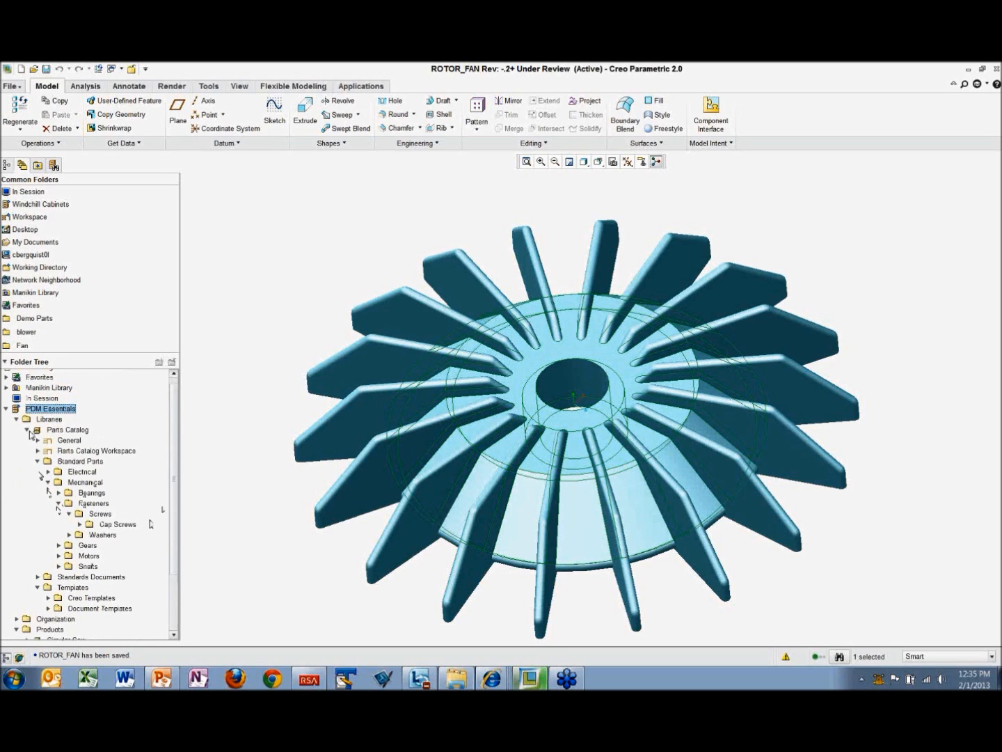
{"action": "left_click", "coordinate": [29, 431]}
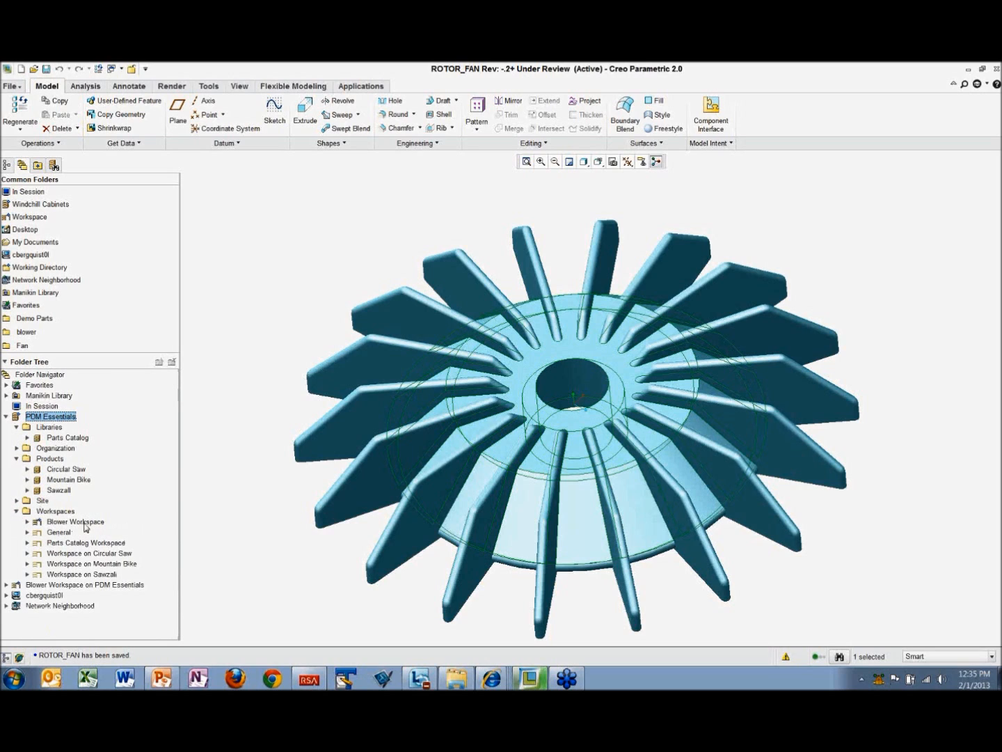
{"action": "left_click", "coordinate": [76, 523]}
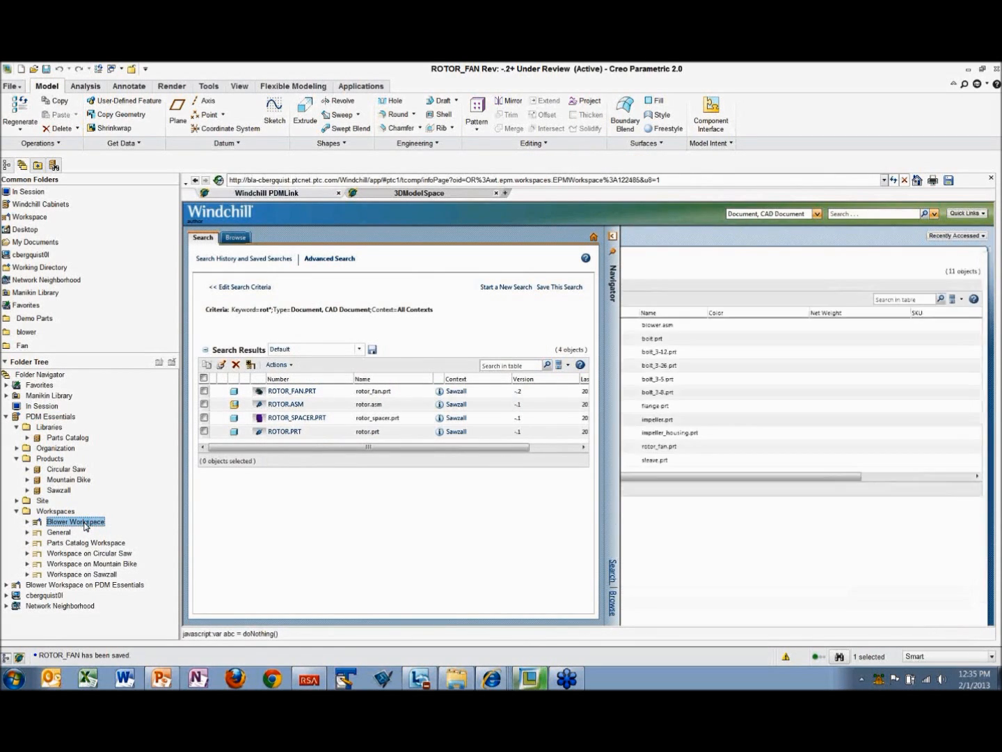
{"action": "left_click", "coordinate": [613, 238]}
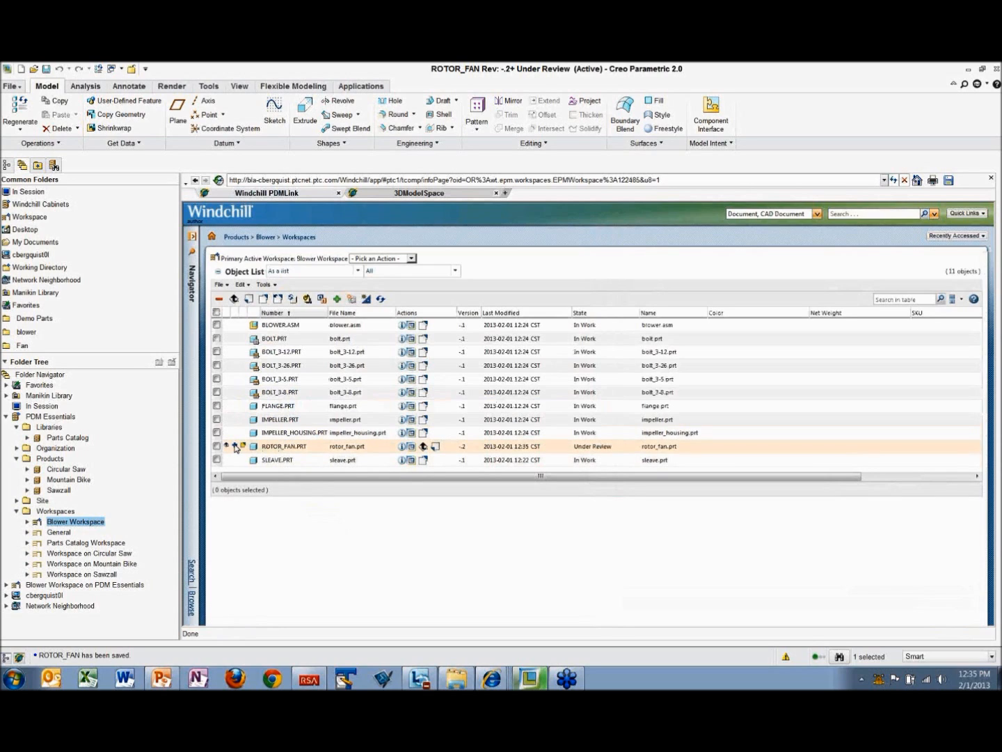
{"action": "mouse_move", "coordinate": [236, 448]}
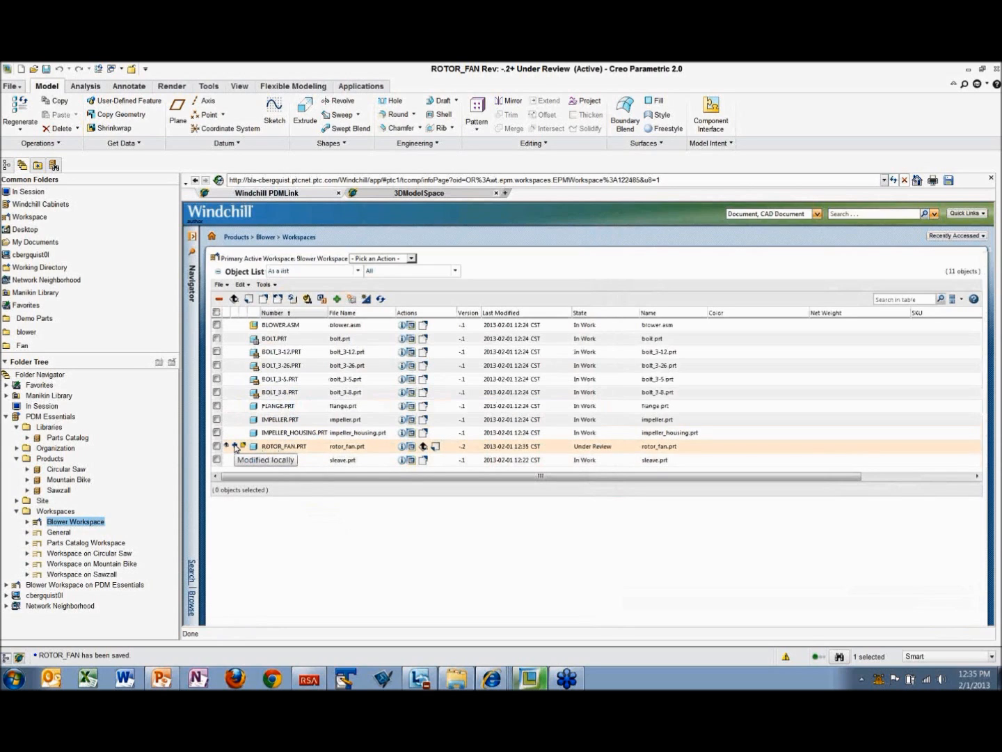
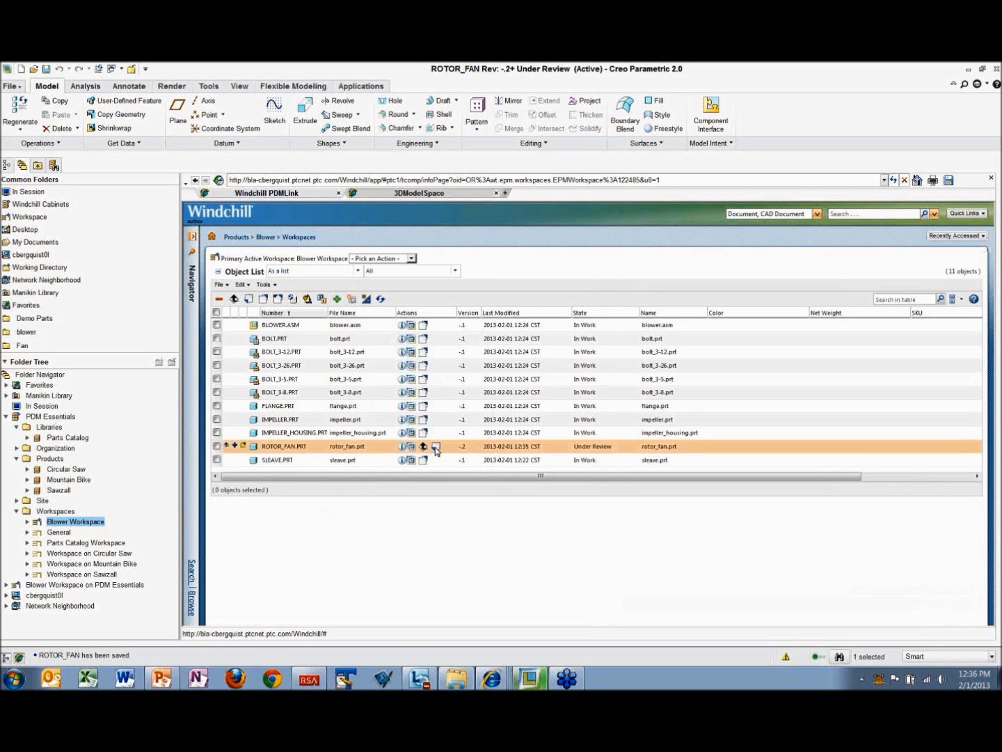
{"action": "left_click", "coordinate": [435, 447]}
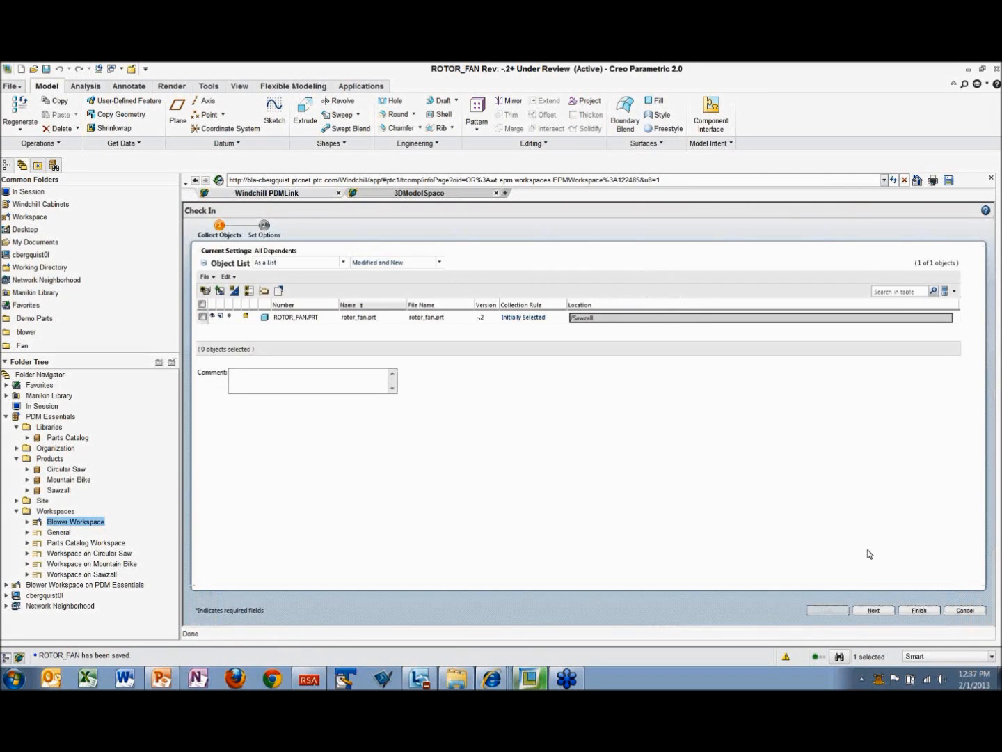
{"action": "left_click", "coordinate": [968, 611]}
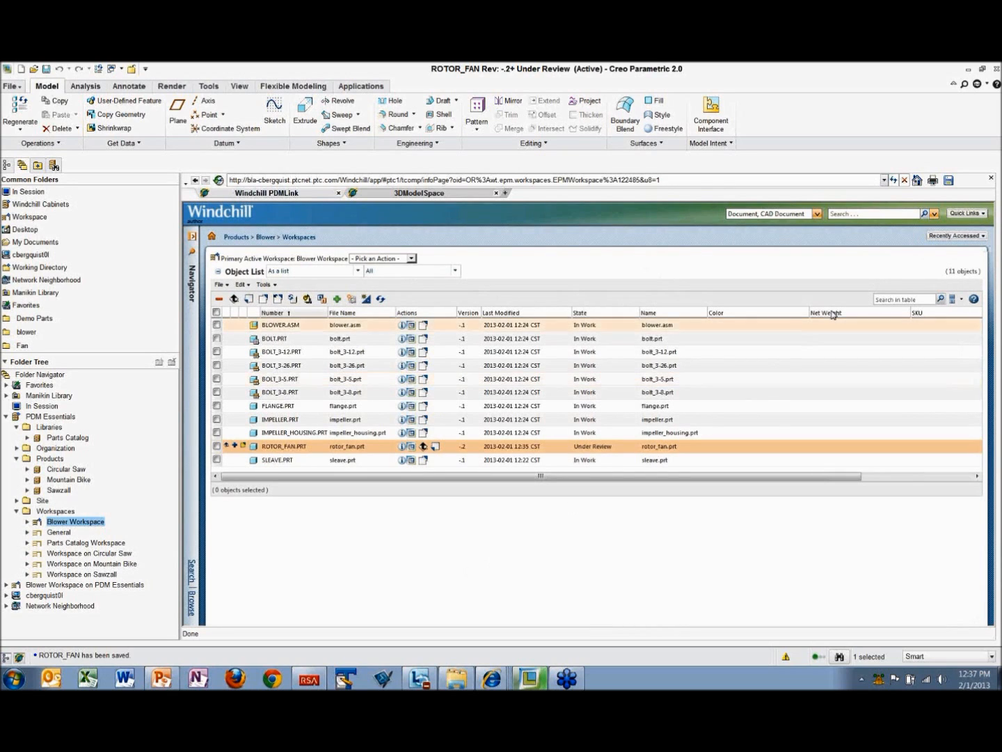
{"action": "left_click", "coordinate": [992, 179]}
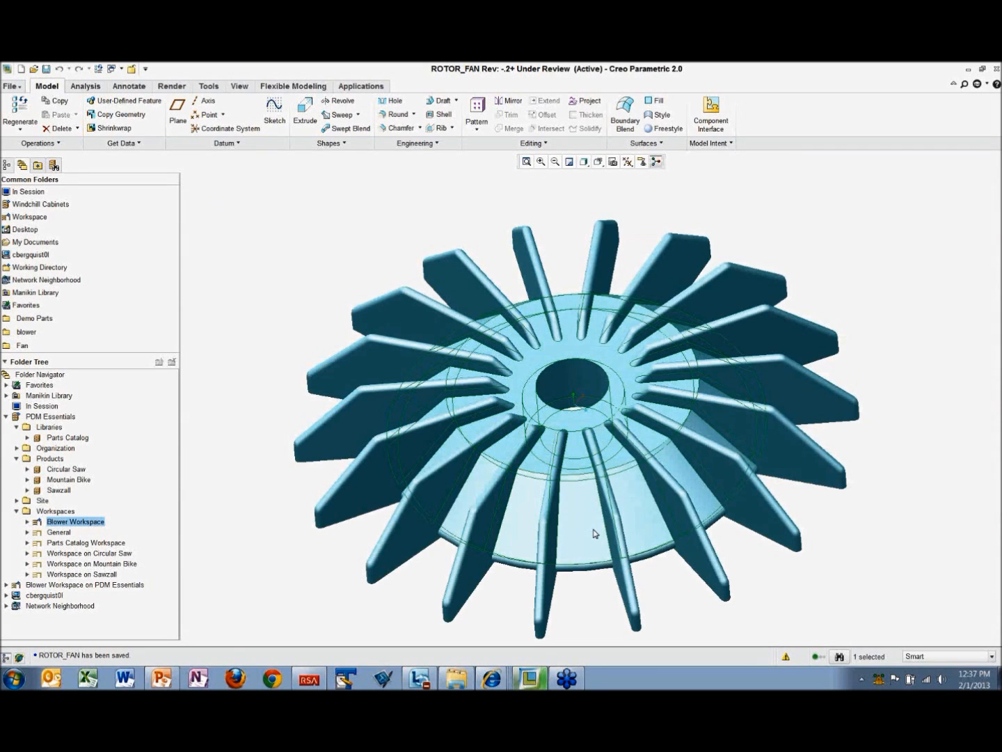
Step: Apply the bright red appearance from My Appearances to the whole ROTOR_FAN.PRT and save the part
{"action": "left_click", "coordinate": [7, 165]}
{"action": "left_click", "coordinate": [32, 193]}
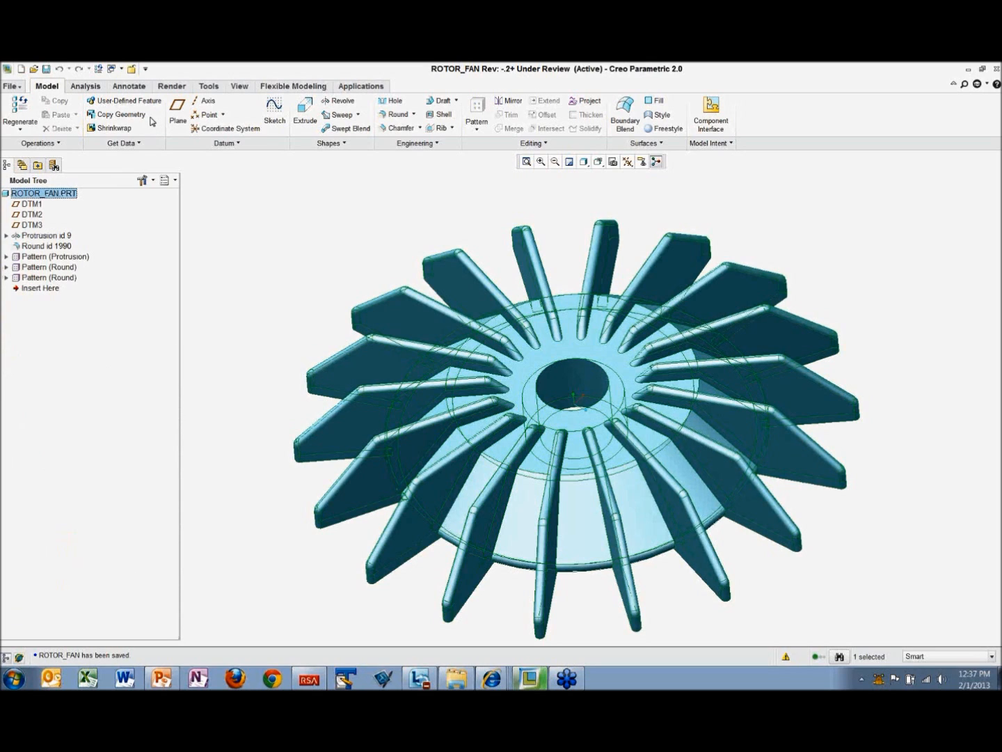
{"action": "left_click", "coordinate": [173, 86]}
{"action": "left_click", "coordinate": [63, 128]}
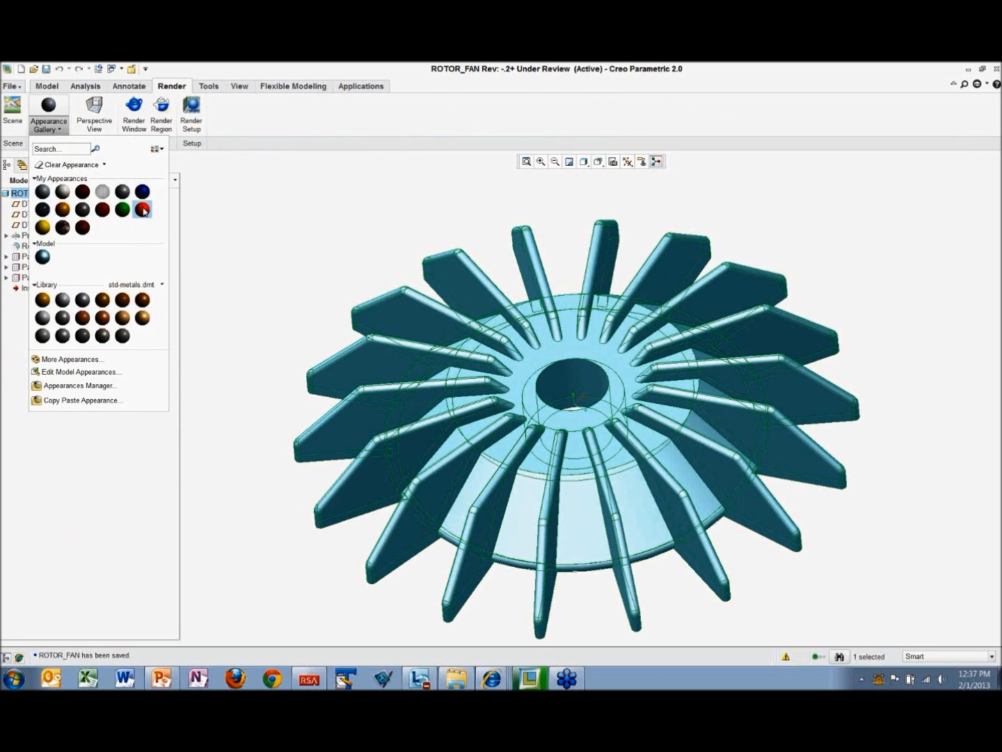
{"action": "left_click", "coordinate": [142, 209]}
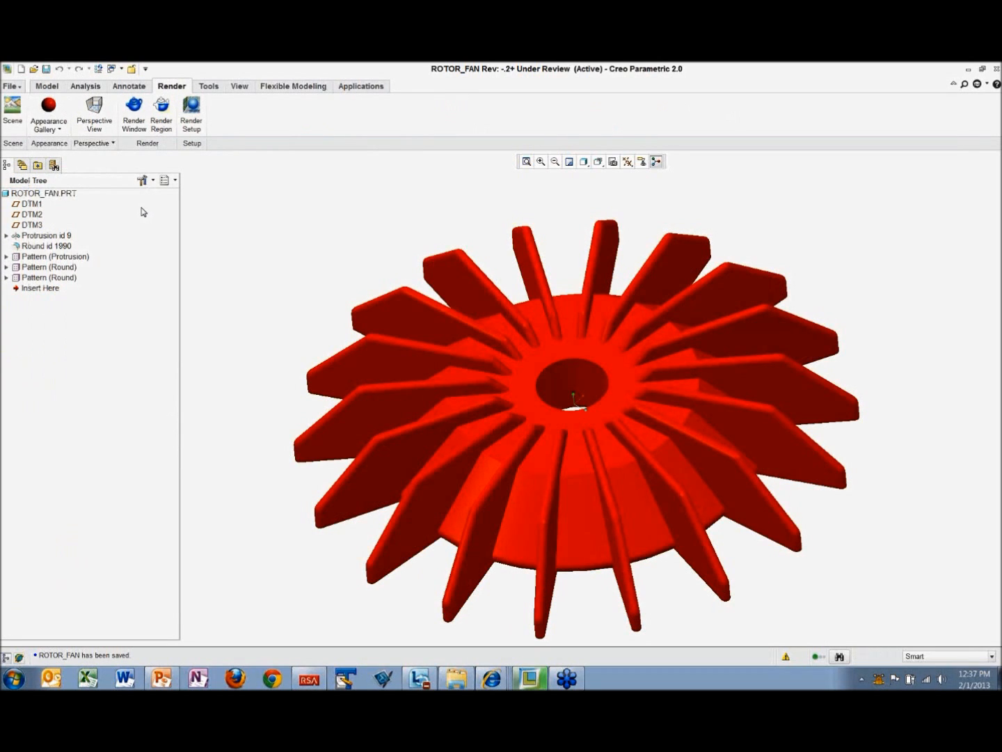
{"action": "left_click", "coordinate": [47, 70]}
{"action": "left_click", "coordinate": [326, 619]}
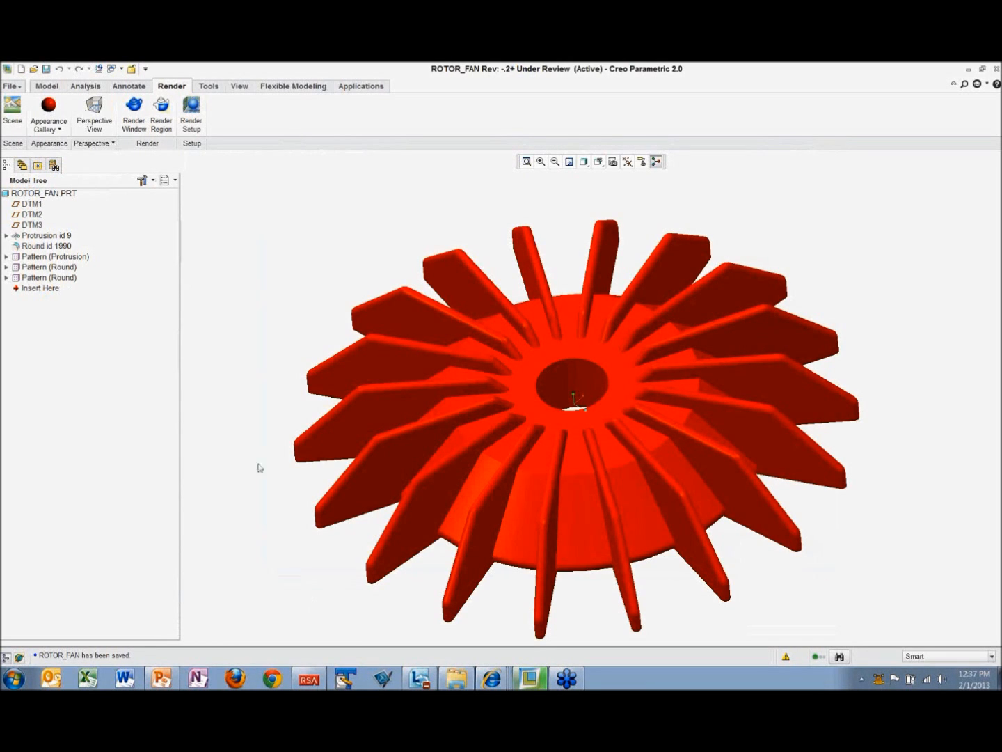
Step: Check in rotor_fan.prt from the Blower Workspace with the comment "Reduced fan blade height and made red"
{"action": "left_click", "coordinate": [25, 166]}
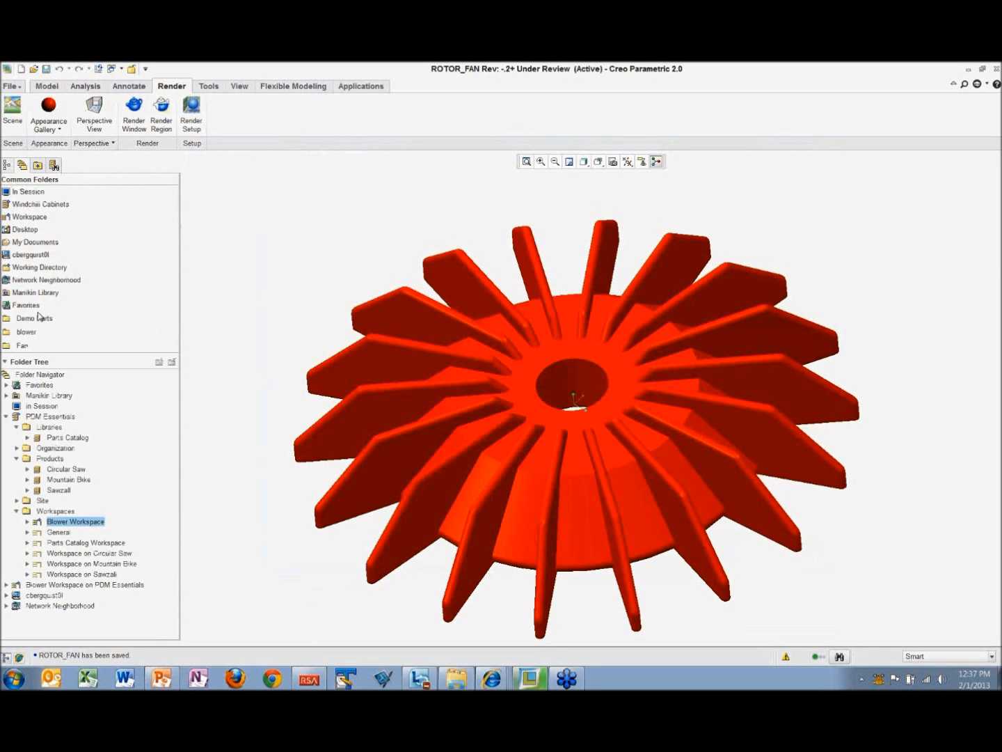
{"action": "left_click", "coordinate": [77, 523]}
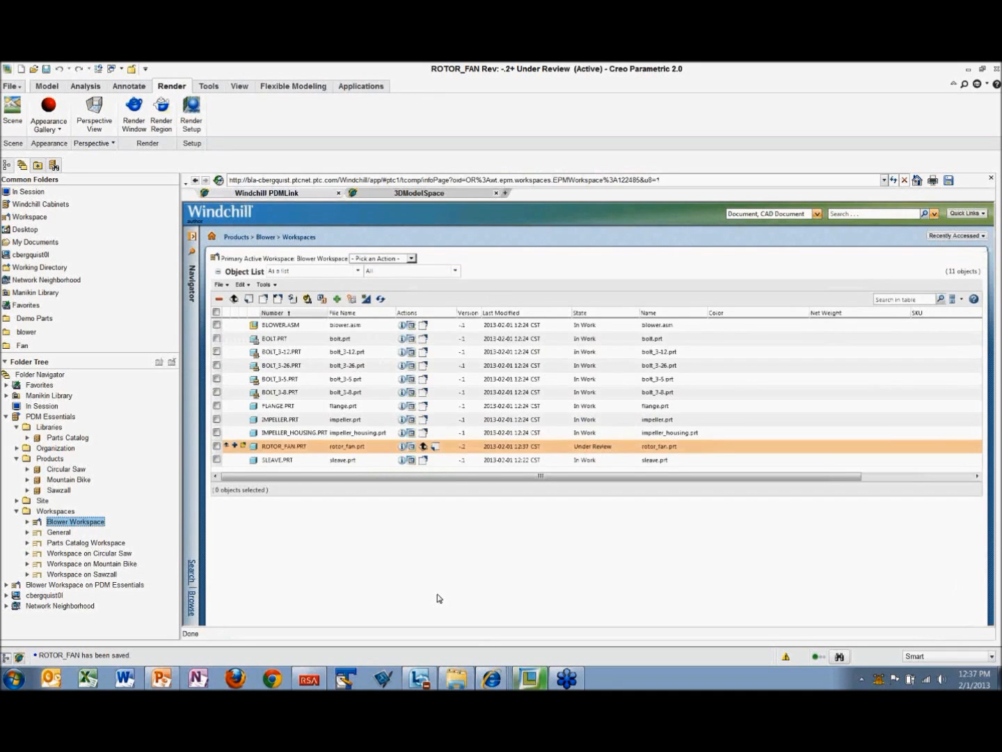
{"action": "left_click", "coordinate": [436, 447]}
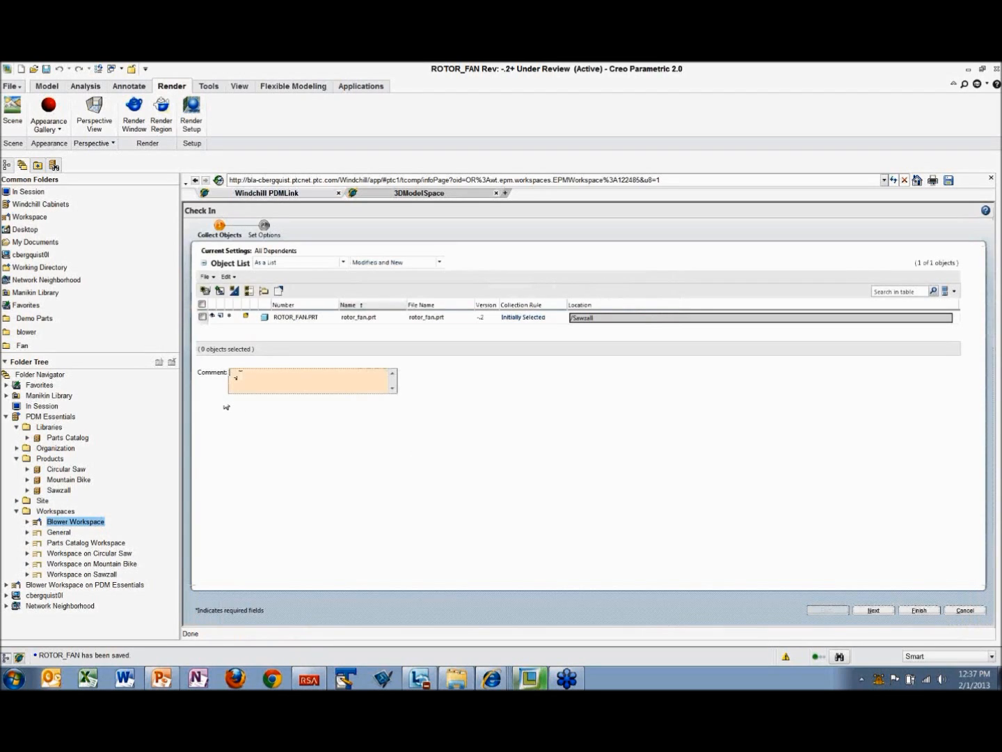
{"action": "type", "text": "Reduced fan blade height and made r"}
{"action": "type", "text": "ed"}
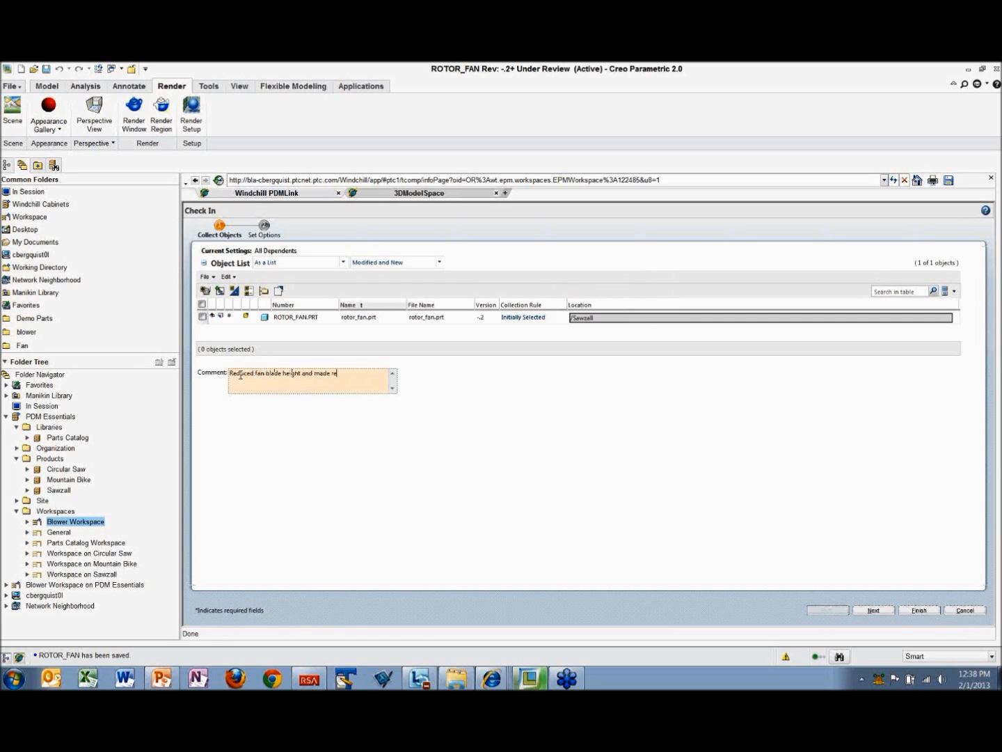
{"action": "left_click", "coordinate": [921, 610]}
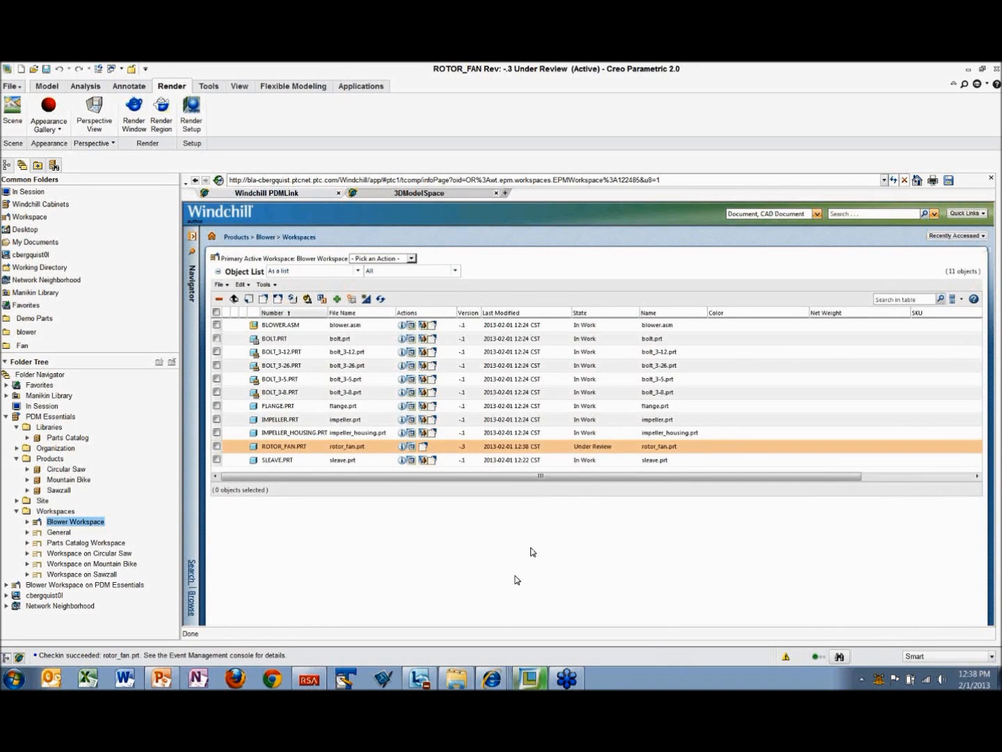
Step: Switch to Internet Explorer, examine the latest rotor_fan.prt's details and 3D thumbnail from the home page's updates, and view the Sawzall product's folder contents
{"action": "mouse_move", "coordinate": [493, 677]}
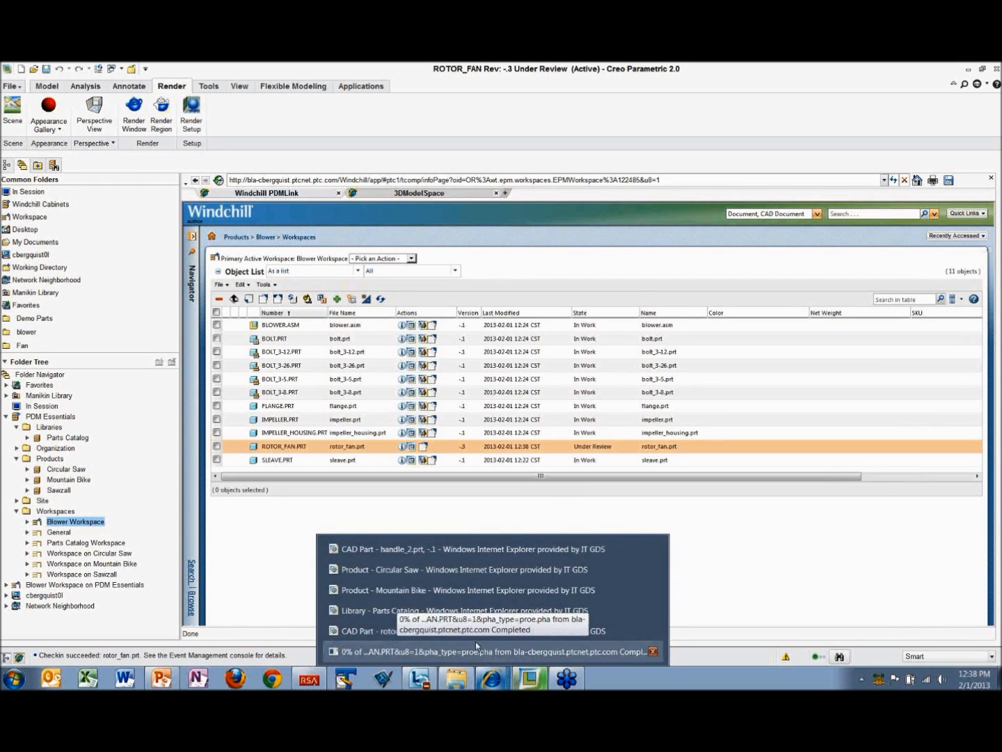
{"action": "left_click", "coordinate": [391, 638]}
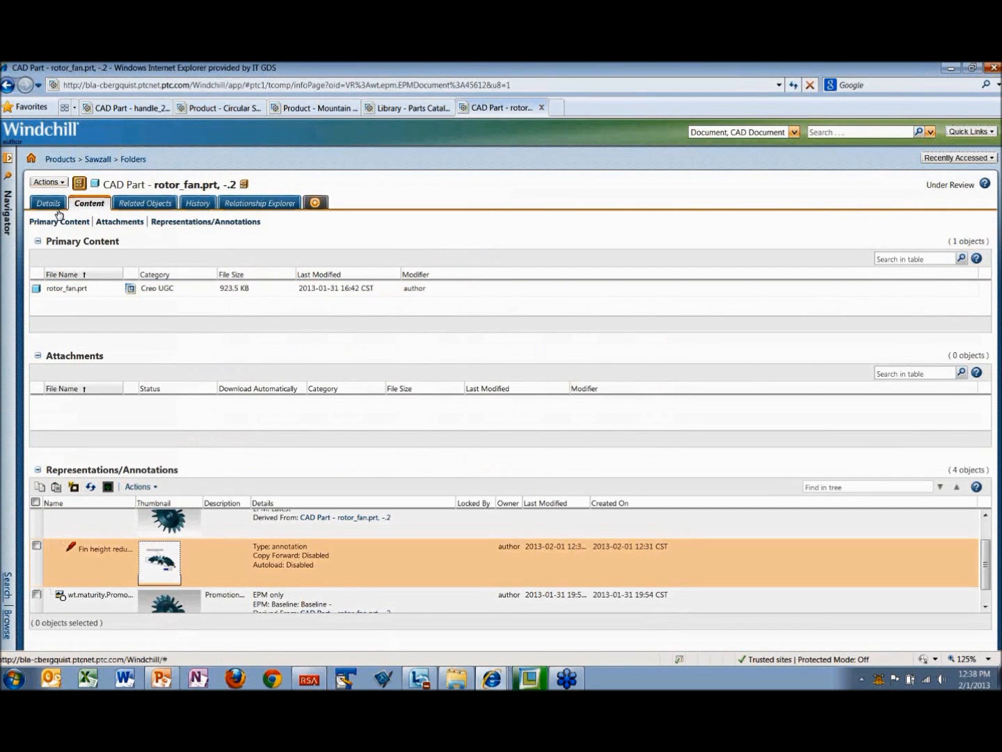
{"action": "left_click", "coordinate": [32, 160]}
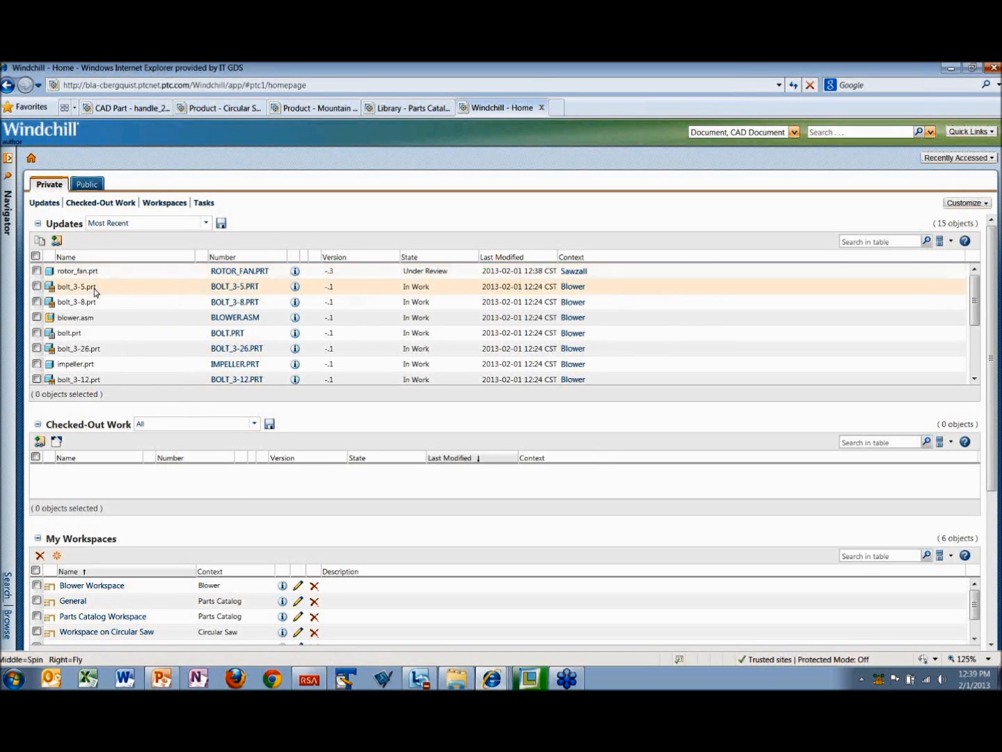
{"action": "left_click", "coordinate": [295, 272]}
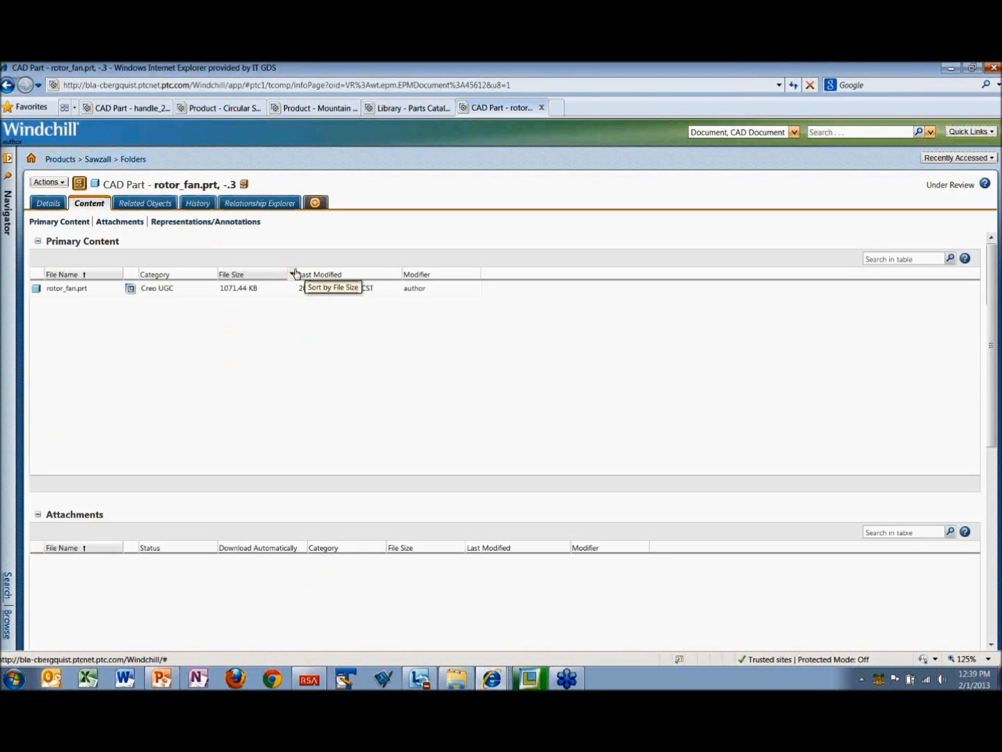
{"action": "left_click", "coordinate": [47, 206]}
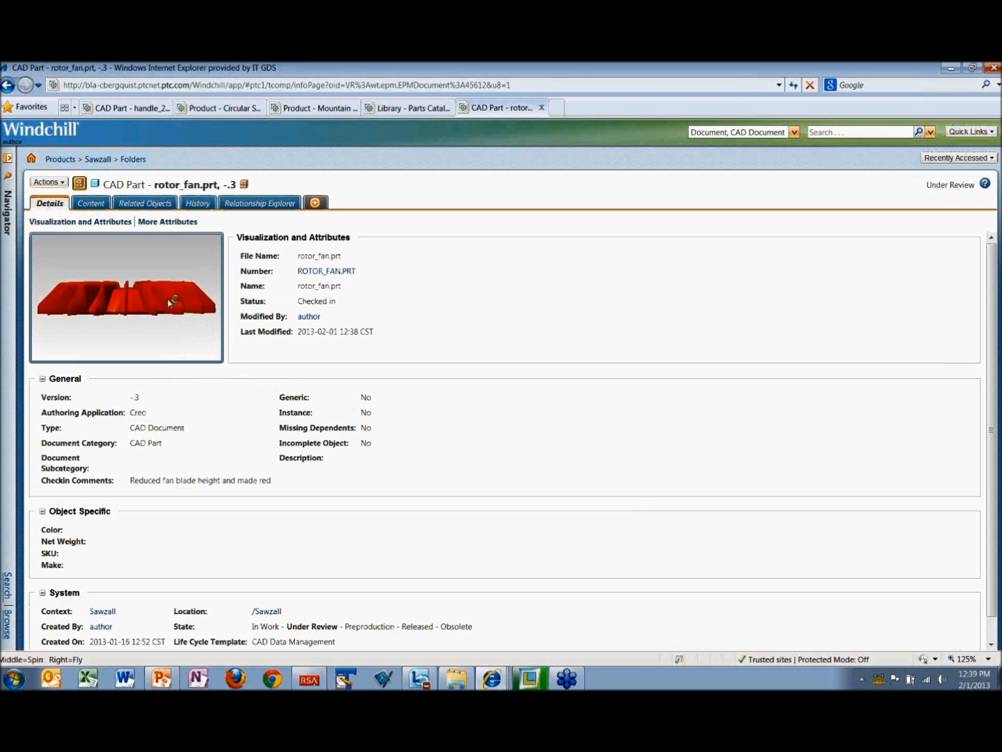
{"action": "middle_click_drag", "start_coordinate": [156, 288], "coordinate": [174, 369]}
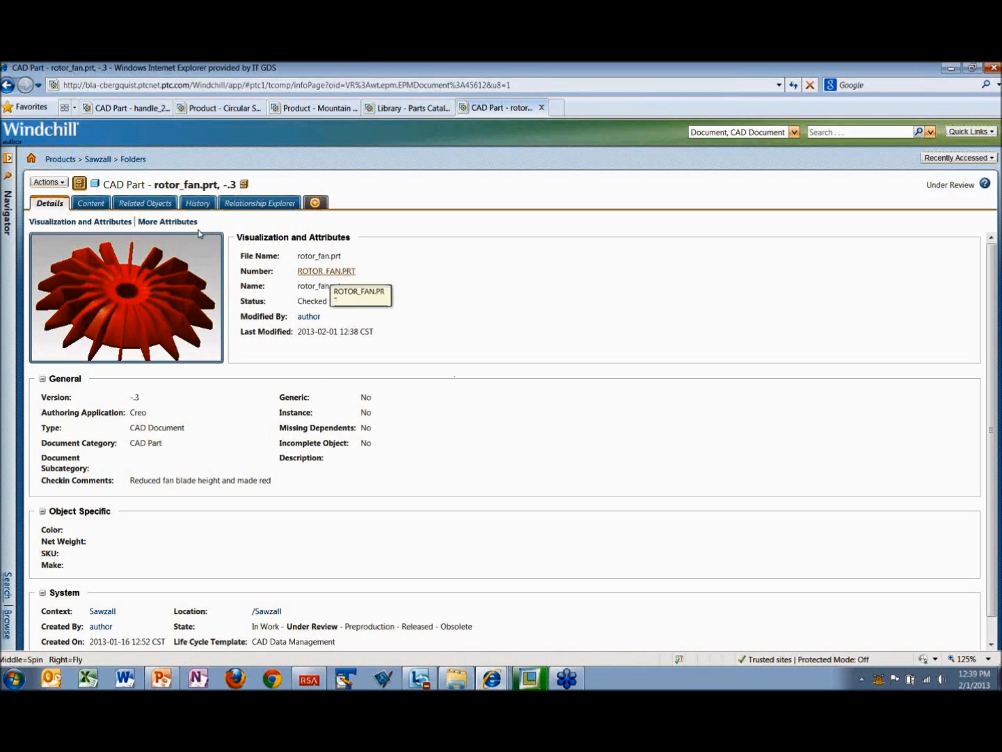
{"action": "left_click", "coordinate": [99, 160]}
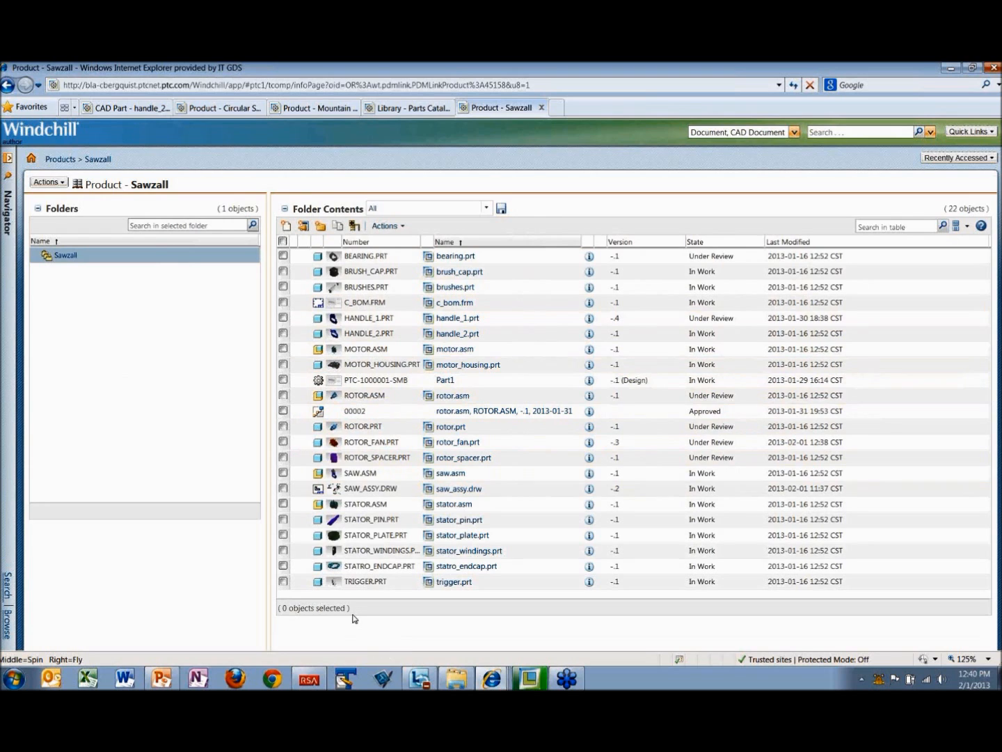
{"action": "left_click", "coordinate": [333, 475]}
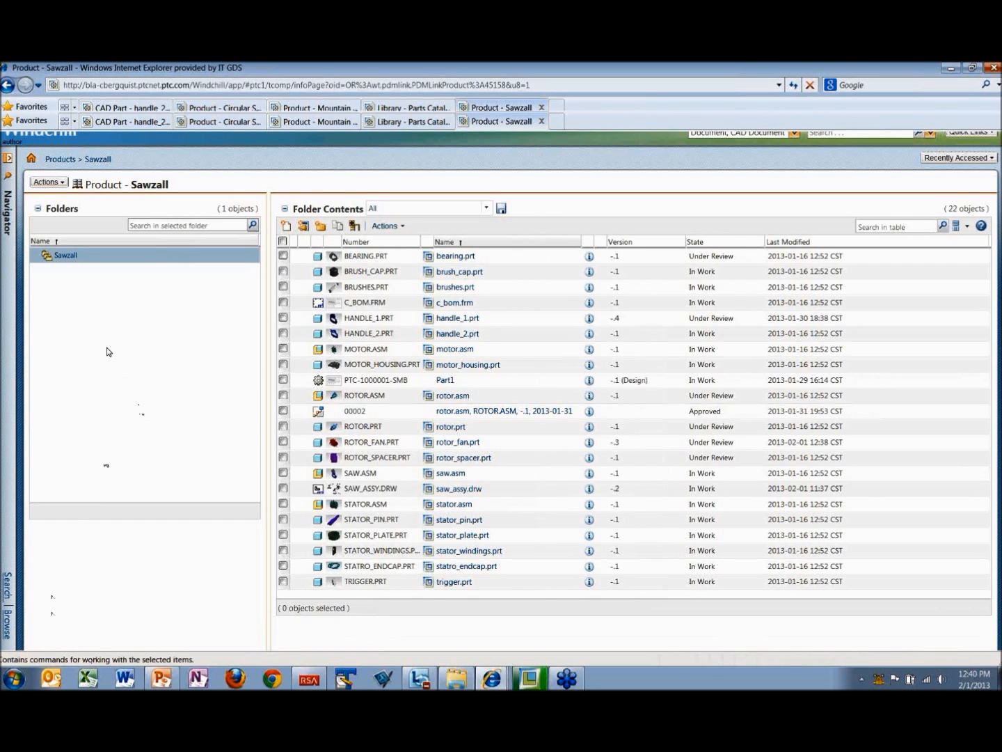
Step: Start a new Internet Explorer session with the Favorites Bar shown and open the Sawz favorite
{"action": "key", "text": "alt+f"}
{"action": "left_click", "coordinate": [51, 158]}
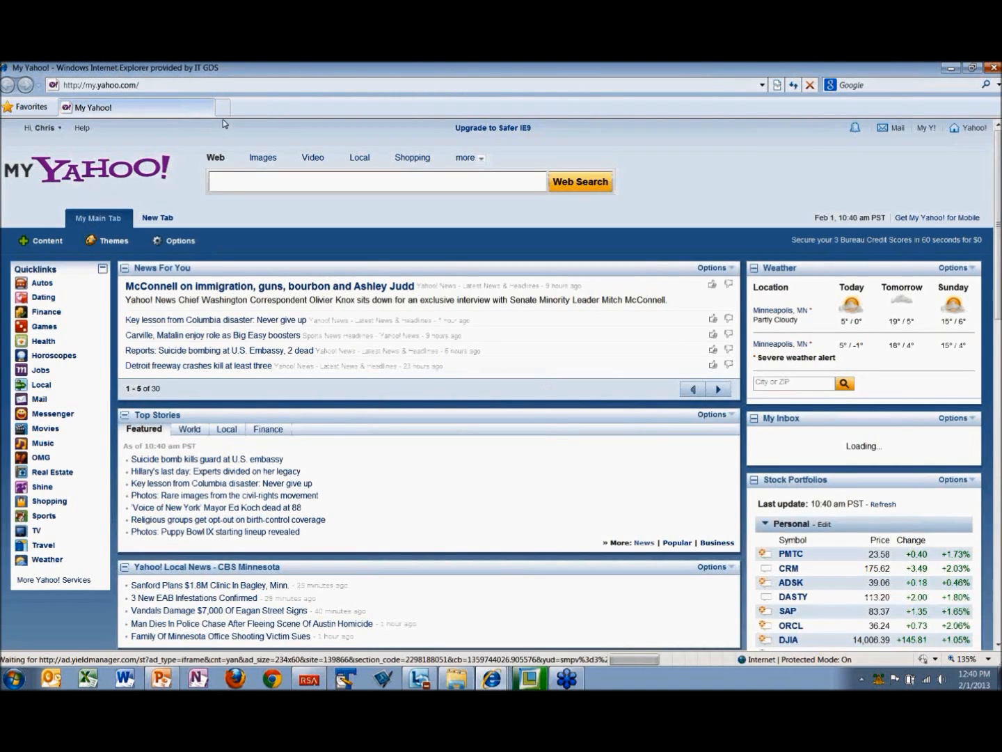
{"action": "right_click", "coordinate": [665, 107]}
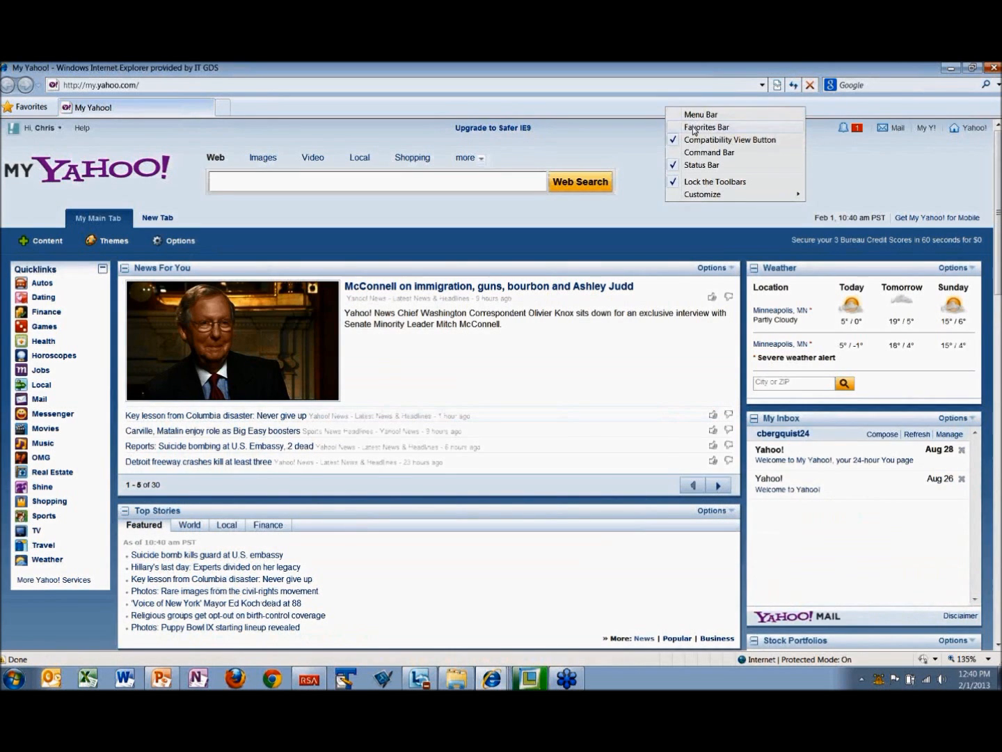
{"action": "left_click", "coordinate": [692, 128]}
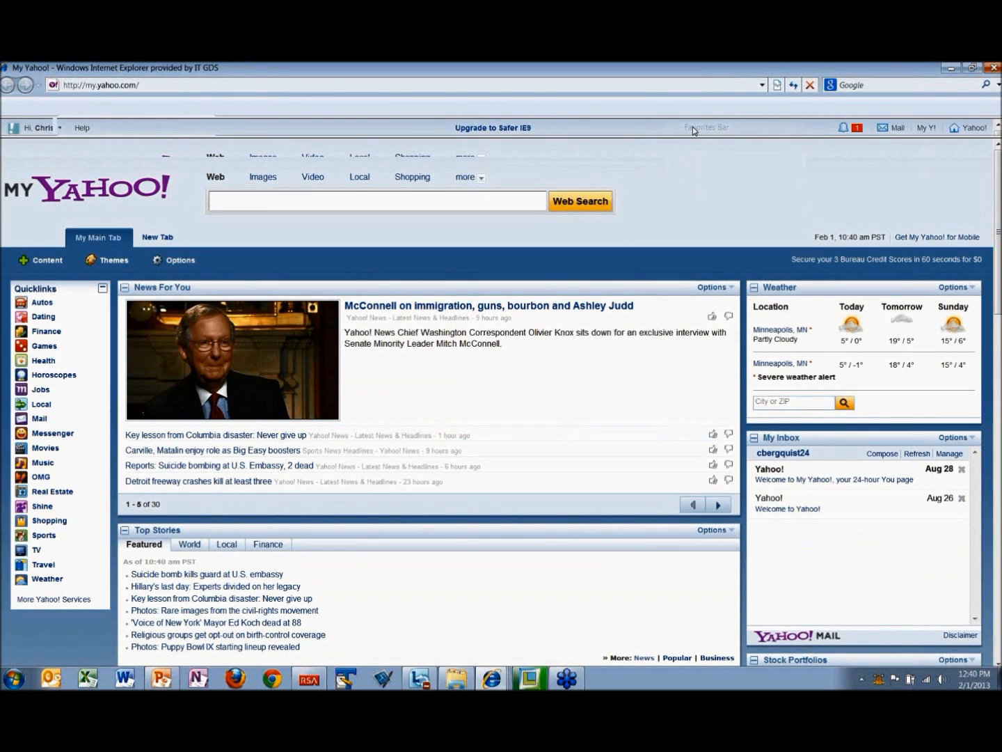
{"action": "left_click", "coordinate": [185, 107]}
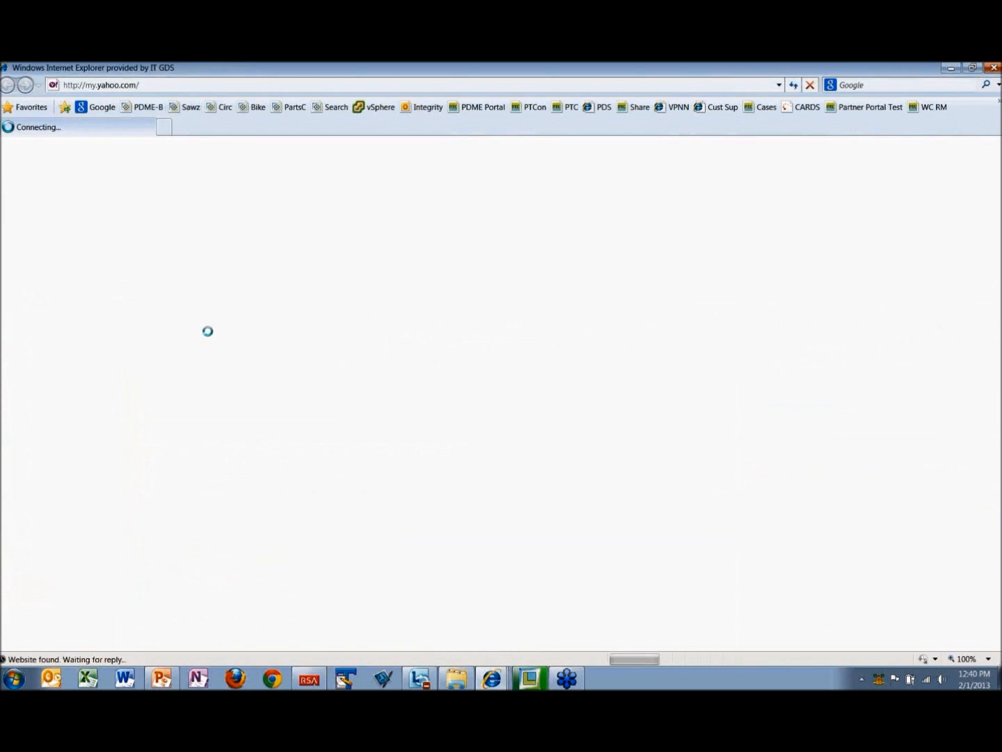
Step: Sign in to the Windchill server with the username viewer and the account password
{"action": "left_click_drag", "start_coordinate": [454, 406], "coordinate": [428, 407]}
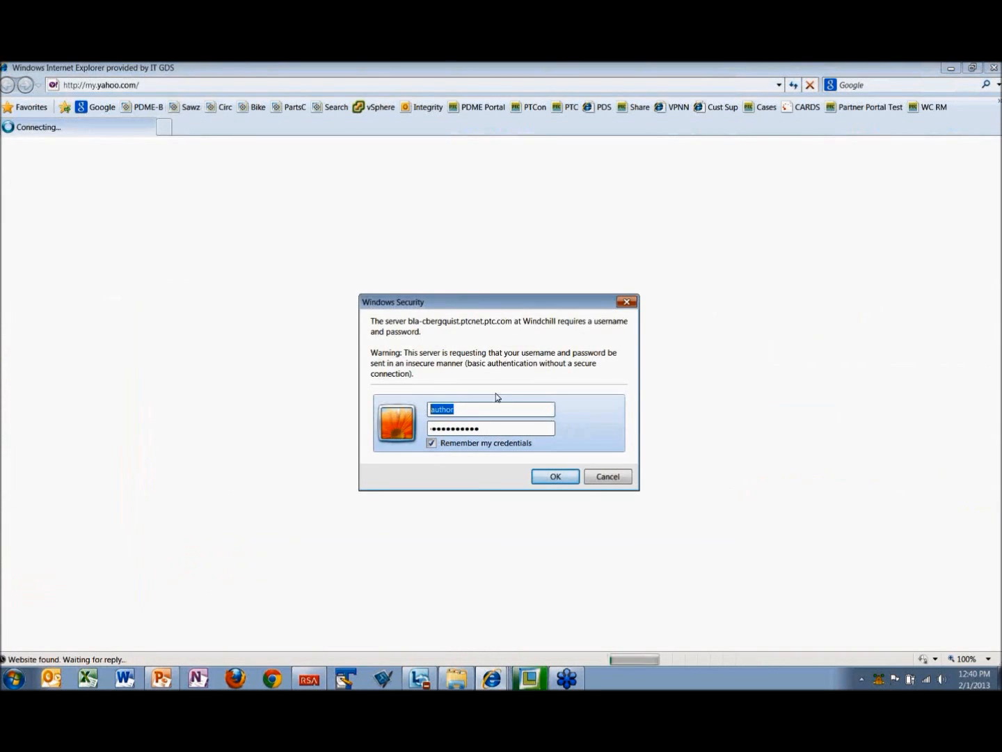
{"action": "type", "text": "viewer"}
{"action": "key", "text": "Tab"}
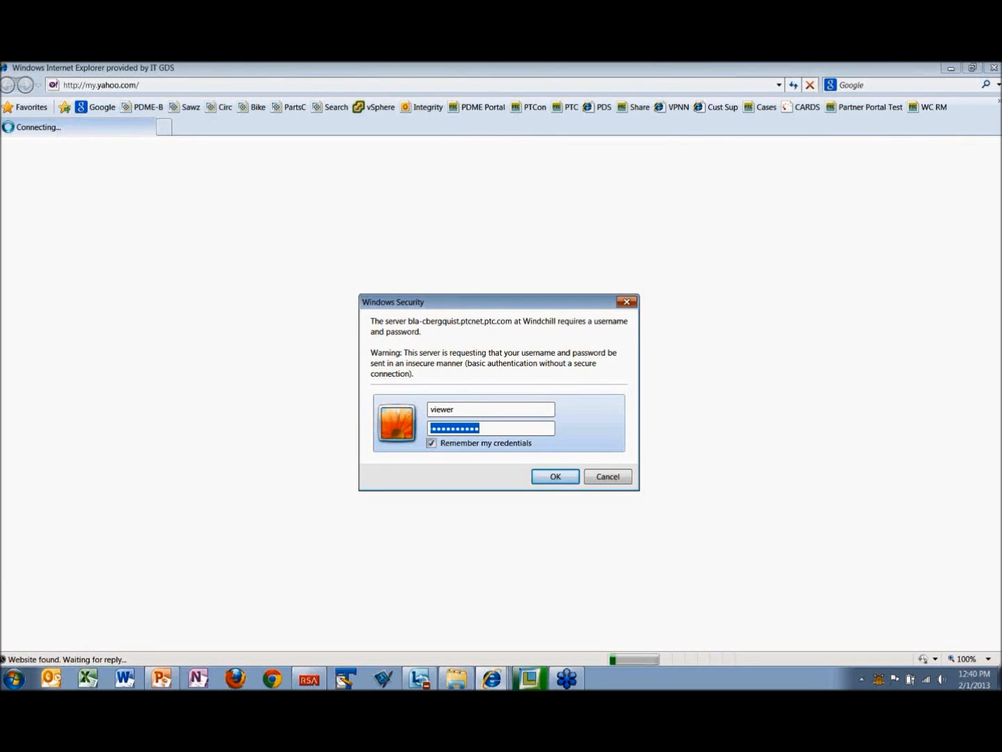
{"action": "type", "text": "••••••"}
{"action": "key", "text": "Return"}
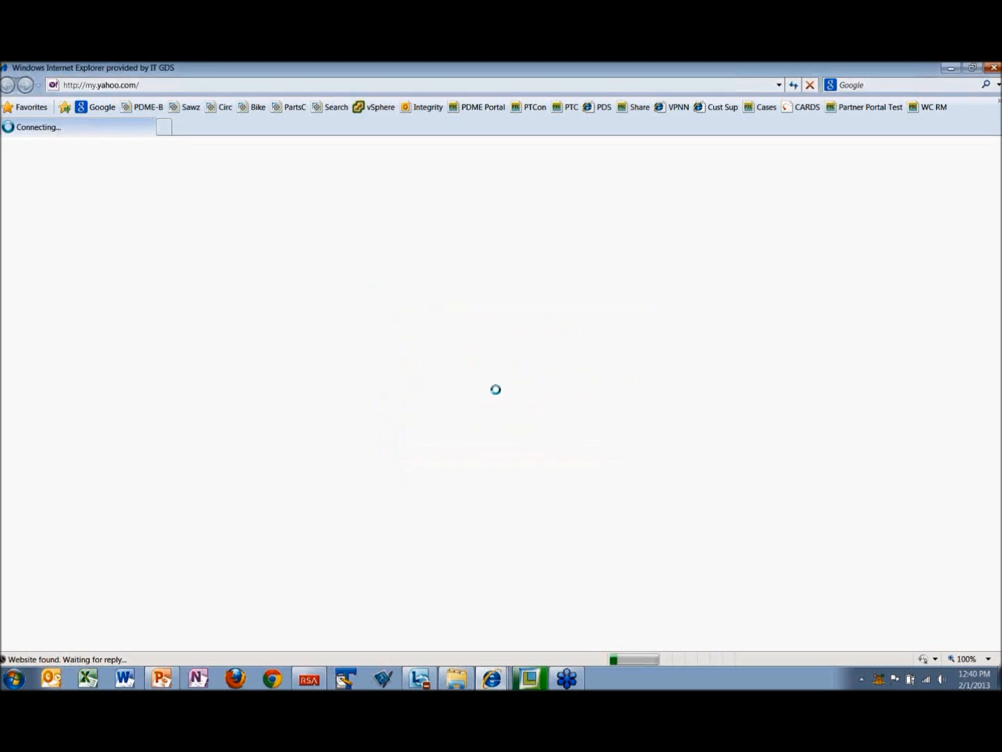
{"action": "type", "text": "••••••••"}
{"action": "key", "text": "Return"}
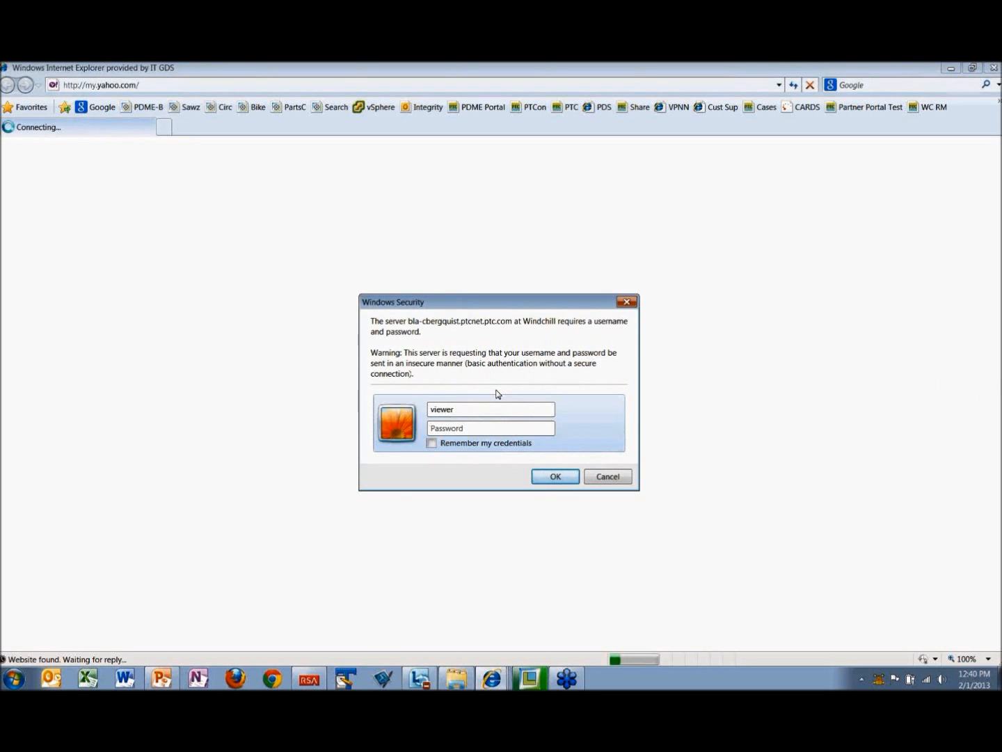
{"action": "type", "text": "••••••"}
{"action": "key", "text": "Return"}
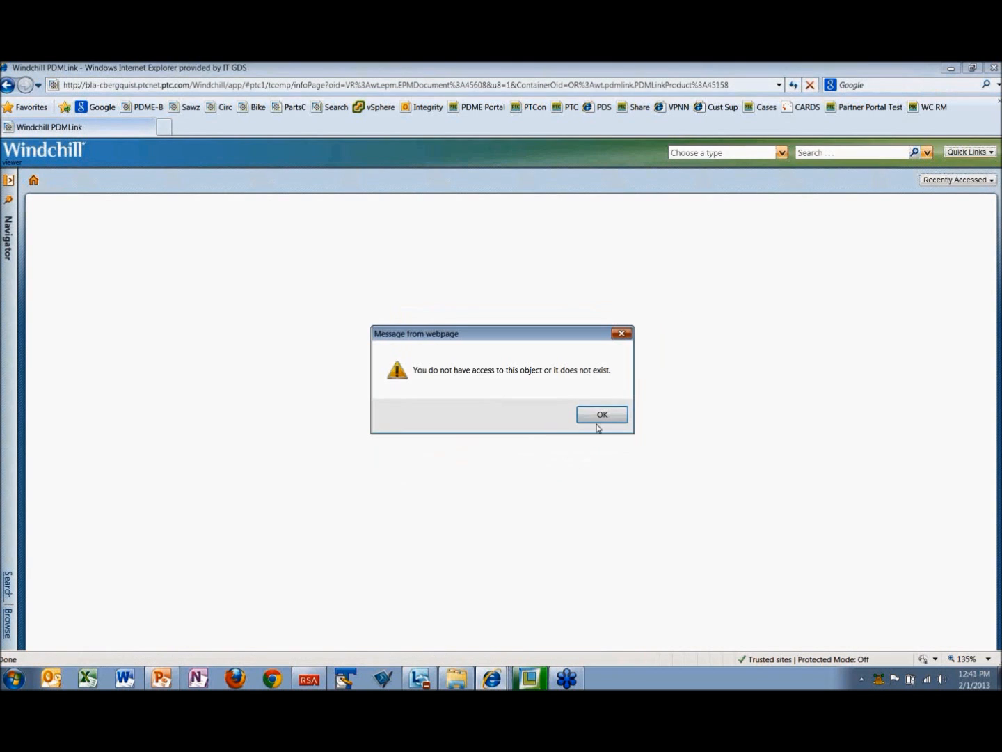
Step: Dismiss the access message, list all products, and examine the Models folder of the Blower product as the viewer account
{"action": "left_click", "coordinate": [603, 414]}
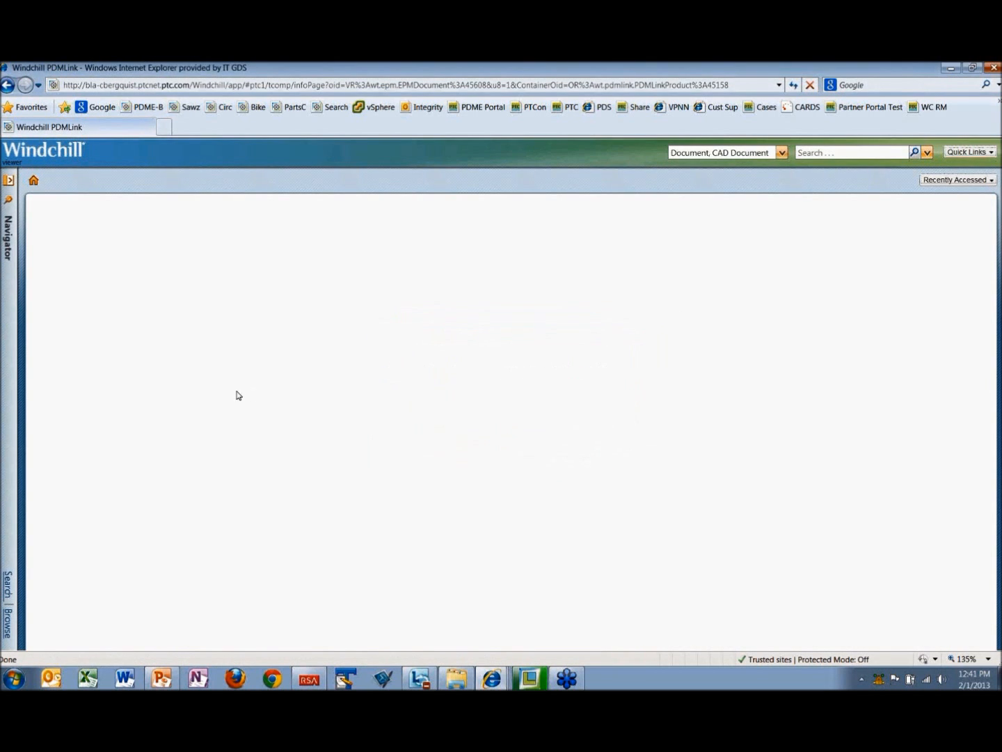
{"action": "left_click", "coordinate": [9, 183]}
{"action": "left_click", "coordinate": [63, 183]}
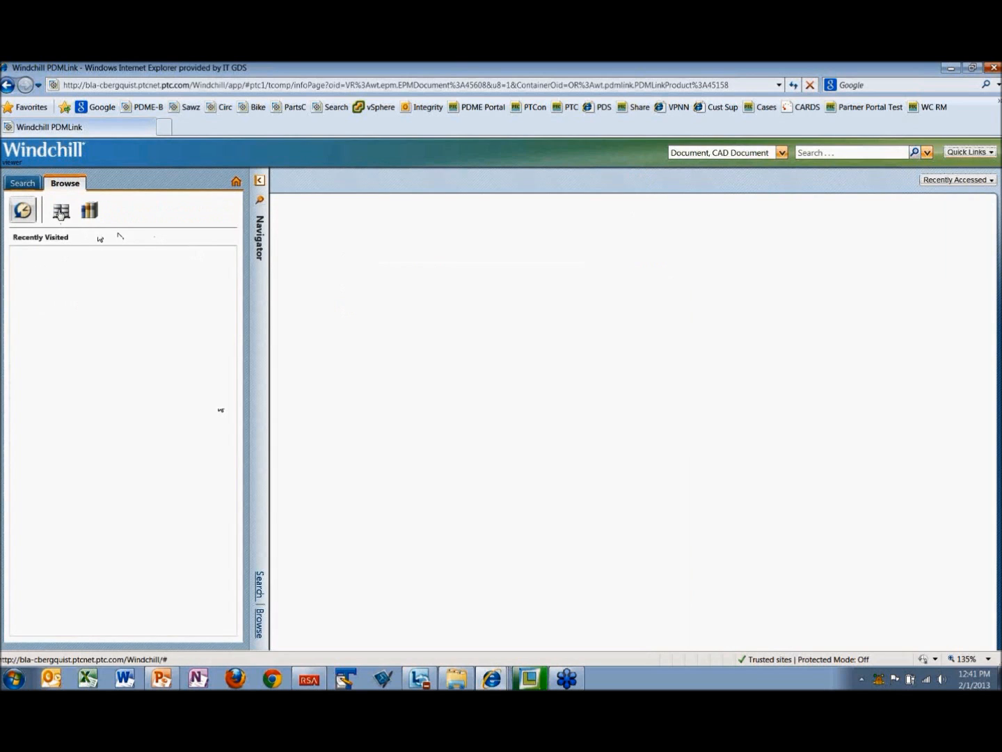
{"action": "left_click", "coordinate": [60, 213]}
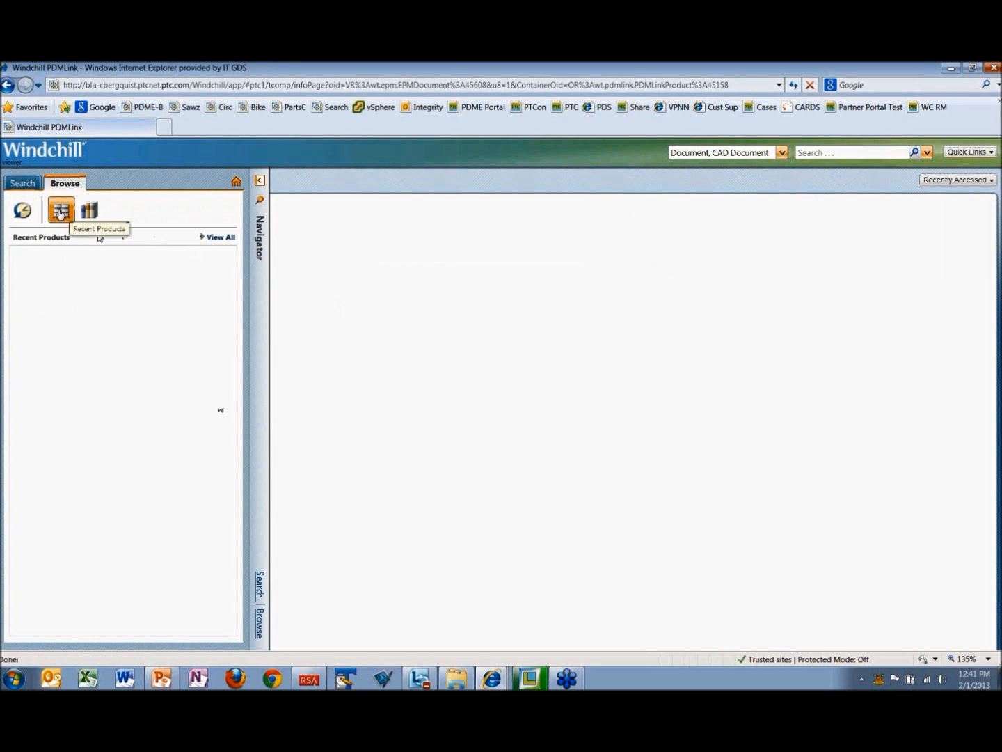
{"action": "left_click", "coordinate": [214, 238]}
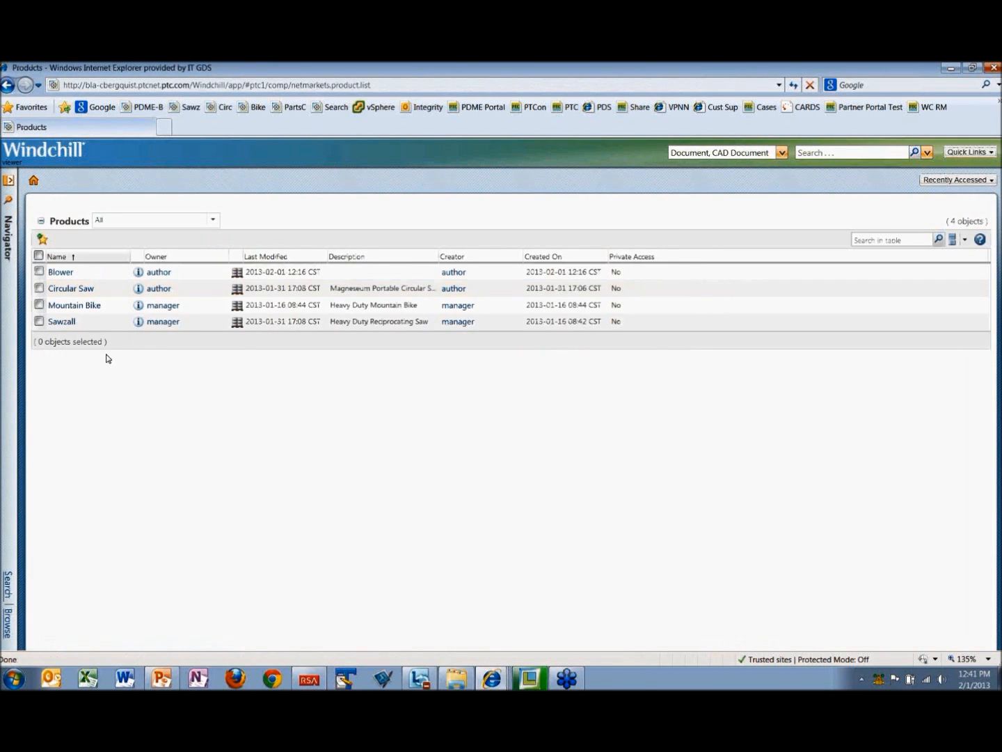
{"action": "left_click", "coordinate": [59, 275]}
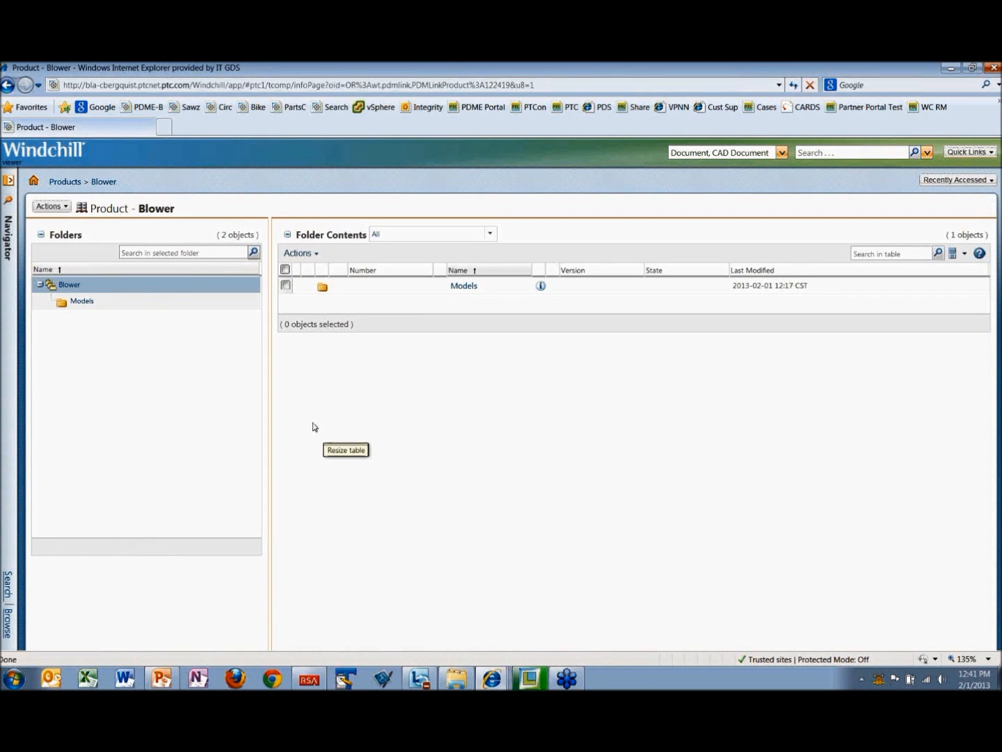
{"action": "left_click", "coordinate": [461, 286]}
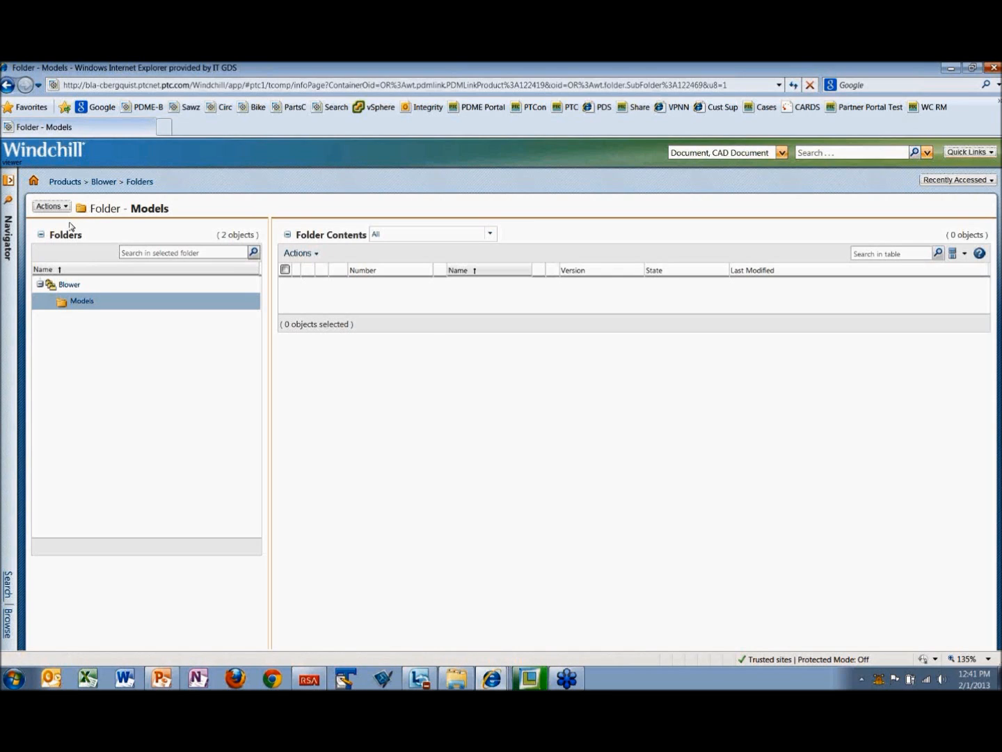
Step: Open the Blower product's team, list its members by role, and examine the groups under the CAD Author and Viewer roles
{"action": "left_click", "coordinate": [9, 183]}
{"action": "left_click", "coordinate": [16, 253]}
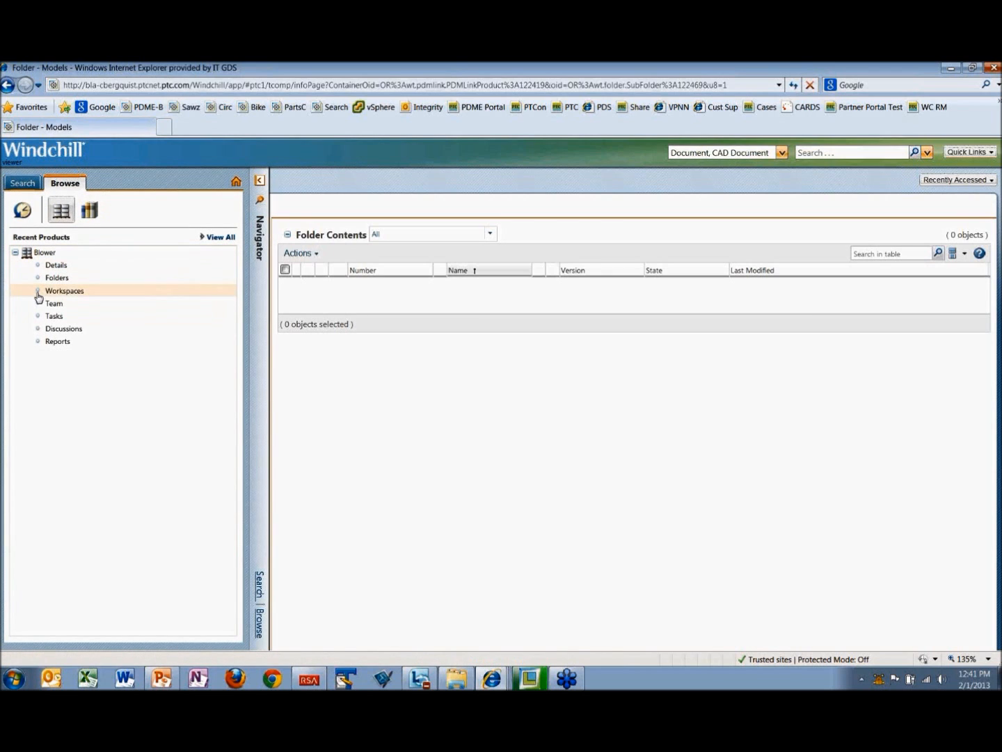
{"action": "left_click", "coordinate": [48, 303]}
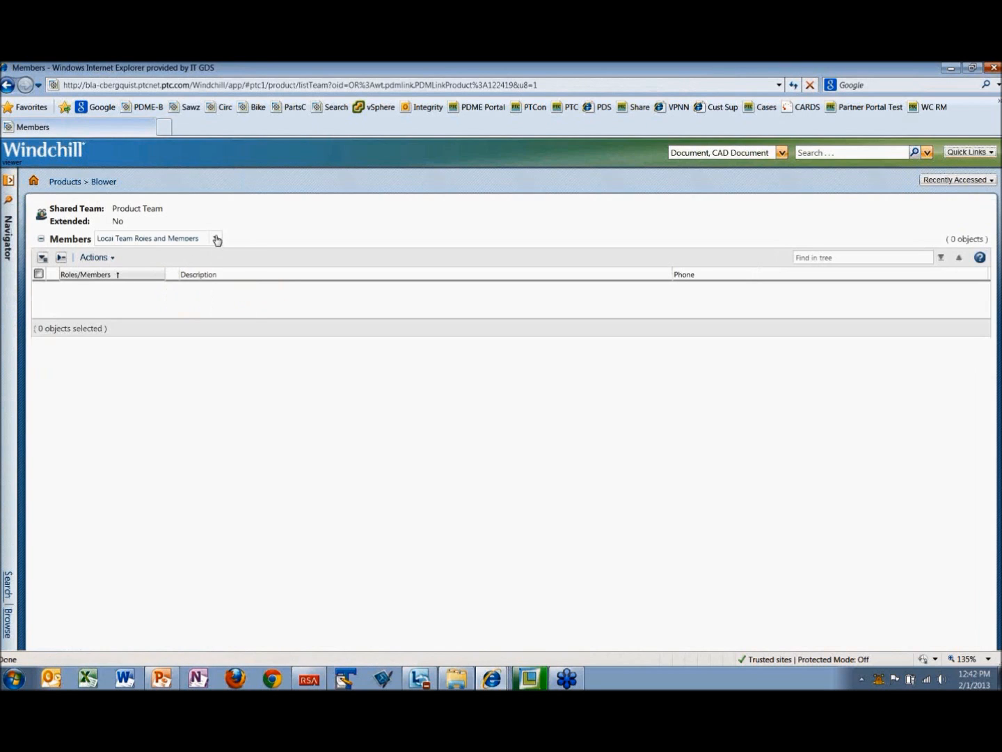
{"action": "left_click", "coordinate": [216, 239]}
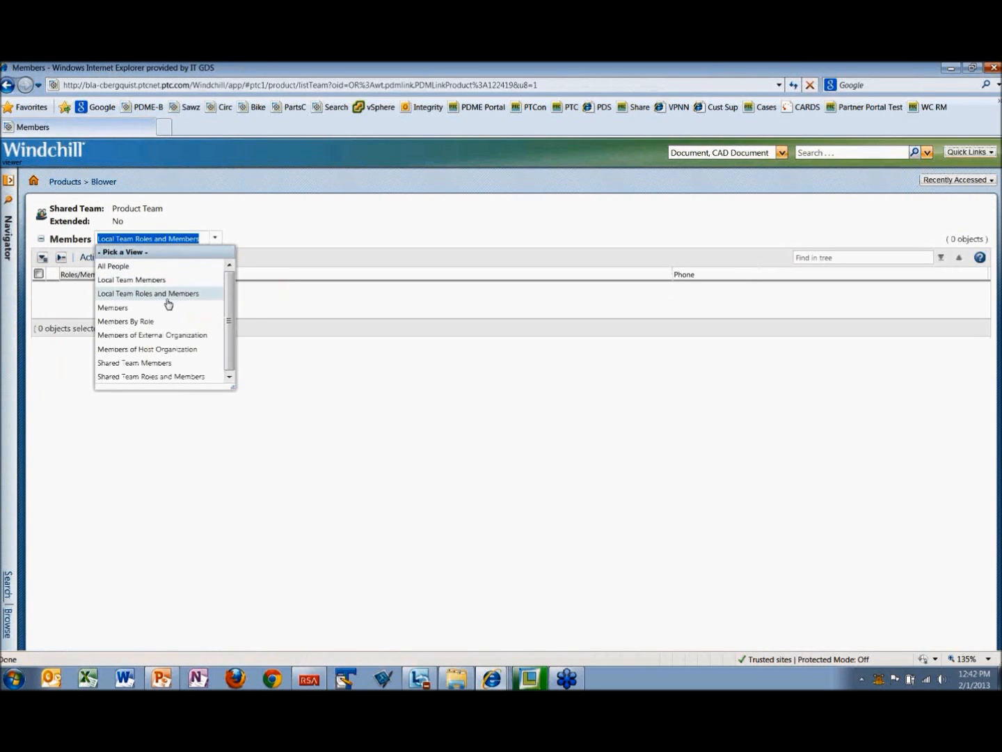
{"action": "left_click", "coordinate": [147, 323]}
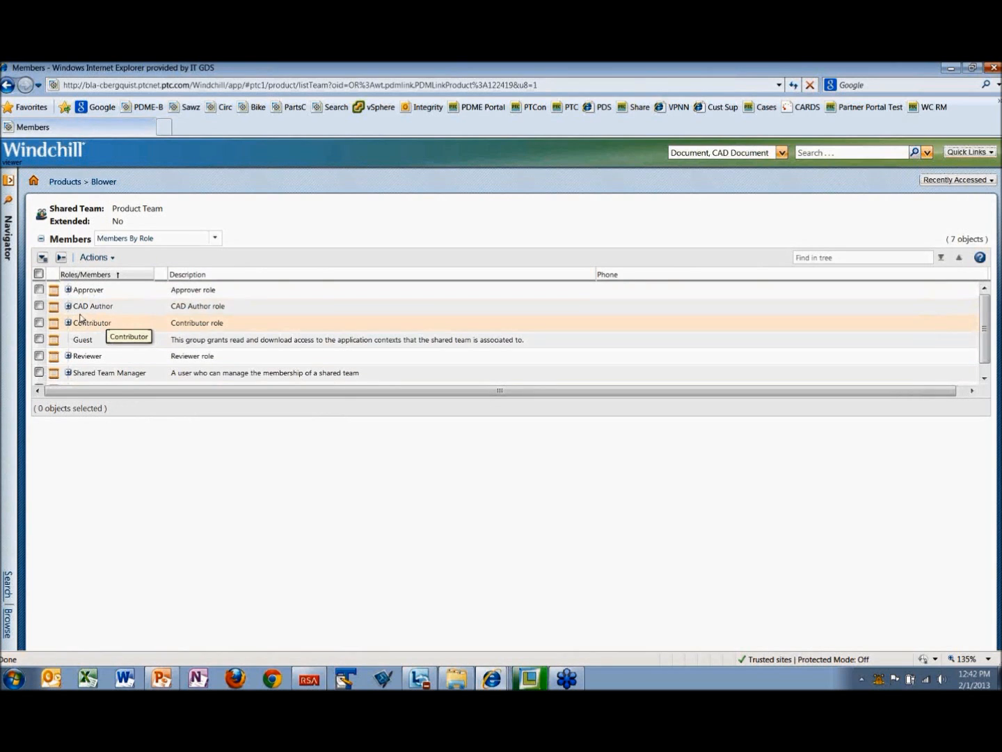
{"action": "left_click", "coordinate": [67, 308]}
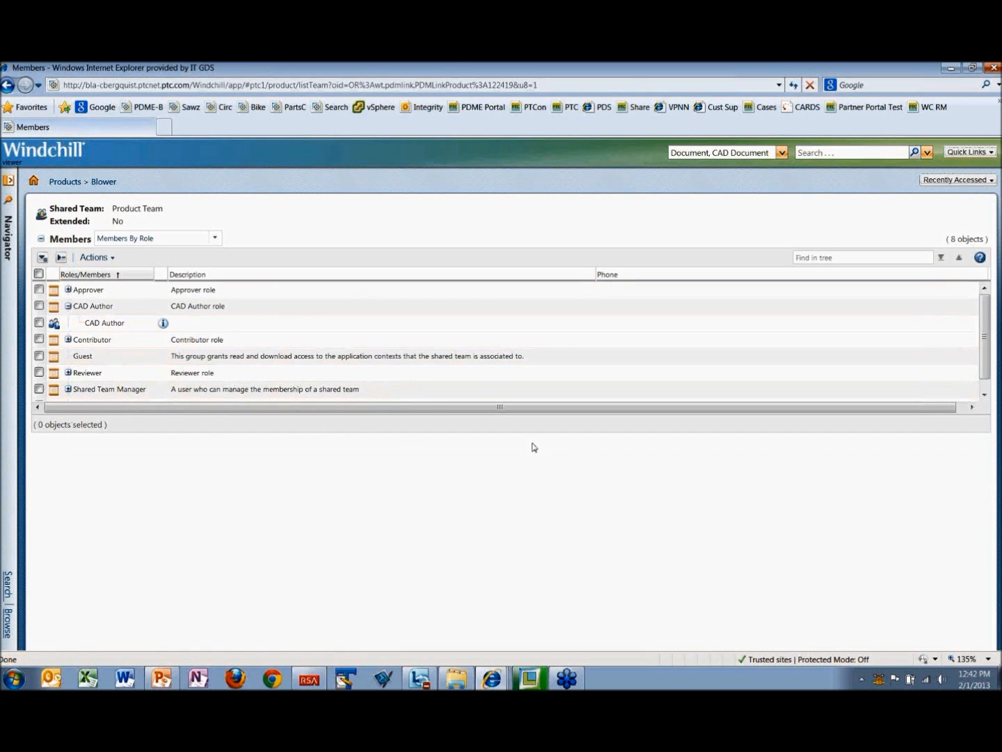
{"action": "left_click_drag", "start_coordinate": [503, 433], "coordinate": [505, 514]}
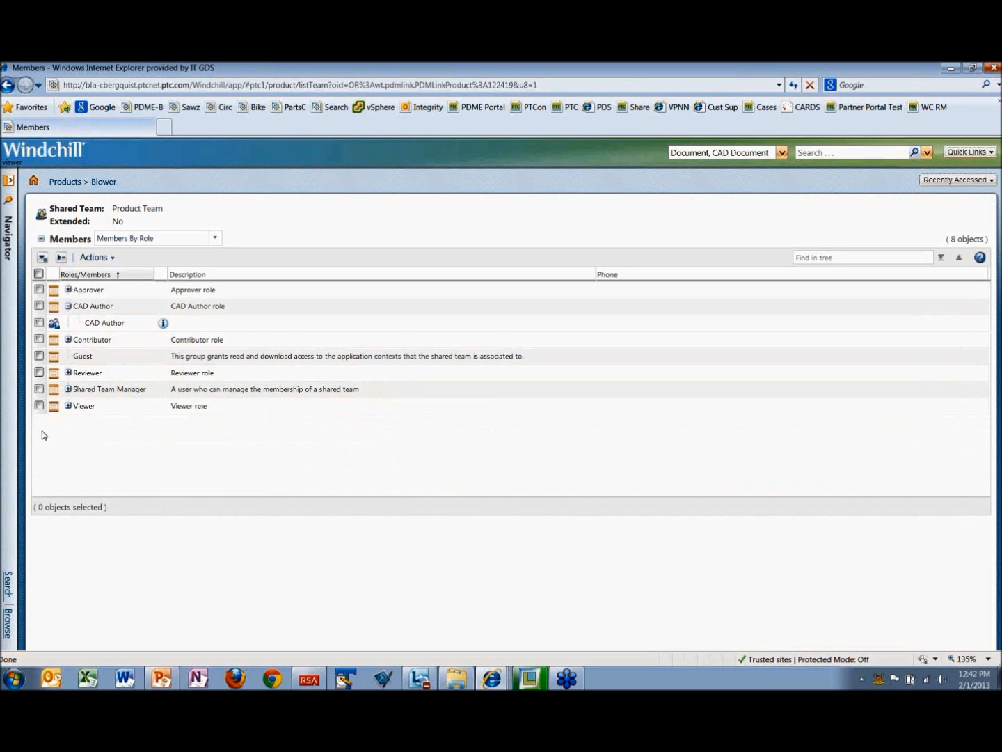
{"action": "left_click", "coordinate": [68, 407]}
Step: Switch to the author account's Sawzall browser window and open the Blower product from the product list
{"action": "left_click", "coordinate": [487, 680]}
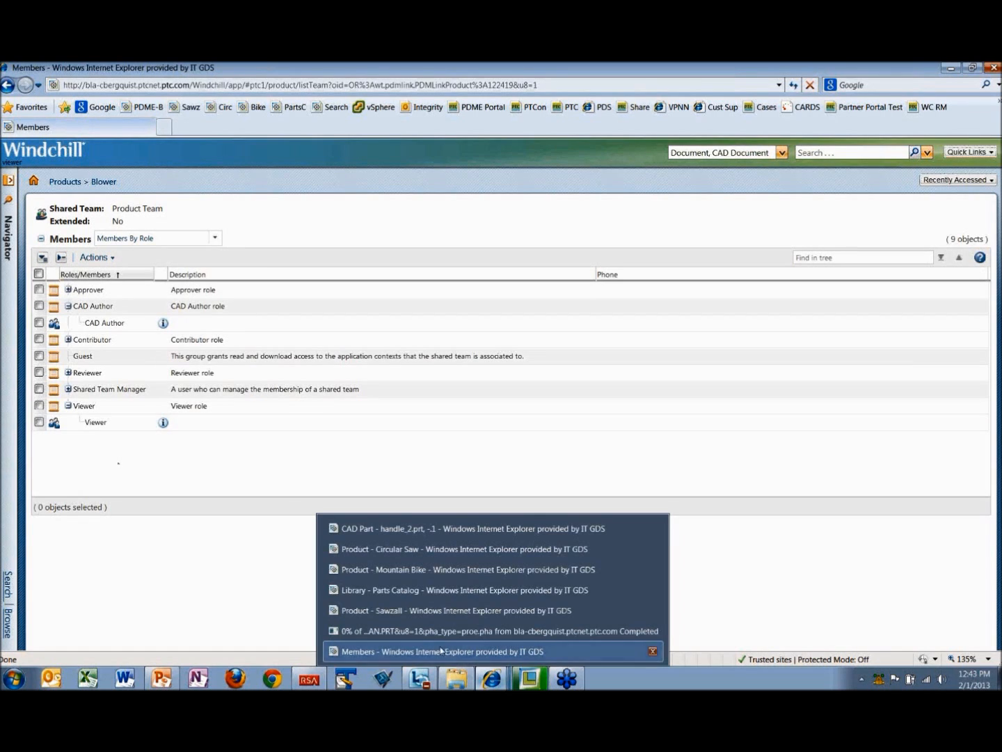
{"action": "left_click", "coordinate": [388, 611]}
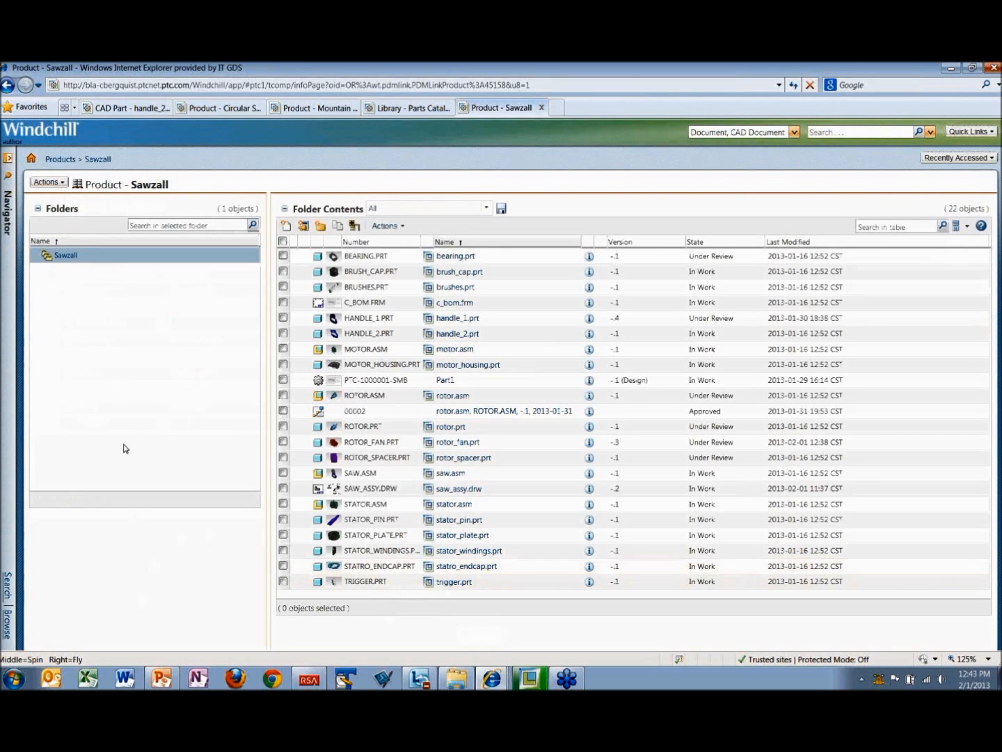
{"action": "left_click", "coordinate": [65, 160]}
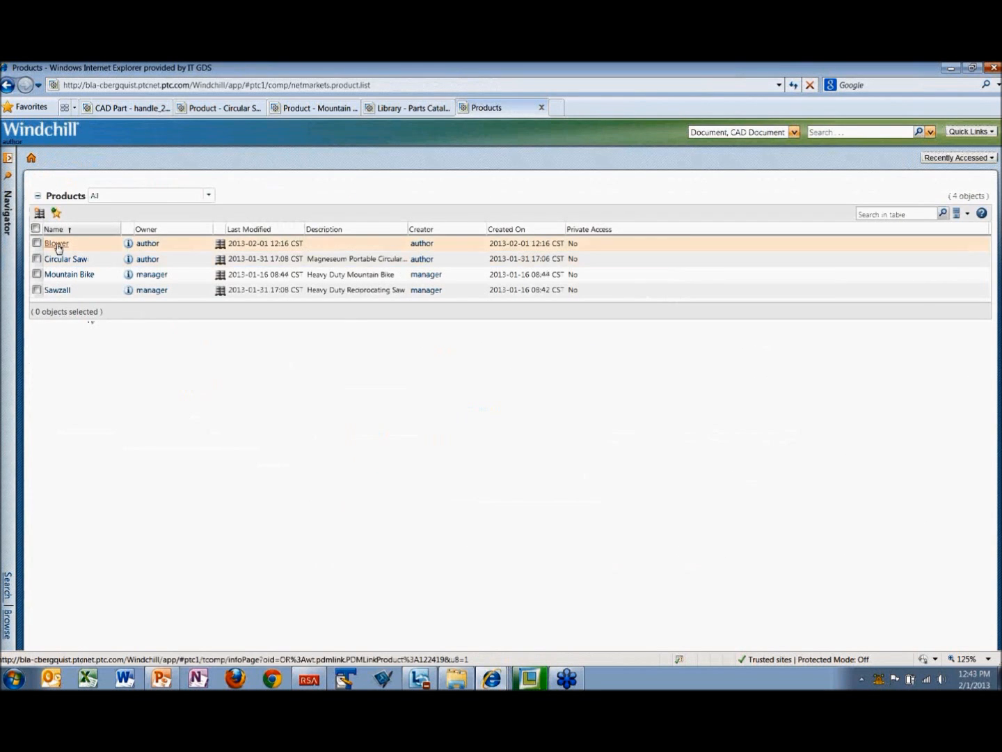
{"action": "left_click", "coordinate": [59, 244]}
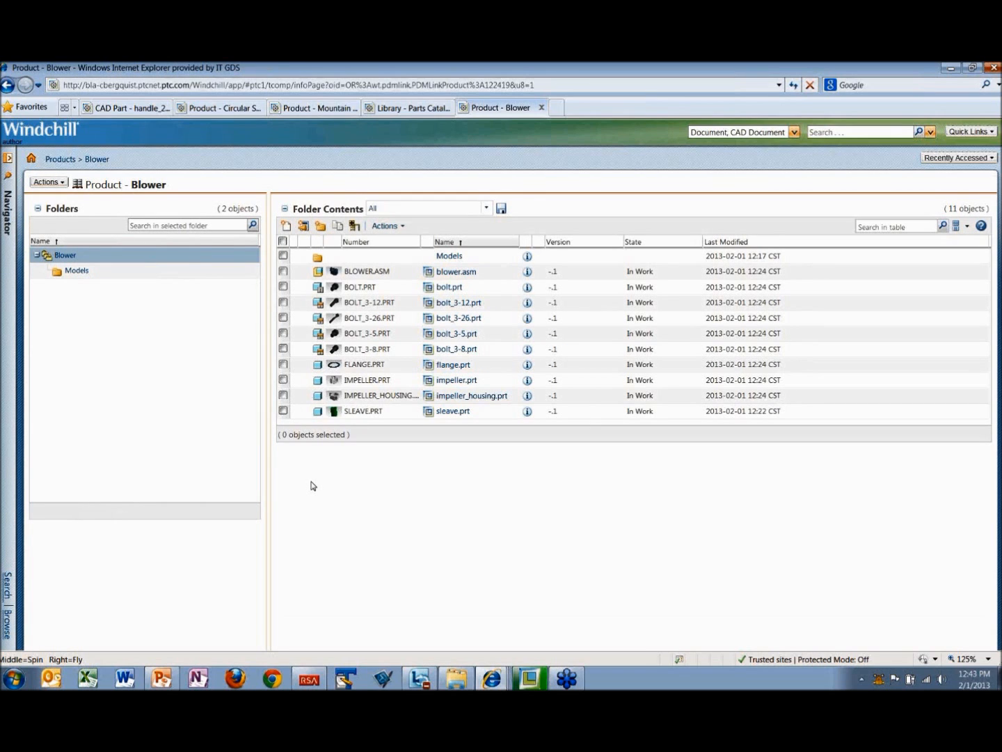
Step: Create a new promotion request for BLOWER.ASM with the default collection applied and continue to its promotion objects
{"action": "right_click", "coordinate": [364, 273]}
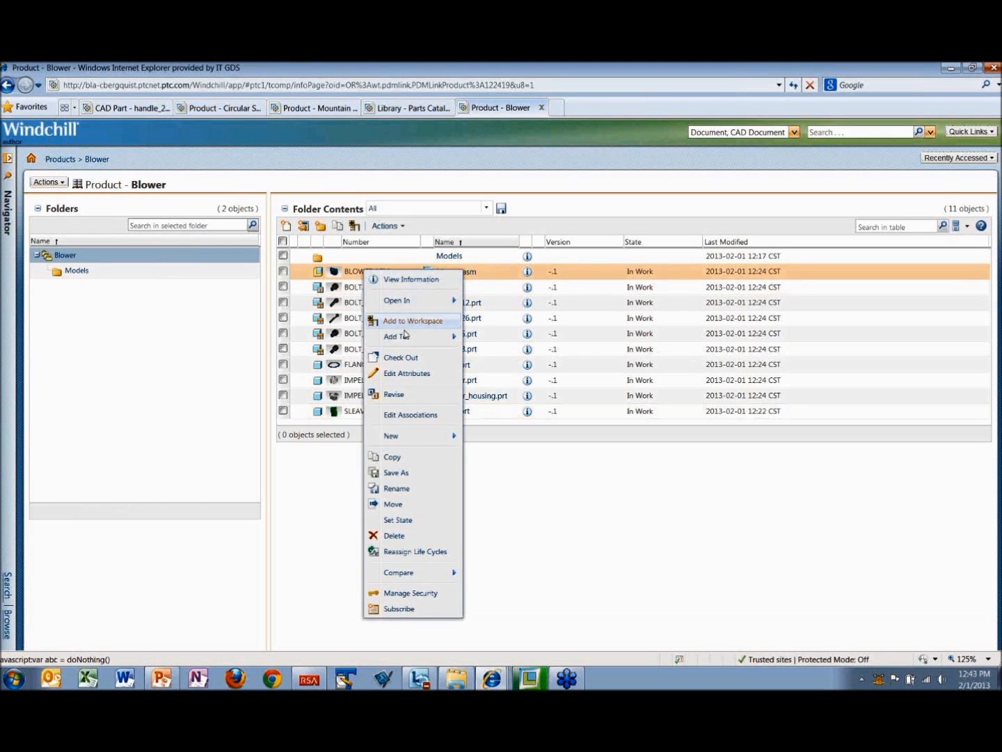
{"action": "mouse_move", "coordinate": [410, 438]}
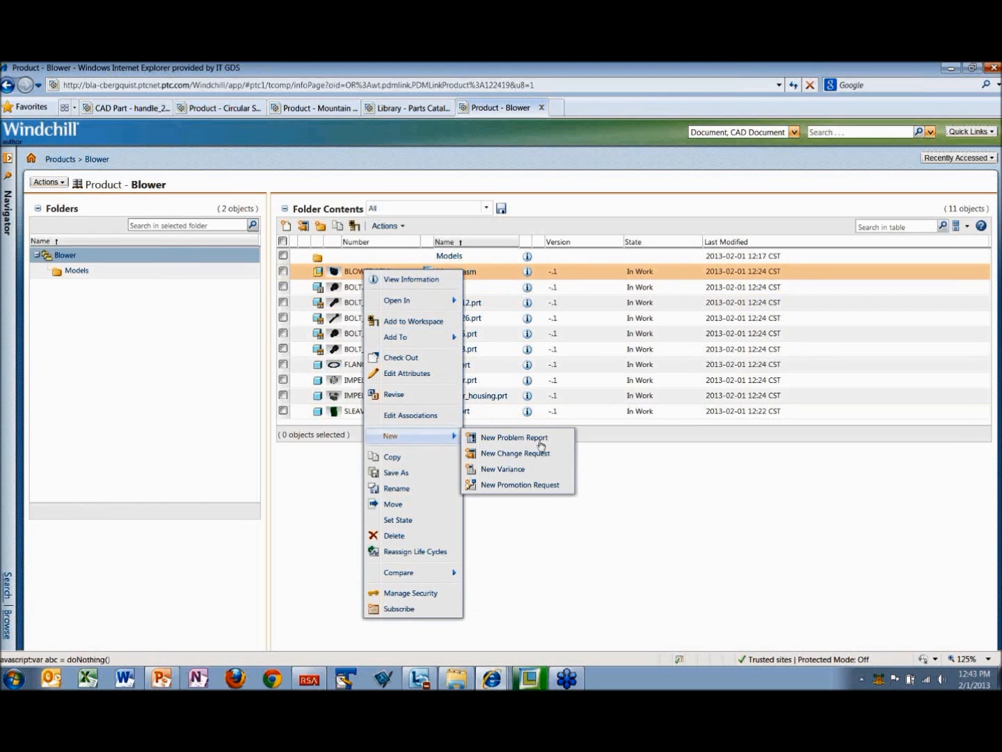
{"action": "left_click", "coordinate": [532, 491]}
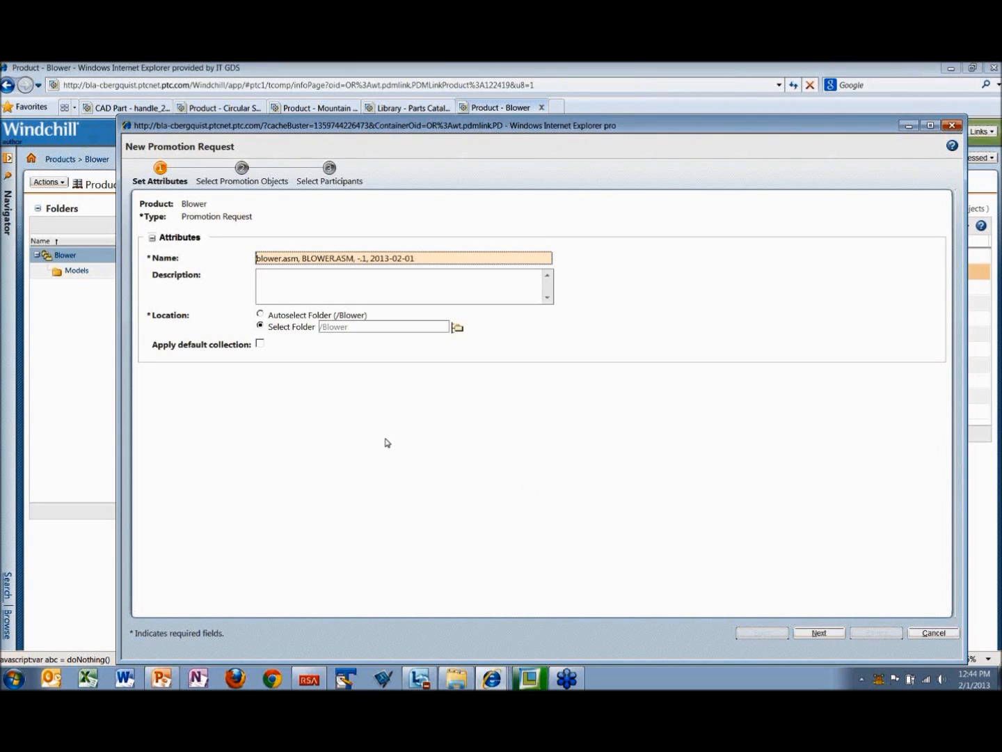
{"action": "left_click", "coordinate": [260, 344]}
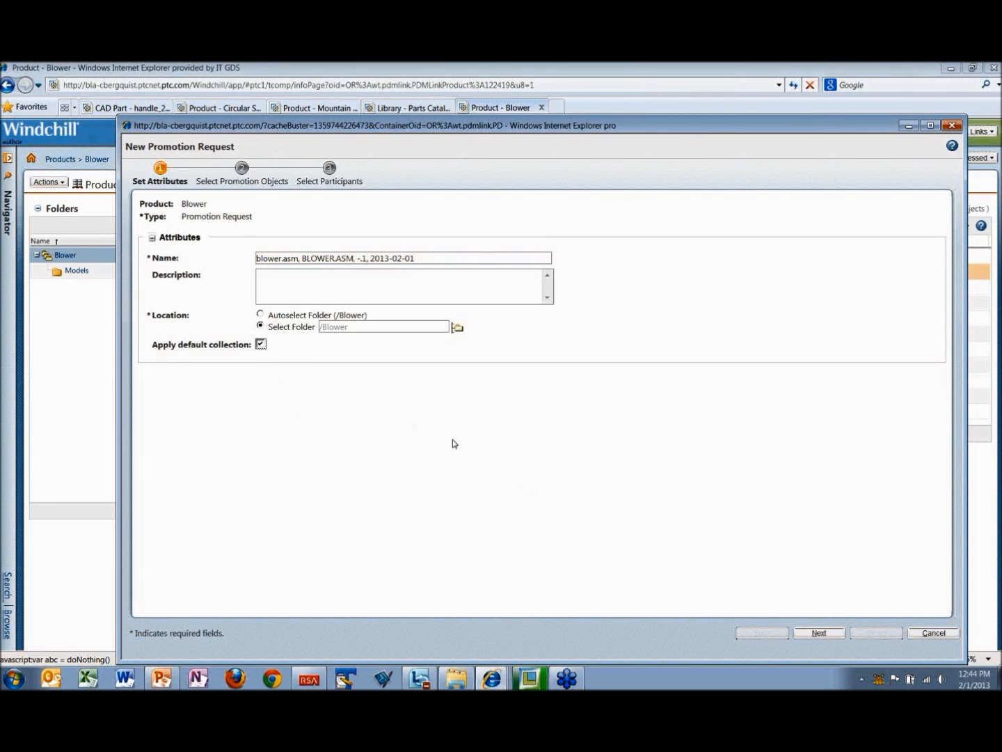
{"action": "left_click", "coordinate": [826, 635]}
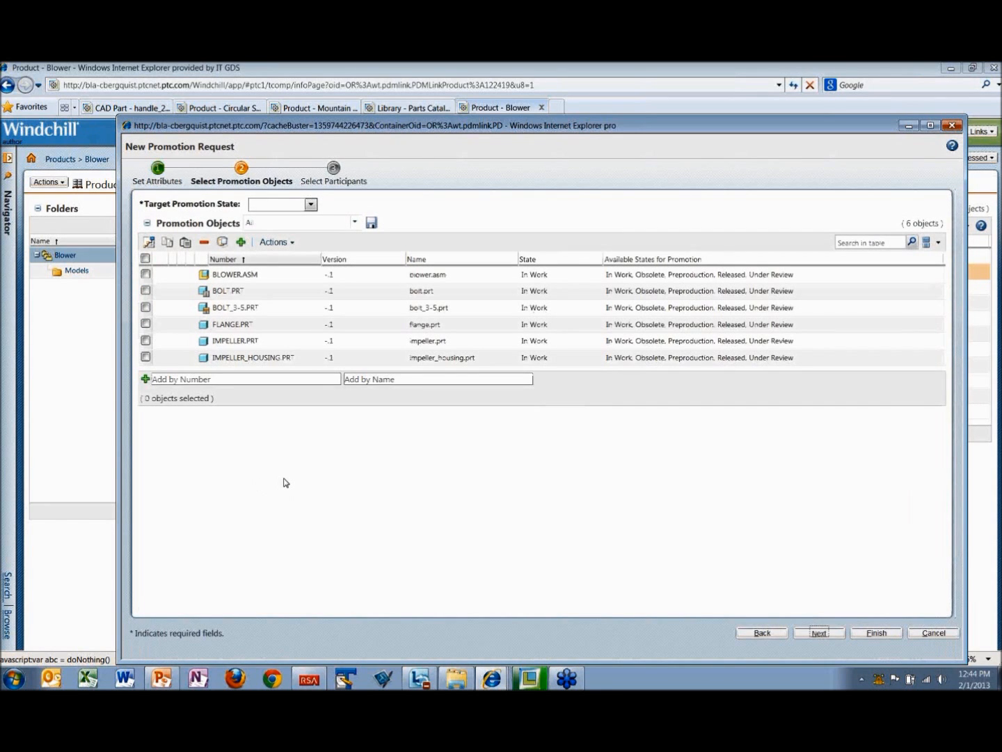
Step: Select all promotion objects, set the target promotion state to Released, and mark them for promotion
{"action": "left_click", "coordinate": [146, 259]}
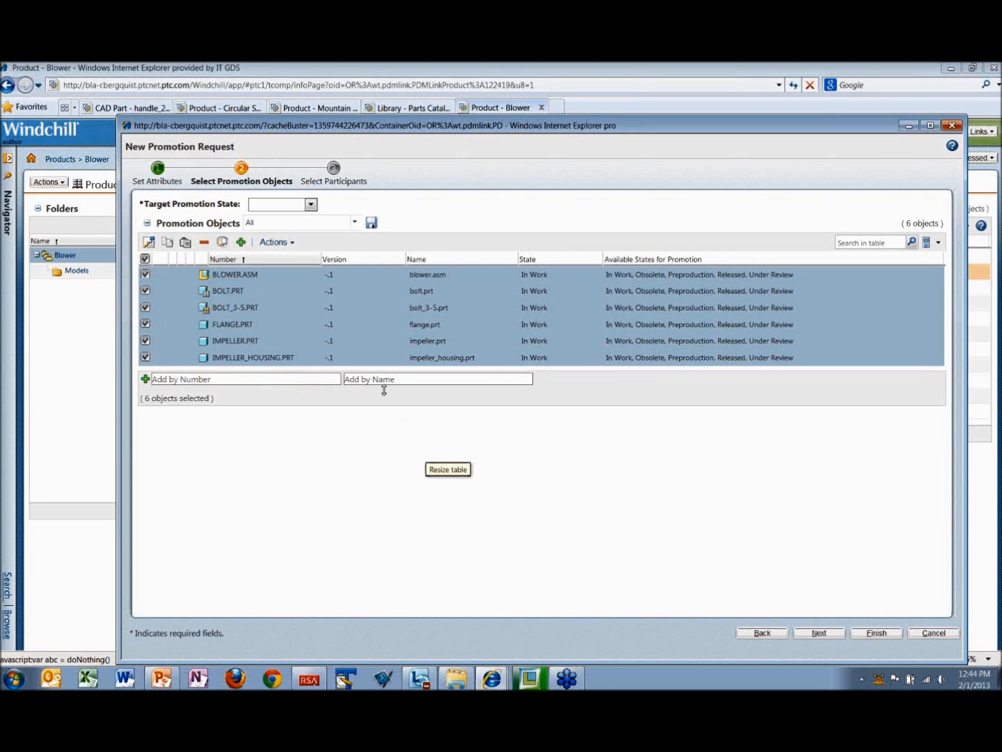
{"action": "left_click", "coordinate": [310, 204]}
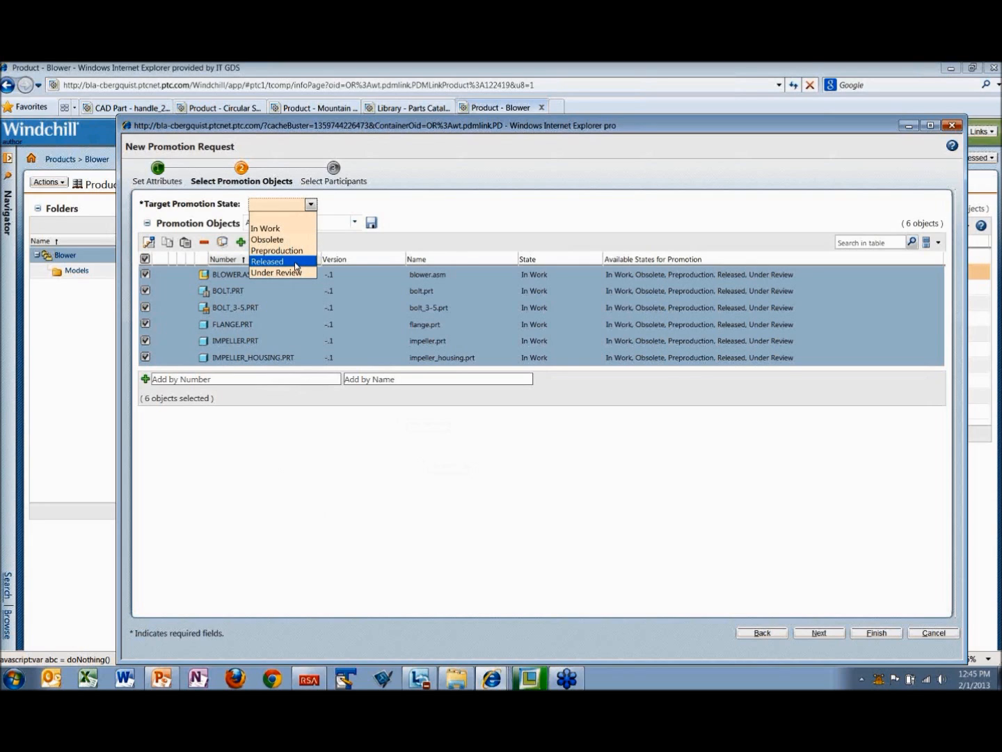
{"action": "left_click", "coordinate": [296, 263]}
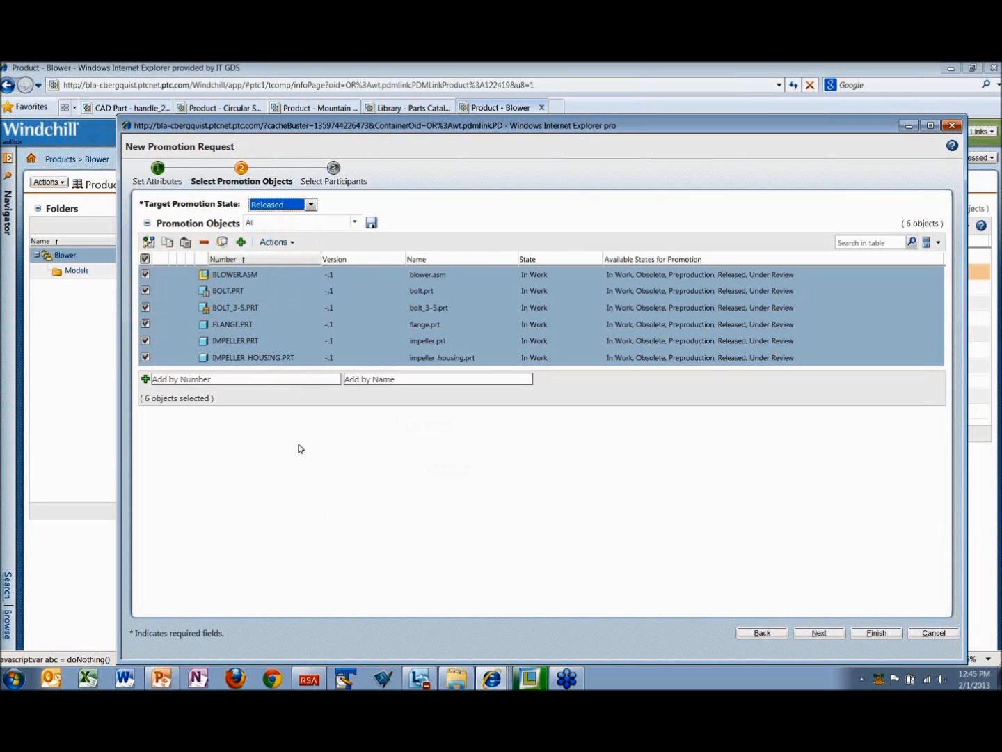
{"action": "left_click", "coordinate": [148, 241]}
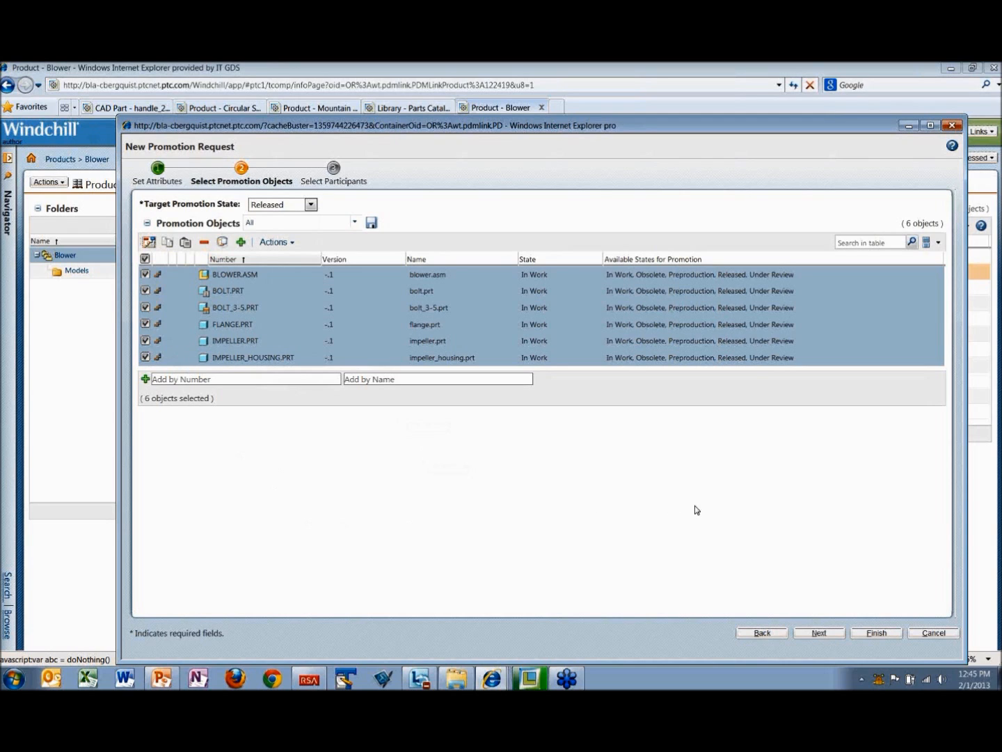
Step: Choose the Promotion Request Review Process, assign the Manager group as reviewer, and submit the promotion request
{"action": "left_click", "coordinate": [334, 171]}
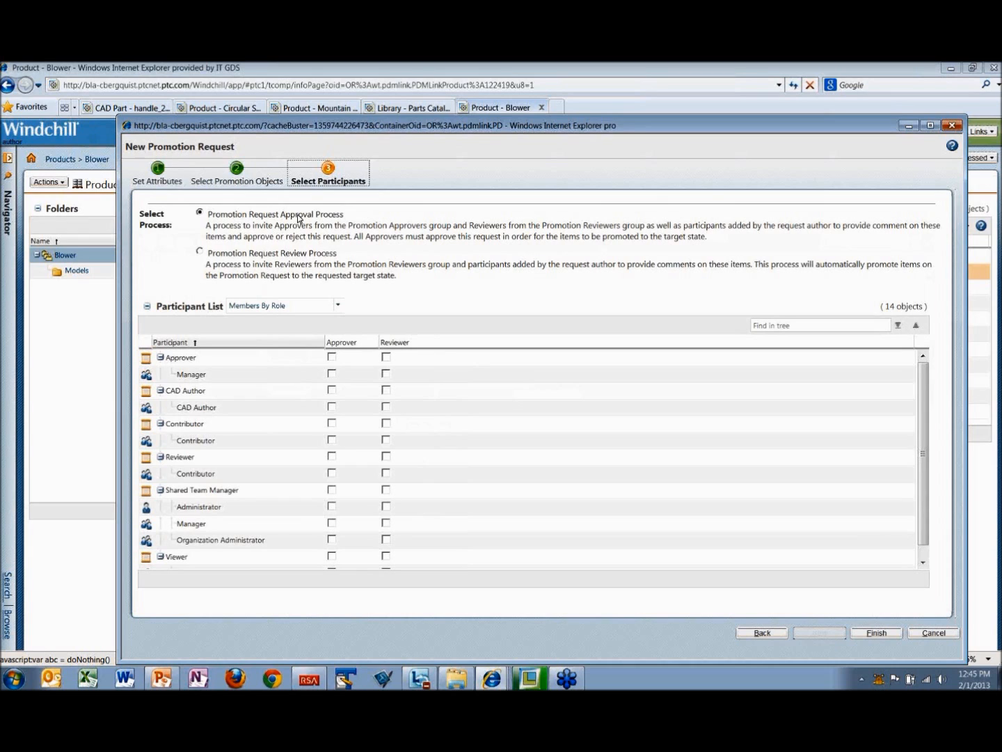
{"action": "left_click", "coordinate": [200, 254]}
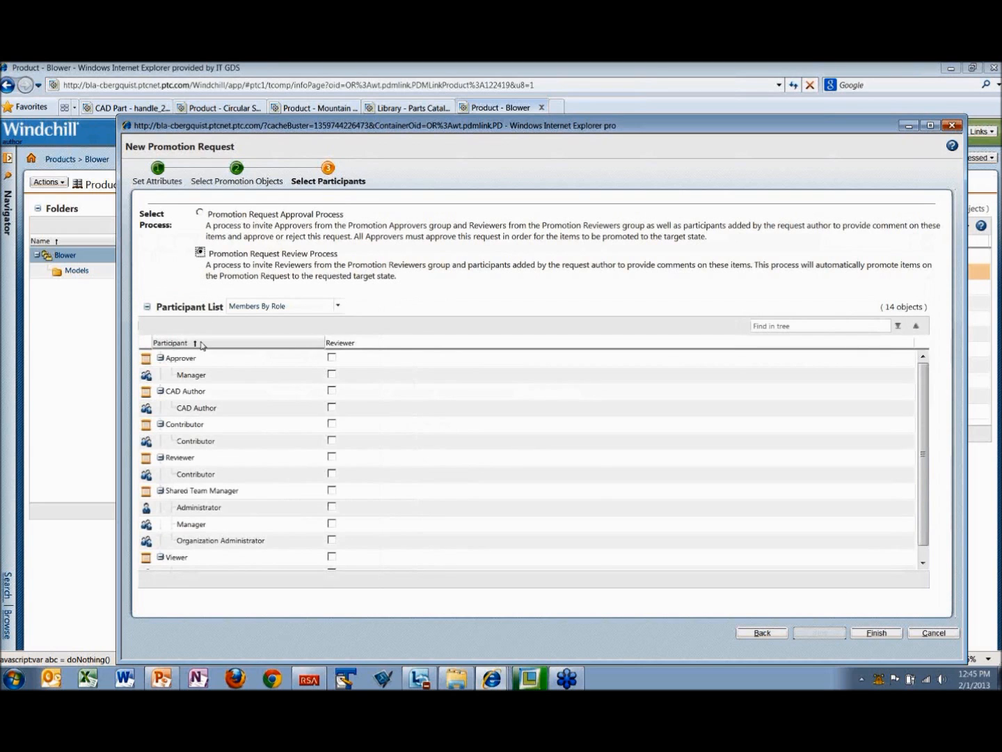
{"action": "left_click", "coordinate": [332, 375]}
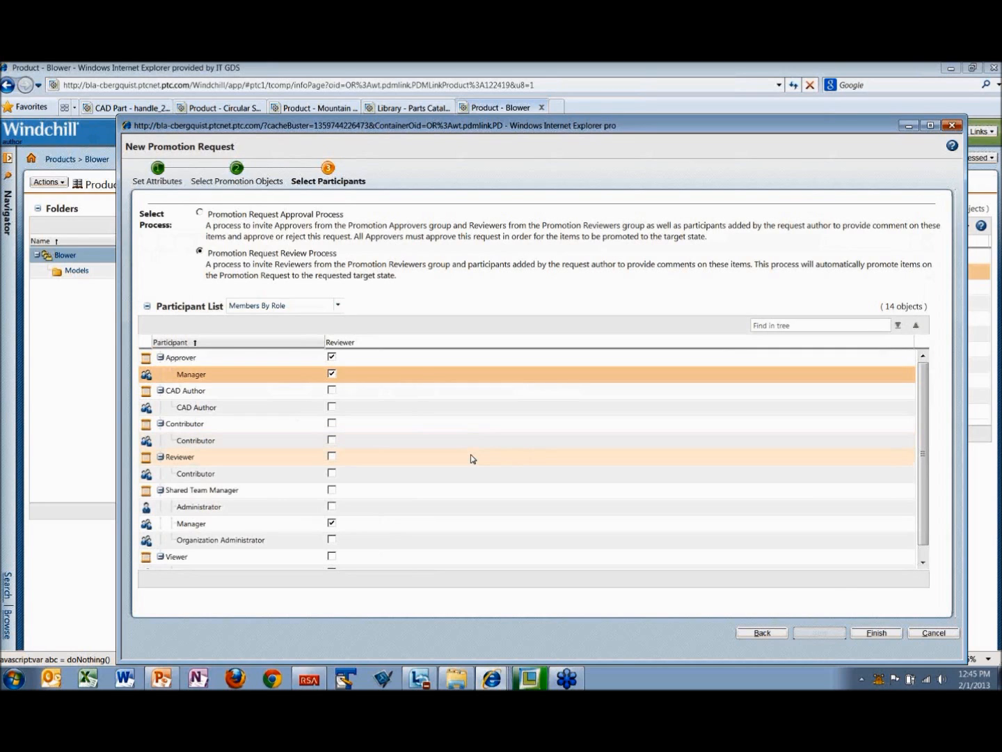
{"action": "left_click", "coordinate": [881, 634]}
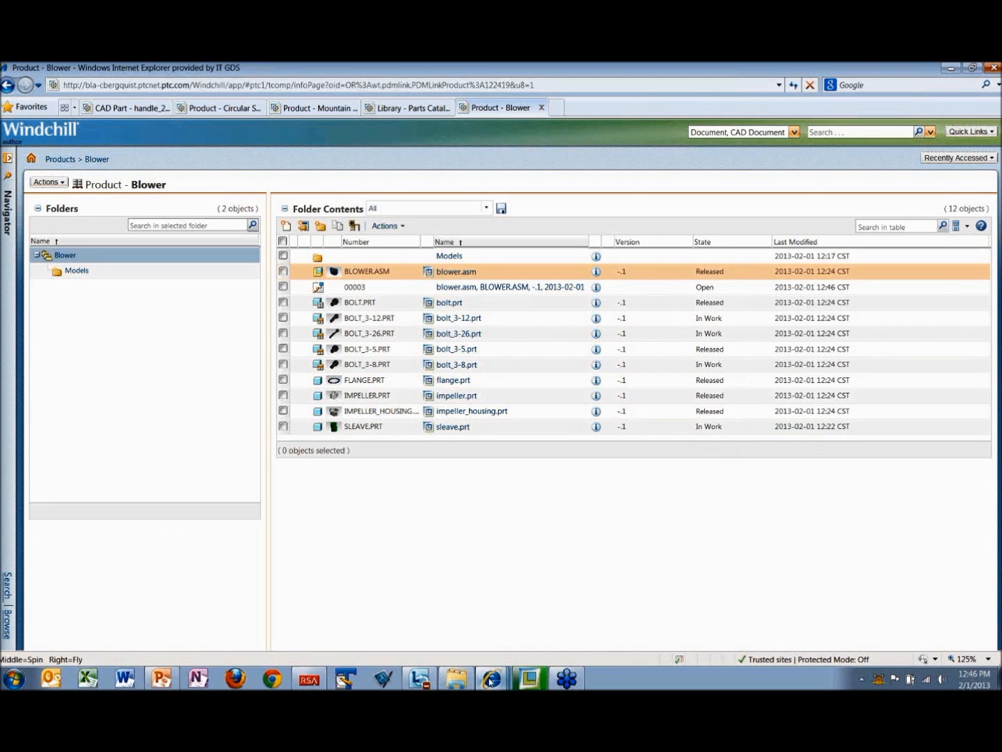
Step: Switch to the viewer account's window, refresh the Blower product, and examine the contents of its top-level and Models folders
{"action": "mouse_move", "coordinate": [491, 681]}
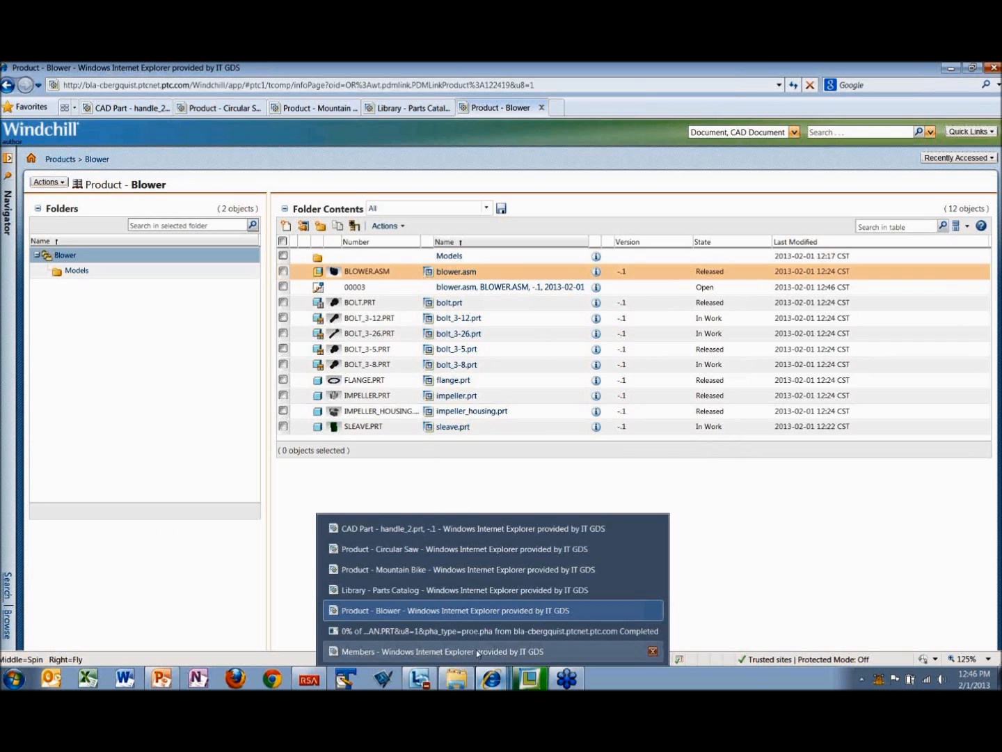
{"action": "left_click", "coordinate": [476, 650]}
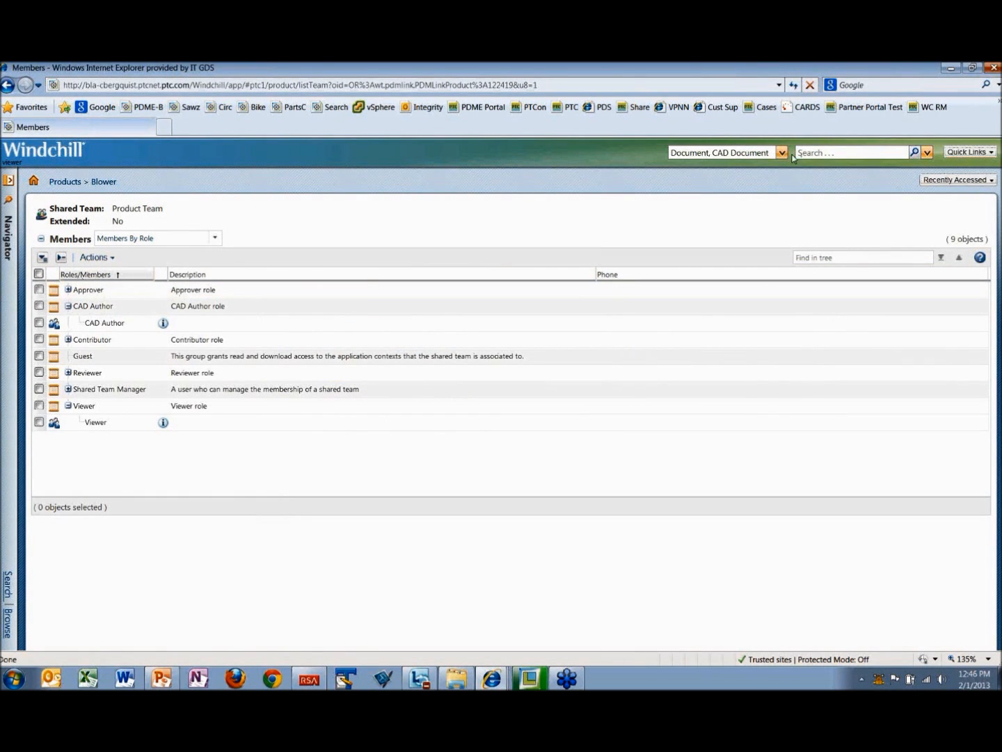
{"action": "left_click", "coordinate": [102, 181]}
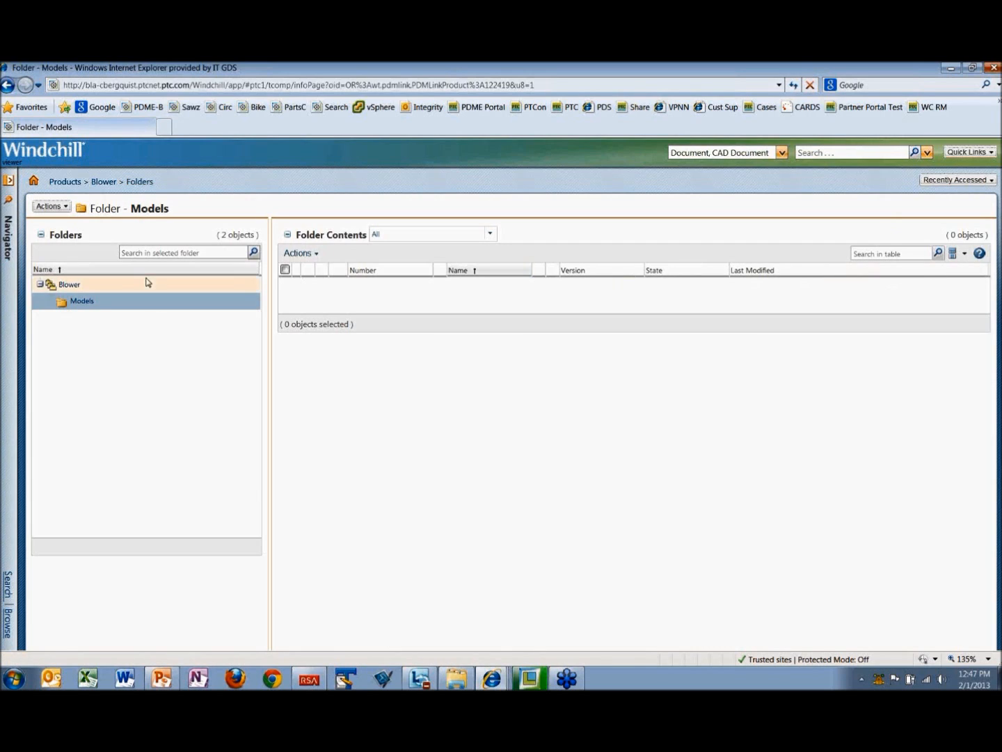
{"action": "left_click", "coordinate": [794, 86]}
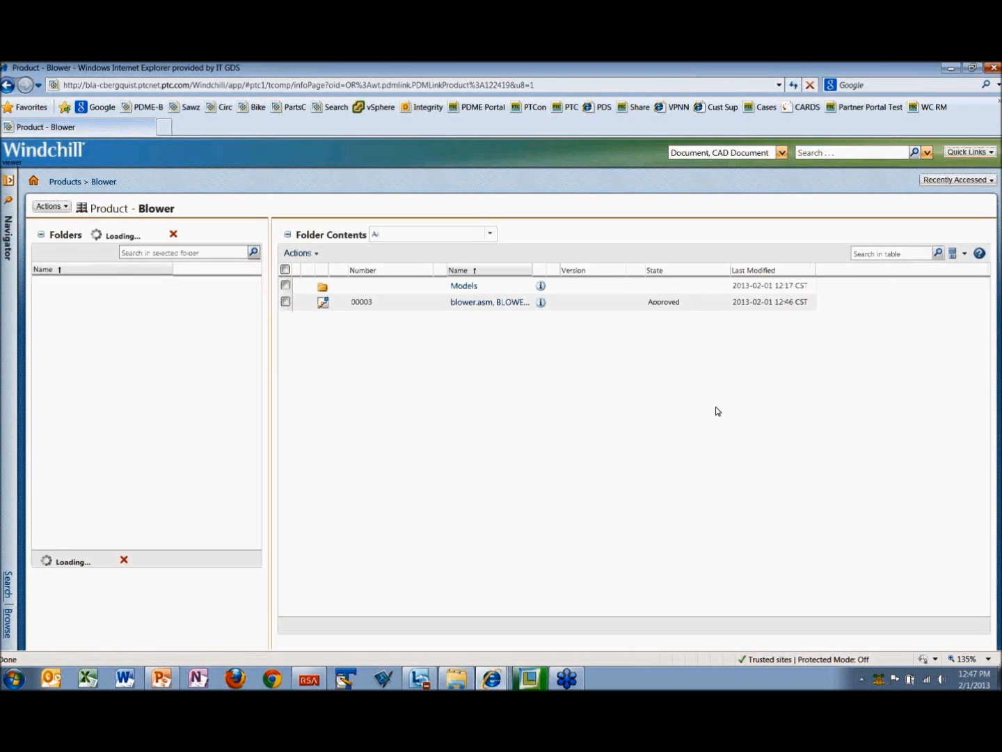
{"action": "left_click", "coordinate": [465, 285]}
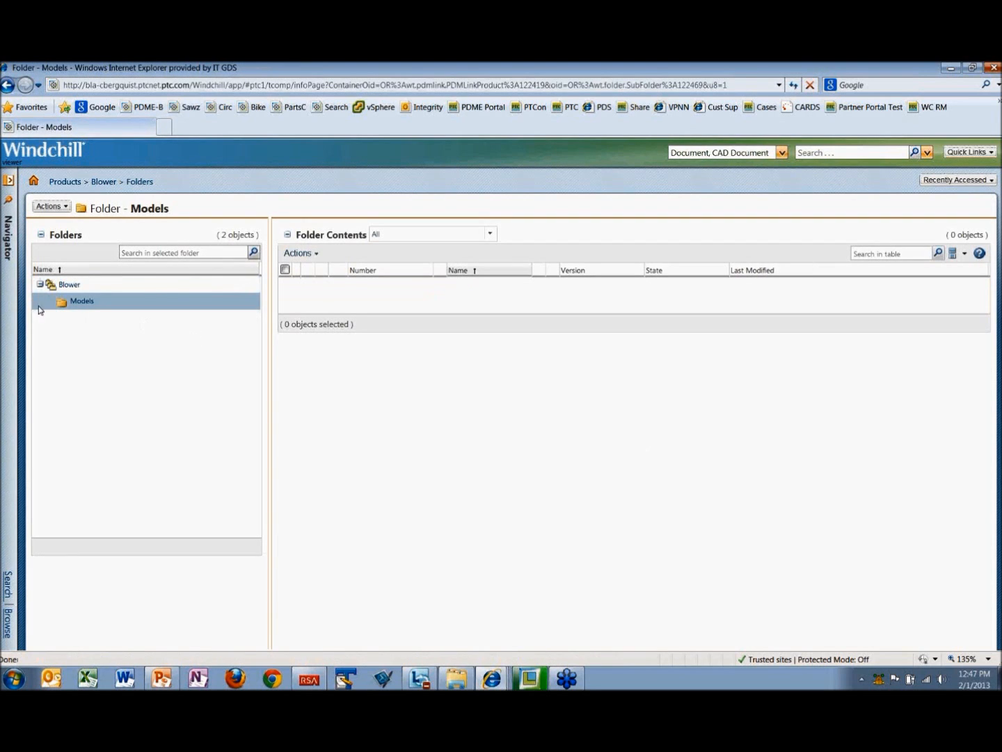
{"action": "left_click", "coordinate": [65, 286]}
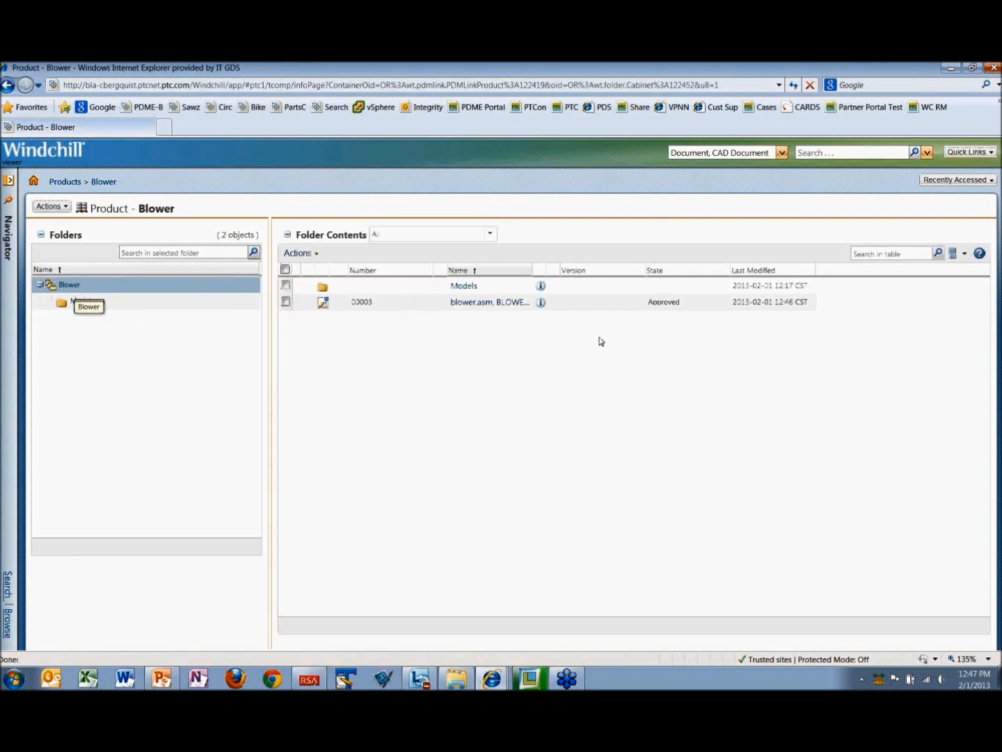
Step: Examine the blower.asm promotion request's details and maturity history, and return to the list of products
{"action": "left_click", "coordinate": [485, 302]}
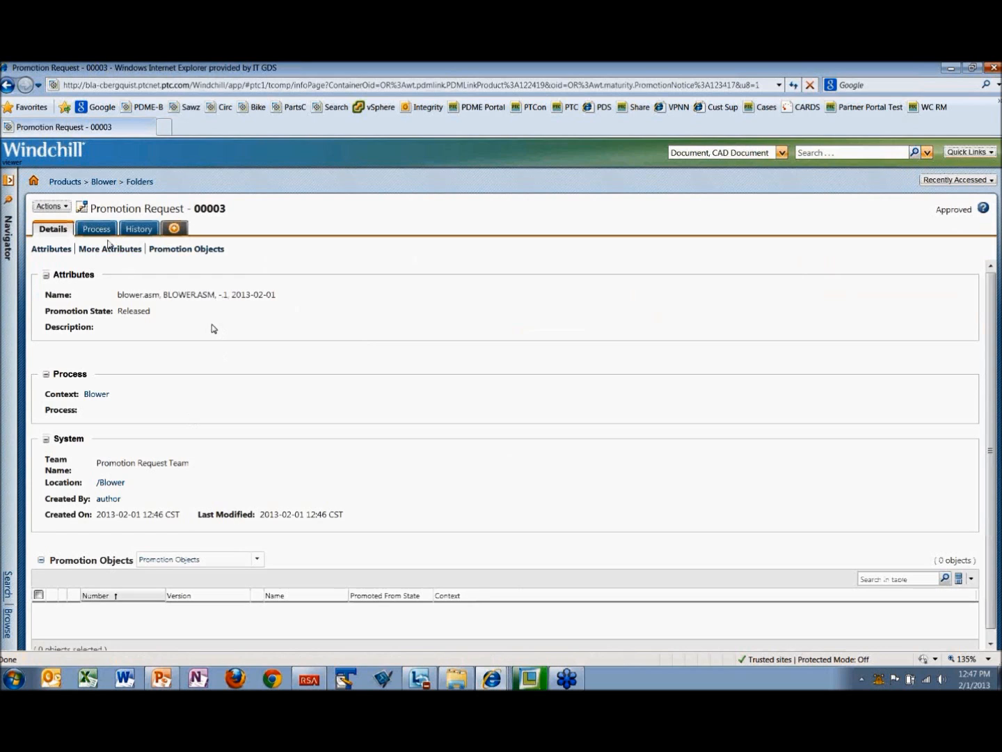
{"action": "left_click", "coordinate": [138, 229]}
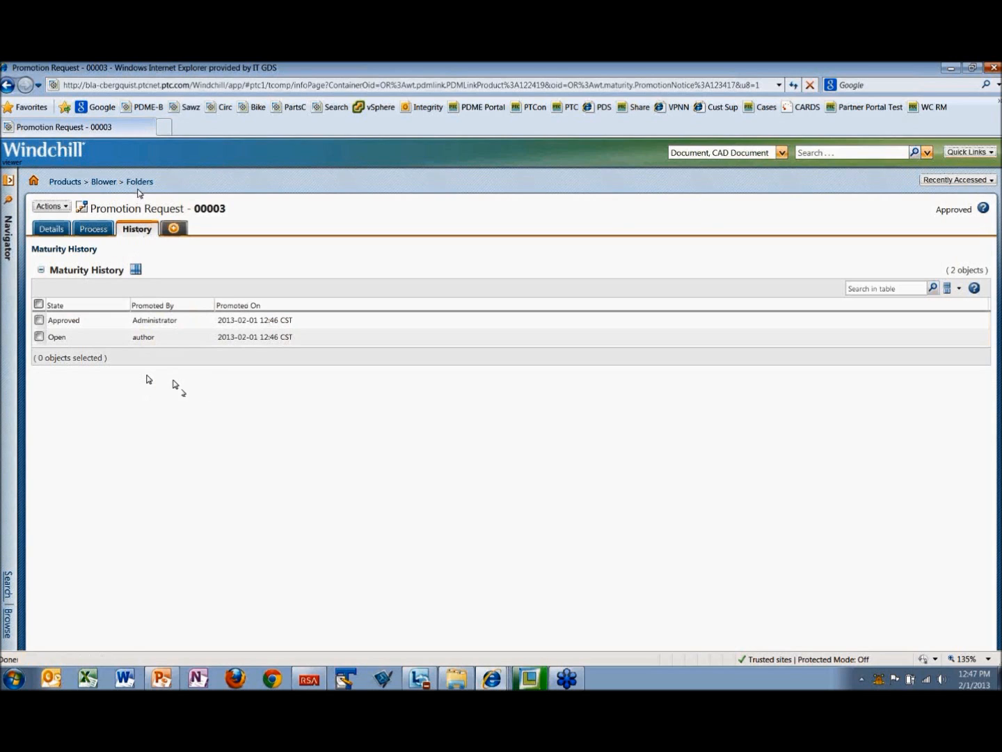
{"action": "left_click", "coordinate": [65, 182]}
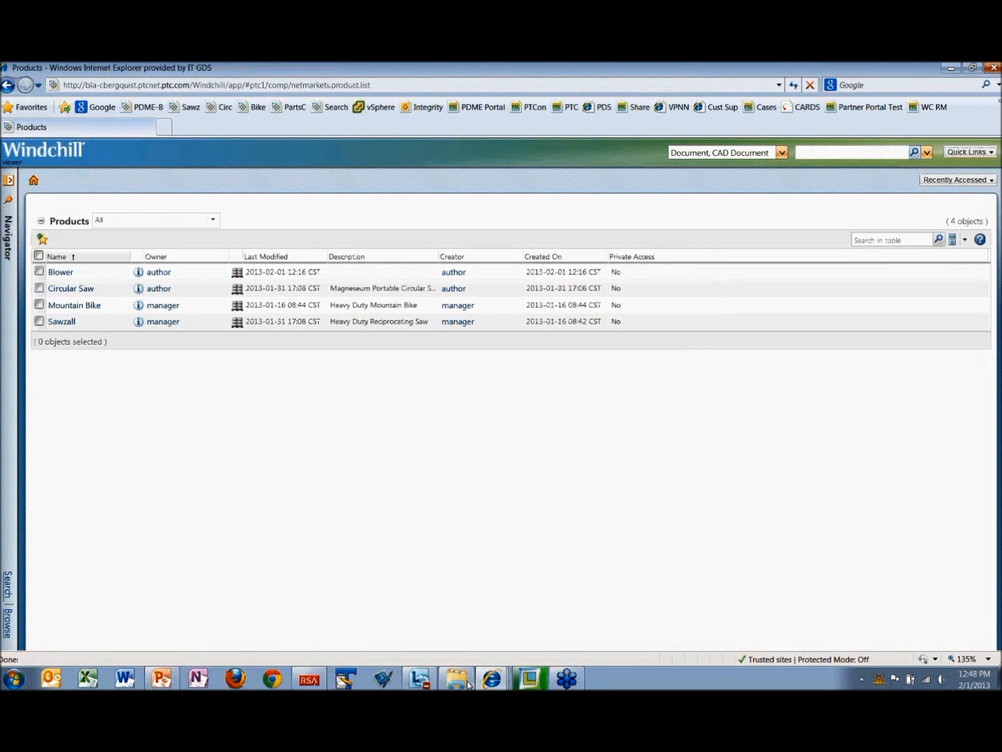
Step: Switch to the author account's Blower window, search for rotor, and open the information page of rotor.asm
{"action": "mouse_move", "coordinate": [492, 680]}
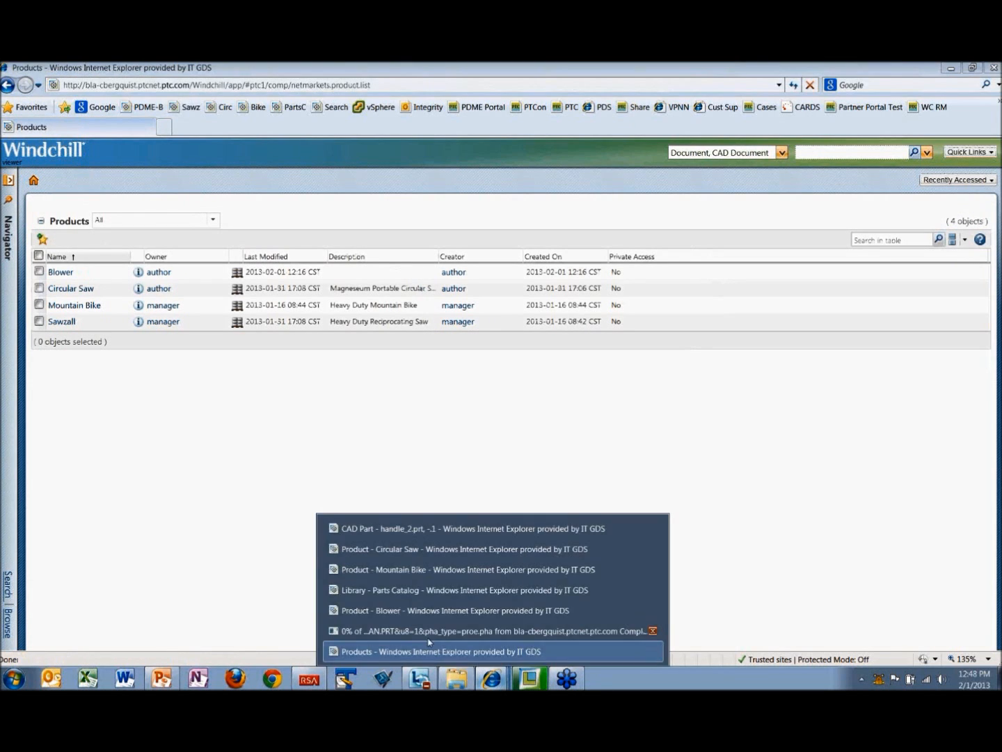
{"action": "left_click", "coordinate": [404, 611]}
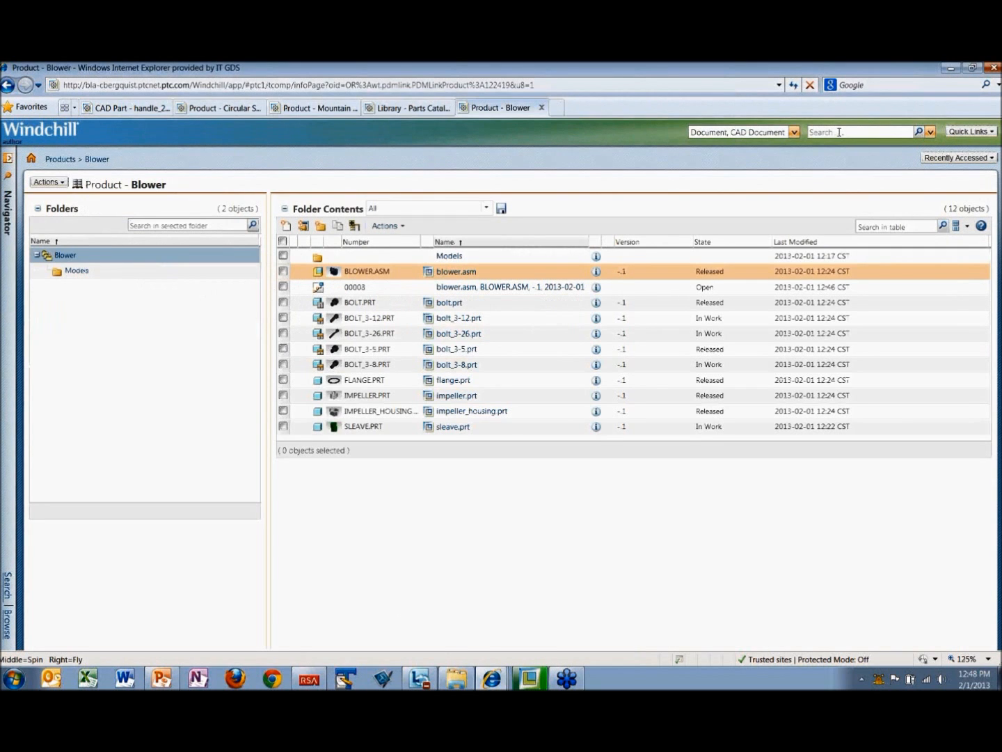
{"action": "left_click", "coordinate": [839, 132]}
{"action": "type", "text": "rotor*"}
{"action": "key", "text": "Return"}
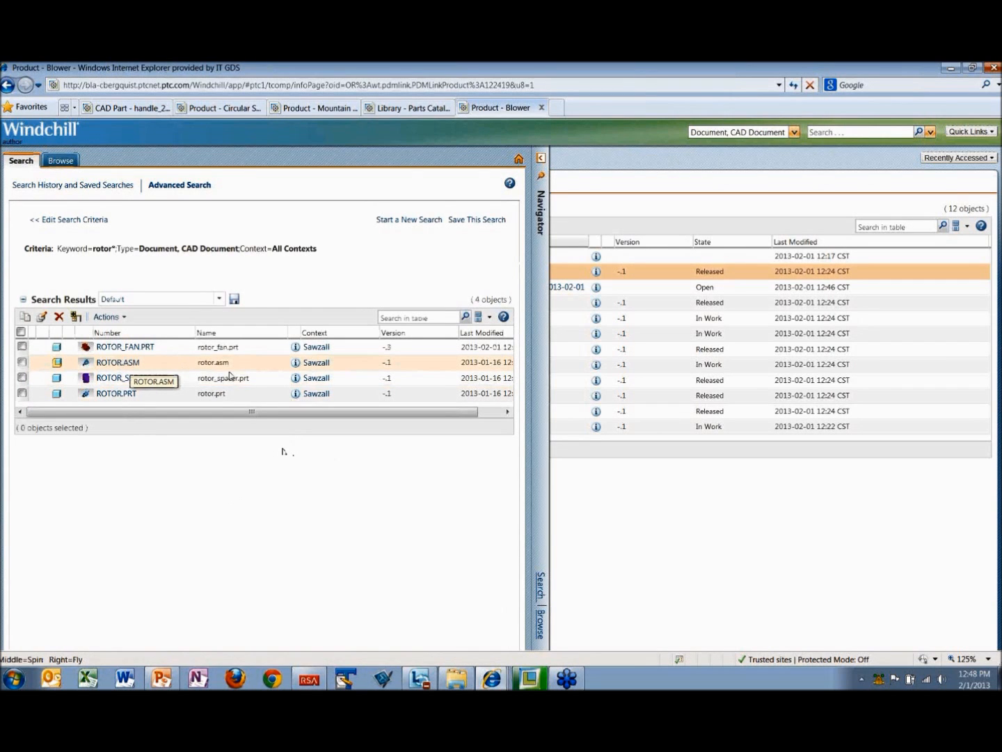
{"action": "left_click", "coordinate": [296, 365]}
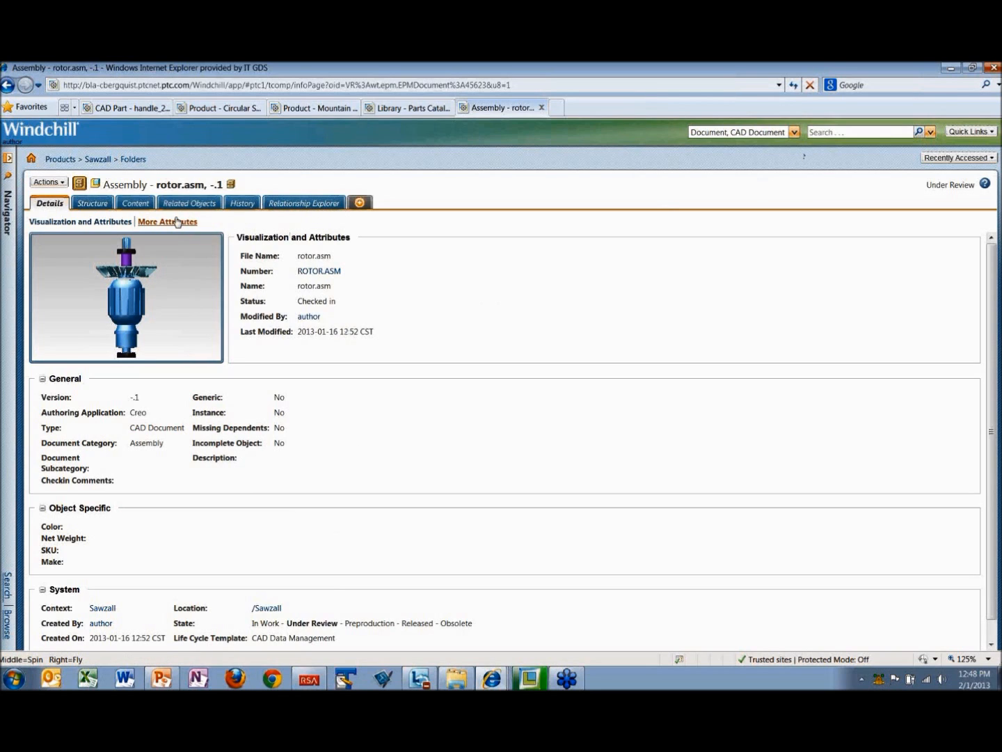
Step: Create a new promotion request for rotor.asm with the default collection applied and proceed to its promotion objects
{"action": "left_click", "coordinate": [62, 185]}
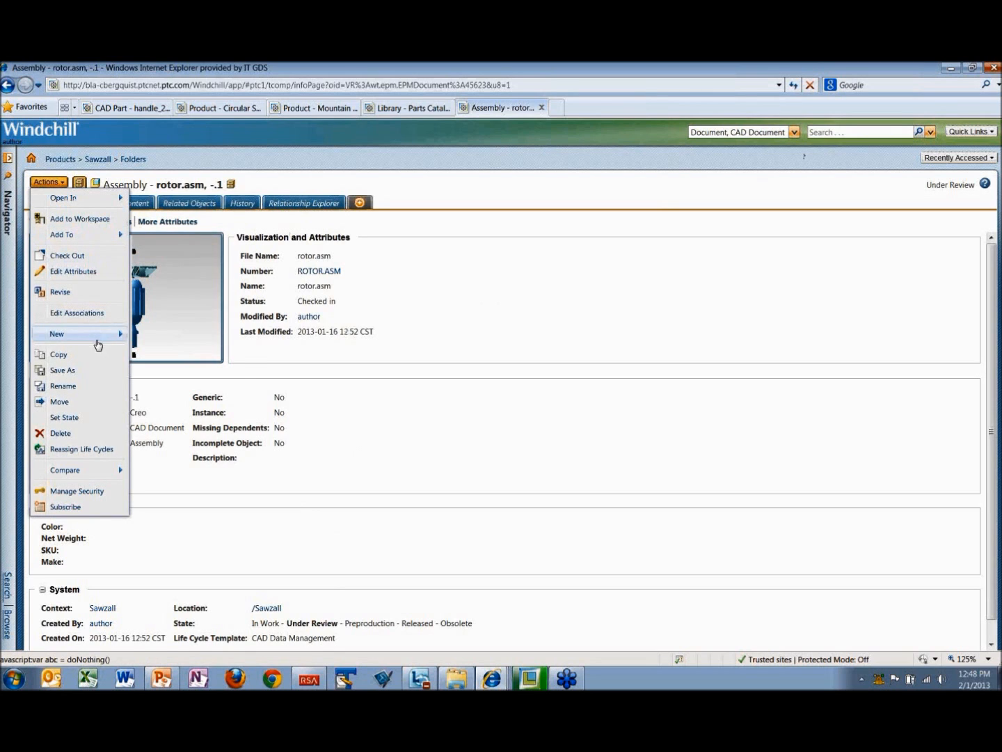
{"action": "mouse_move", "coordinate": [97, 341]}
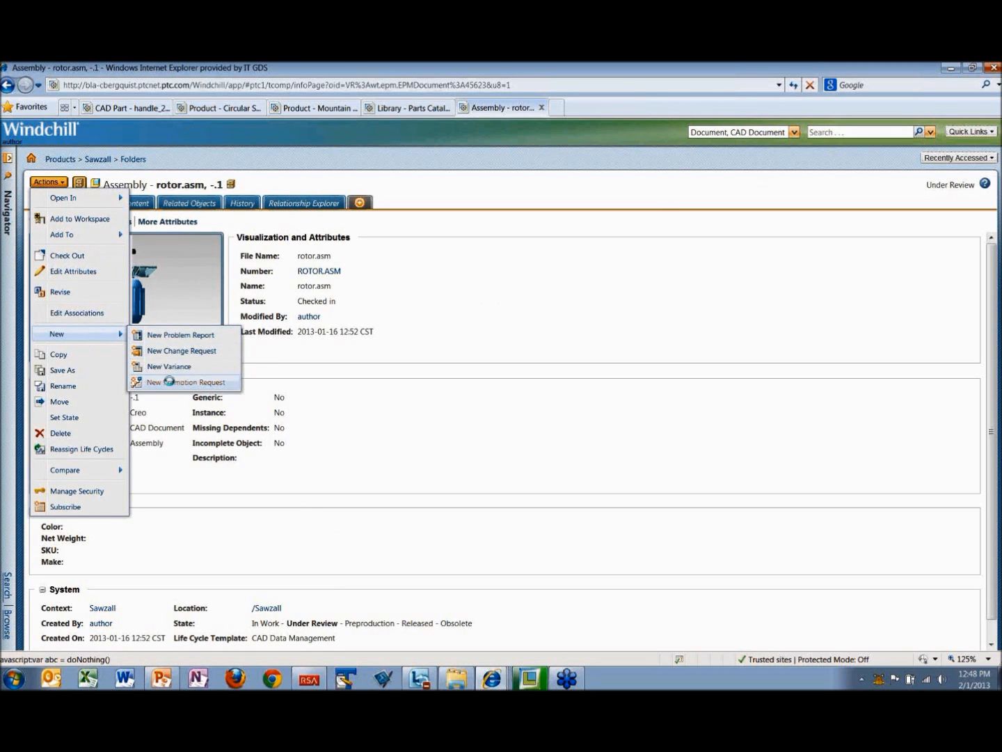
{"action": "left_click", "coordinate": [169, 381]}
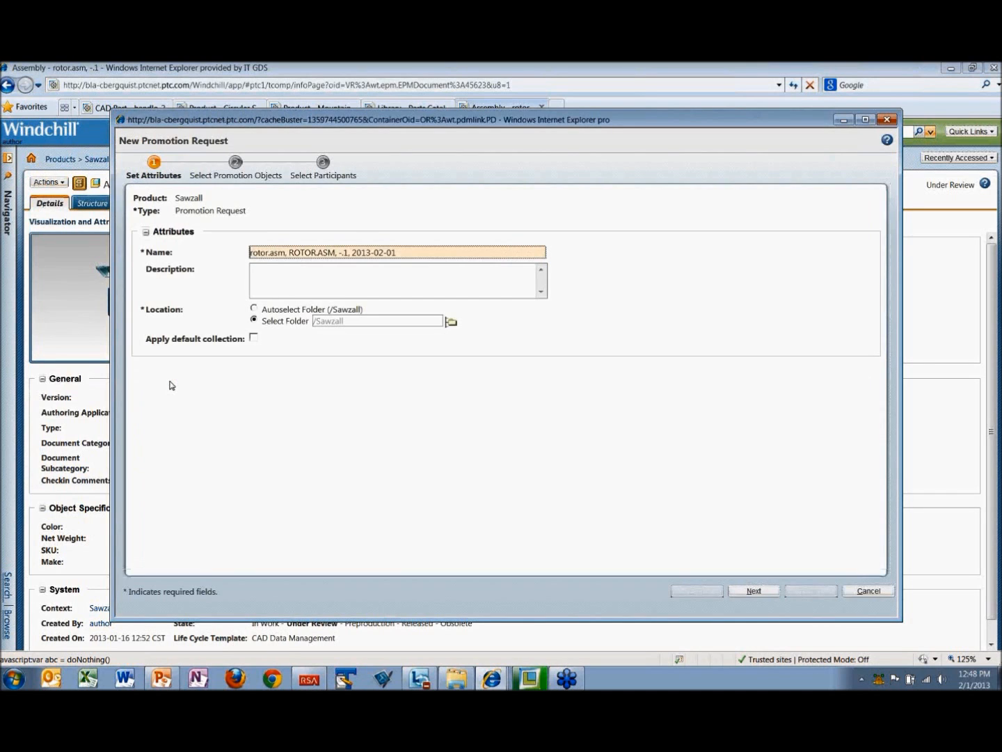
{"action": "left_click", "coordinate": [254, 338]}
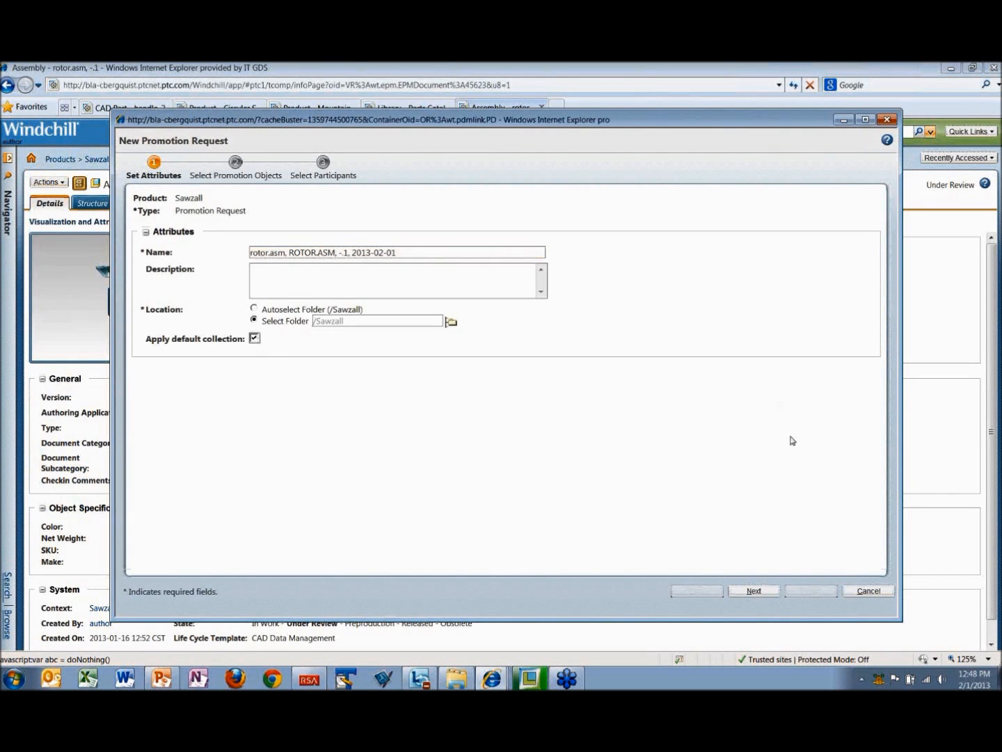
{"action": "left_click", "coordinate": [761, 592]}
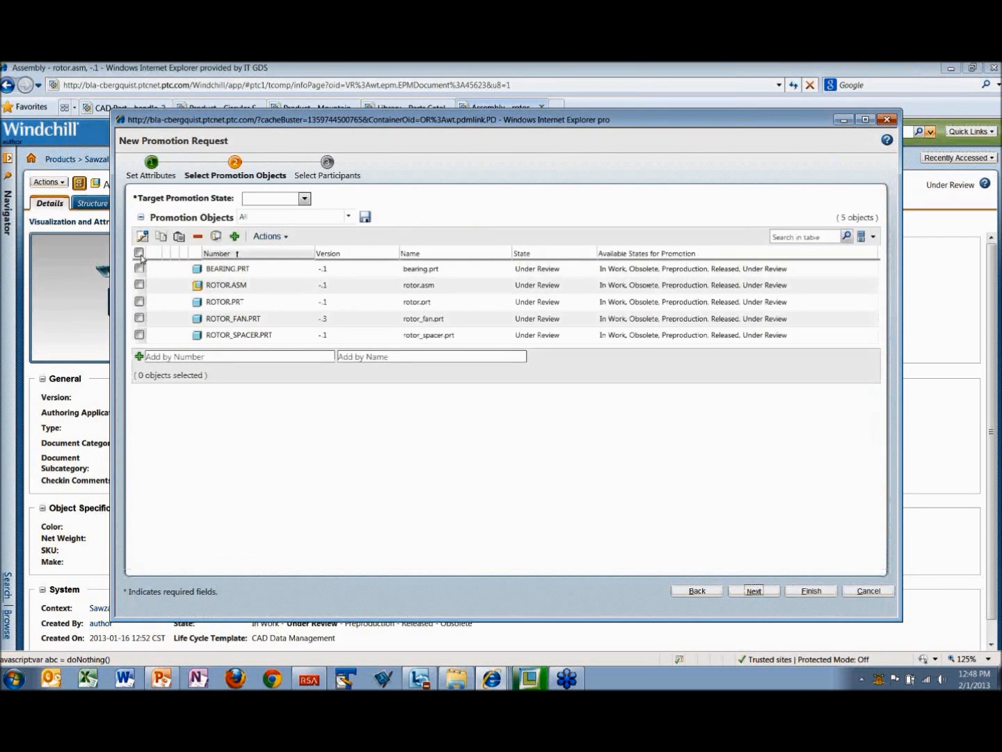
Step: Select all rotor promotion objects, set the target promotion state to Released, and mark them for promotion
{"action": "left_click", "coordinate": [141, 254]}
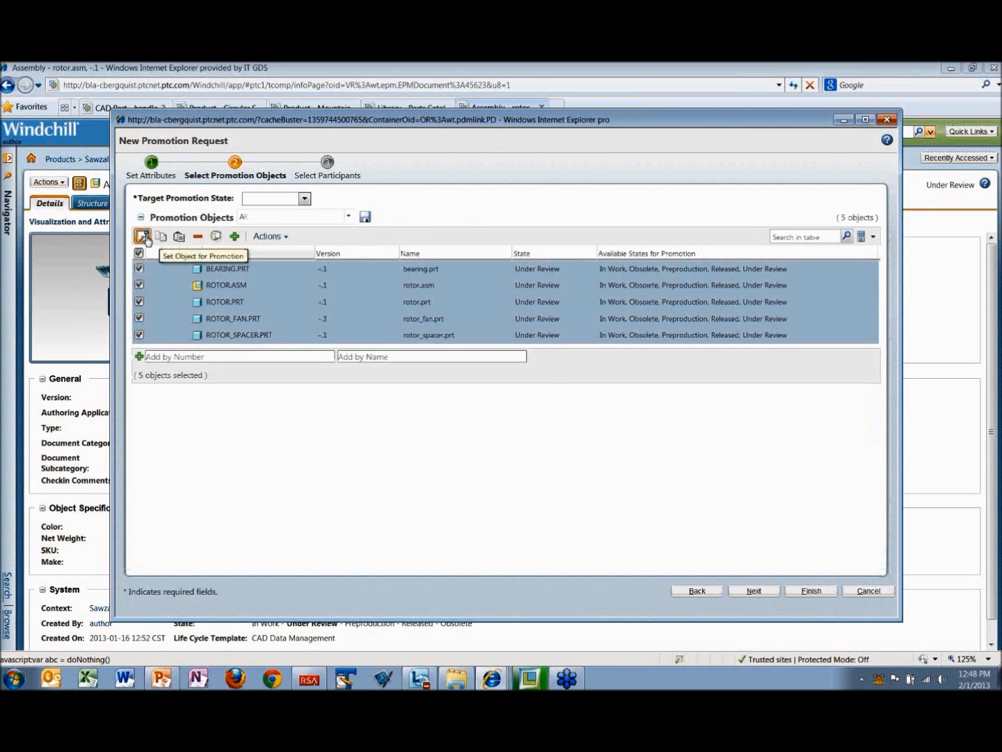
{"action": "left_click", "coordinate": [303, 198]}
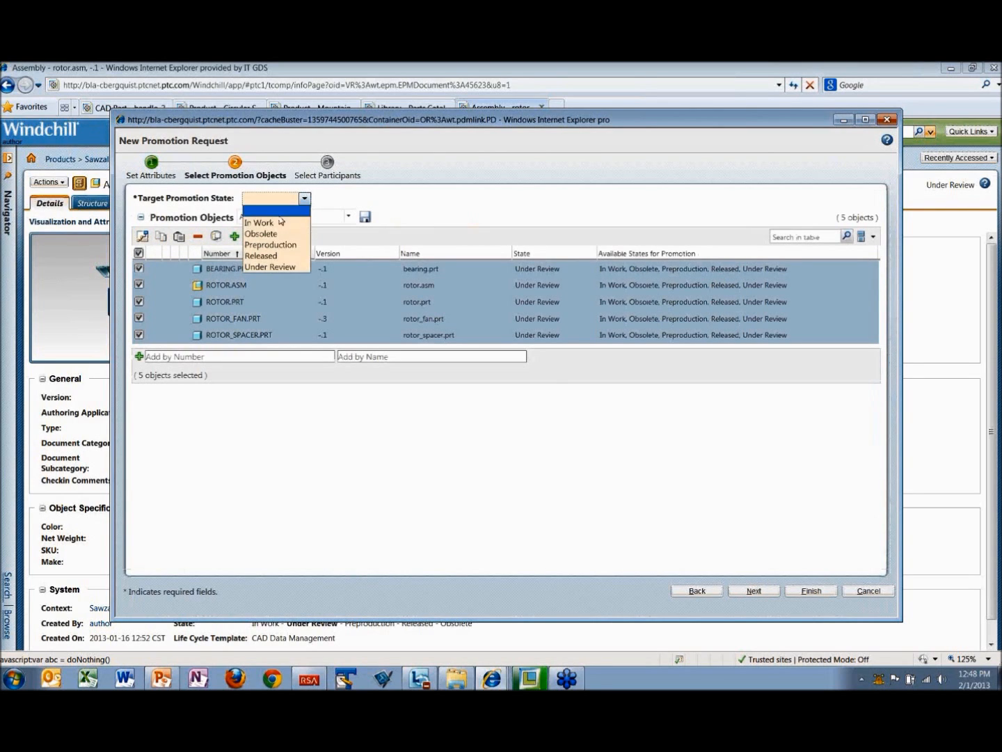
{"action": "left_click", "coordinate": [279, 255]}
{"action": "left_click", "coordinate": [143, 237]}
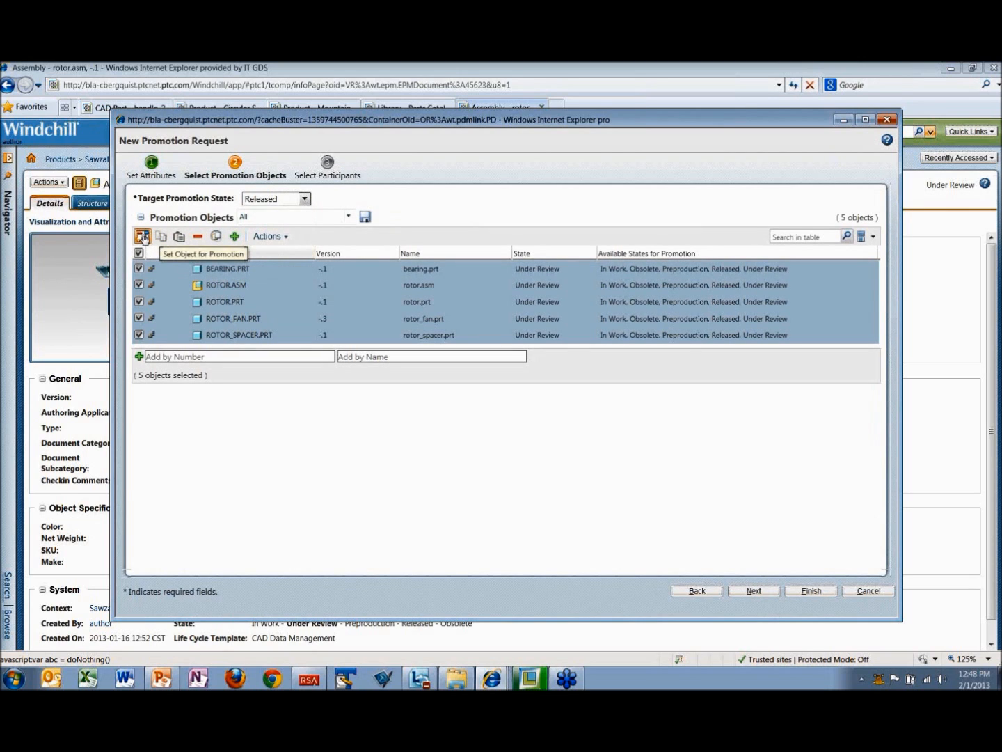
Step: Choose the Promotion Request Review Process for the rotor.asm request and submit it
{"action": "left_click", "coordinate": [756, 592]}
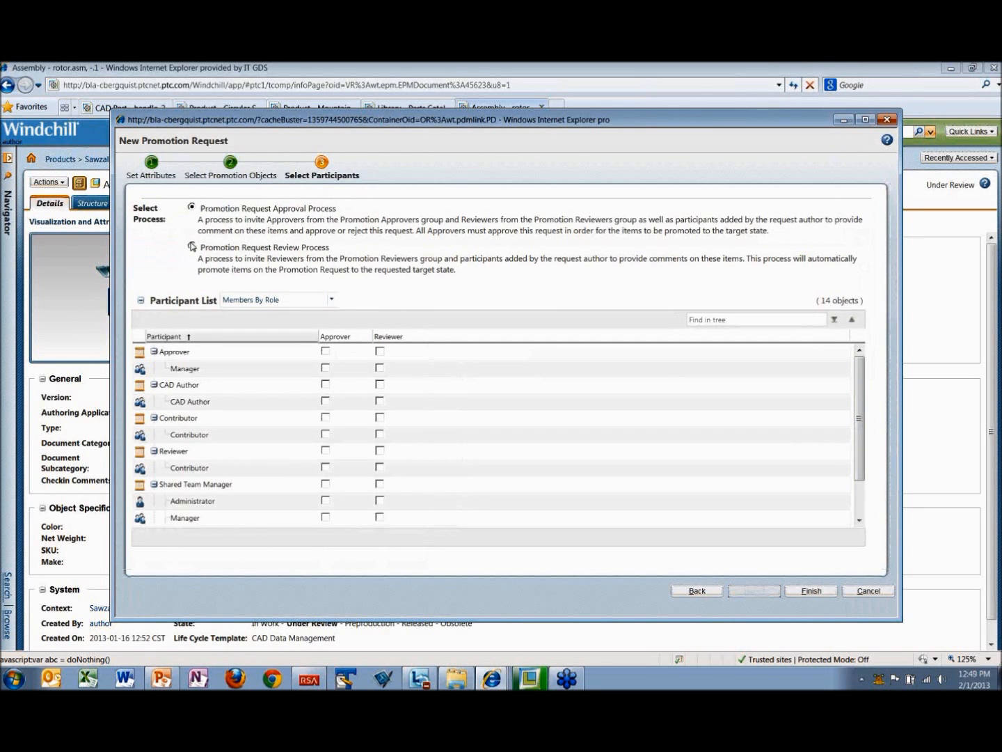
{"action": "left_click", "coordinate": [193, 246]}
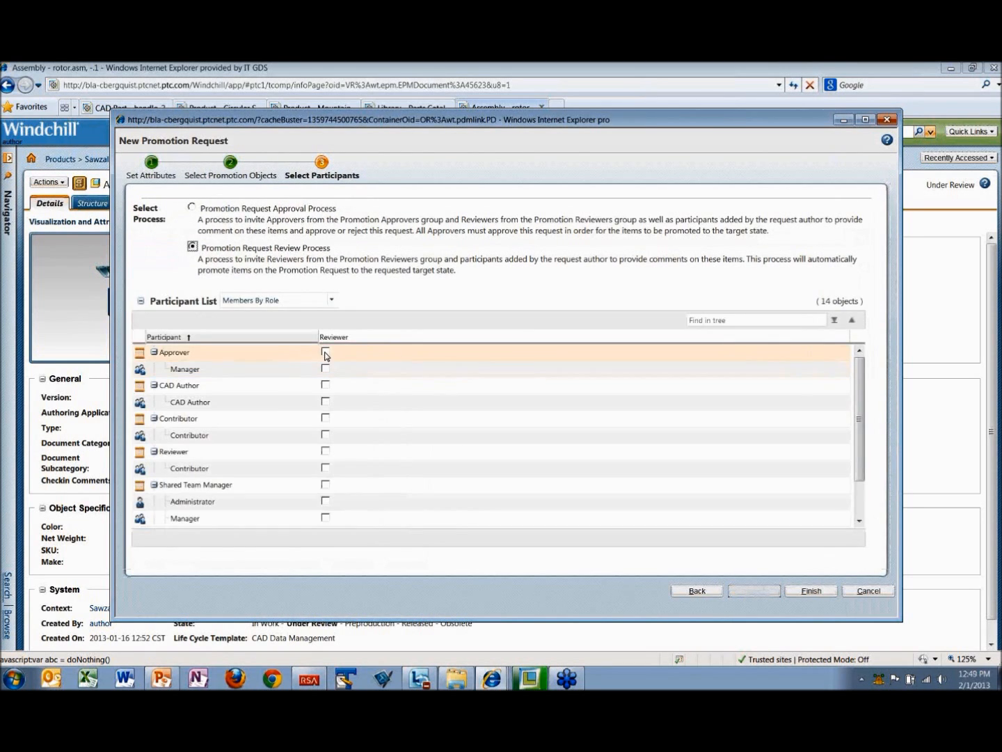
{"action": "left_click", "coordinate": [820, 594]}
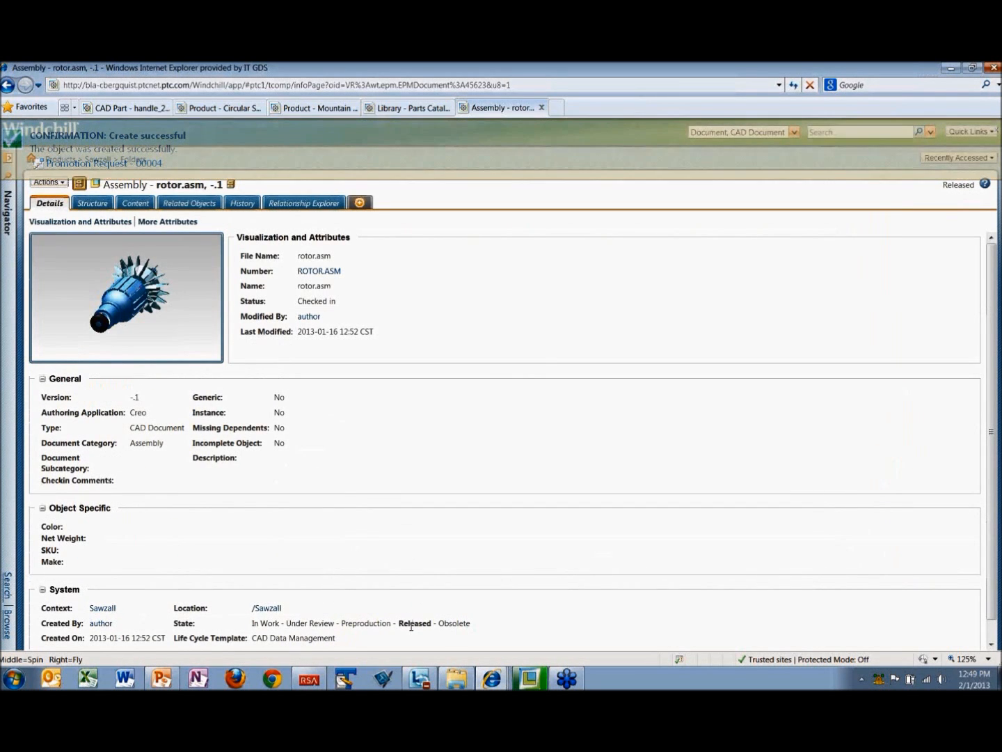
Step: Examine rotor.asm's structure and check the life cycle state of its bearing, rotor, rotor_fan, and rotor_spacer parts
{"action": "left_click", "coordinate": [92, 204]}
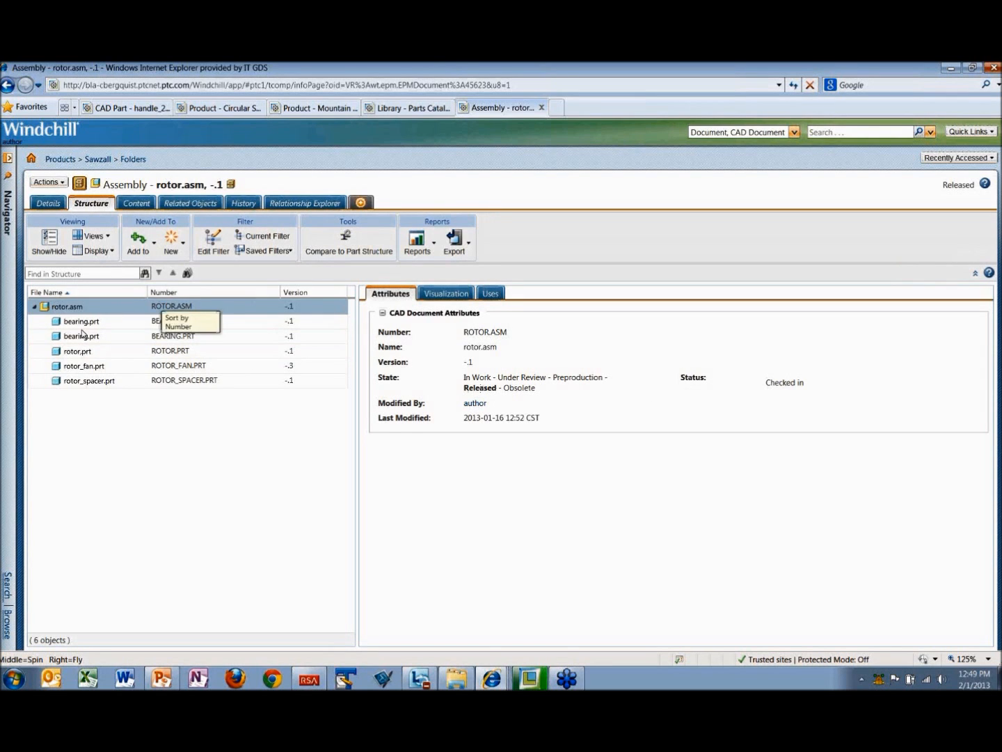
{"action": "left_click", "coordinate": [138, 323]}
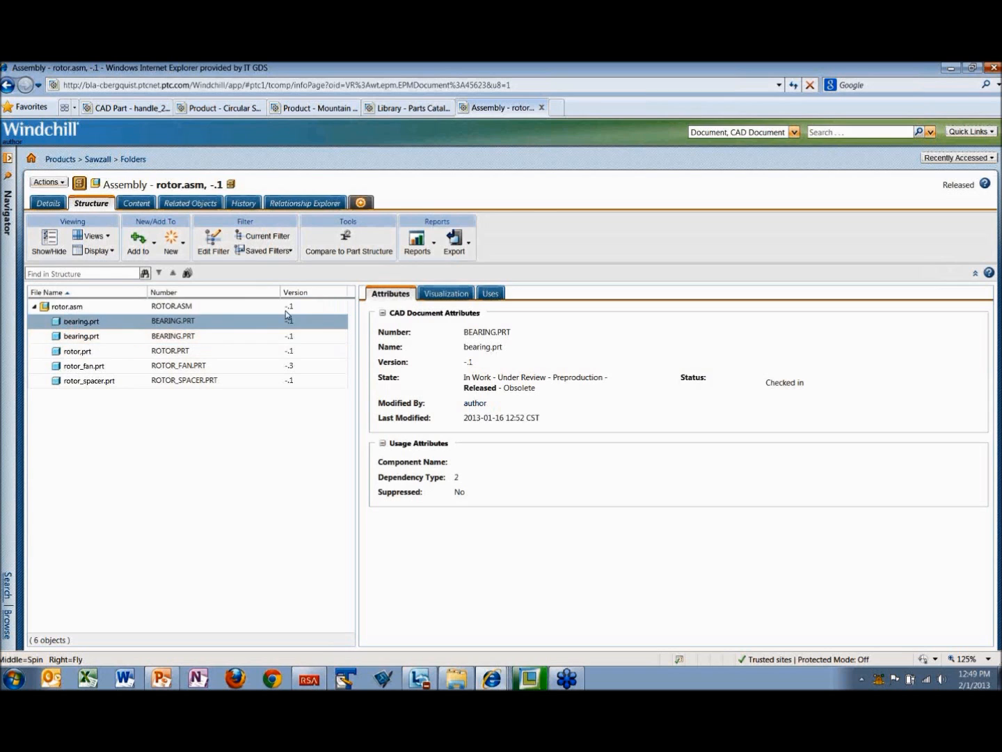
{"action": "left_click_drag", "start_coordinate": [356, 306], "coordinate": [422, 306]}
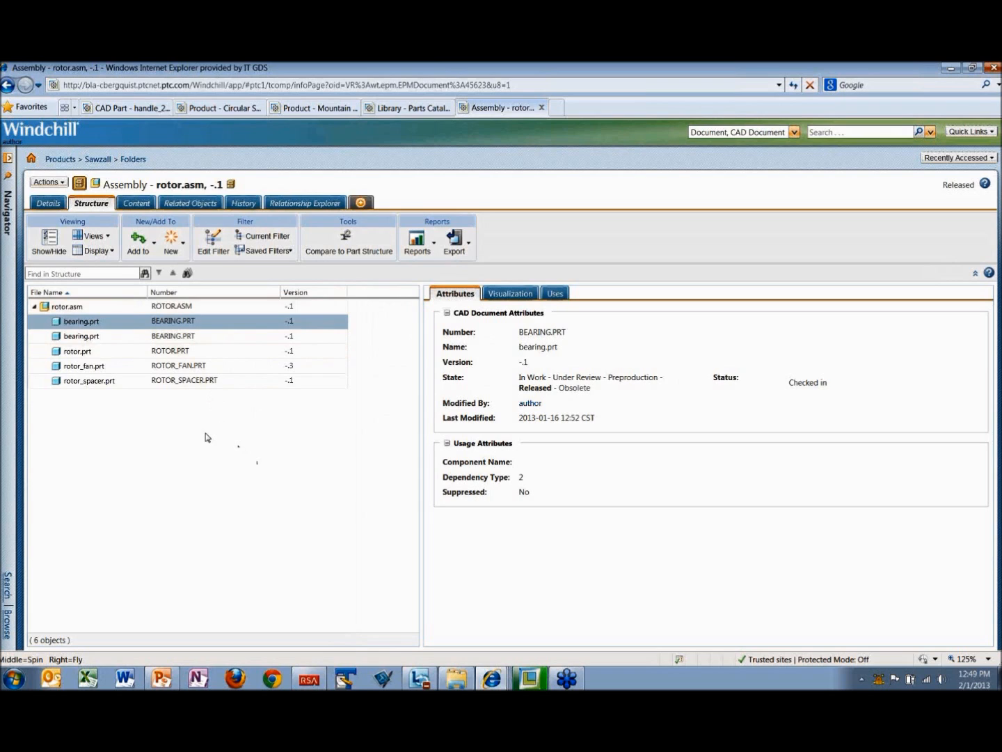
{"action": "left_click", "coordinate": [167, 338]}
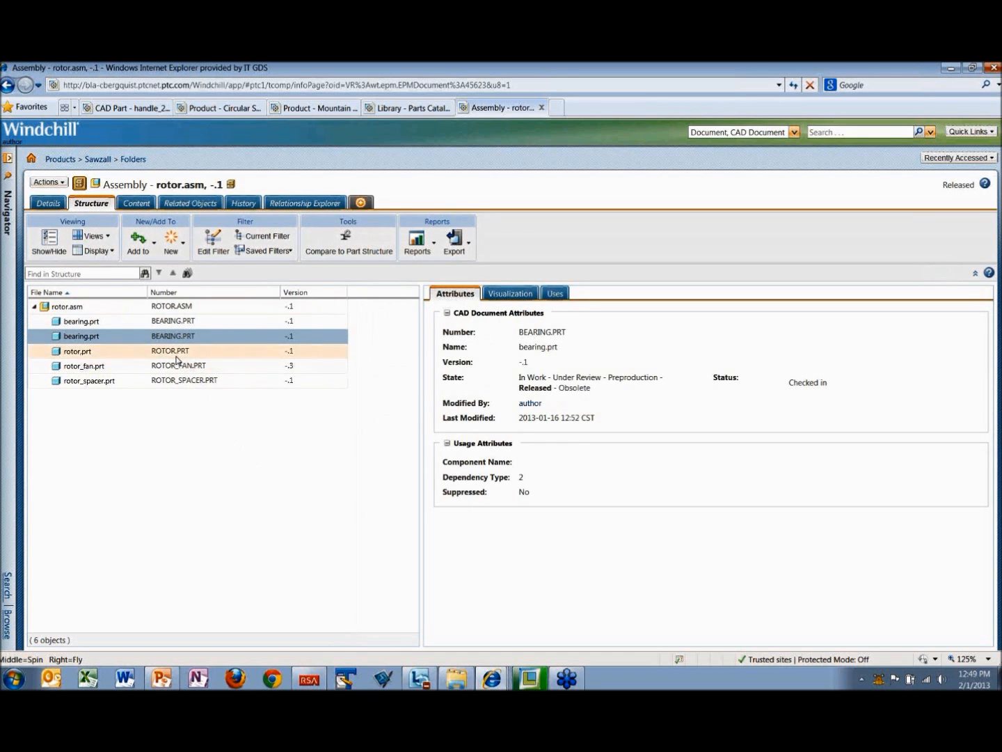
{"action": "left_click", "coordinate": [174, 354]}
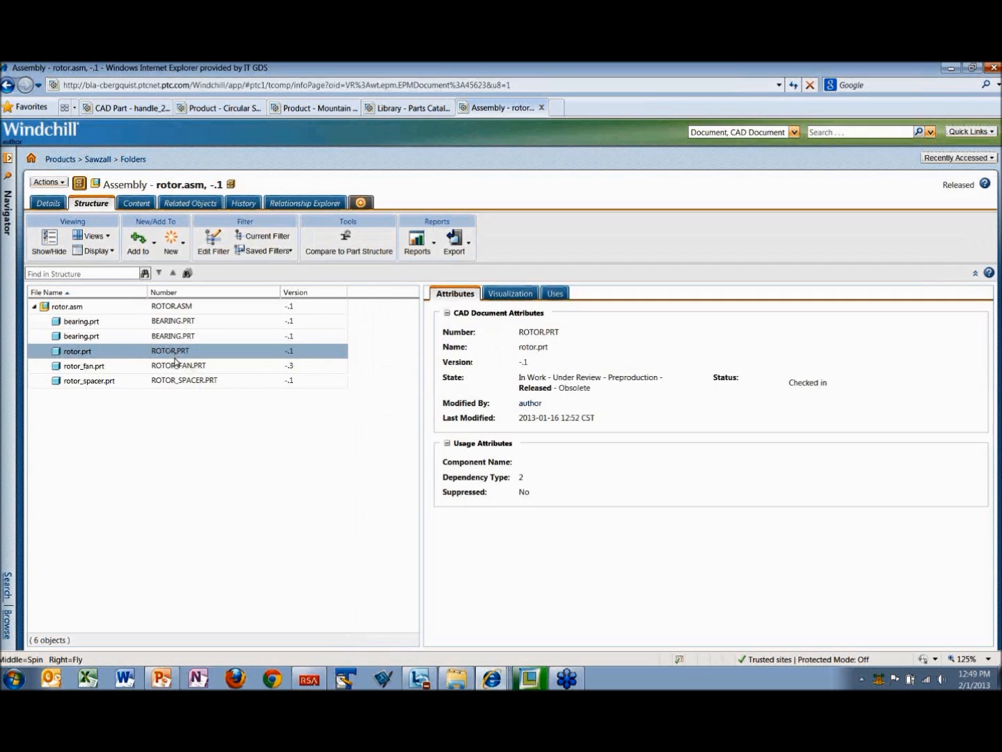
{"action": "left_click", "coordinate": [175, 369]}
{"action": "left_click", "coordinate": [177, 382]}
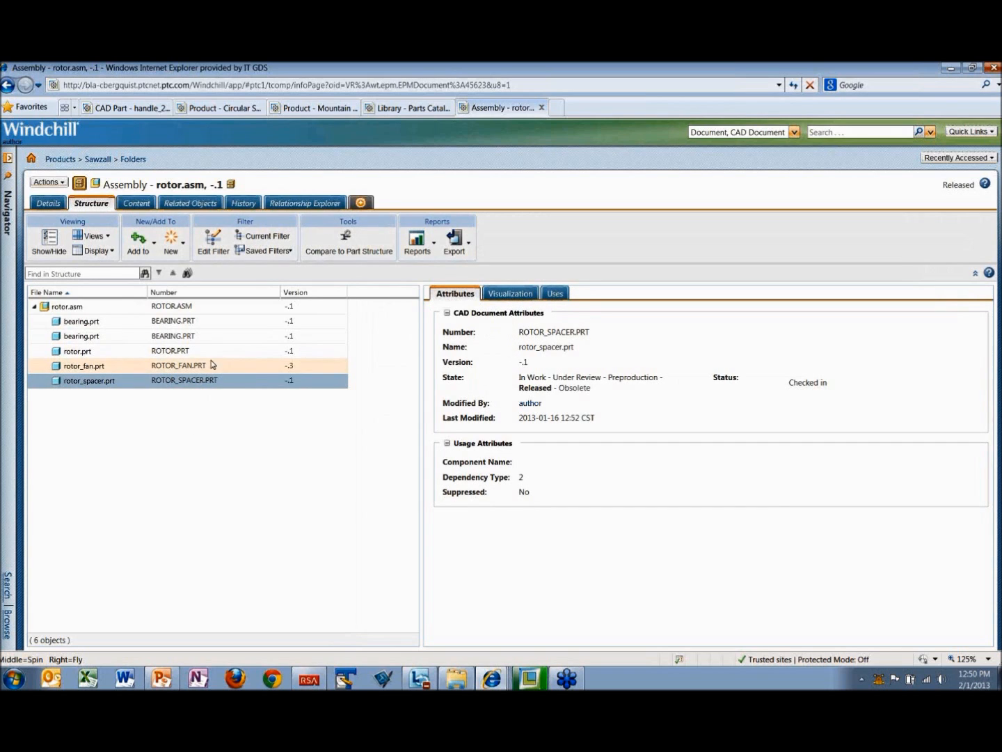
{"action": "left_click", "coordinate": [183, 339]}
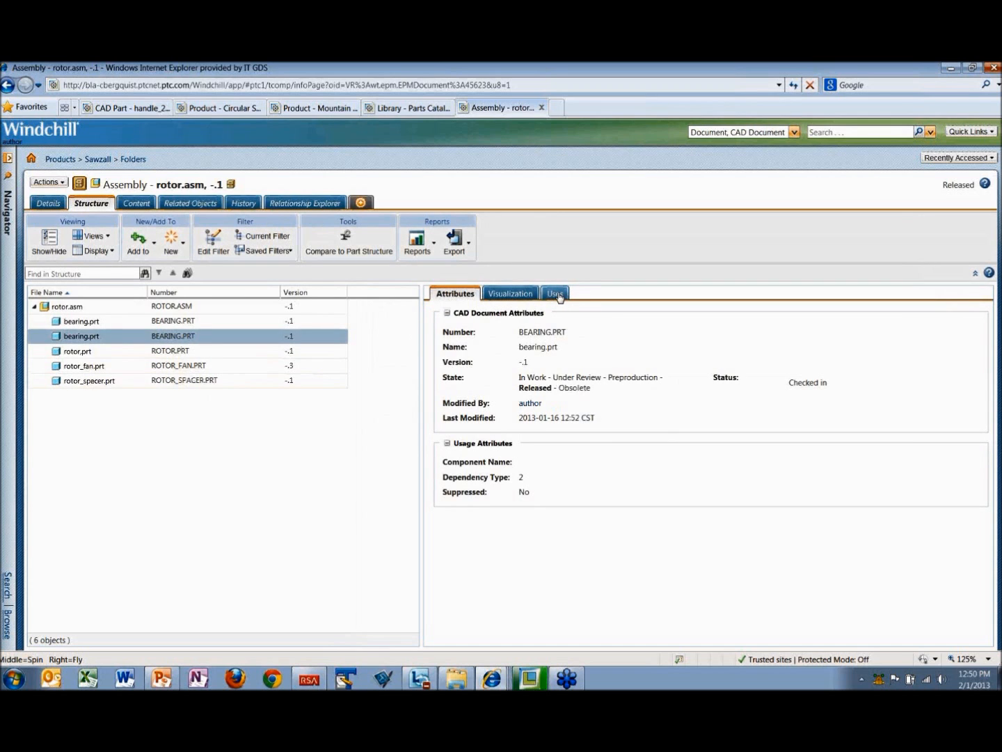
Step: View the uses of bearing.prt and export the rotor.asm structure list to XLS
{"action": "left_click", "coordinate": [557, 294]}
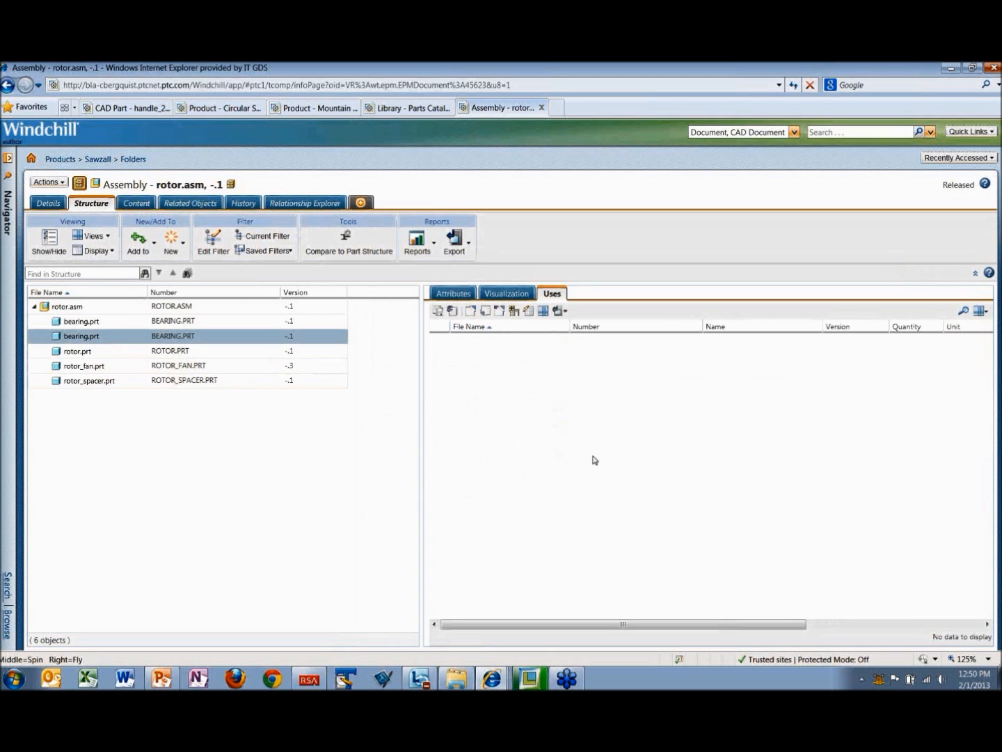
{"action": "left_click_drag", "start_coordinate": [678, 624], "coordinate": [561, 606]}
{"action": "left_click", "coordinate": [469, 249]}
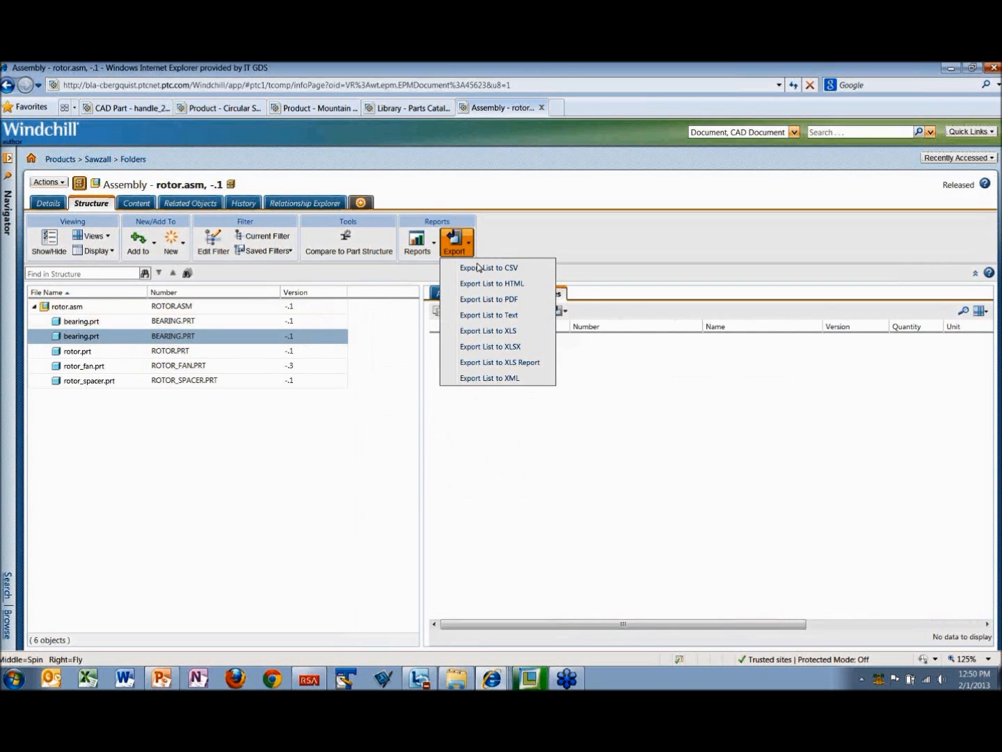
{"action": "left_click", "coordinate": [486, 331]}
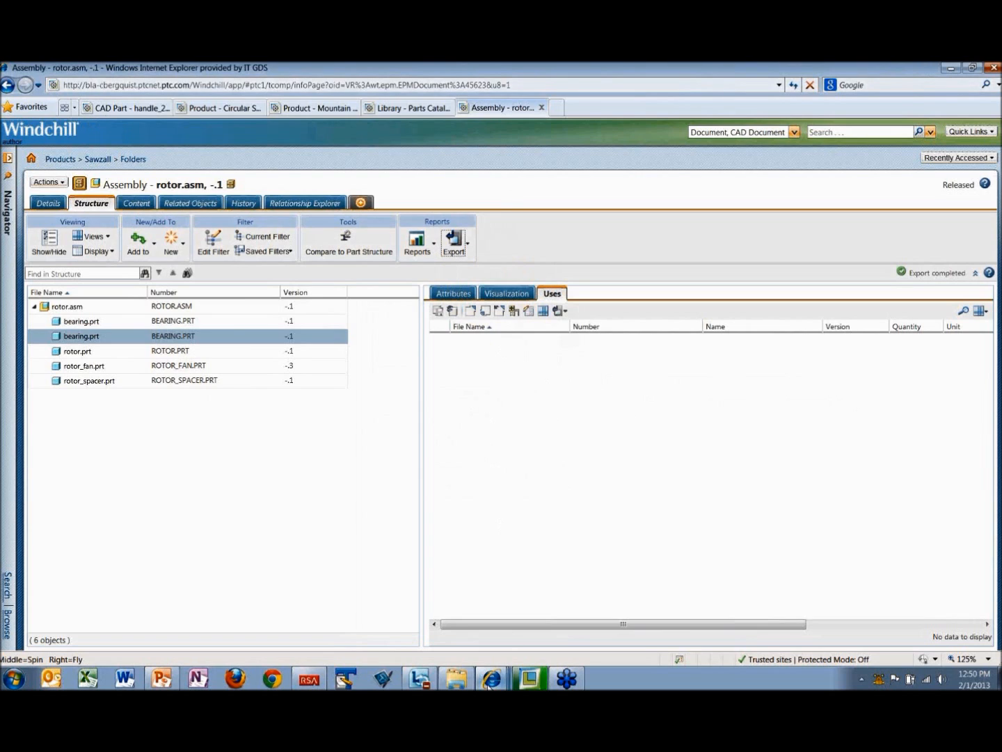
Step: Switch to the viewer account's window, open the Sawzall product, and examine its folder contents
{"action": "mouse_move", "coordinate": [450, 682]}
{"action": "mouse_move", "coordinate": [481, 664]}
{"action": "left_click", "coordinate": [471, 652]}
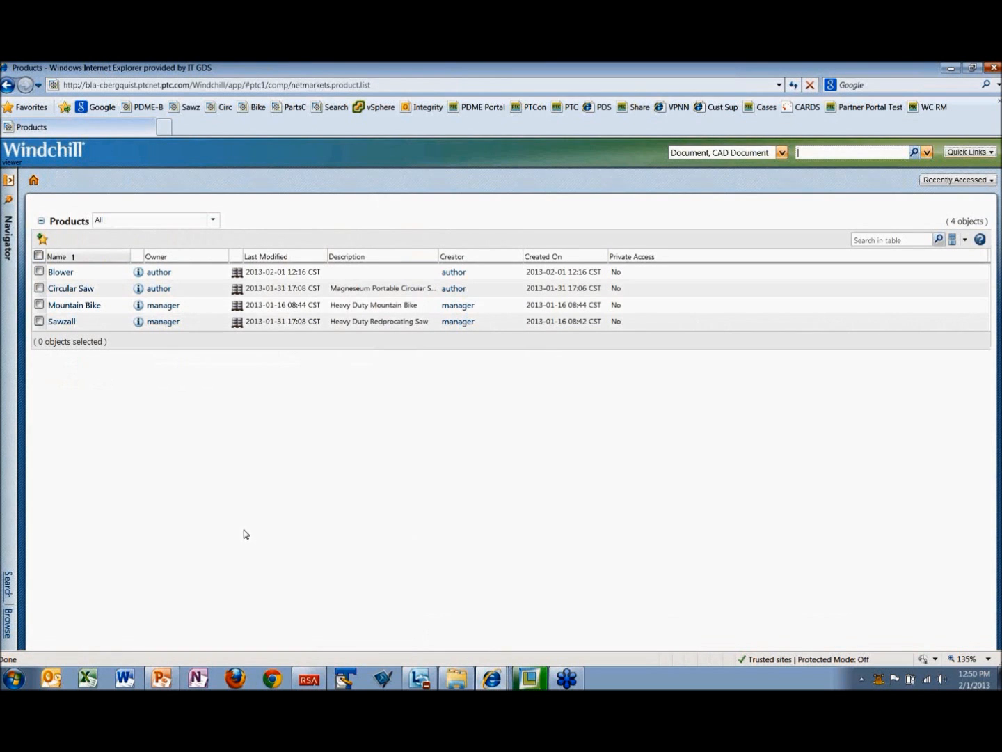
{"action": "left_click", "coordinate": [68, 322]}
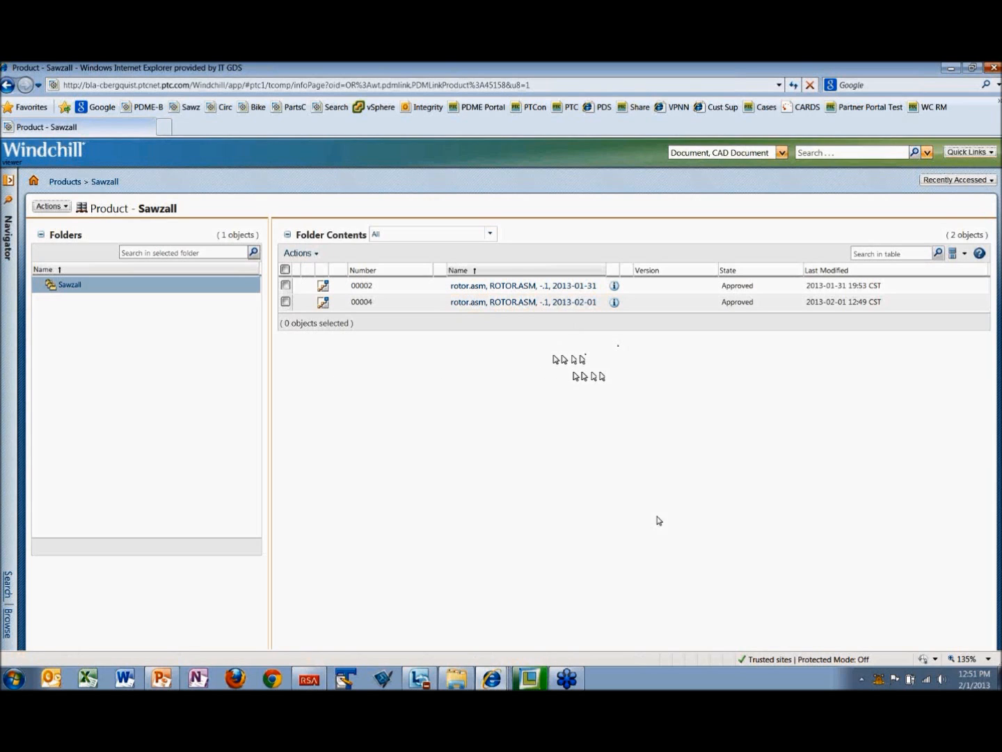
{"action": "mouse_move", "coordinate": [491, 680]}
{"action": "right_click", "coordinate": [491, 680]}
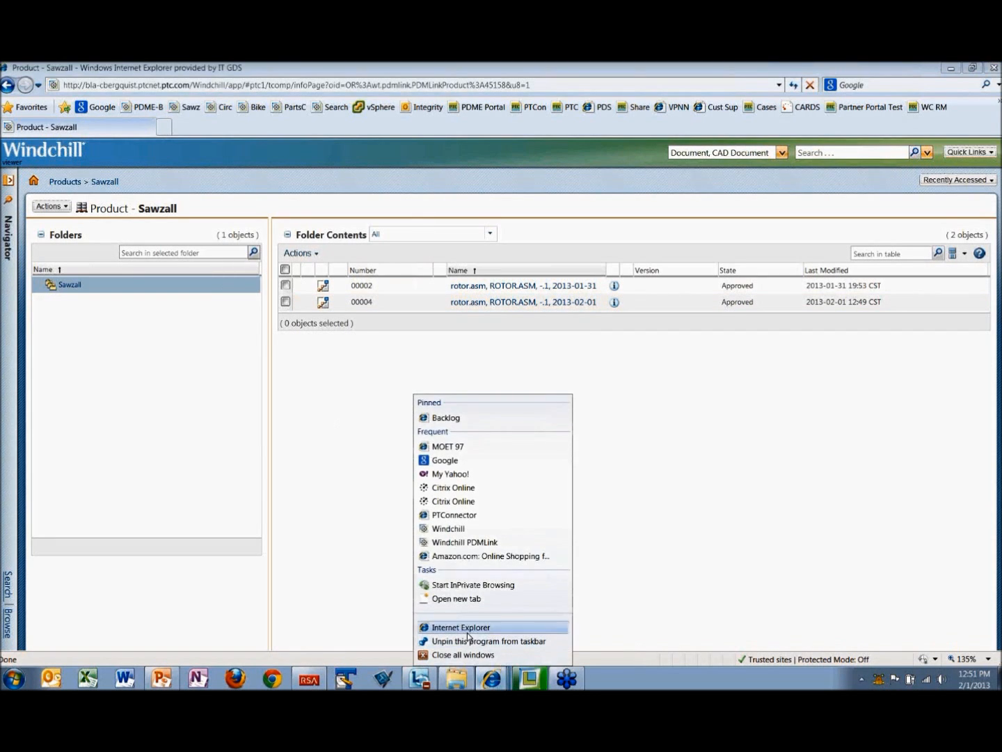
{"action": "left_click", "coordinate": [335, 367]}
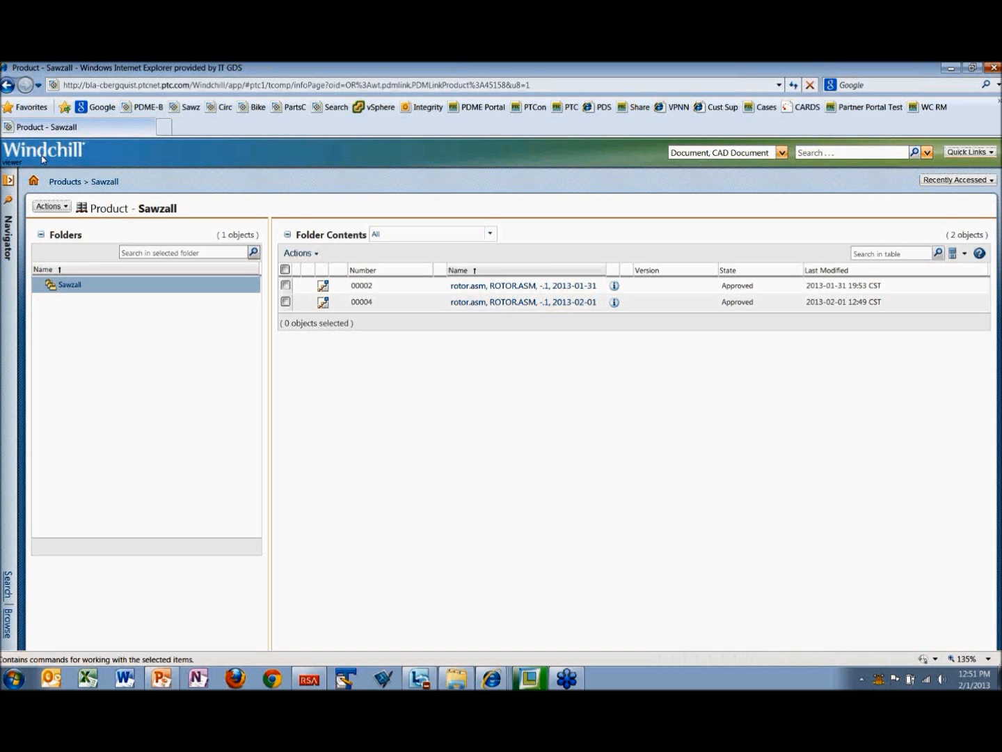
Step: Start a new browser session and sign in to Windchill as contributor, entering the account password
{"action": "key", "text": "alt+f"}
{"action": "left_click", "coordinate": [39, 158]}
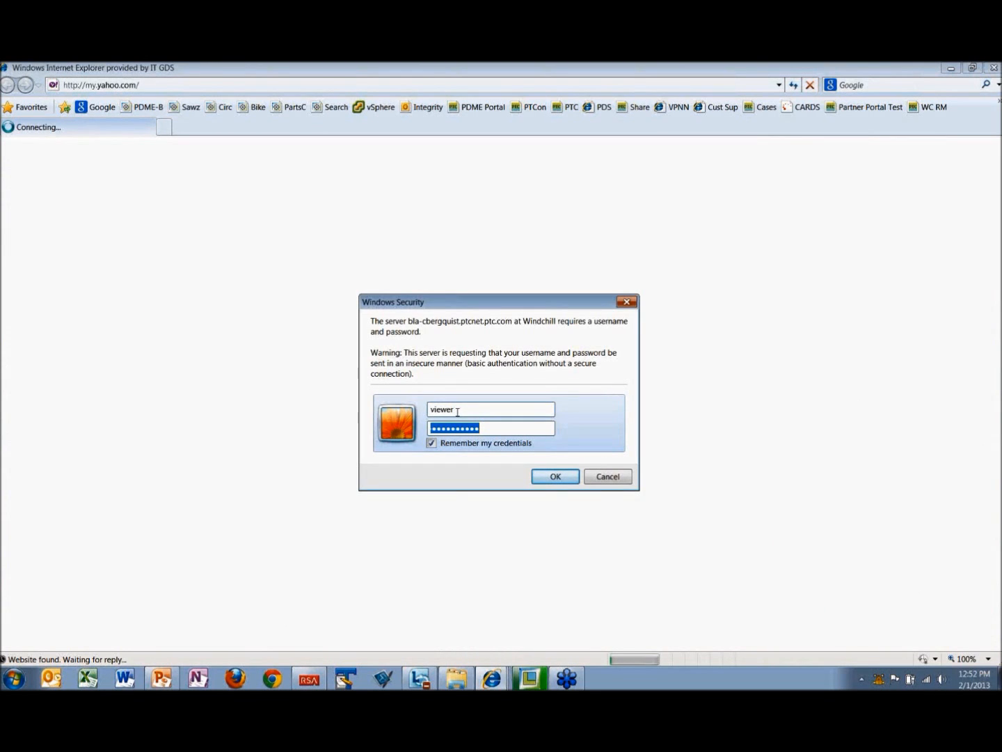
{"action": "left_click_drag", "start_coordinate": [453, 411], "coordinate": [426, 411]}
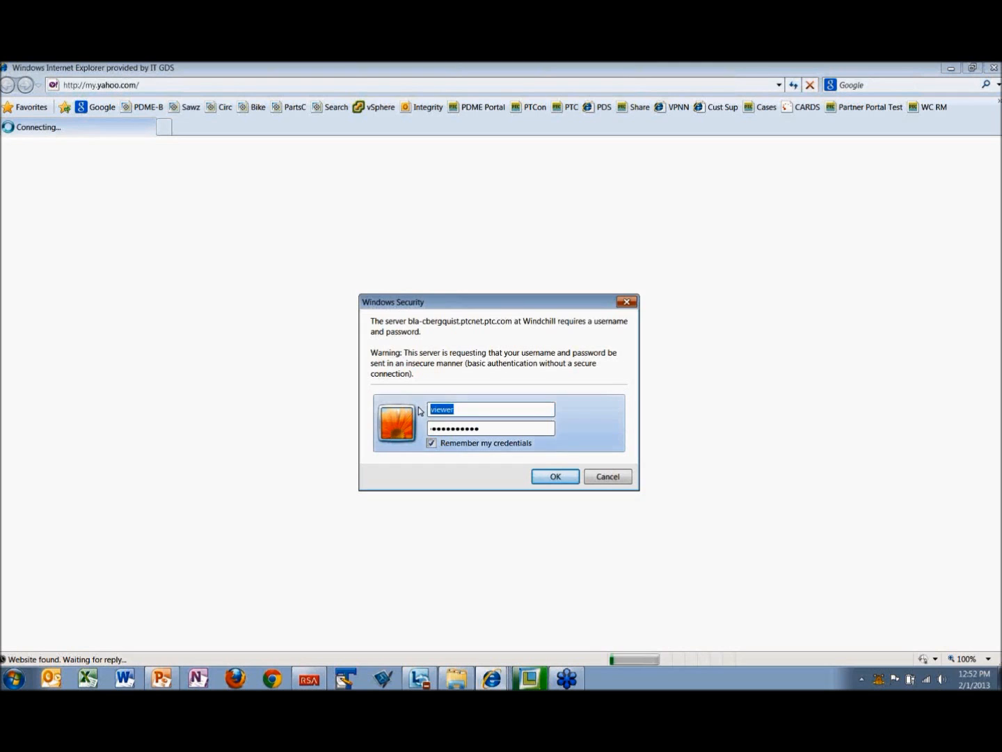
{"action": "type", "text": "contributor"}
{"action": "left_click_drag", "start_coordinate": [485, 429], "coordinate": [426, 428]}
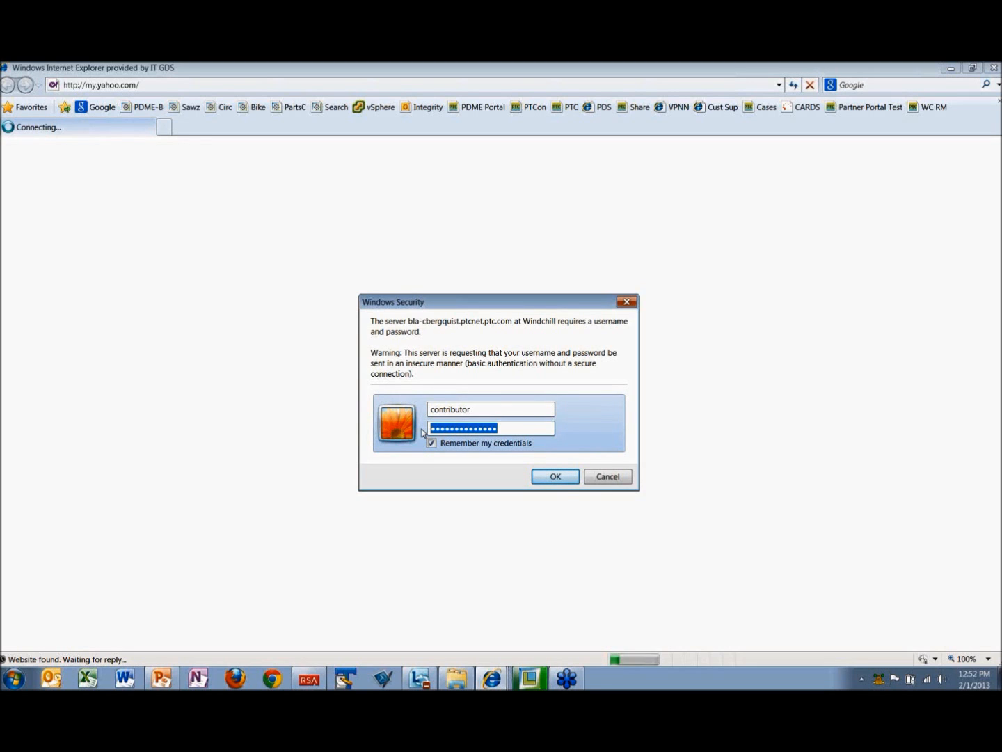
{"action": "type", "text": "•••••••••••"}
{"action": "key", "text": "Return"}
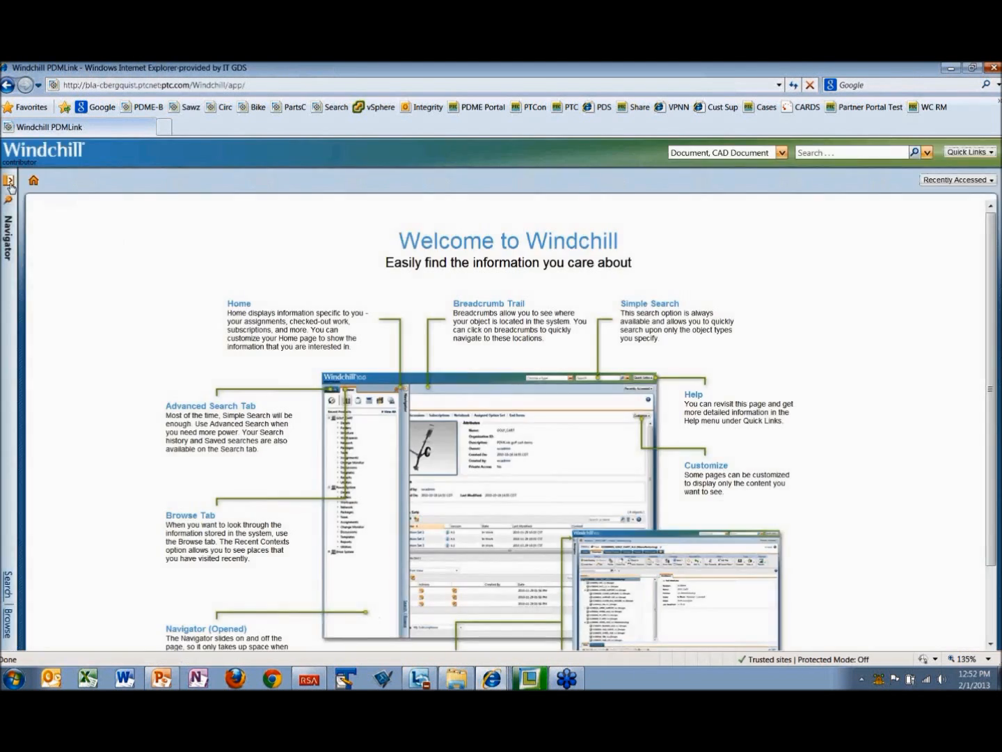
Step: Open the full list of products in the contributor account's session
{"action": "left_click", "coordinate": [9, 181]}
{"action": "left_click", "coordinate": [214, 242]}
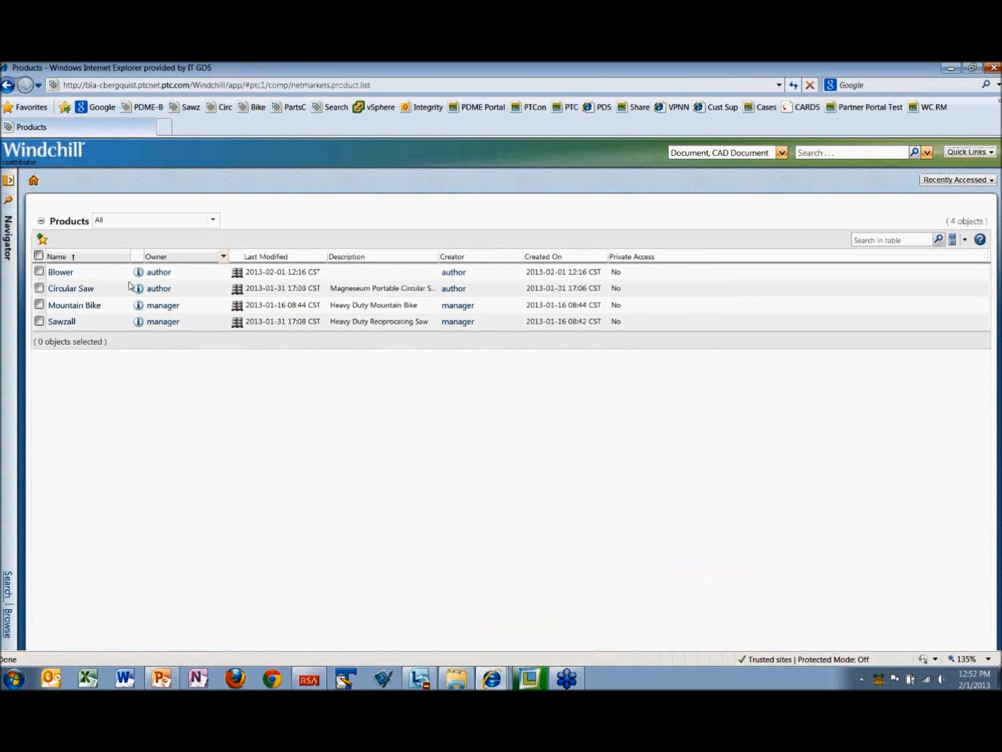
Step: Open the Sawzall product as contributor and examine the details and promotion objects of the 2013-02-01 rotor.asm promotion request
{"action": "left_click", "coordinate": [65, 323]}
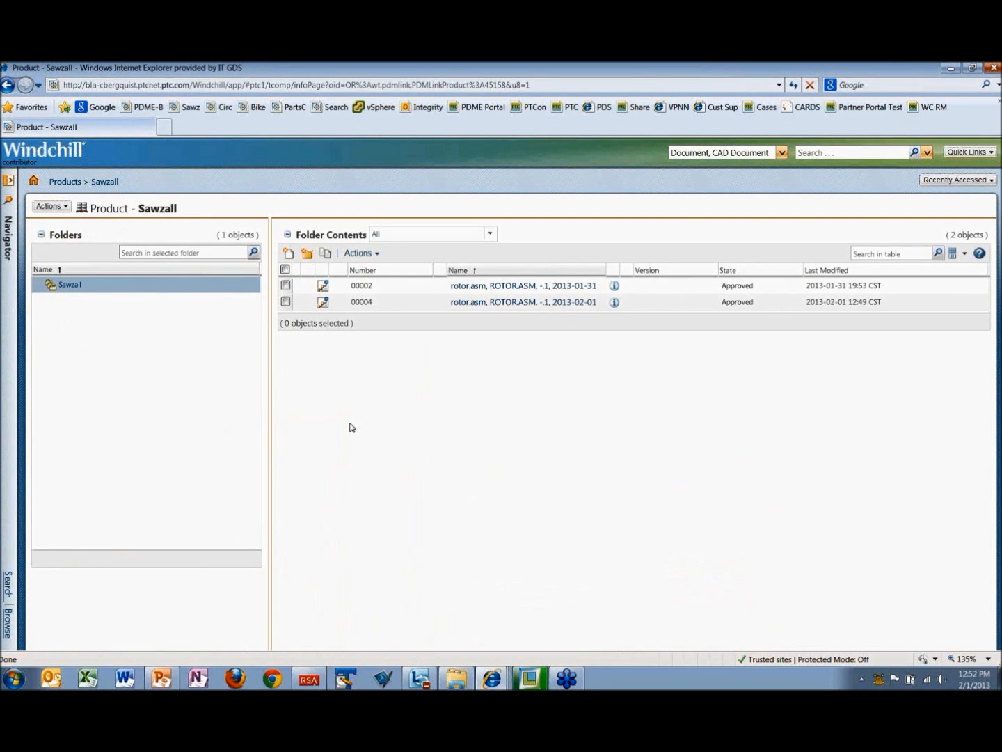
{"action": "left_click", "coordinate": [372, 256]}
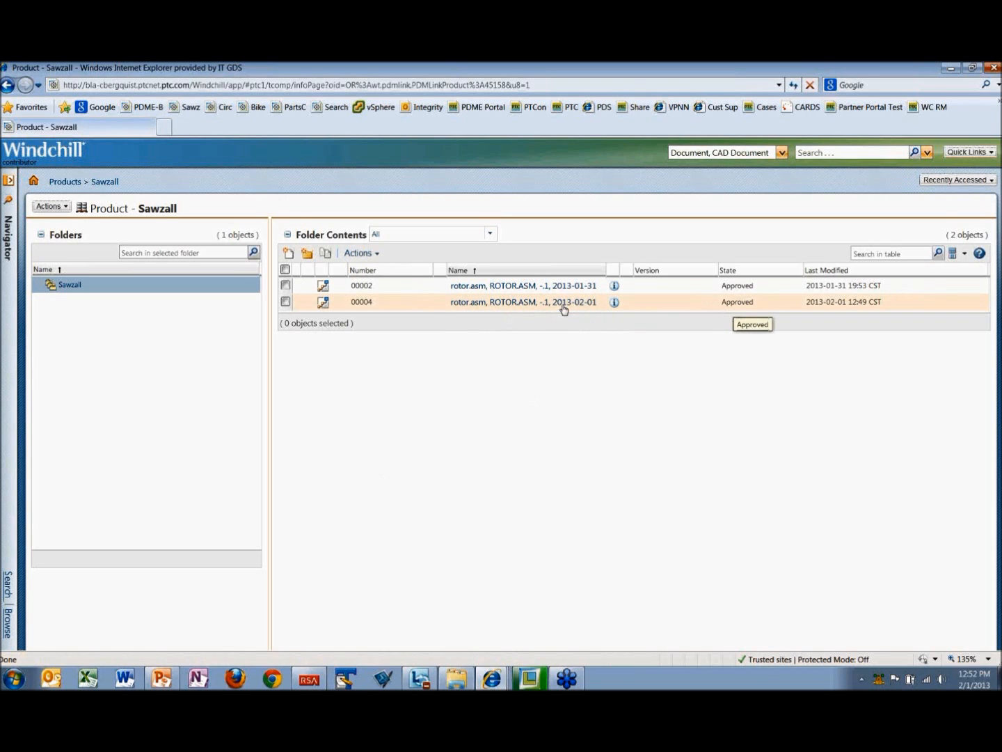
{"action": "left_click", "coordinate": [510, 303]}
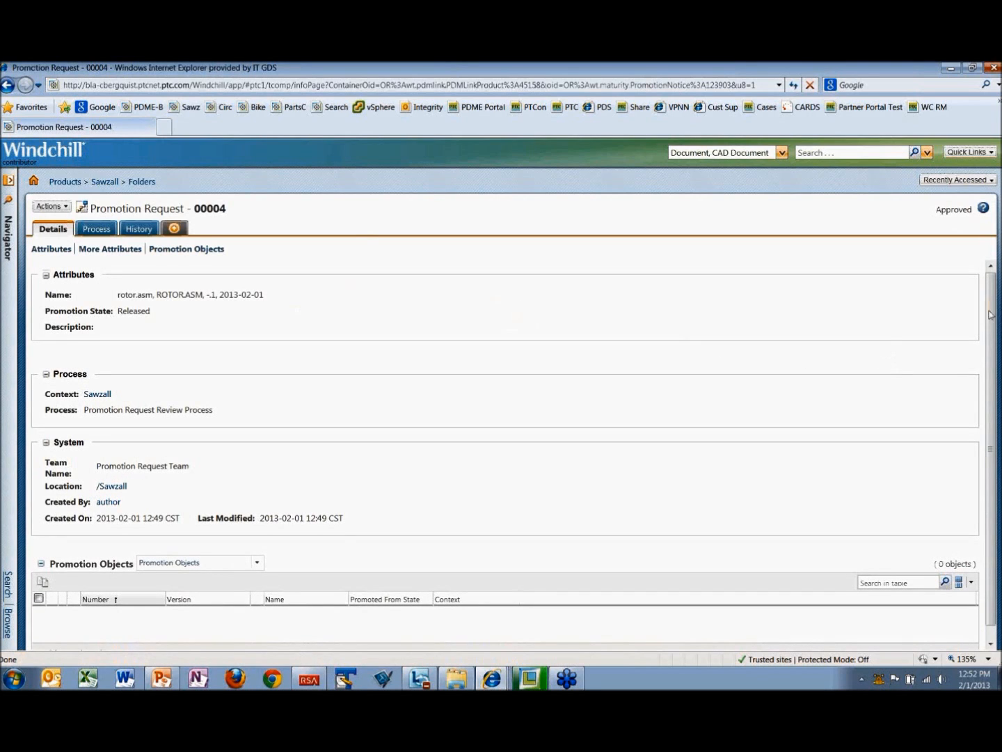
{"action": "scroll", "coordinate": [999, 362], "scroll_direction": "down", "scroll_amount": 1}
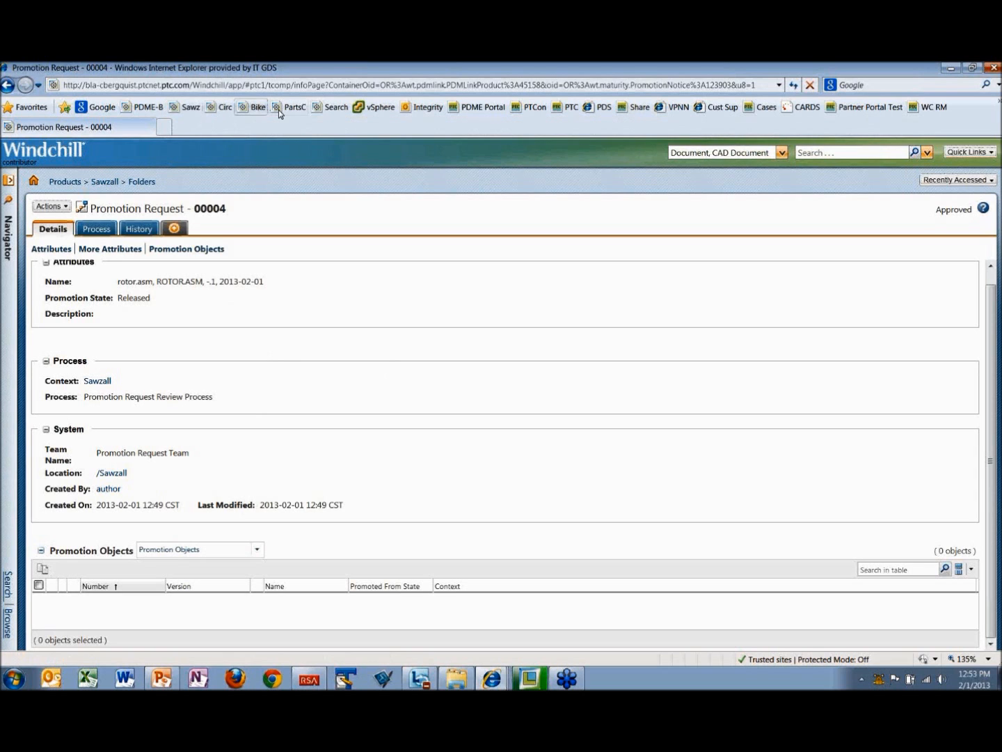
Step: View the Mountain Bike product's folder contents as contributor, then close that session and minimize the viewer account's window
{"action": "left_click", "coordinate": [252, 107]}
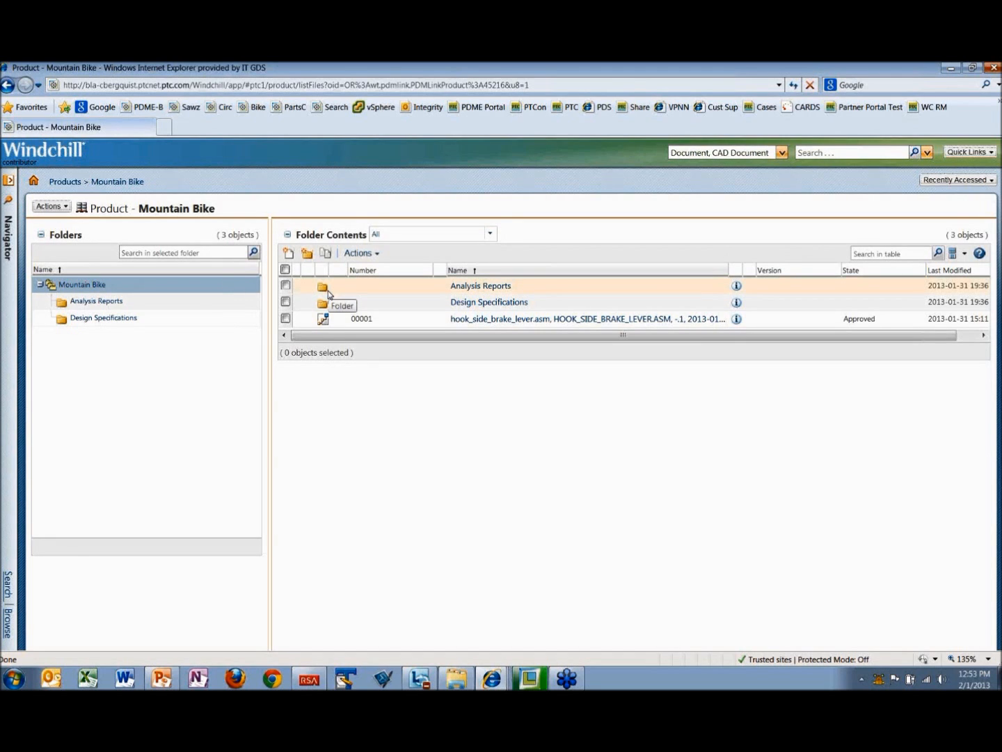
{"action": "left_click", "coordinate": [995, 67]}
{"action": "left_click", "coordinate": [954, 69]}
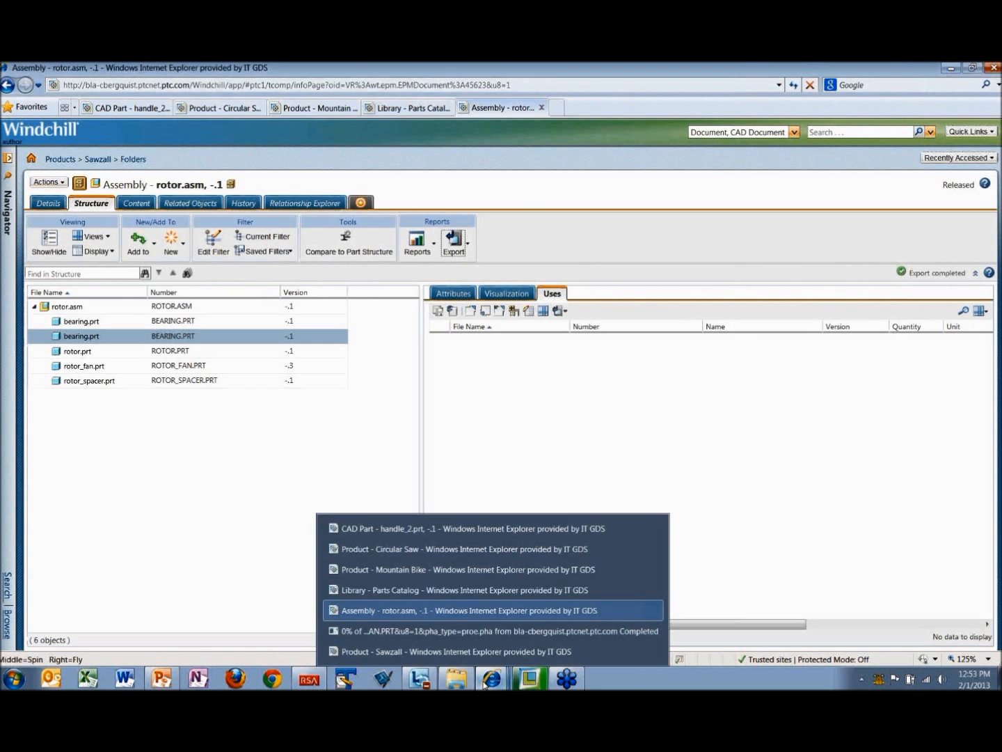
Step: Switch to the author account's Mountain Bike window and look through the product's folder contents
{"action": "mouse_move", "coordinate": [491, 679]}
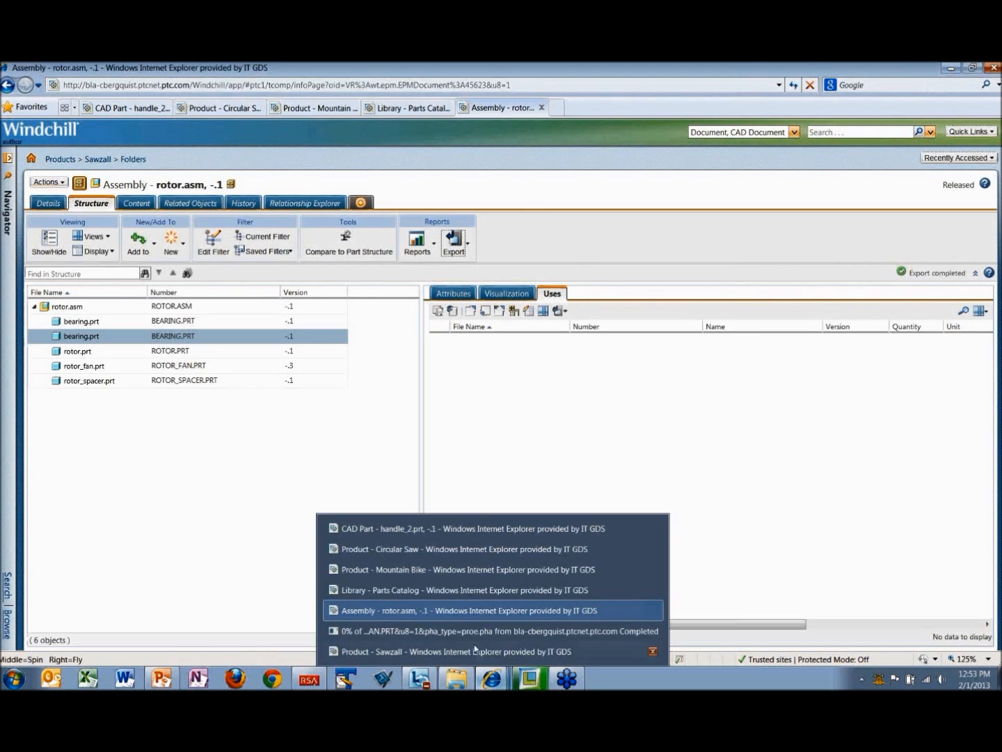
{"action": "left_click", "coordinate": [420, 571]}
{"action": "left_click", "coordinate": [53, 309]}
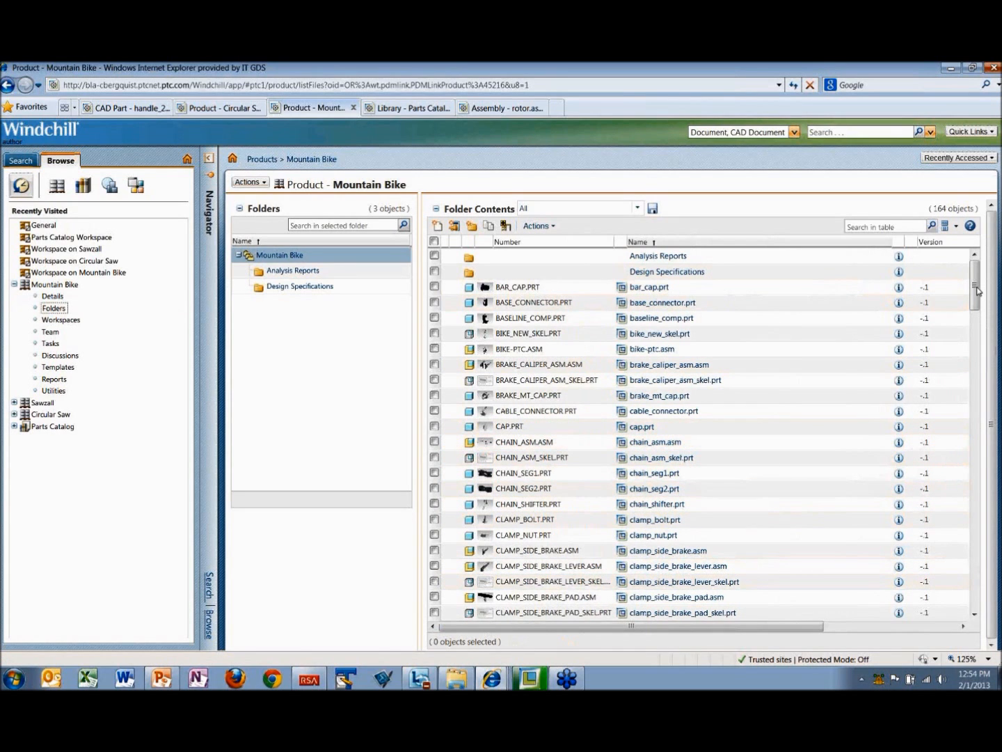
{"action": "scroll", "coordinate": [984, 309], "scroll_direction": "down", "scroll_amount": 10}
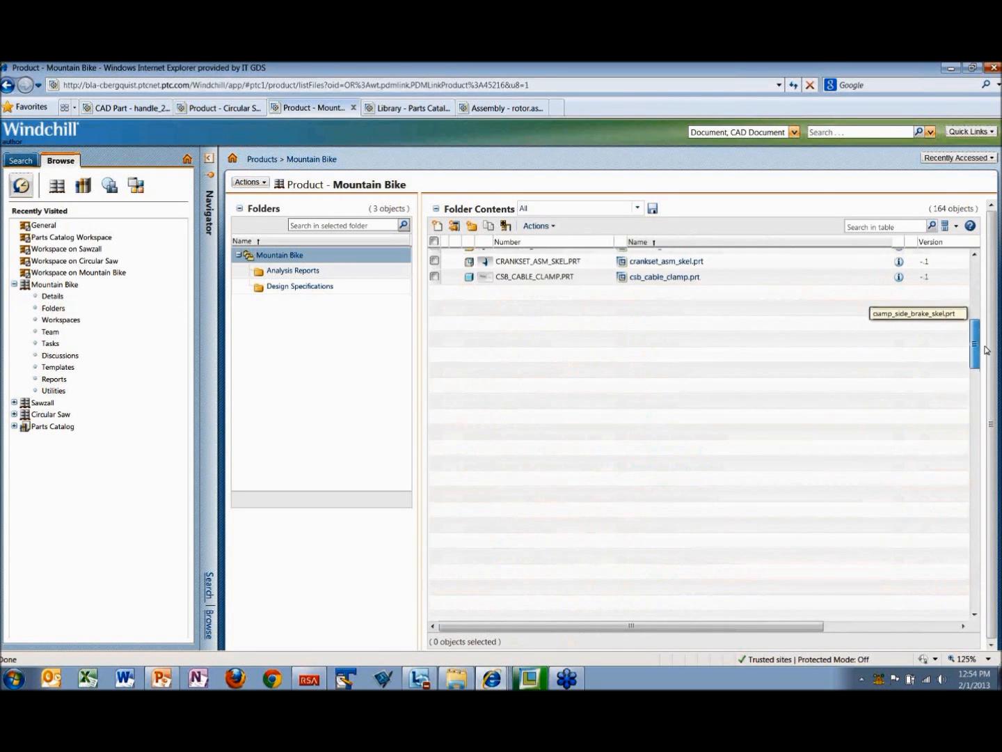
{"action": "left_click_drag", "start_coordinate": [986, 347], "coordinate": [985, 385]}
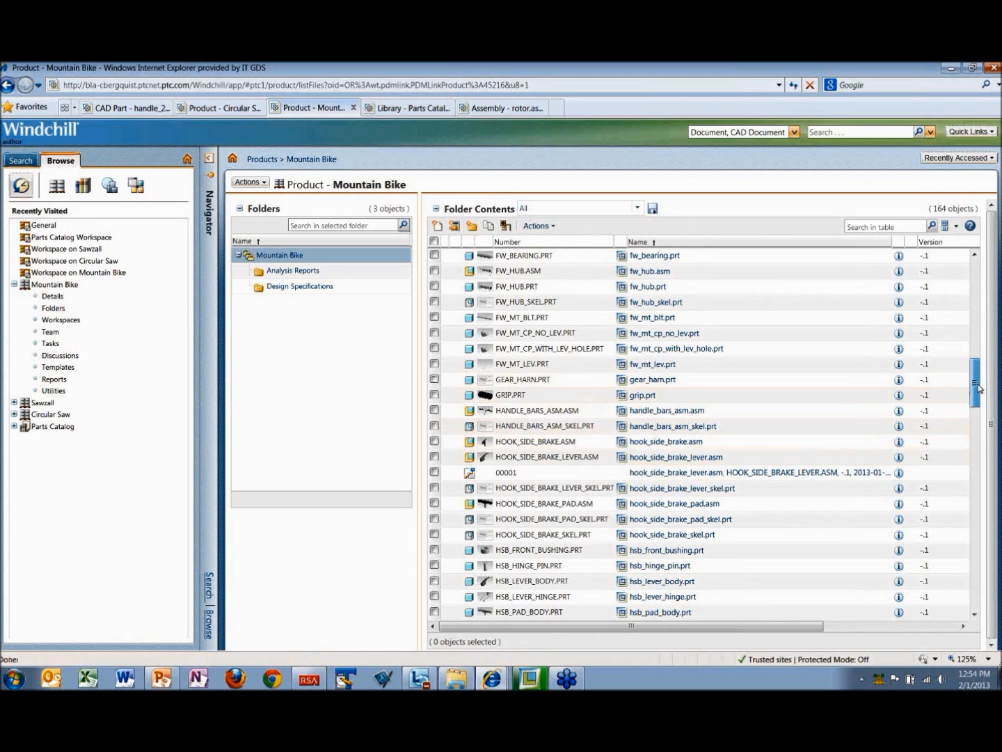
{"action": "left_click_drag", "start_coordinate": [977, 387], "coordinate": [973, 285]}
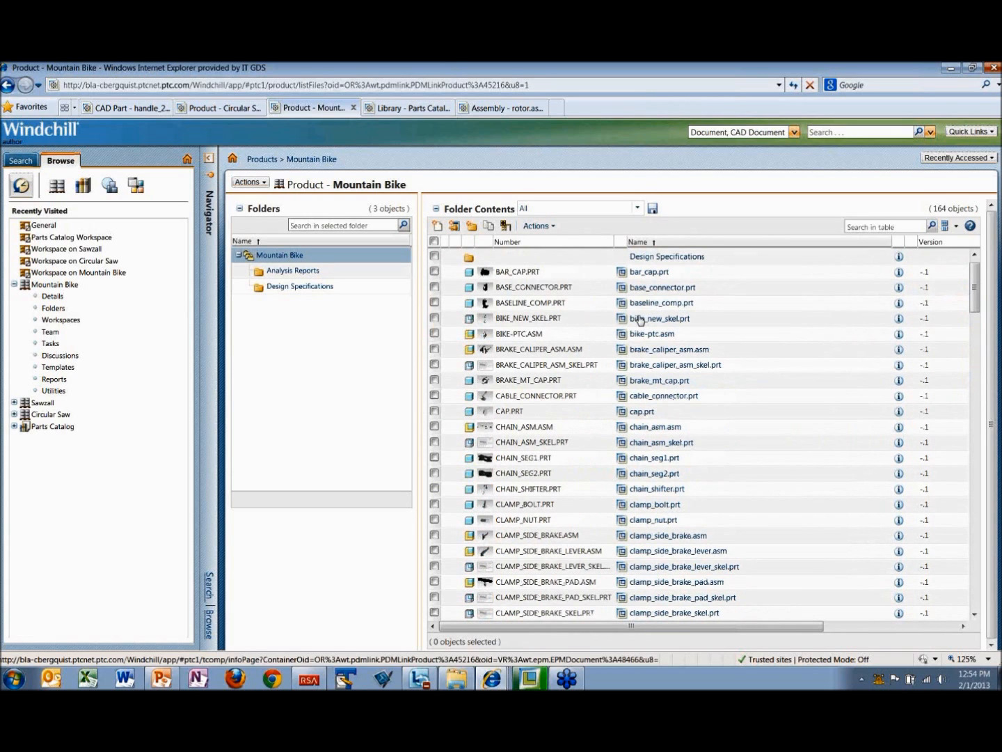
Step: Preview the bike-ptc.asm assembly and its front_derailleur_asm.asm subassembly with thumbnail navigation, then close the preview
{"action": "left_click", "coordinate": [486, 339]}
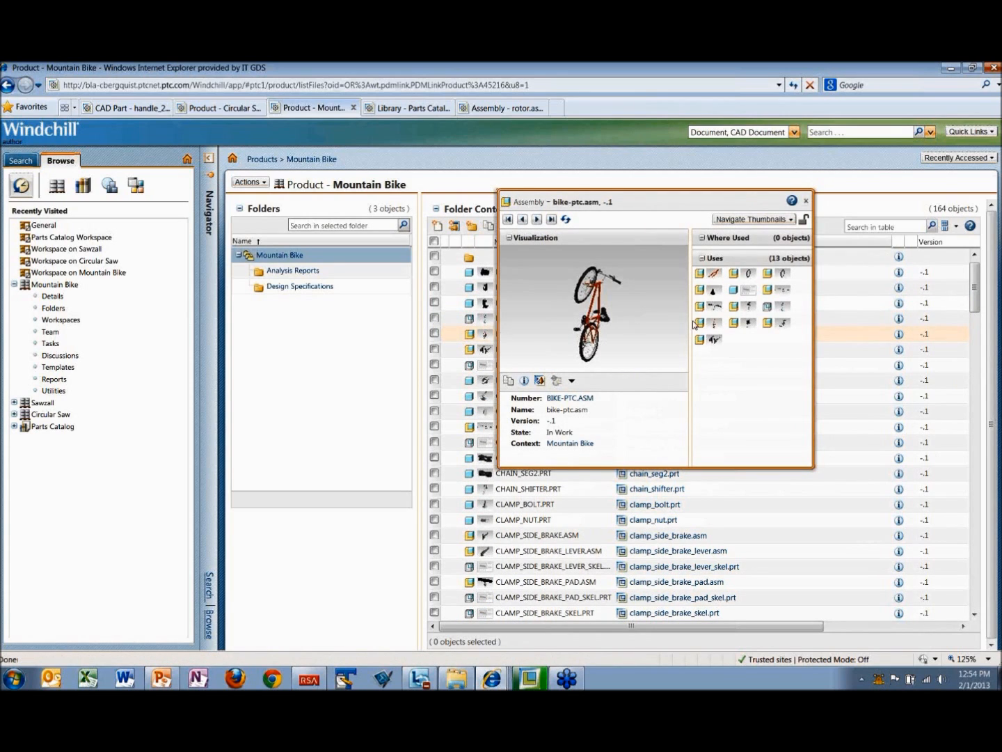
{"action": "left_click", "coordinate": [715, 296]}
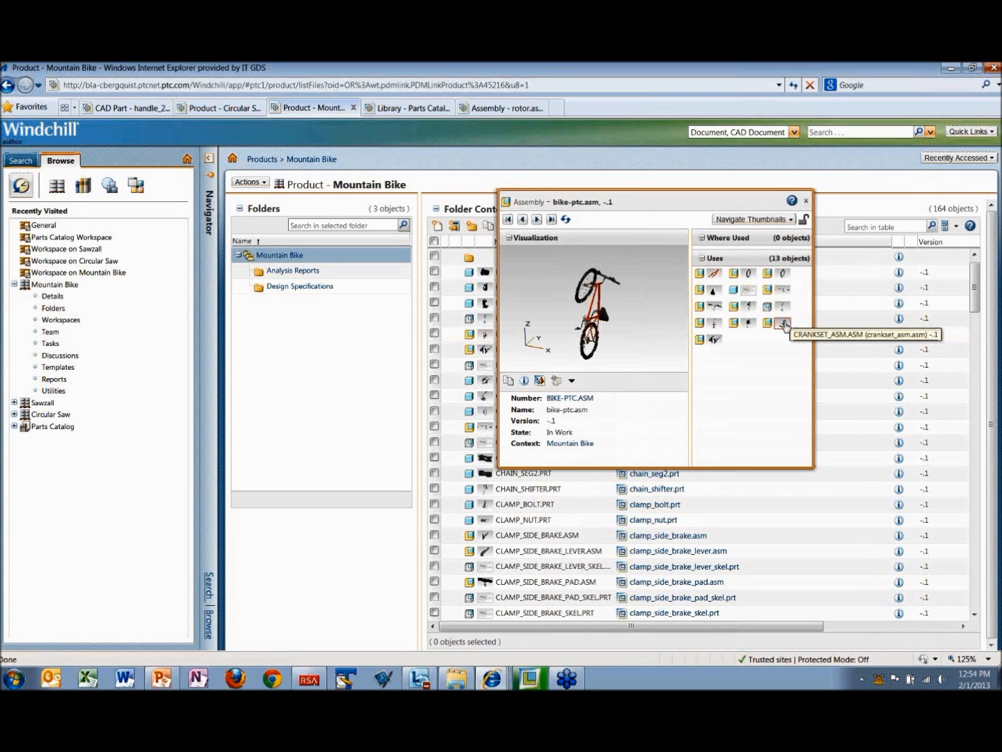
{"action": "left_click", "coordinate": [750, 324]}
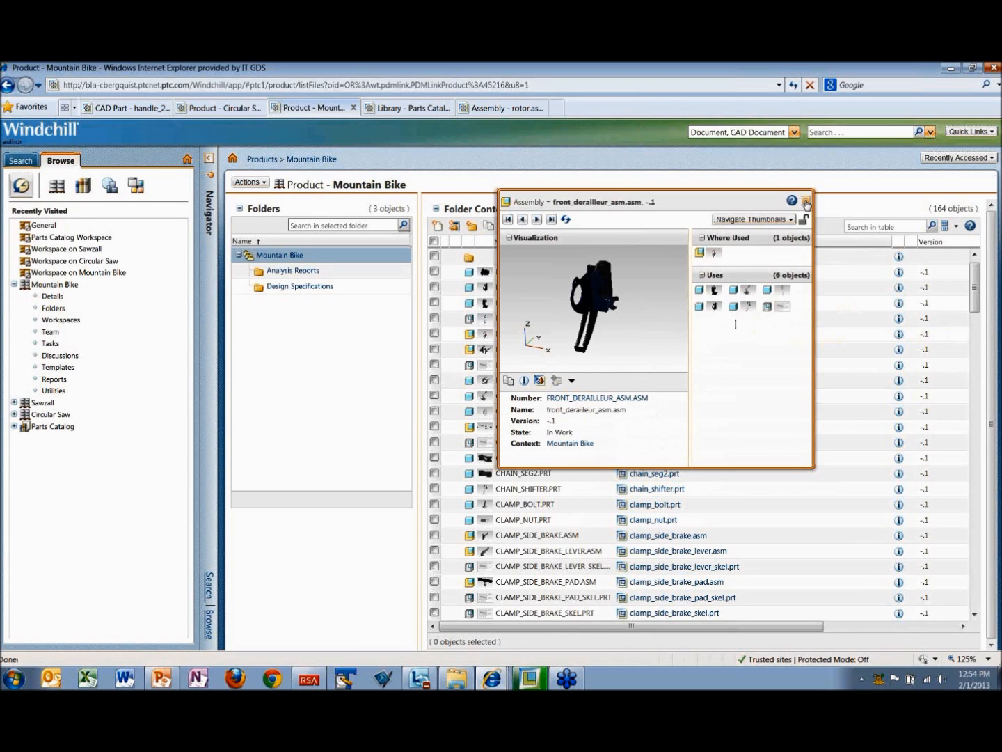
{"action": "left_click", "coordinate": [806, 202]}
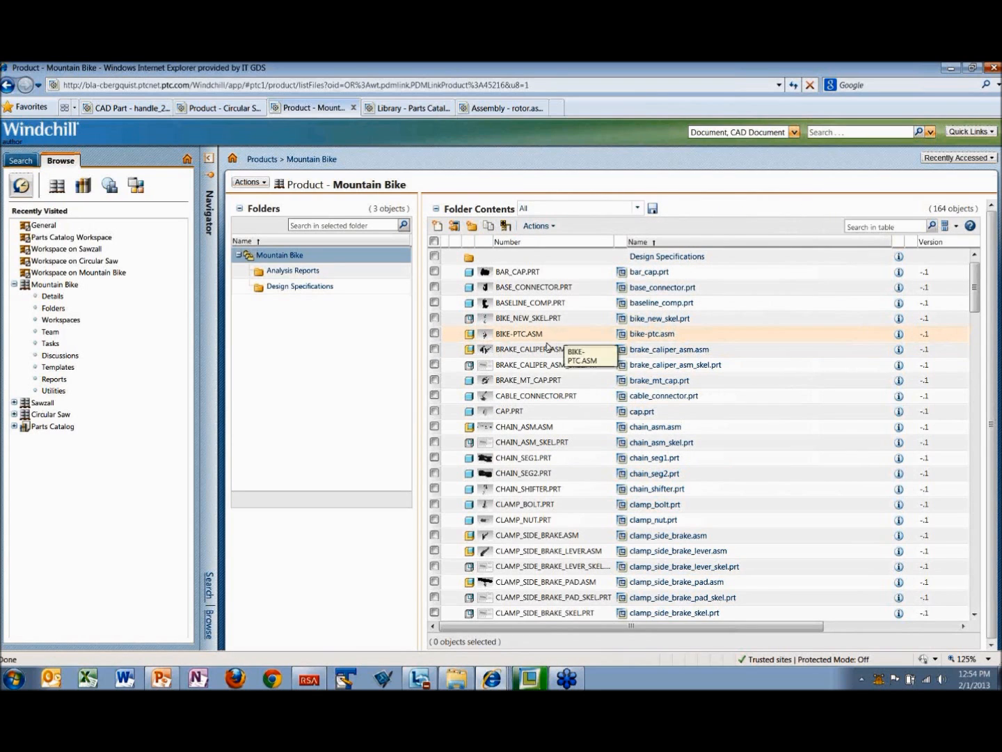
Step: Open the information page of bike-ptc.asm and expand all levels of its structure
{"action": "left_click", "coordinate": [485, 337]}
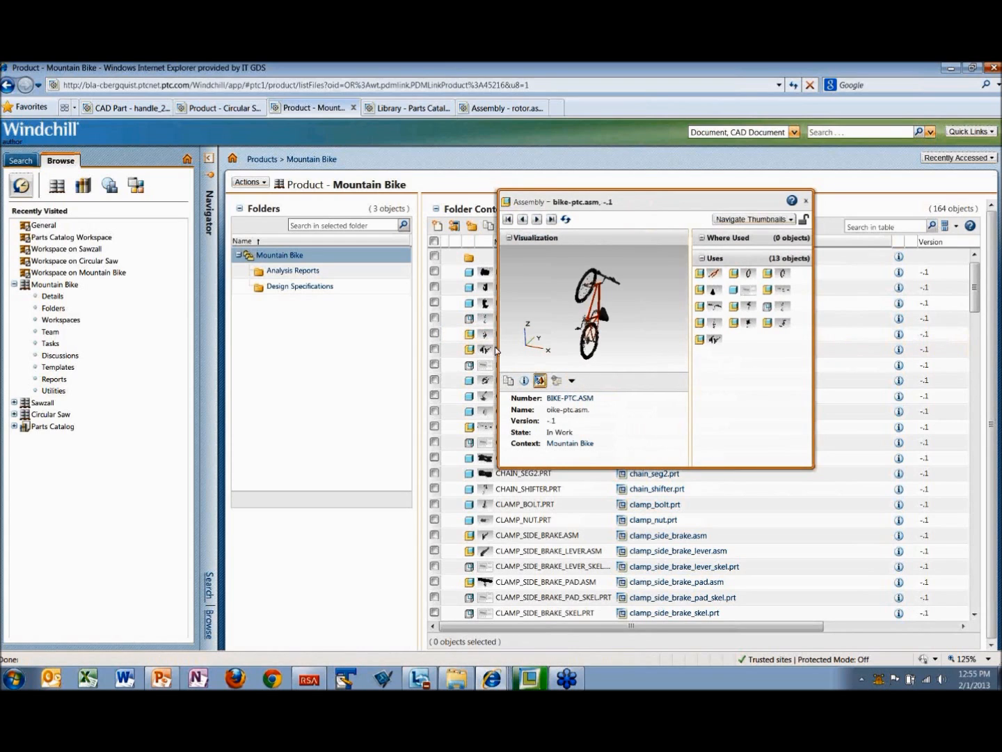
{"action": "left_click", "coordinate": [524, 380]}
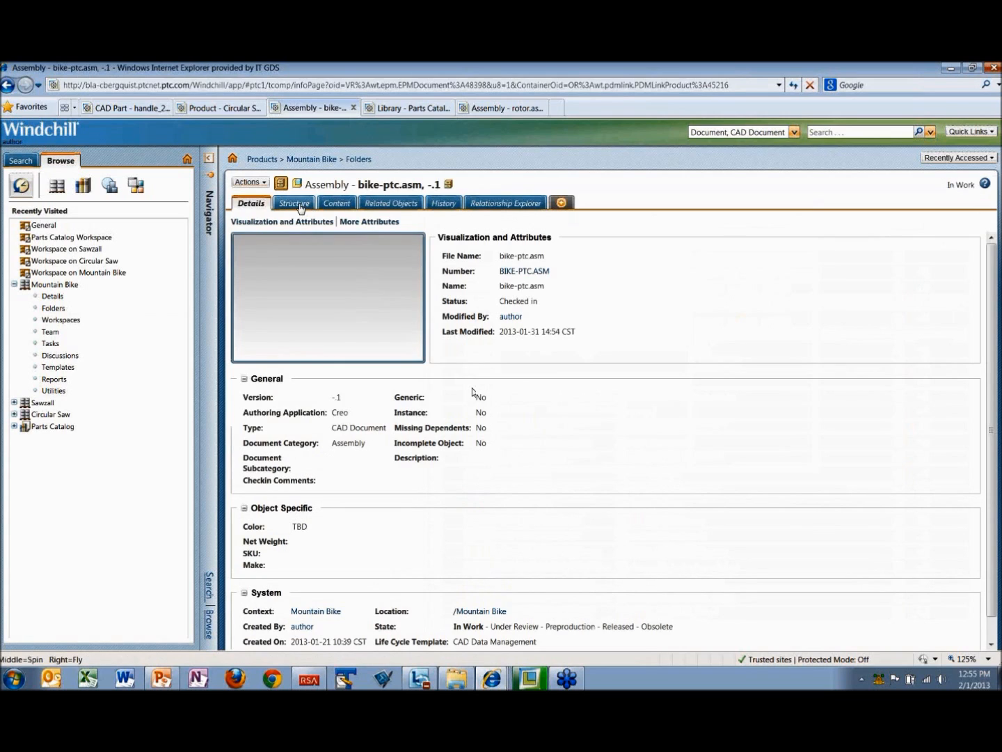
{"action": "left_click", "coordinate": [300, 207]}
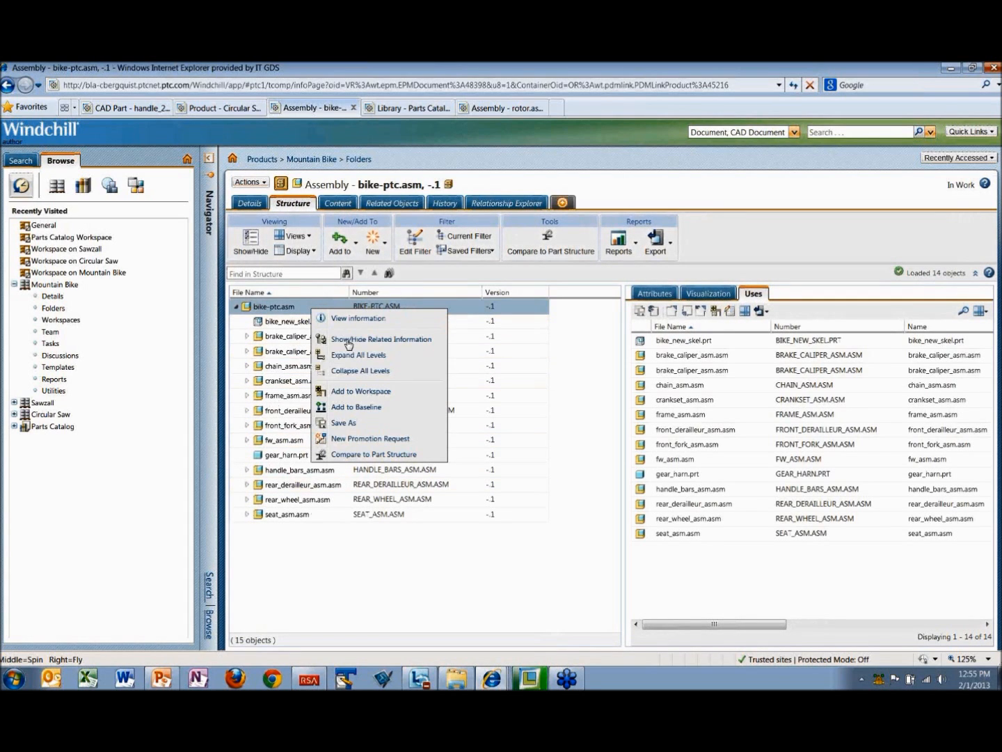
{"action": "left_click", "coordinate": [349, 355]}
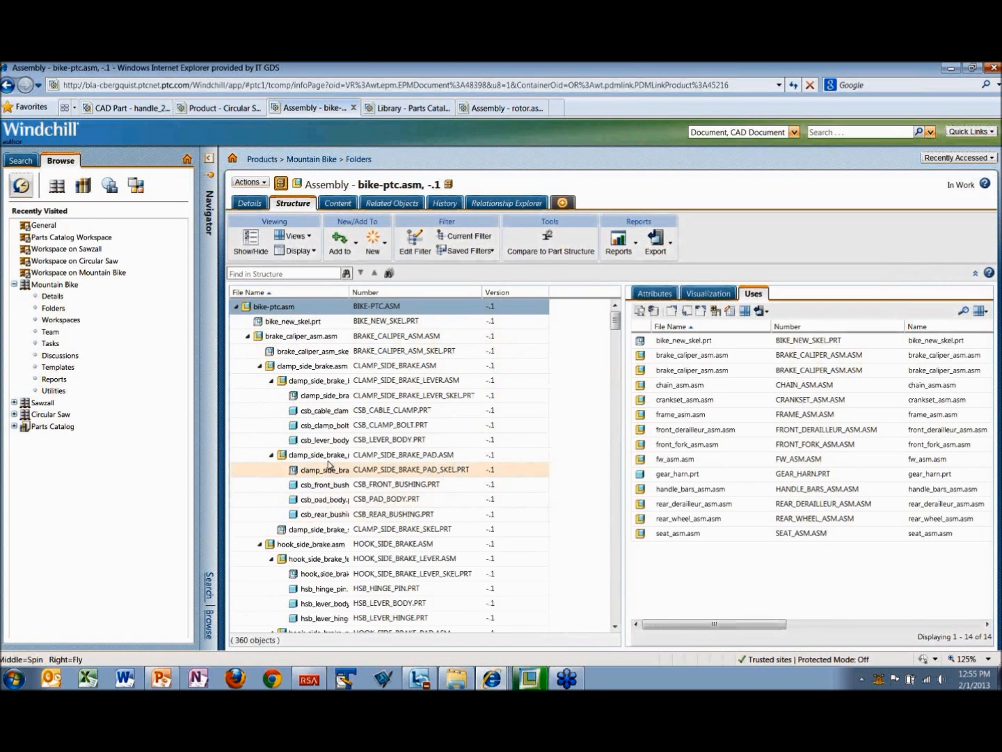
Step: Merge the uses in the bike-ptc.asm structure and export the list to XLS
{"action": "left_click", "coordinate": [316, 252]}
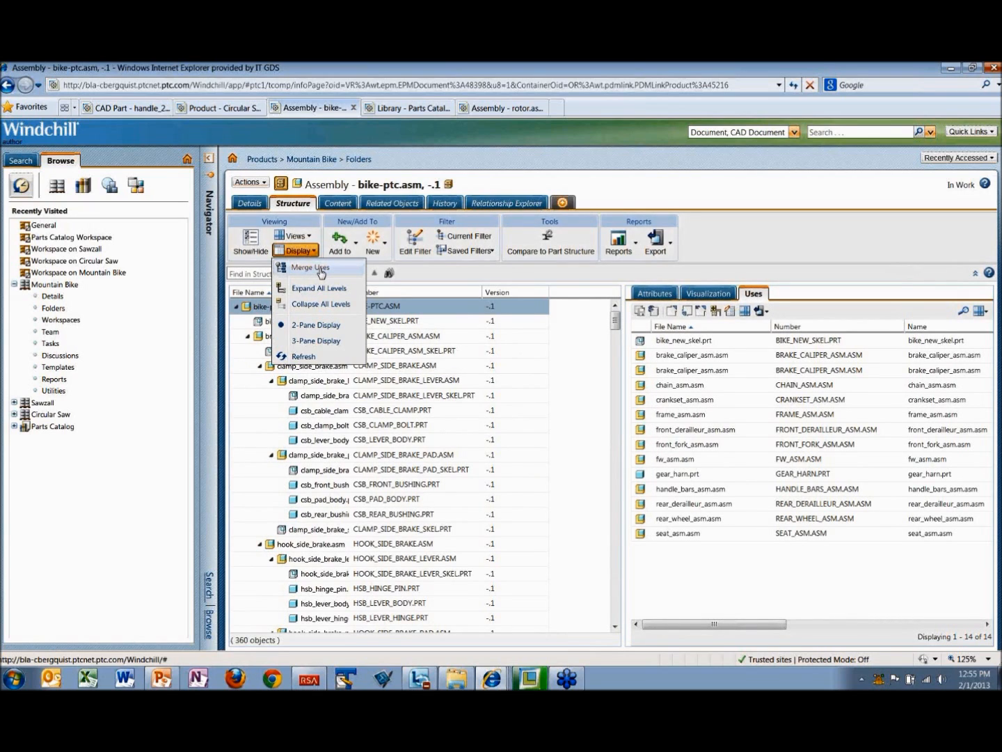
{"action": "left_click", "coordinate": [320, 270]}
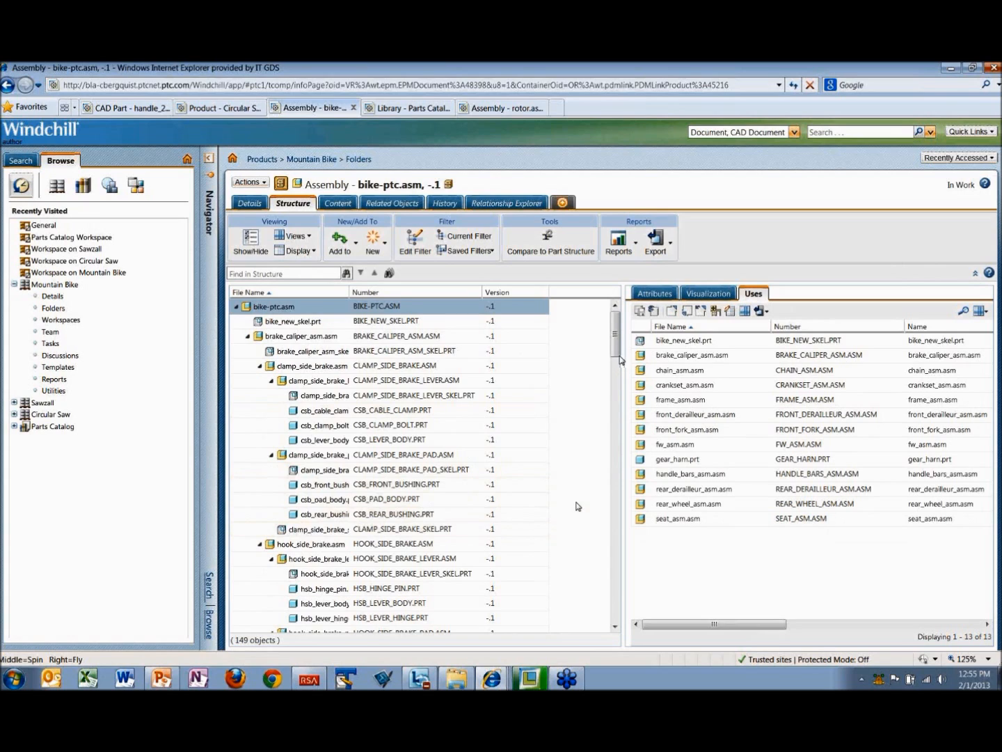
{"action": "left_click", "coordinate": [671, 248]}
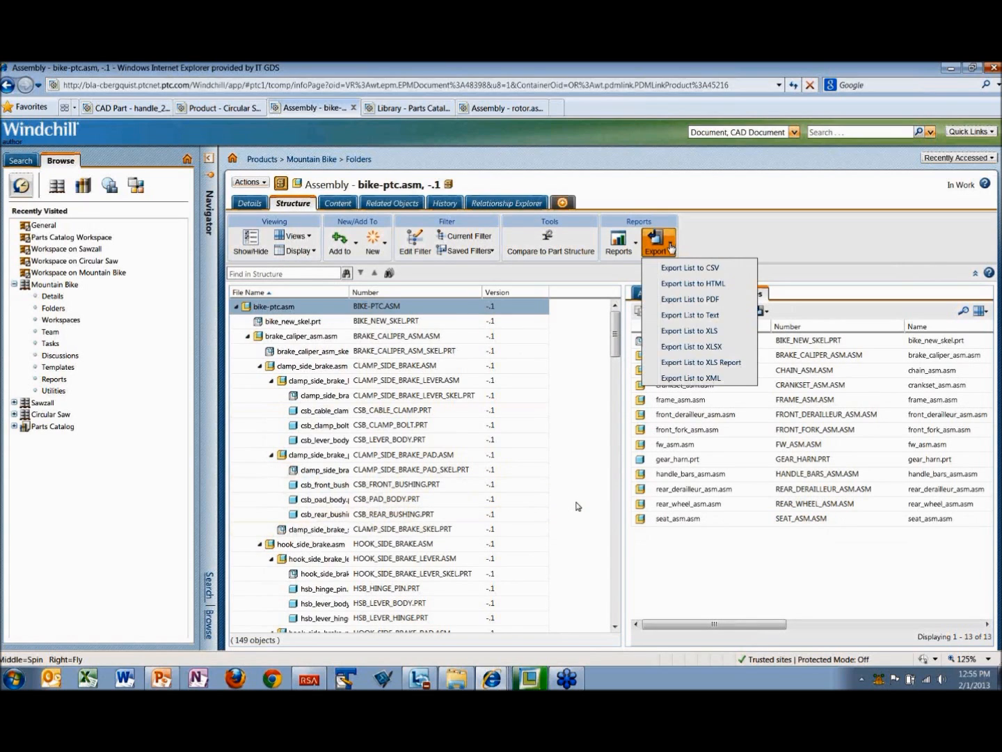
{"action": "left_click", "coordinate": [679, 331]}
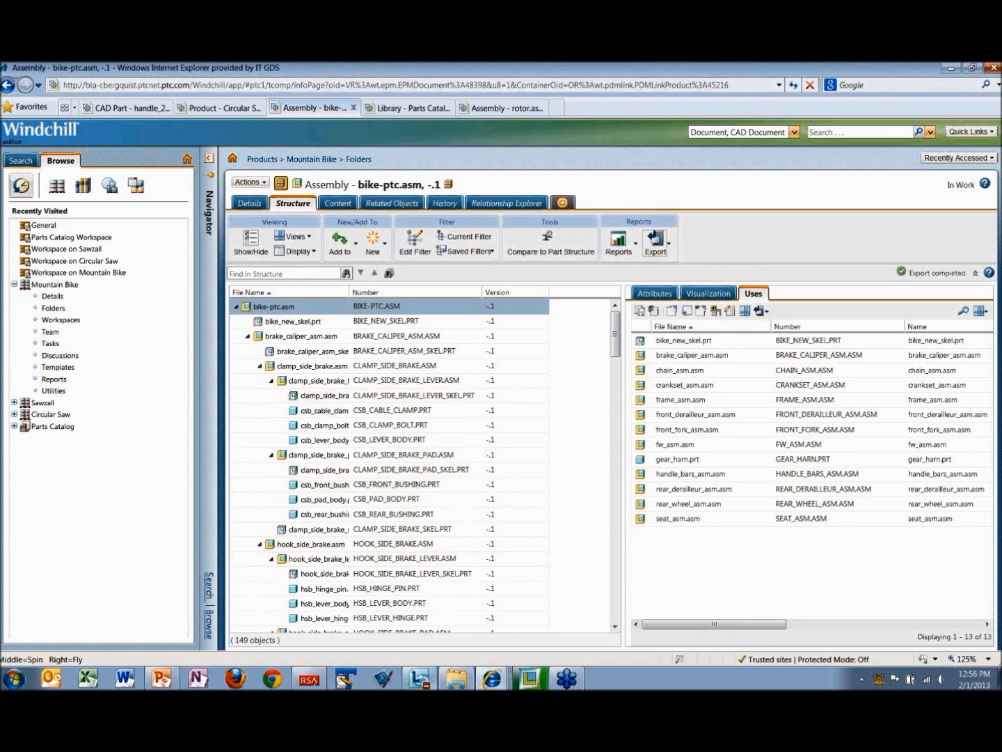
Step: Switch to Windows Explorer, look through the Desktop folder for the exported XLS list, and minimize the window
{"action": "mouse_move", "coordinate": [454, 668]}
{"action": "left_click", "coordinate": [455, 674]}
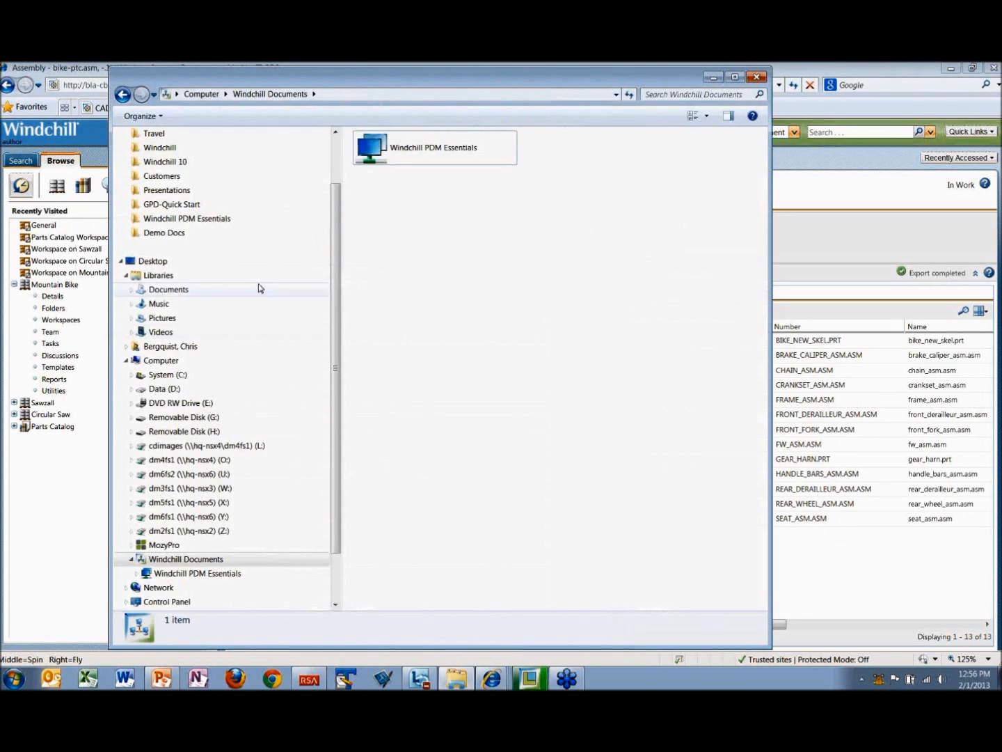
{"action": "left_click", "coordinate": [154, 262]}
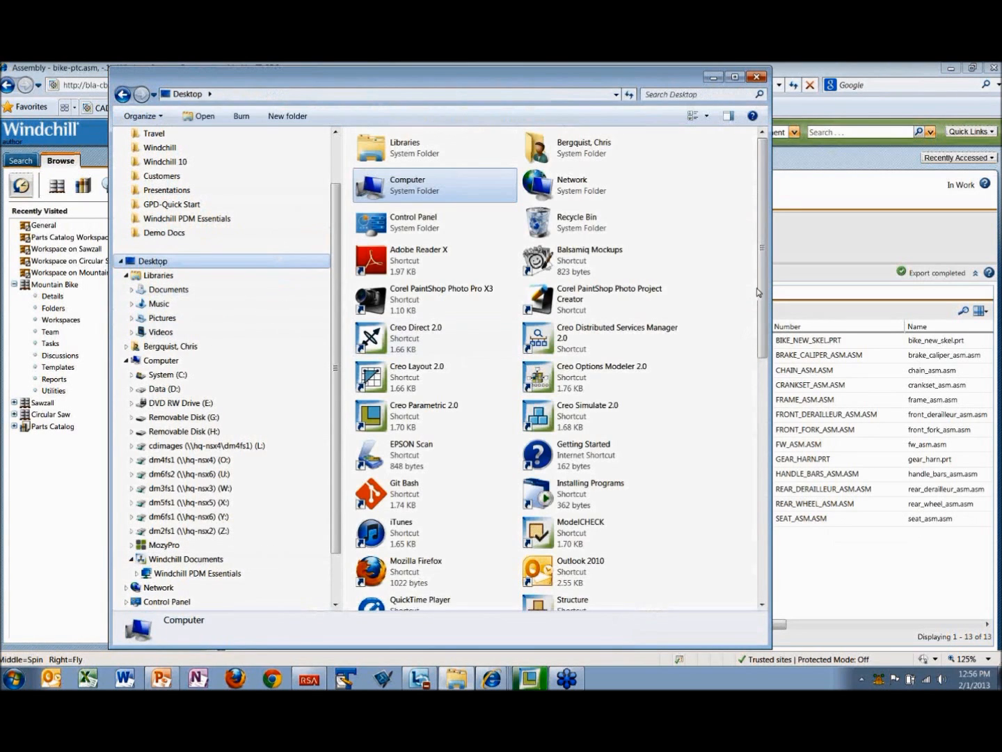
{"action": "left_click_drag", "start_coordinate": [764, 291], "coordinate": [760, 86]}
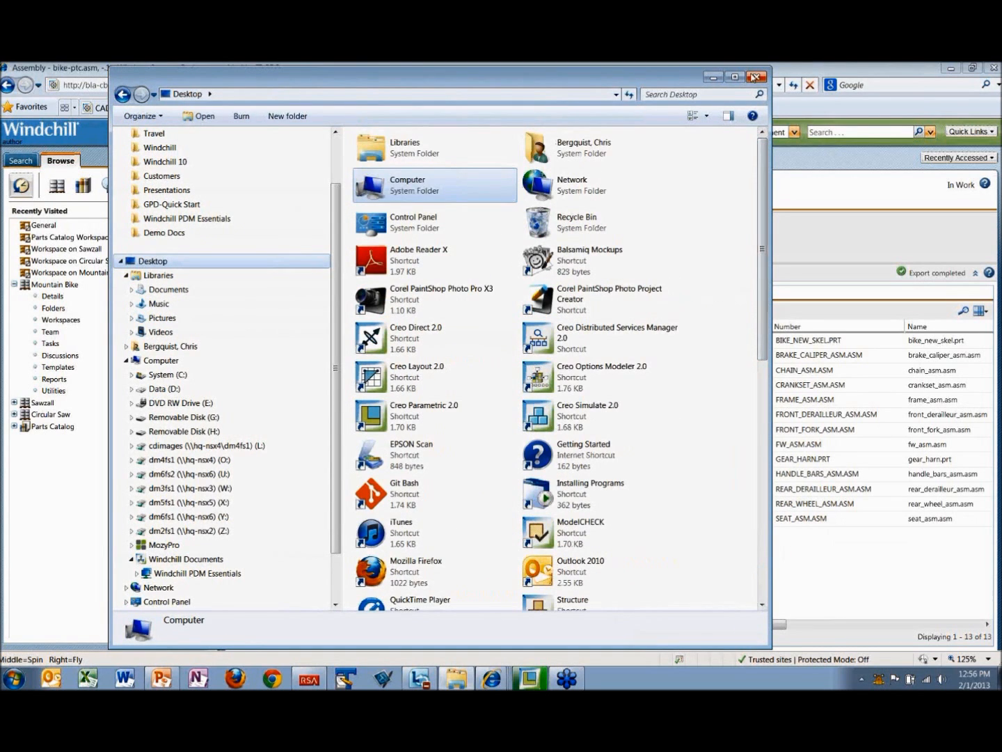
{"action": "left_click", "coordinate": [712, 79]}
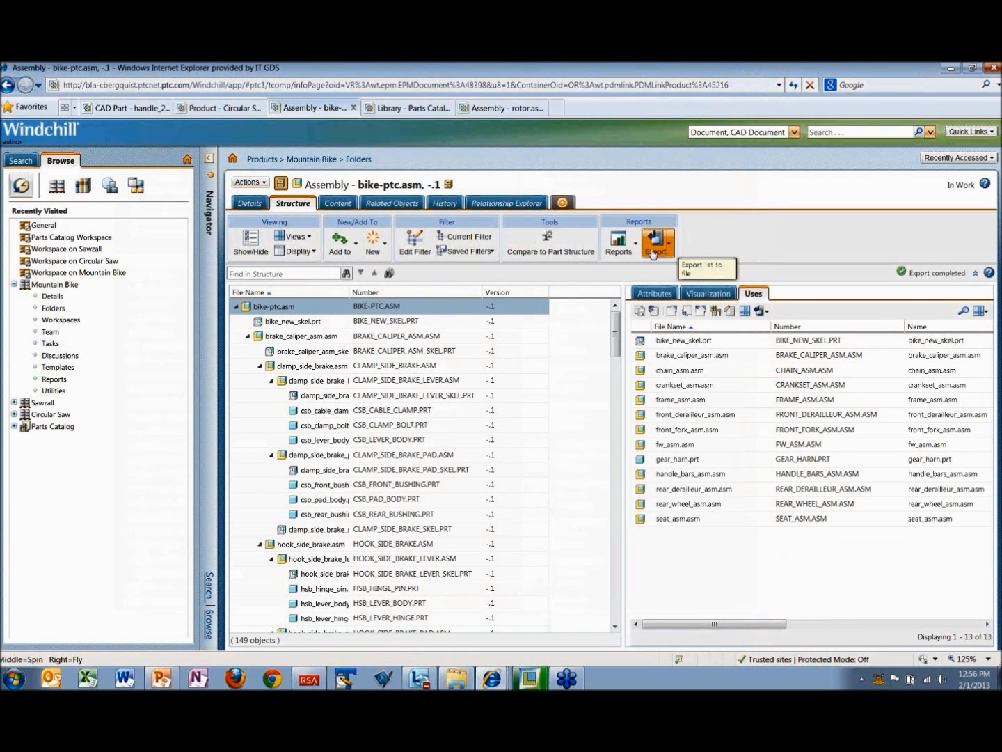
Step: Export the bike-ptc.asm structure list to PDF with Letter page size and Landscape orientation
{"action": "left_click", "coordinate": [669, 247]}
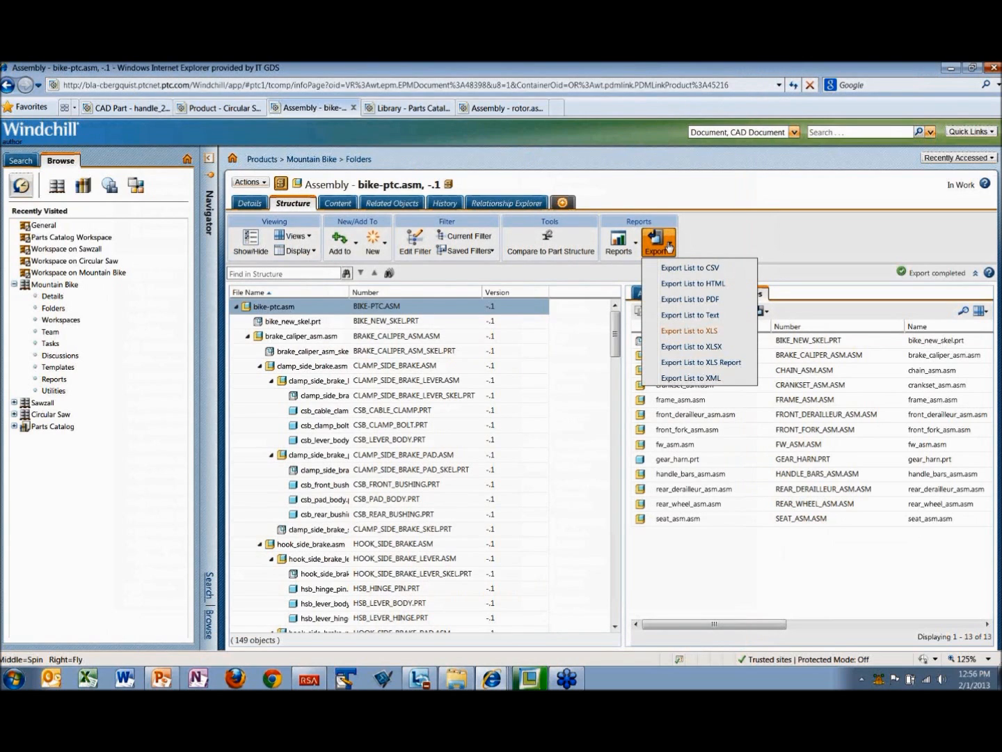
{"action": "left_click", "coordinate": [683, 303]}
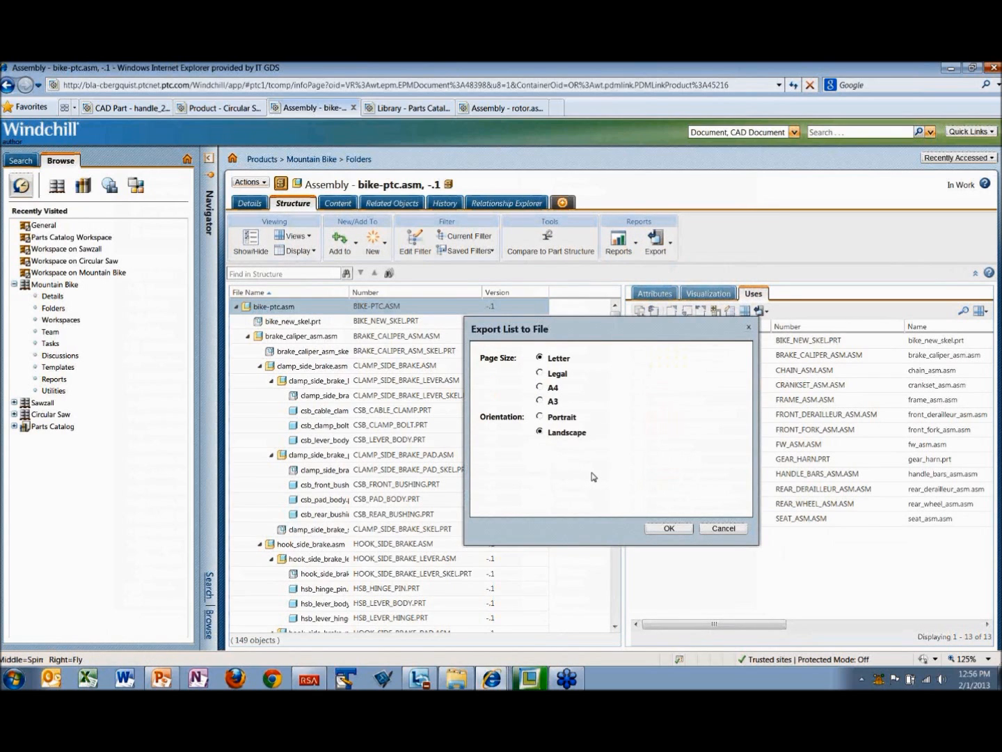
{"action": "left_click", "coordinate": [668, 529]}
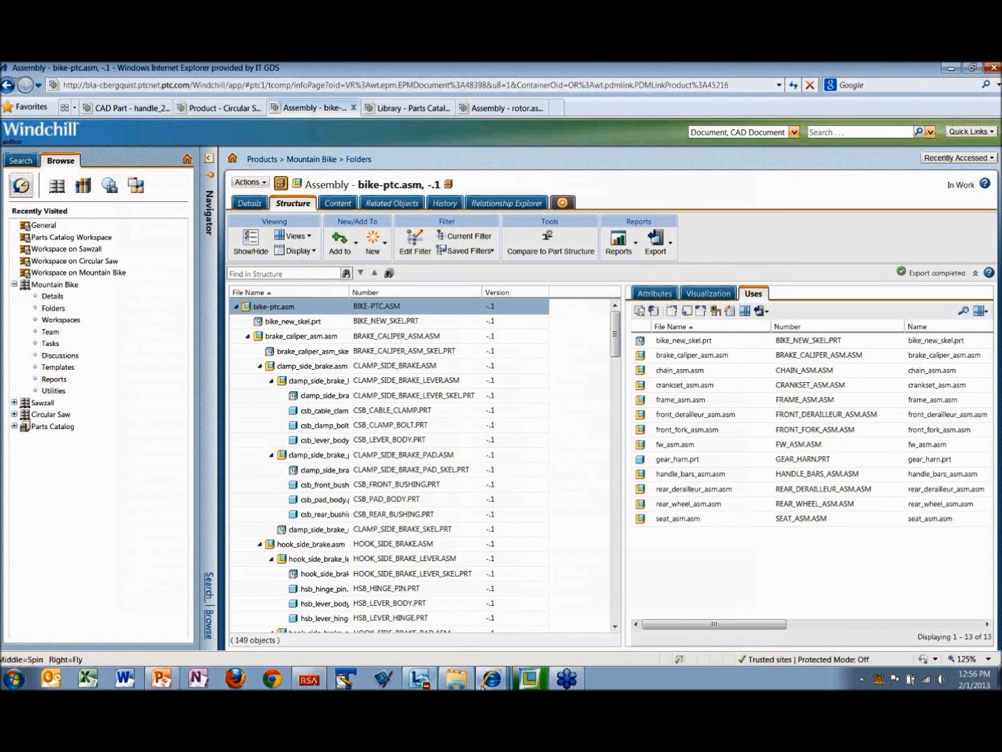
Step: Switch to Windows Explorer, look through the Documents library sorted by date modified for the exported list, and minimize the window
{"action": "left_click", "coordinate": [460, 681]}
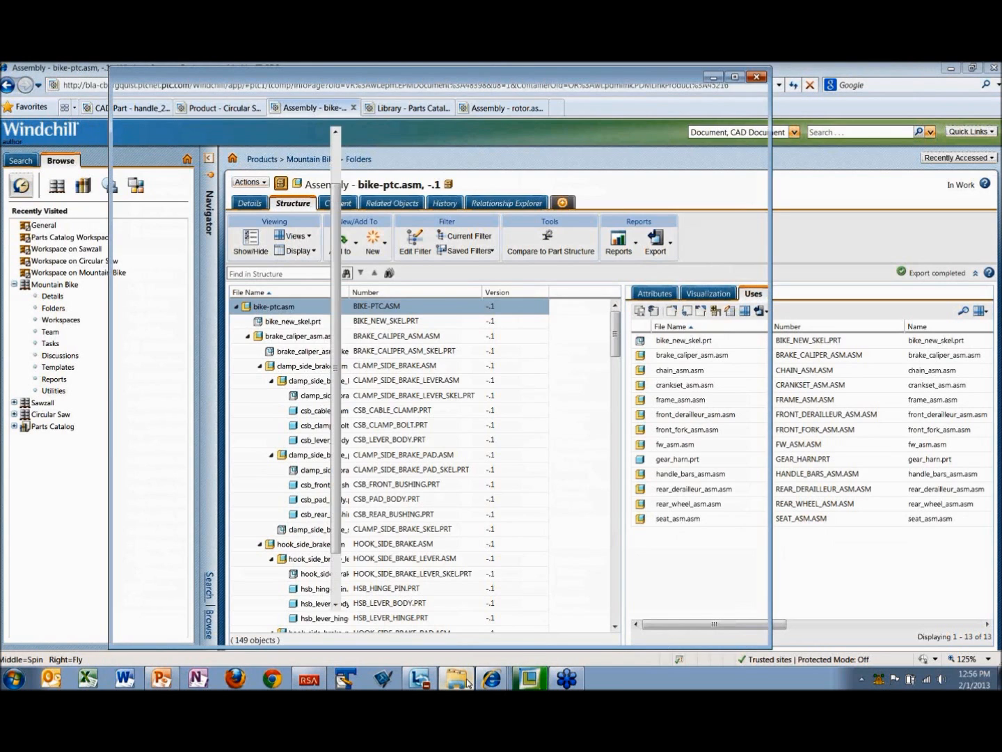
{"action": "left_click", "coordinate": [222, 95]}
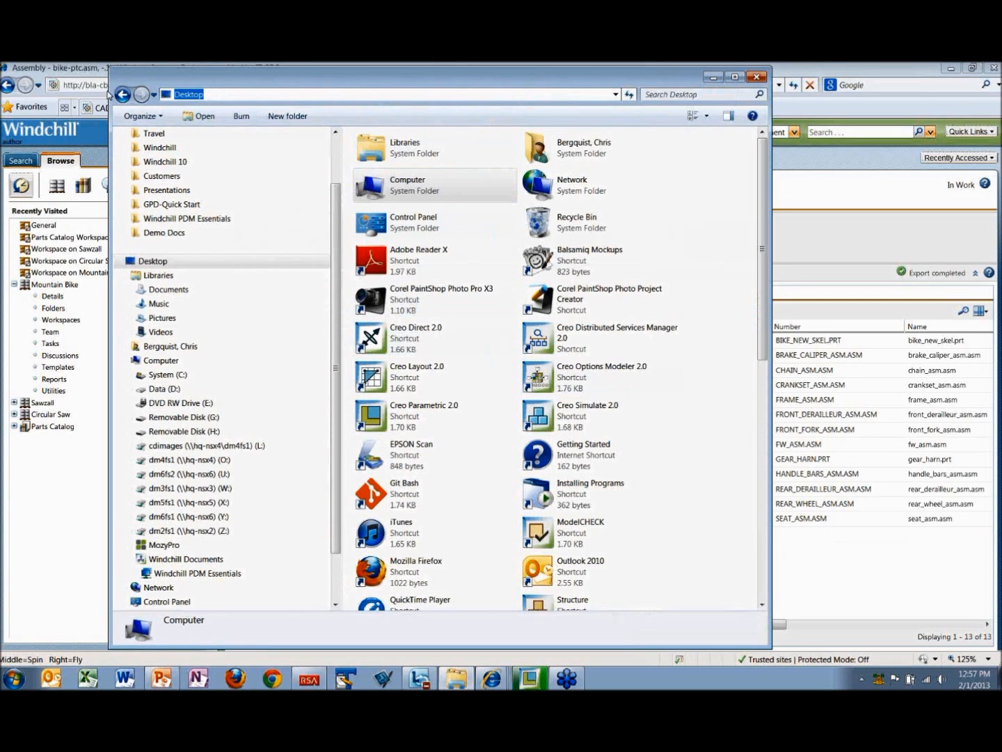
{"action": "left_click", "coordinate": [164, 290]}
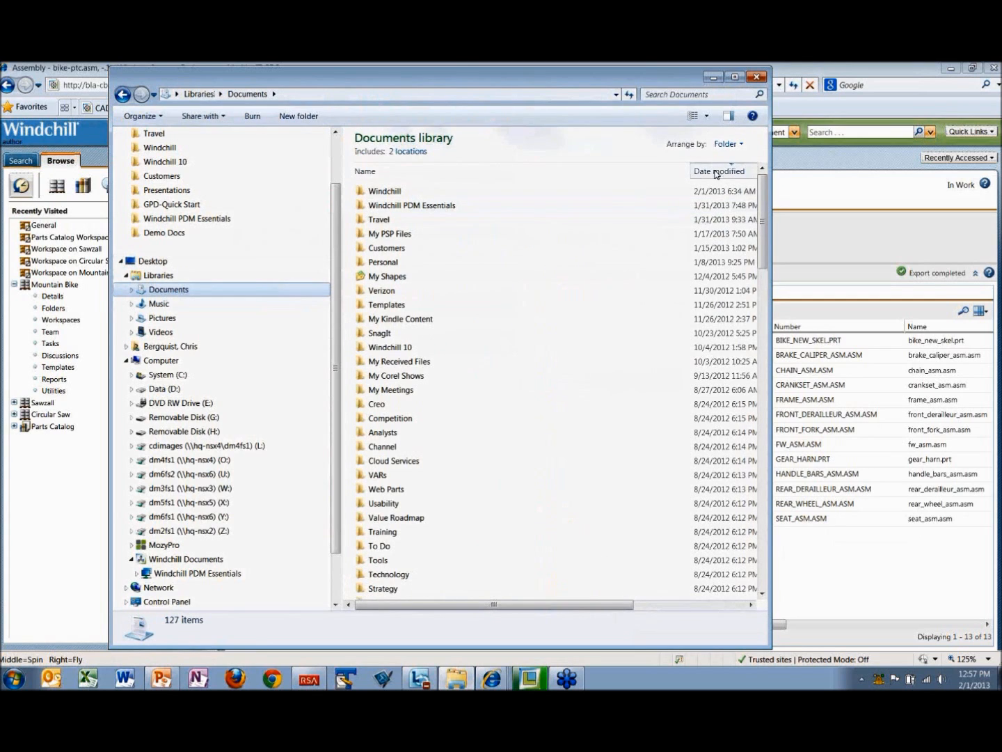
{"action": "left_click", "coordinate": [716, 173]}
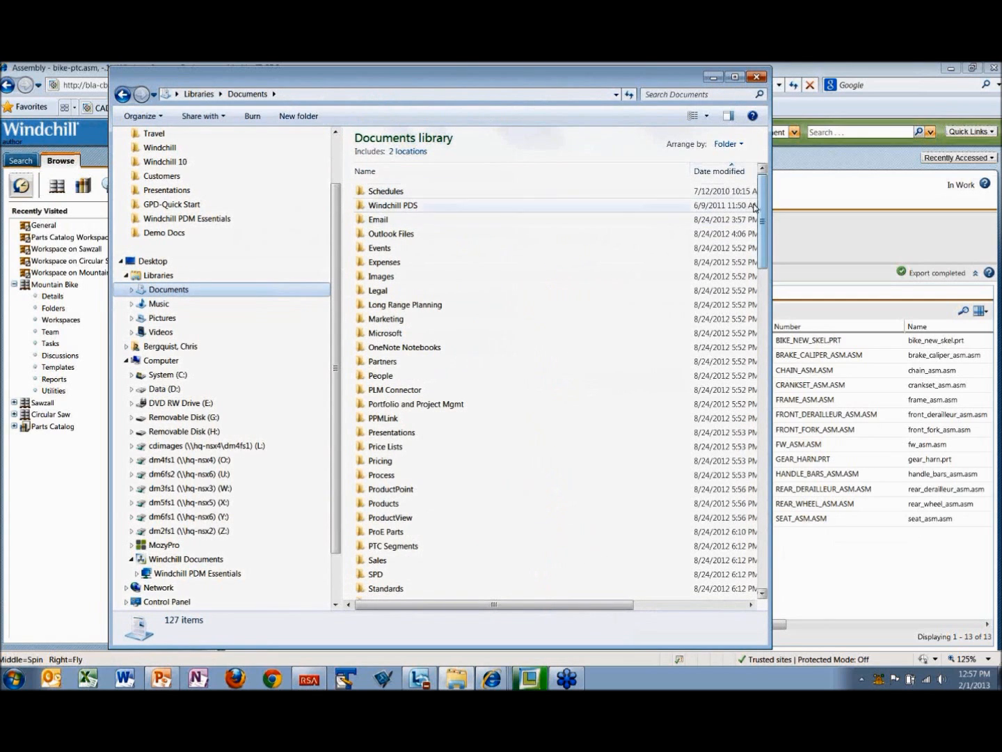
{"action": "left_click", "coordinate": [721, 173]}
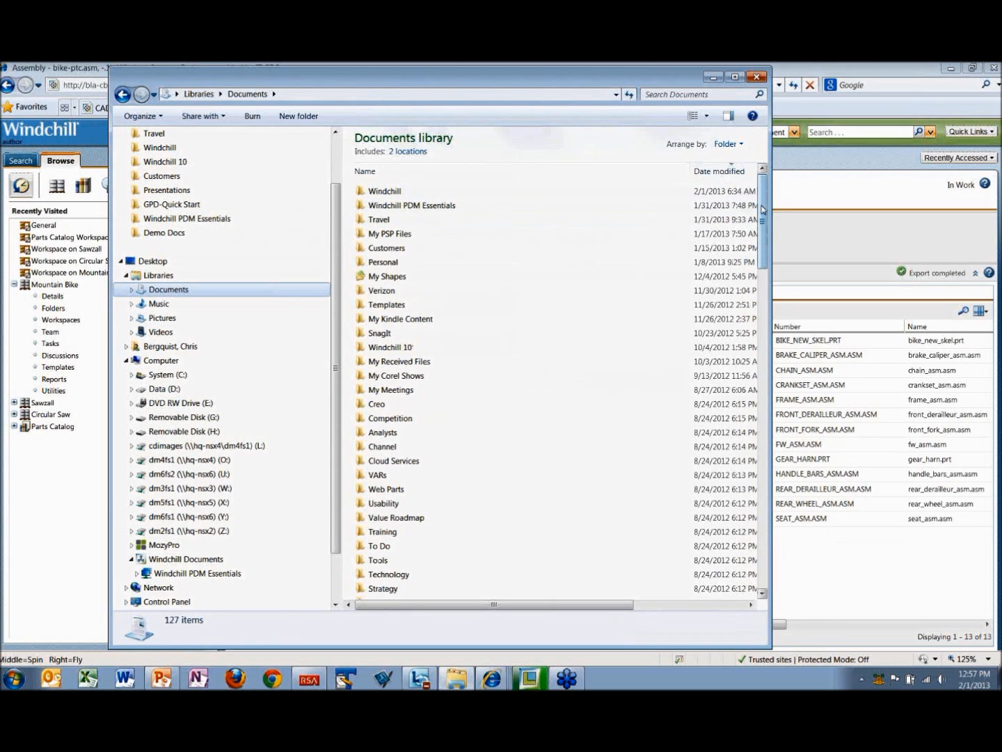
{"action": "left_click_drag", "start_coordinate": [763, 209], "coordinate": [751, 253]}
{"action": "left_click", "coordinate": [710, 78]}
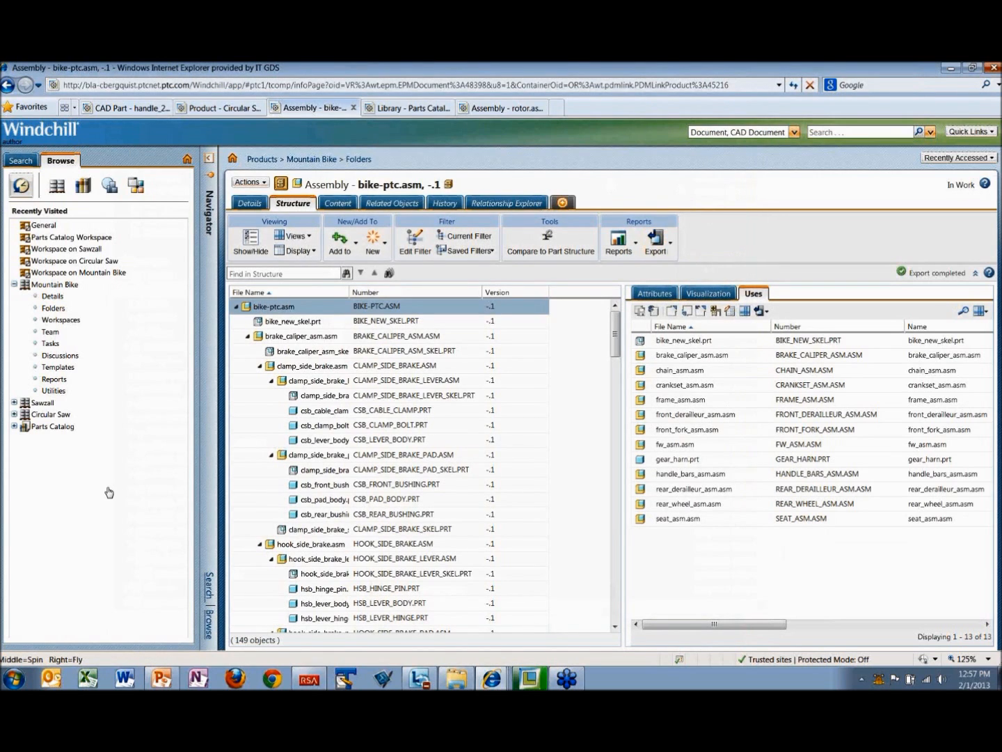
Step: Search Windchill for rot*, open the information page of ROTOR_FAN.PRT and view its content and representations
{"action": "mouse_move", "coordinate": [503, 676]}
{"action": "left_click", "coordinate": [846, 135]}
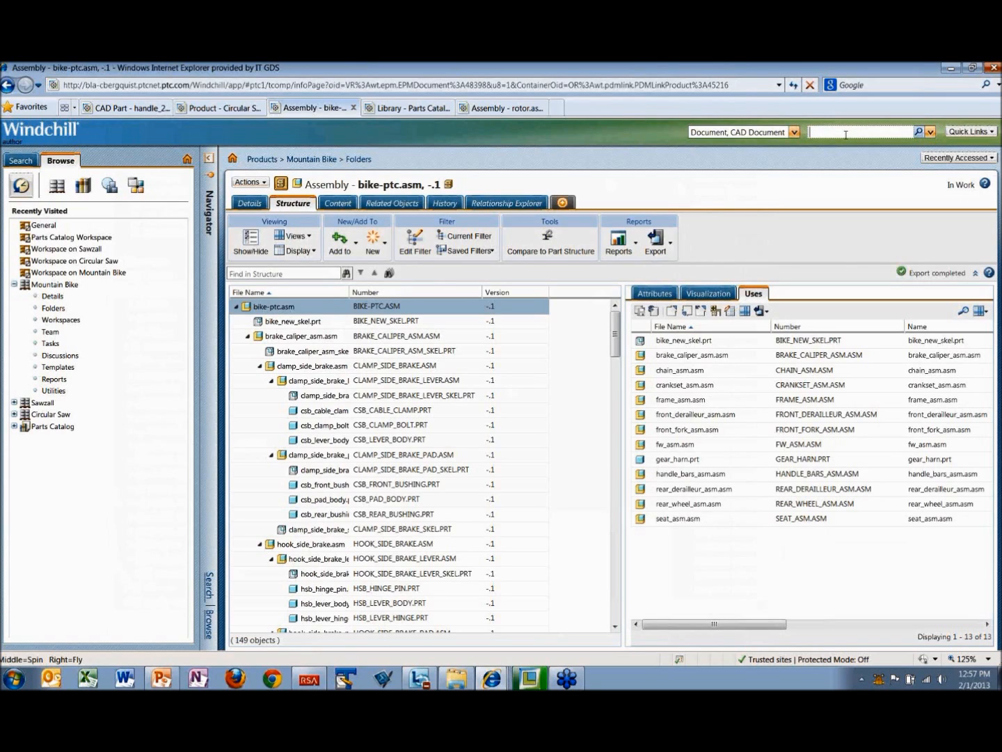
{"action": "type", "text": "rot"}
{"action": "key", "text": "Return"}
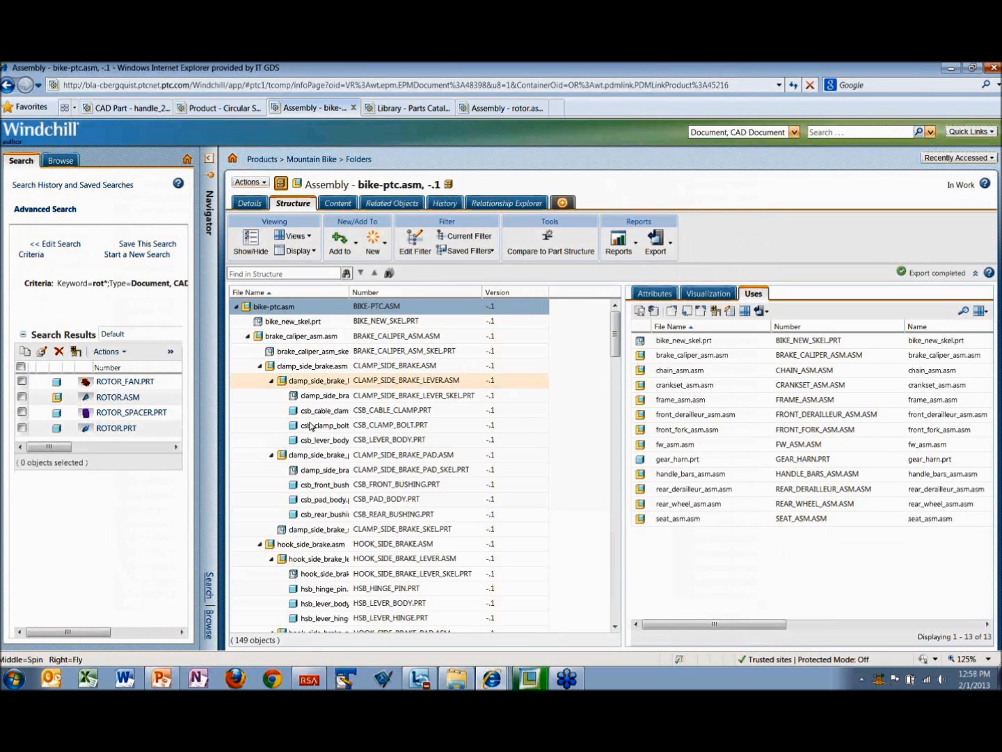
{"action": "left_click", "coordinate": [125, 381]}
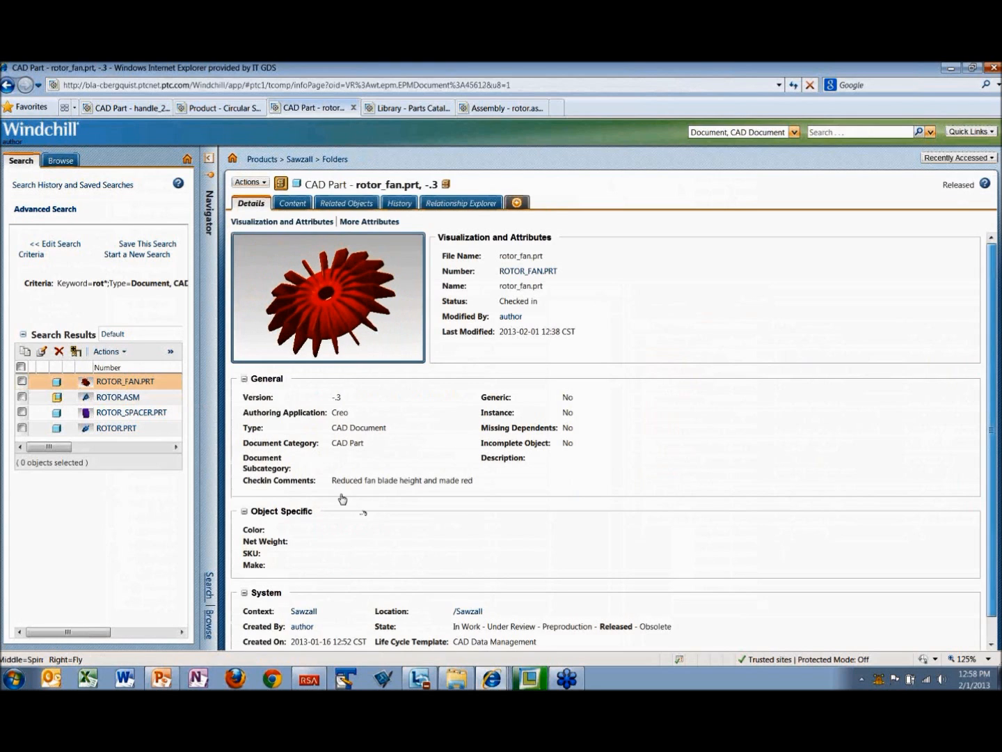
{"action": "scroll", "coordinate": [342, 498], "scroll_direction": "down", "scroll_amount": 1}
{"action": "left_click", "coordinate": [302, 209]}
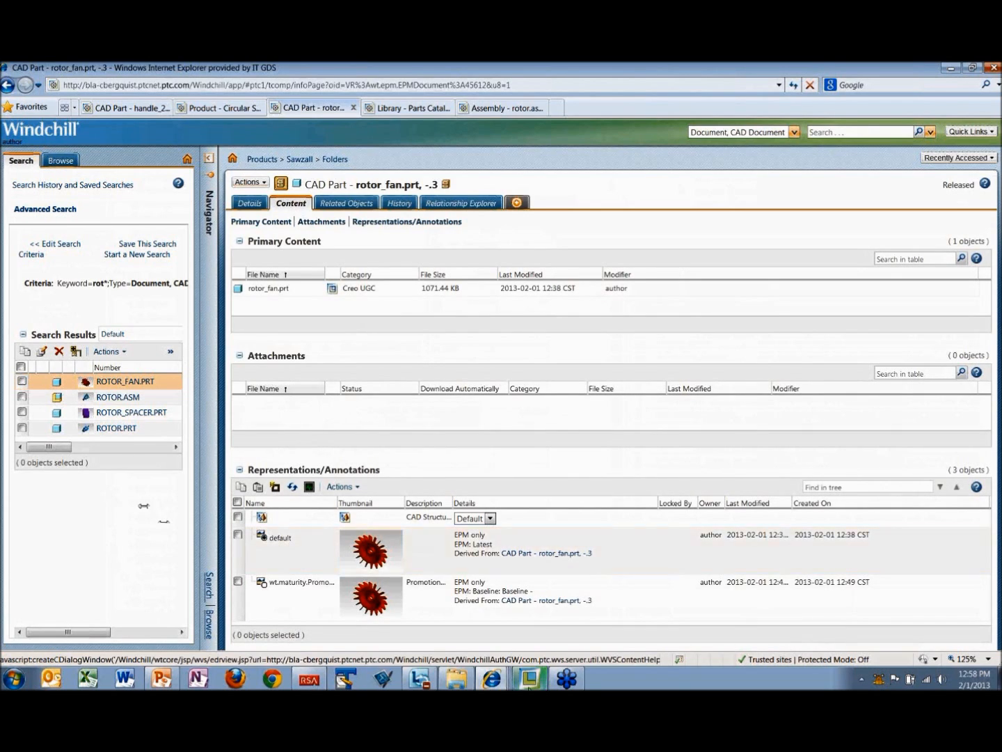
Step: Switch to Creo Parametric, search Windchill for rot* and add ROTOR_FAN.PRT to the workspace
{"action": "mouse_move", "coordinate": [529, 686]}
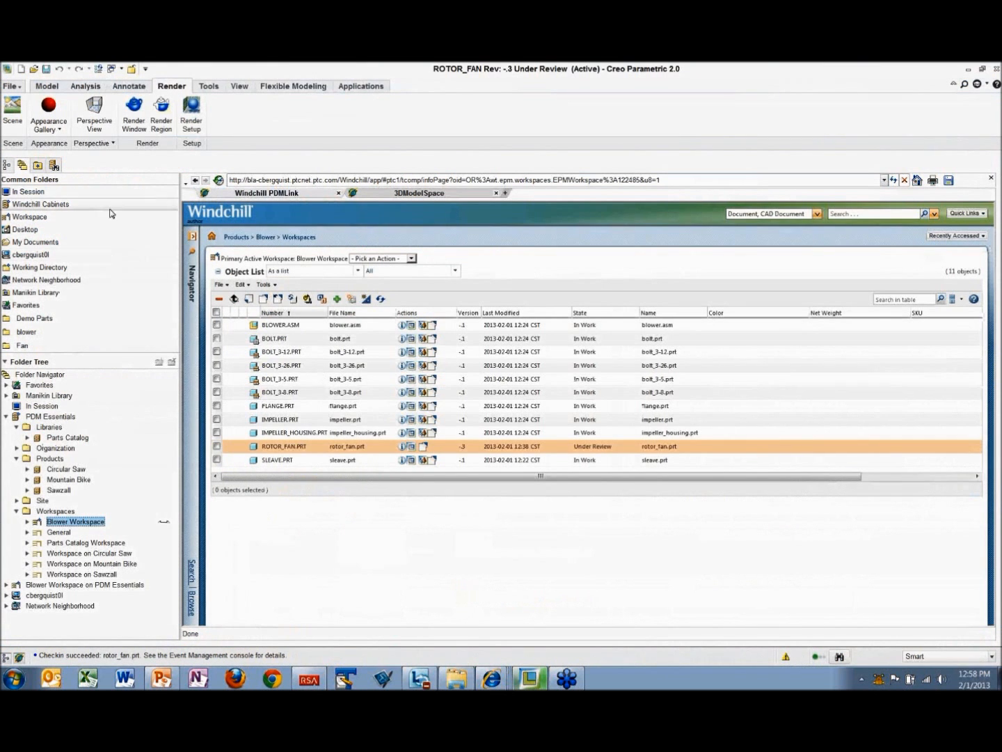
{"action": "left_click", "coordinate": [839, 216]}
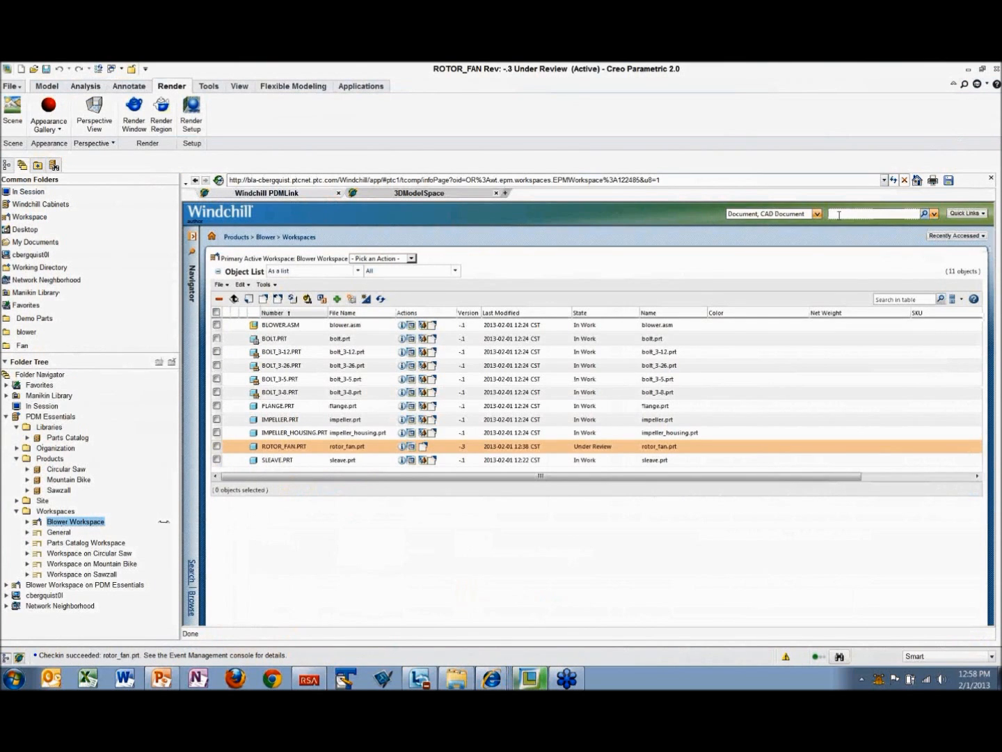
{"action": "type", "text": "rot*"}
{"action": "key", "text": "Return"}
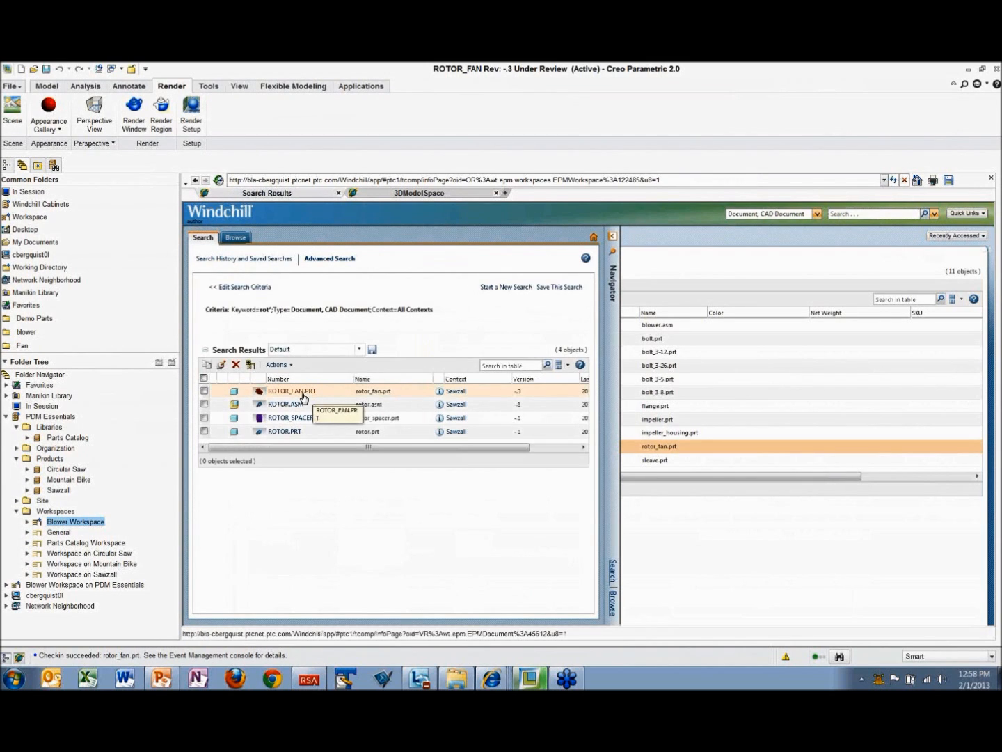
{"action": "right_click", "coordinate": [306, 395]}
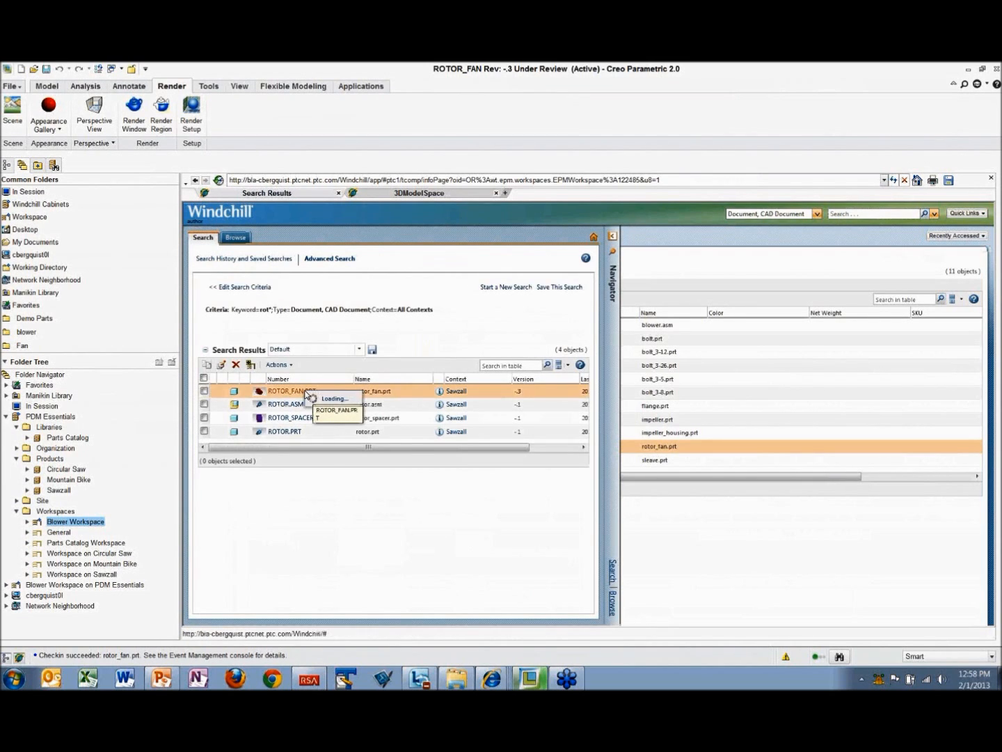
{"action": "left_click", "coordinate": [347, 435]}
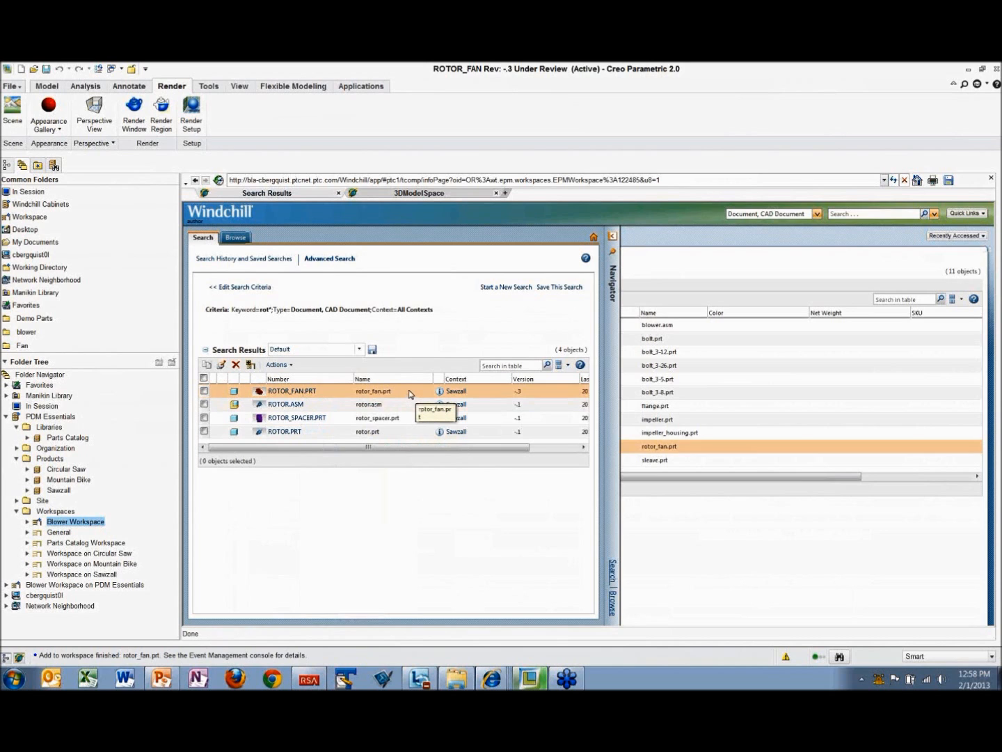
Step: Close the embedded browser and try to save a PDF copy named rotor_fan to the model's CAD document, checking the part out
{"action": "left_click", "coordinate": [991, 179]}
{"action": "middle_click_drag", "start_coordinate": [630, 352], "coordinate": [651, 313]}
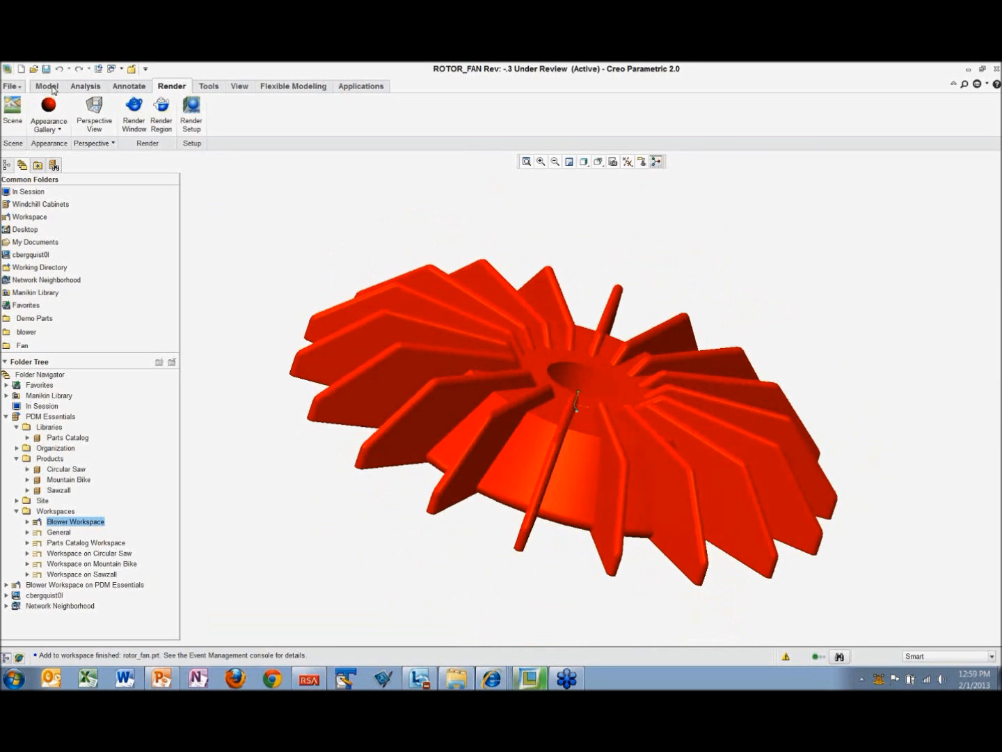
{"action": "left_click", "coordinate": [12, 86]}
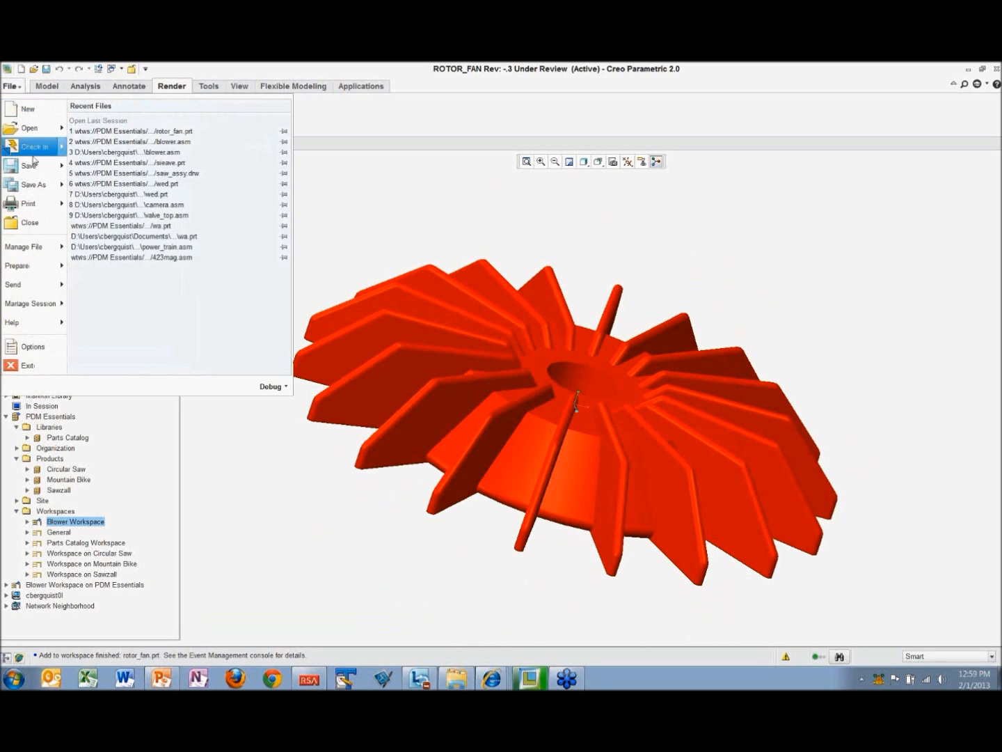
{"action": "mouse_move", "coordinate": [29, 165]}
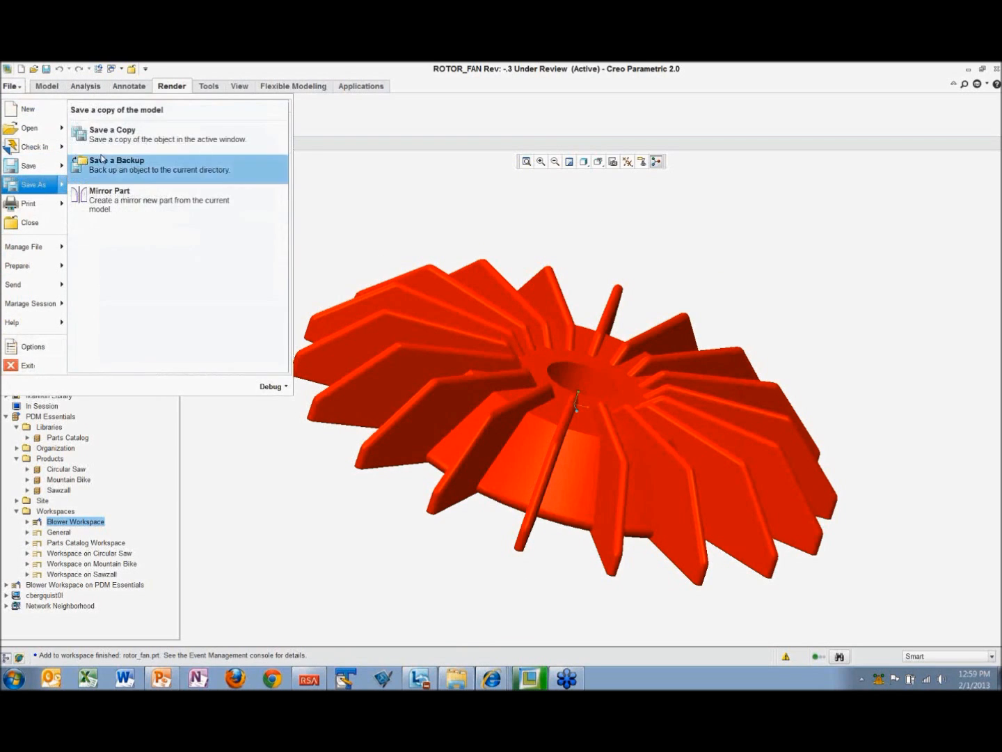
{"action": "left_click", "coordinate": [109, 142]}
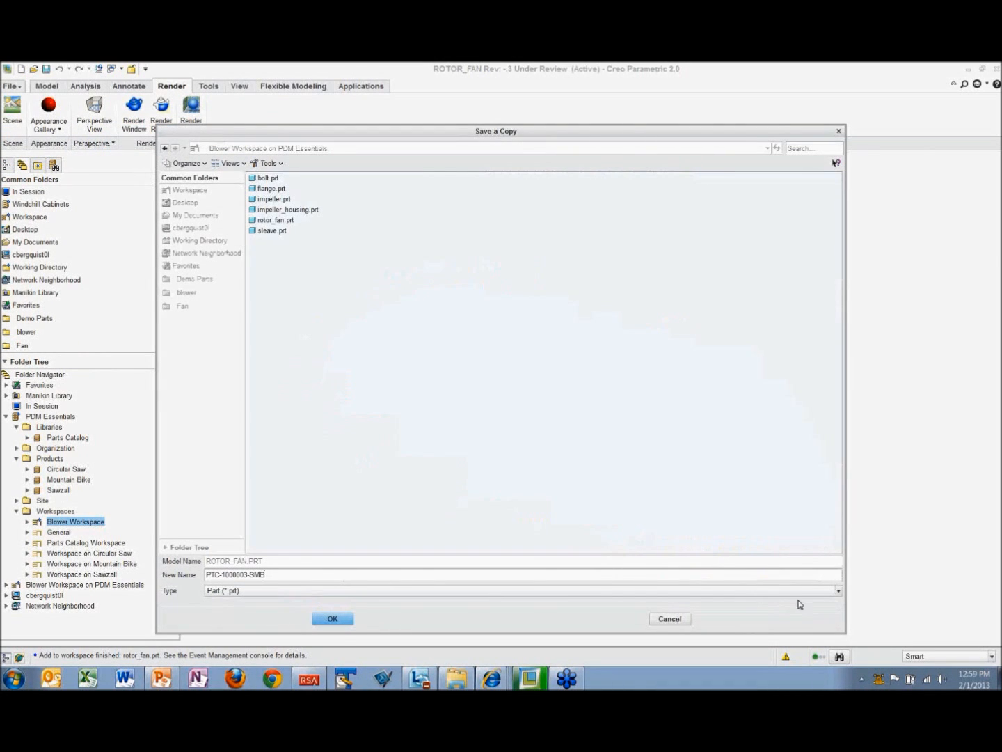
{"action": "left_click", "coordinate": [838, 591]}
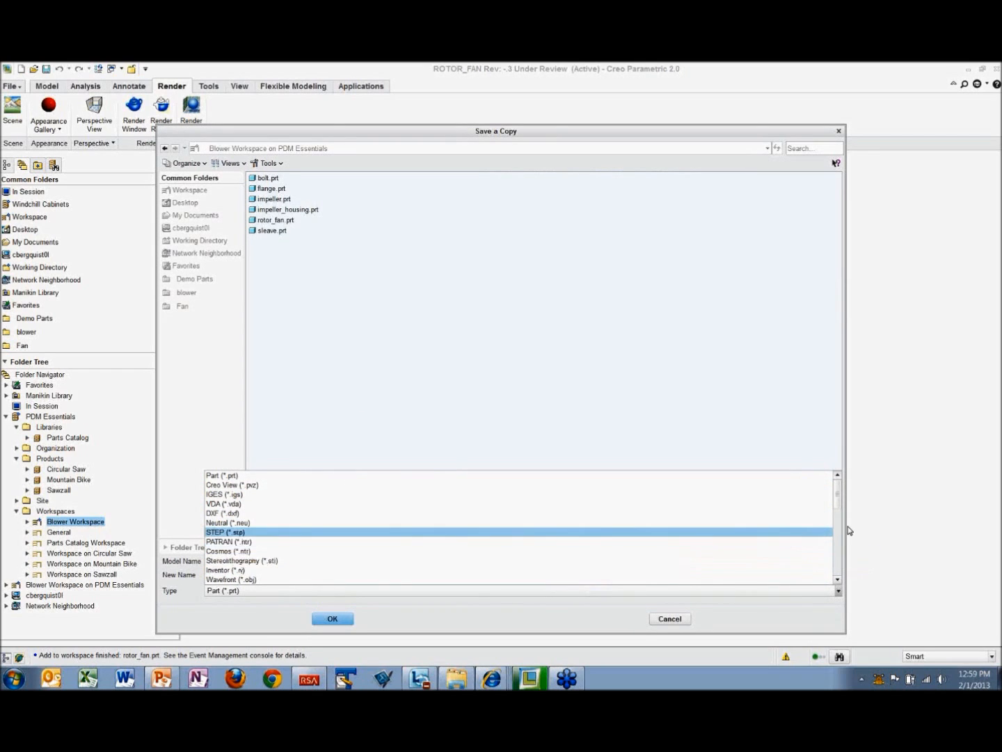
{"action": "left_click_drag", "start_coordinate": [842, 501], "coordinate": [842, 560]}
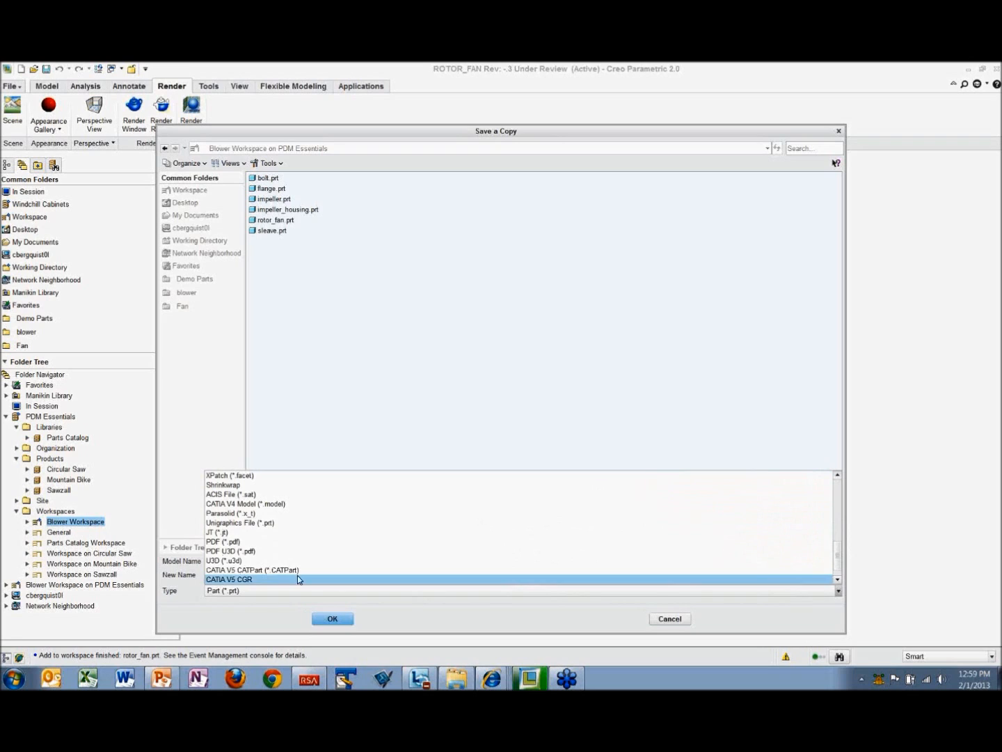
{"action": "left_click", "coordinate": [216, 542]}
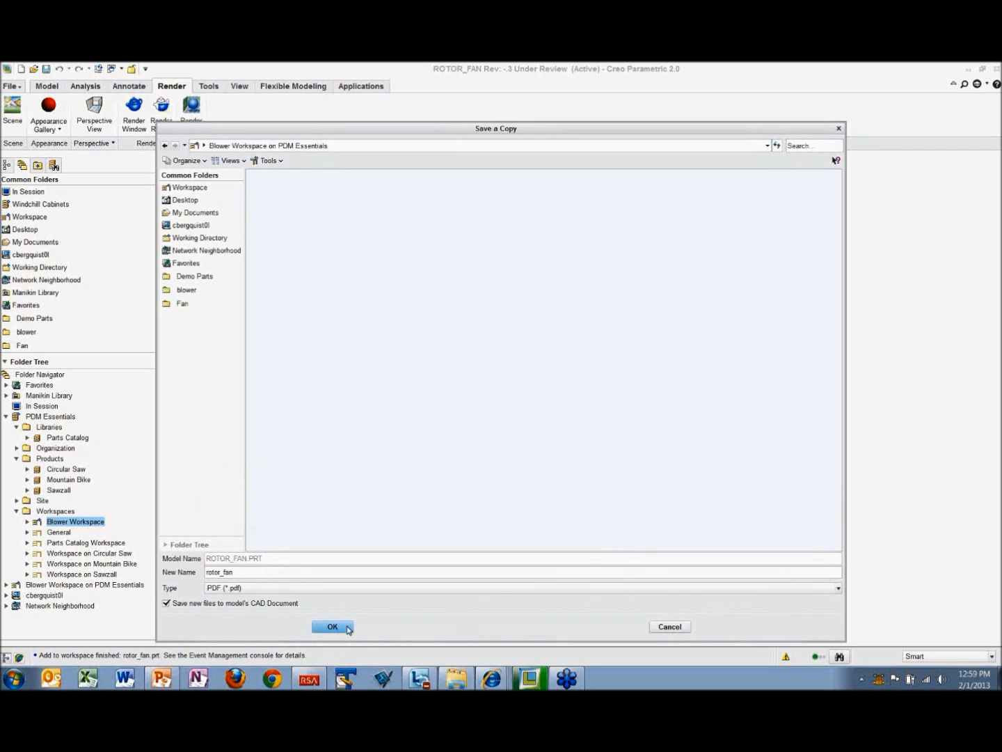
{"action": "left_click", "coordinate": [336, 628]}
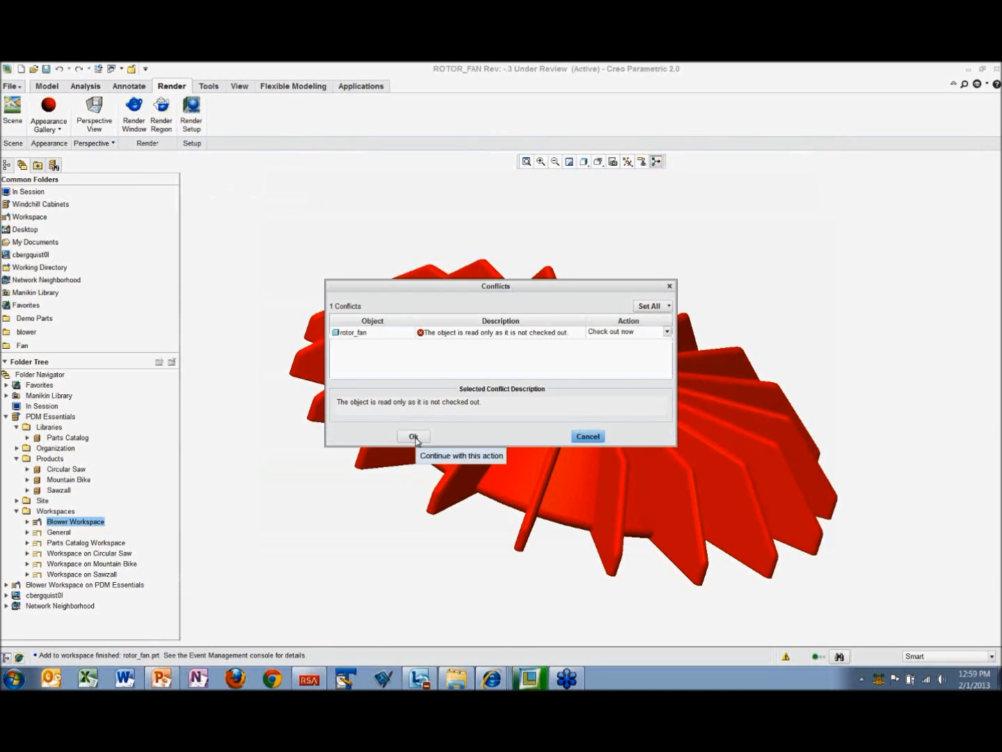
{"action": "left_click", "coordinate": [415, 437]}
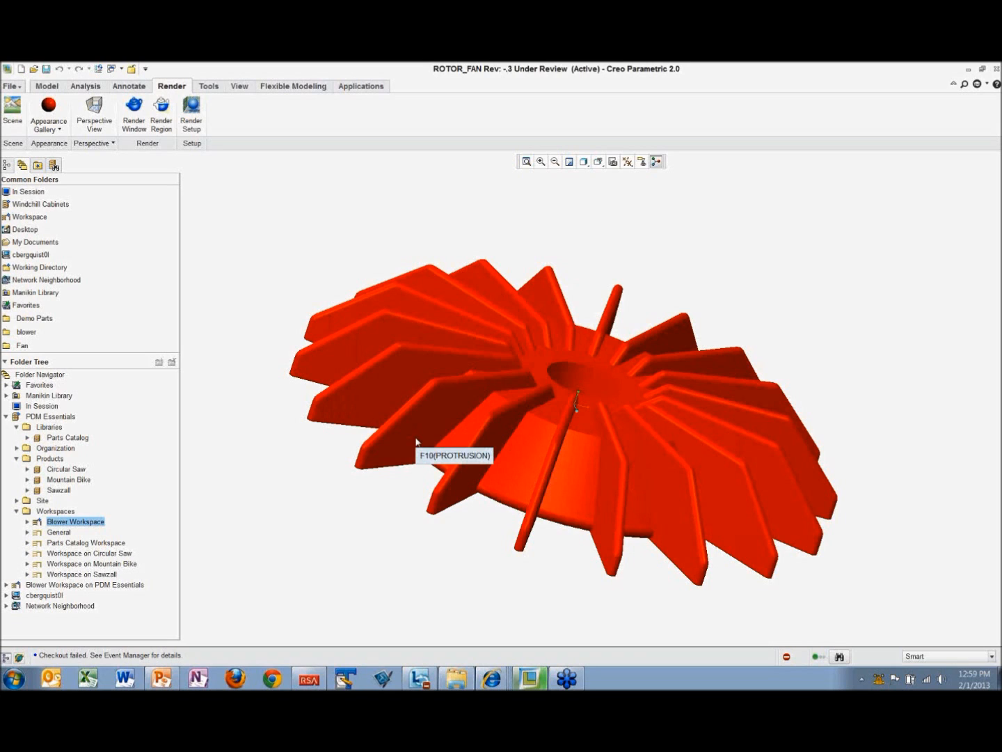
Step: Show the rotor fan's model tree and look through the commands available for ROTOR_FAN.PRT
{"action": "middle_click_drag", "start_coordinate": [530, 368], "coordinate": [471, 417]}
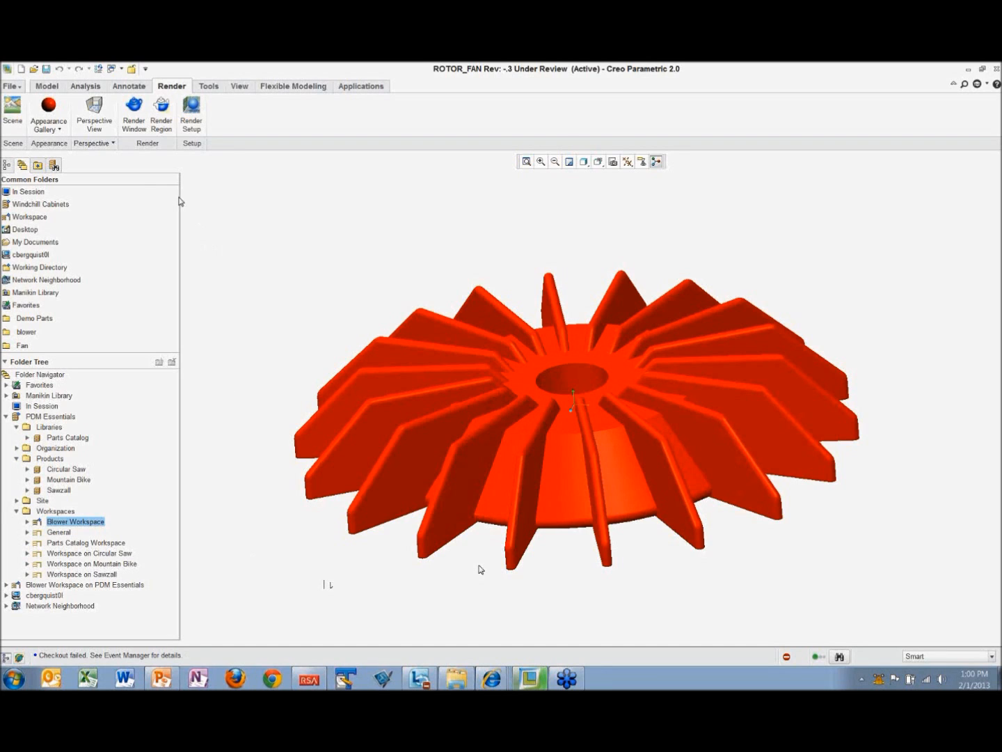
{"action": "left_click", "coordinate": [7, 166]}
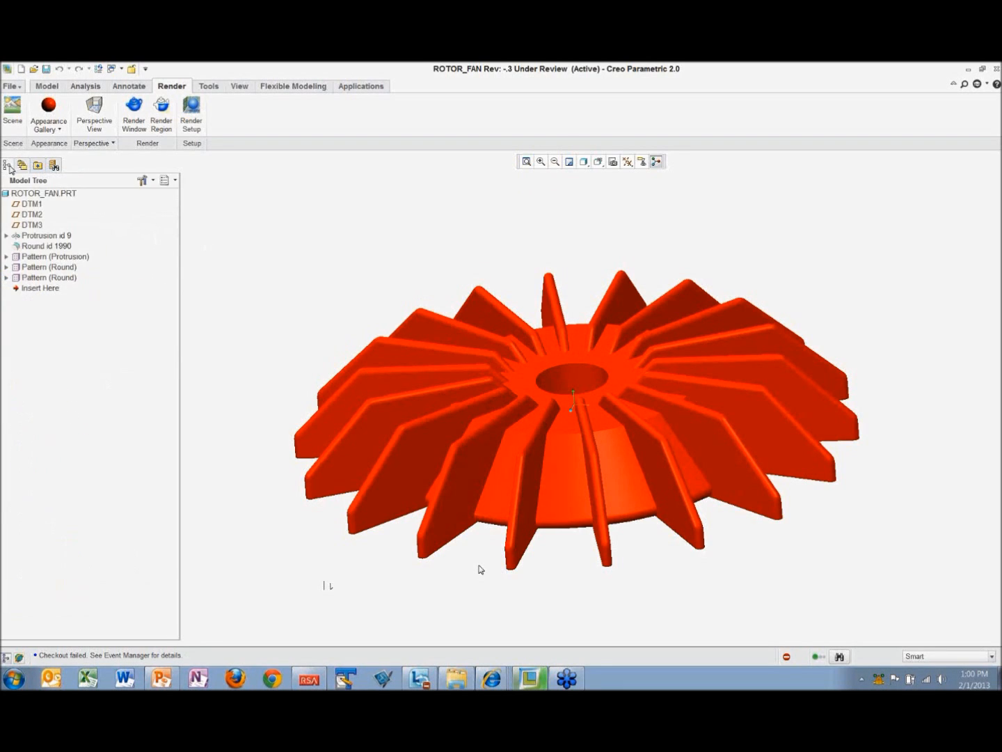
{"action": "right_click", "coordinate": [53, 195]}
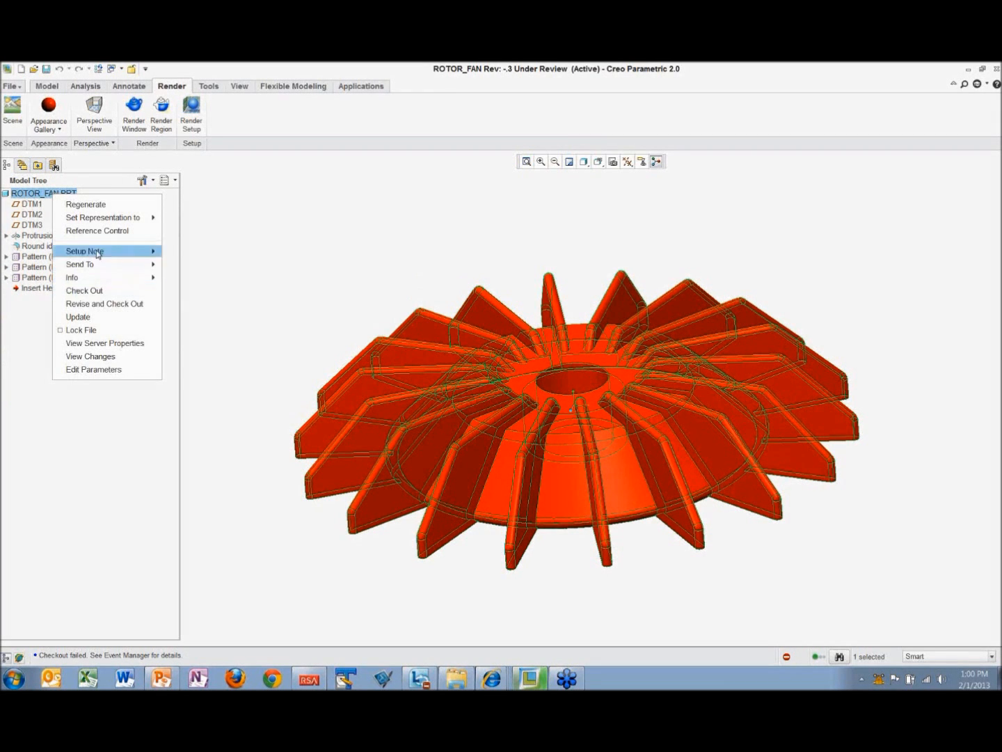
{"action": "left_click", "coordinate": [327, 225]}
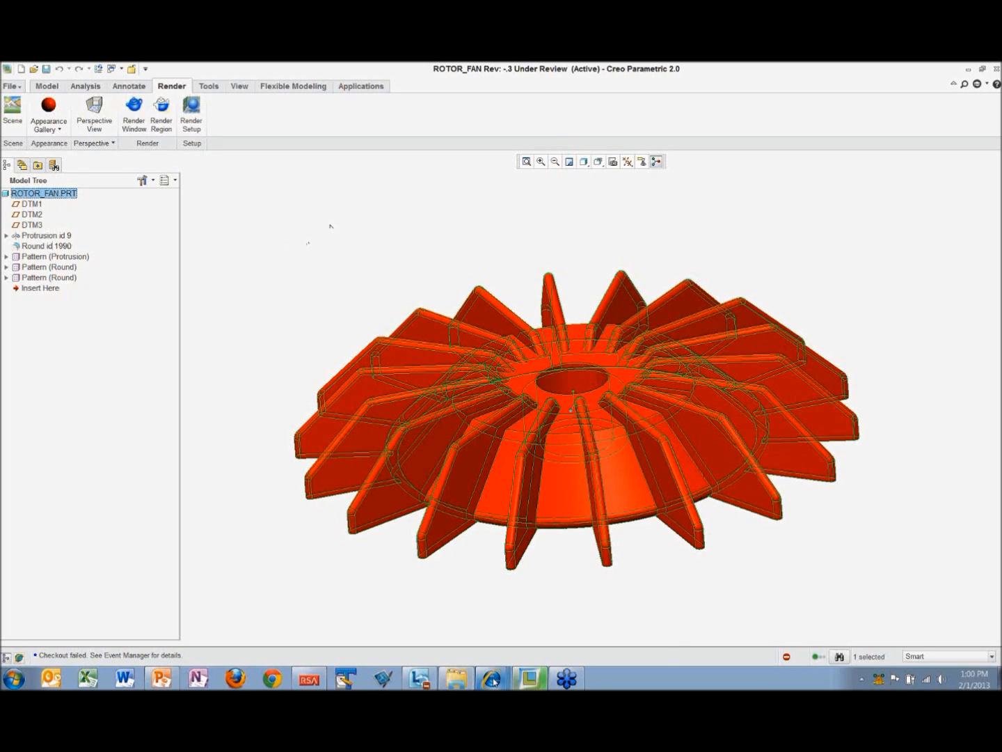
Step: Switch to the rotor.asm structure in Internet Explorer, open the information page of rotor_fan.prt and view its content
{"action": "mouse_move", "coordinate": [492, 680]}
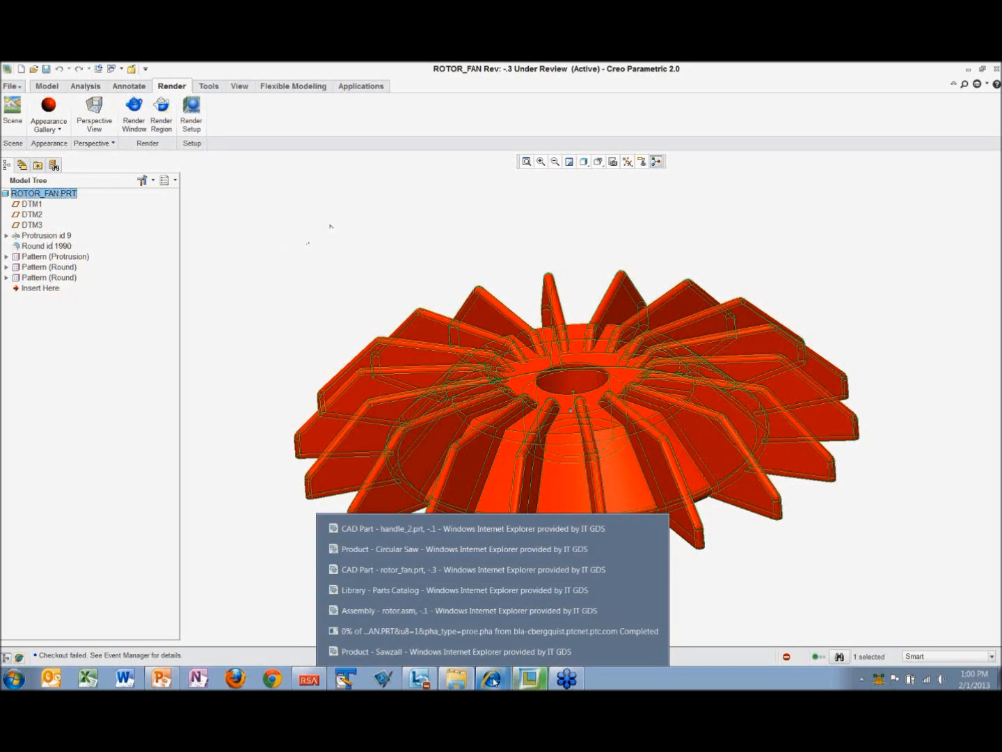
{"action": "left_click", "coordinate": [442, 611]}
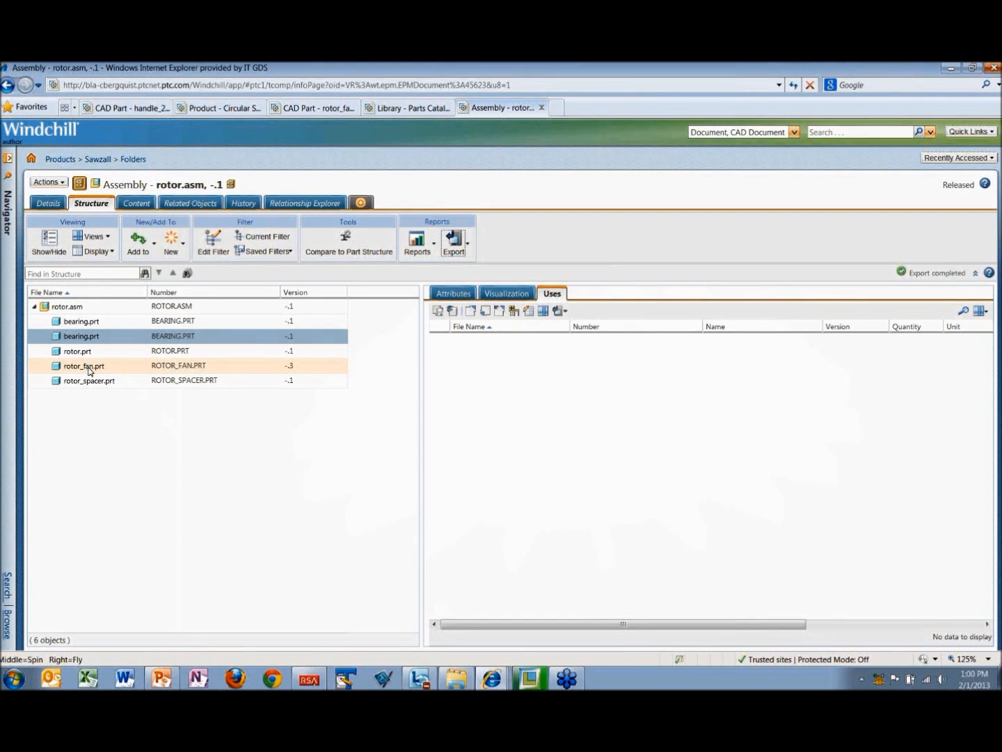
{"action": "left_click", "coordinate": [89, 371]}
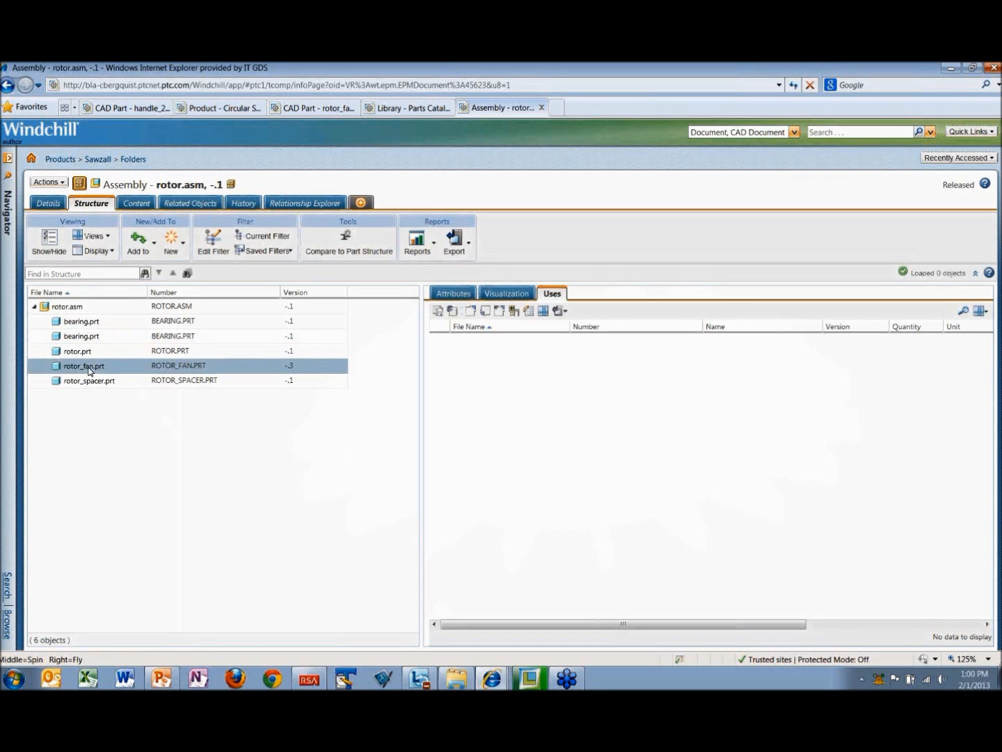
{"action": "right_click", "coordinate": [89, 369]}
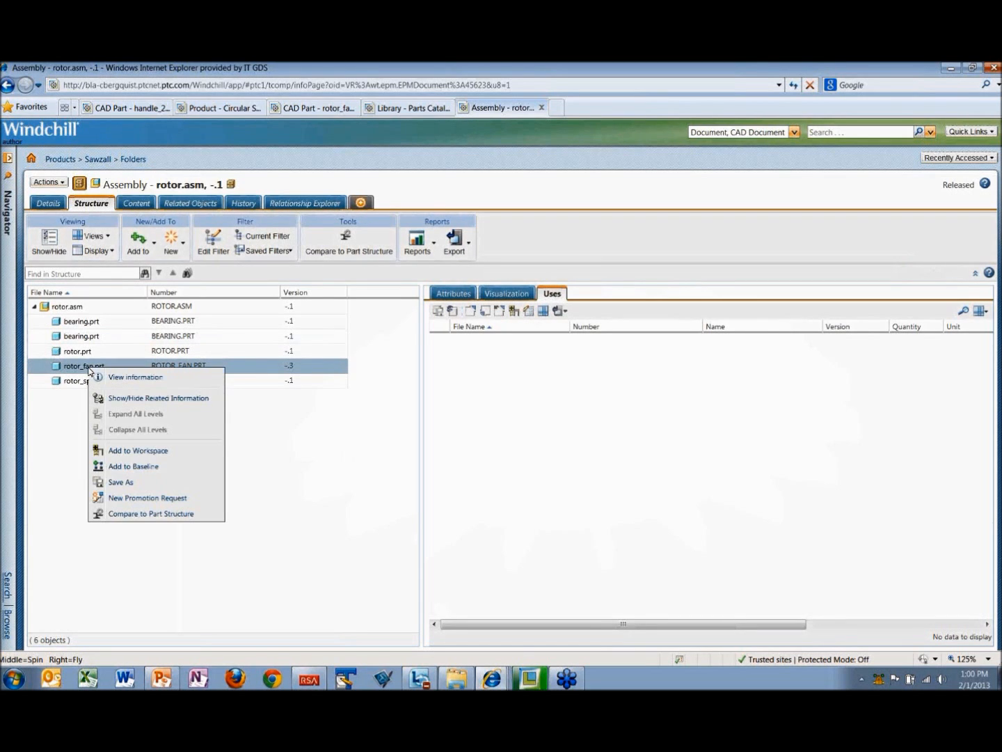
{"action": "left_click", "coordinate": [114, 378]}
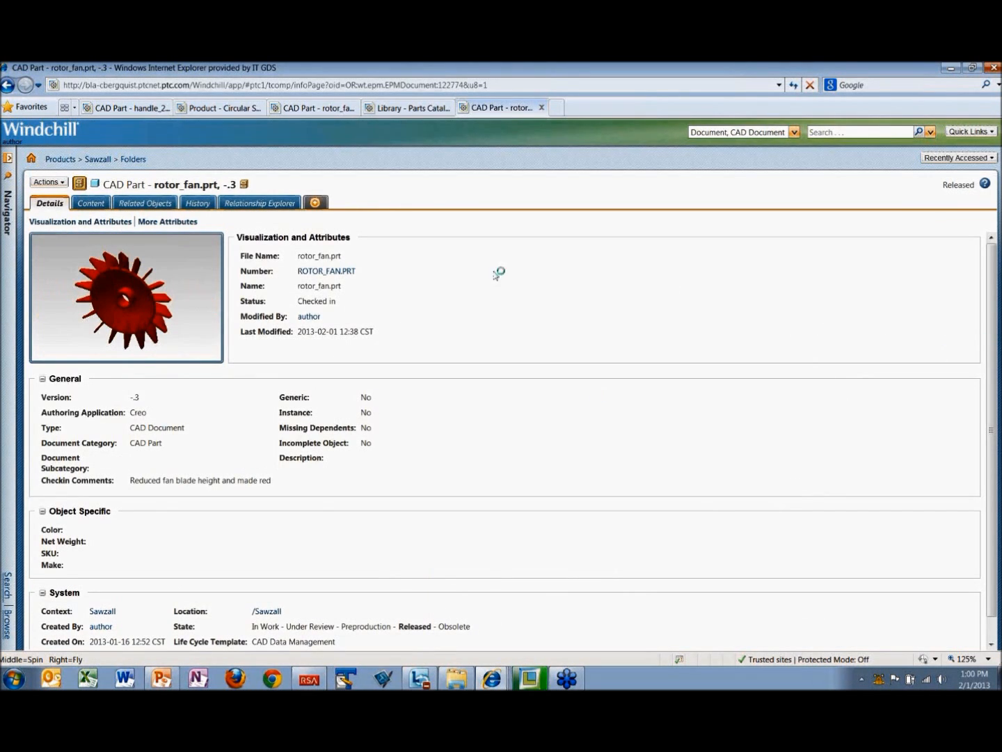
{"action": "left_click", "coordinate": [97, 210]}
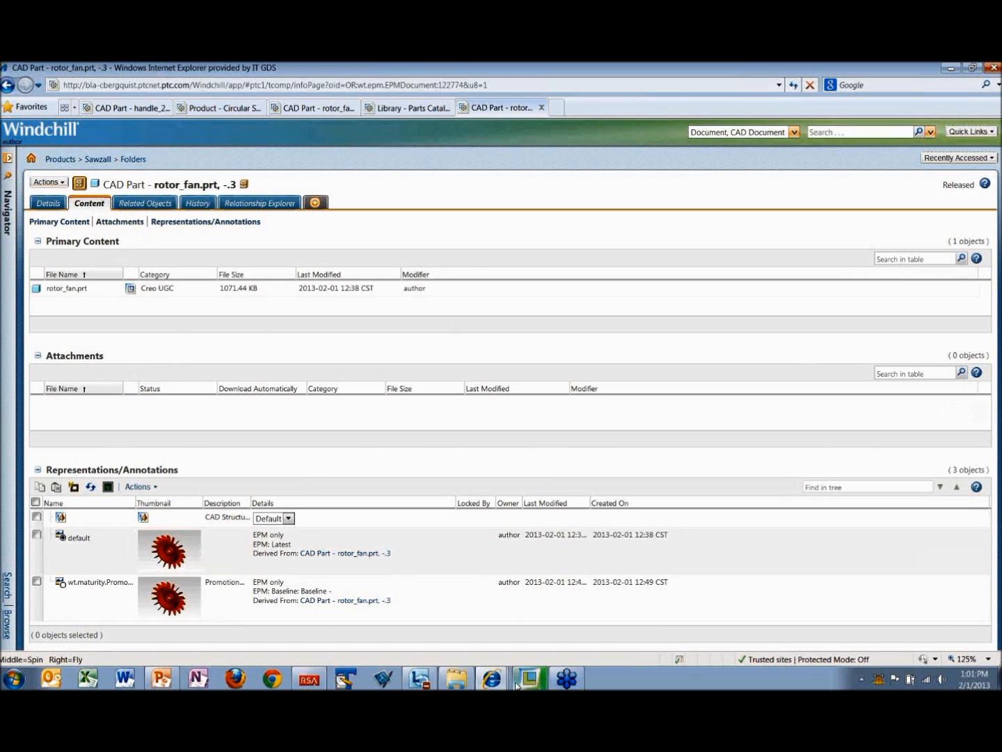
Step: Switch to Creo Parametric and try to save ROTOR_FAN.PRT in the Blower workspace, checking the part out now
{"action": "mouse_move", "coordinate": [524, 685]}
{"action": "left_click", "coordinate": [510, 652]}
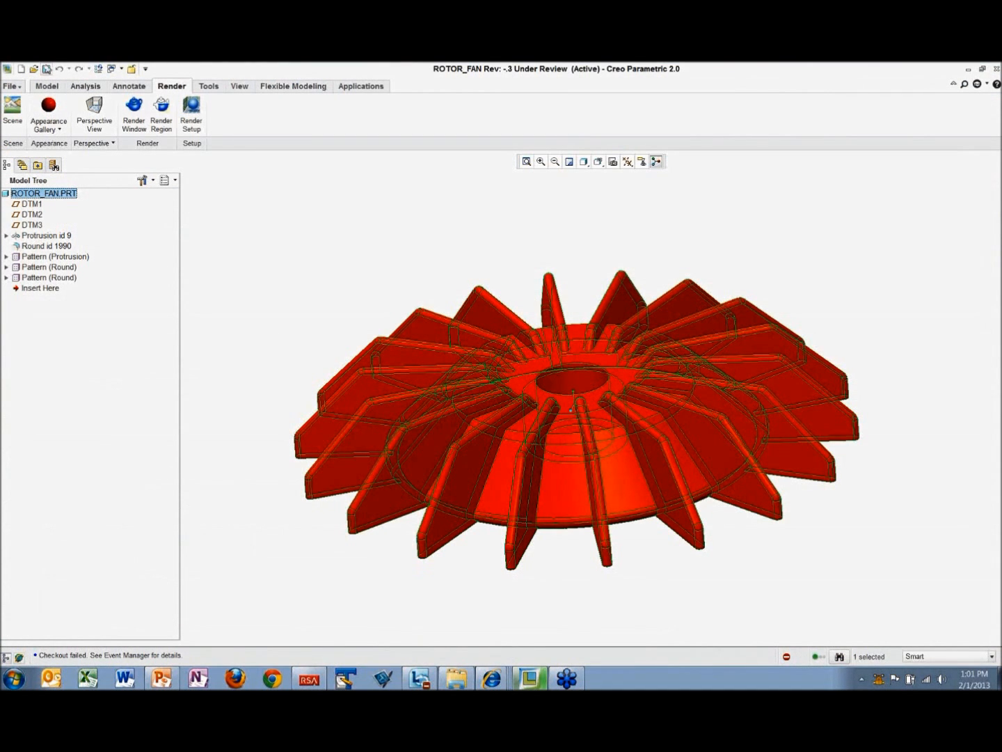
{"action": "left_click", "coordinate": [46, 70]}
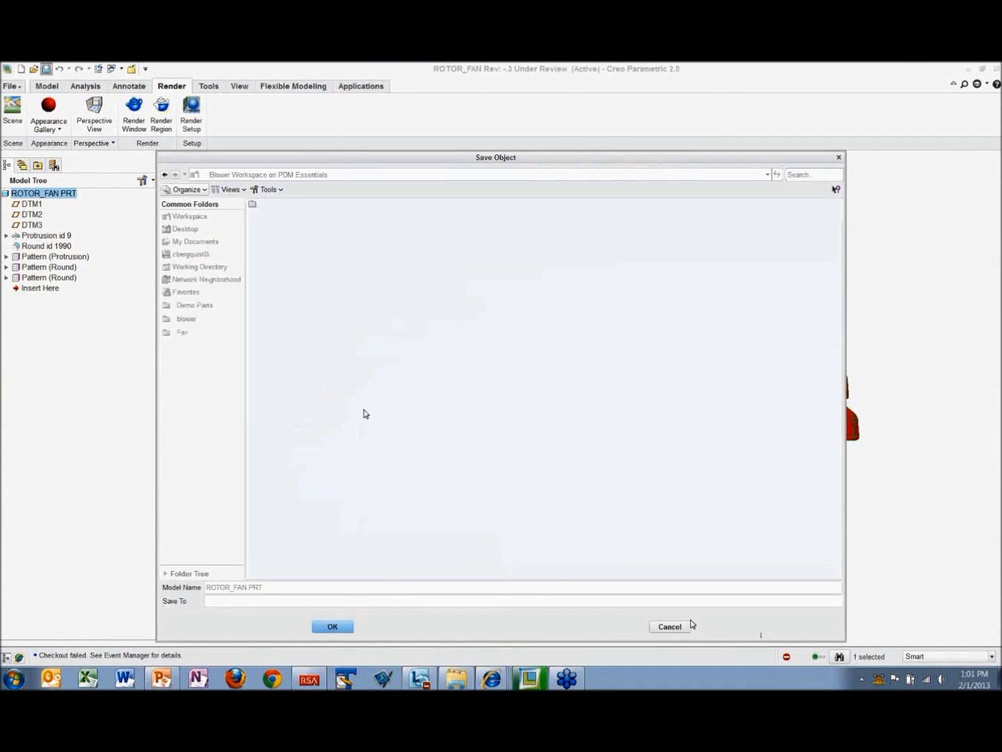
{"action": "left_click", "coordinate": [328, 627]}
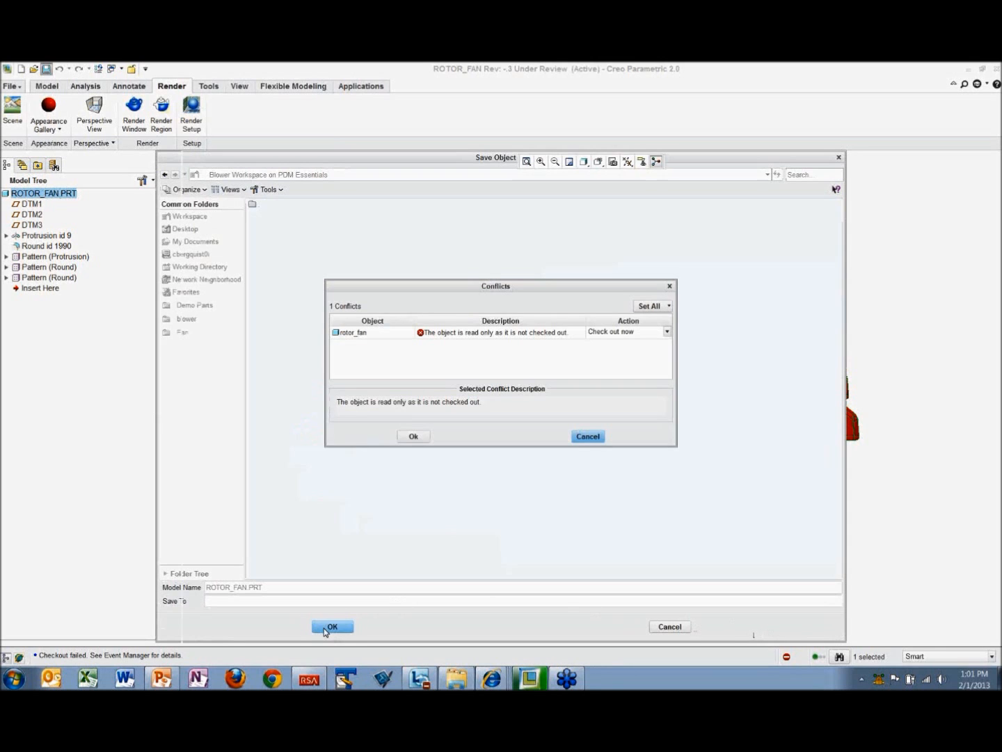
{"action": "left_click", "coordinate": [416, 437]}
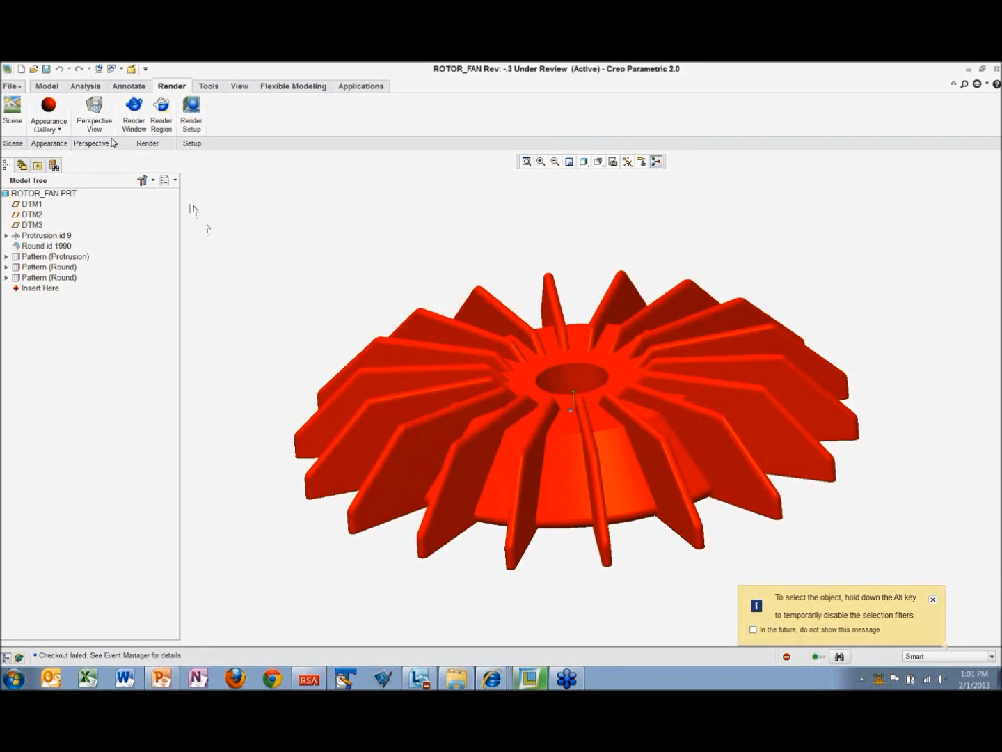
Step: Try to save a PDF copy named rotor_fan to the model's CAD document, resolving the read-only conflict with Check out now
{"action": "left_click", "coordinate": [14, 85]}
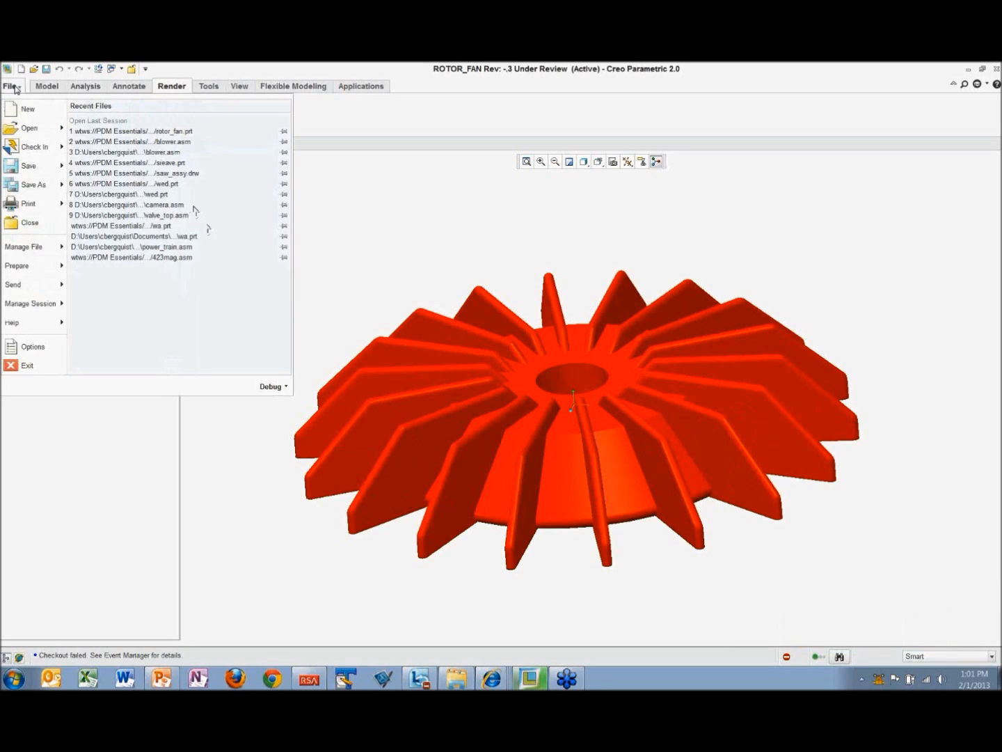
{"action": "mouse_move", "coordinate": [35, 184]}
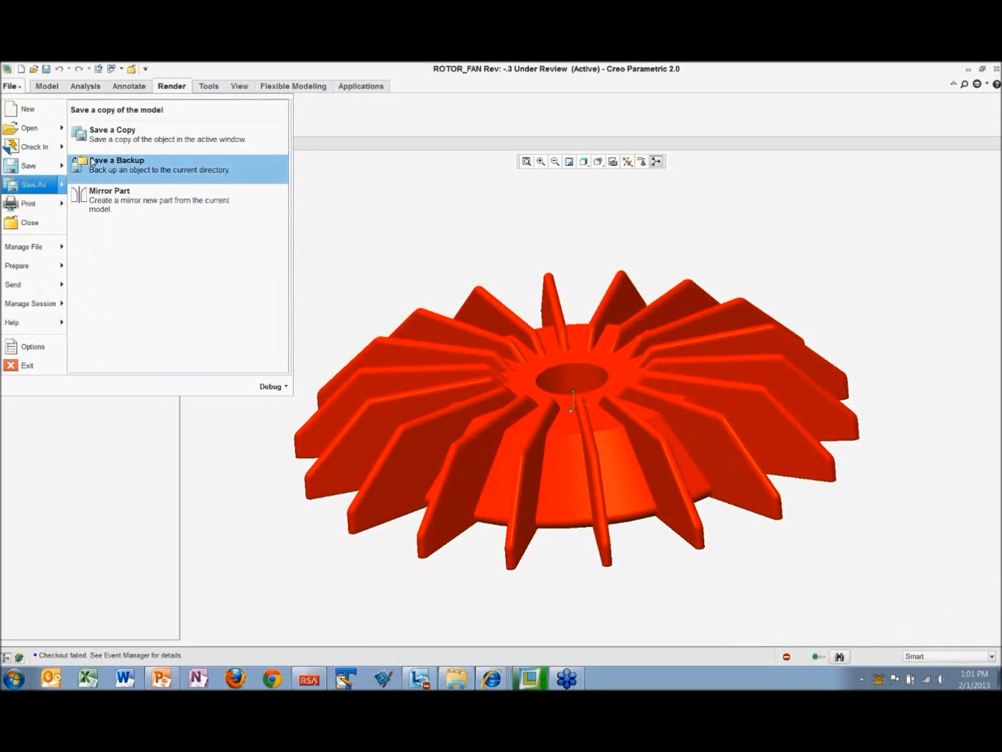
{"action": "left_click", "coordinate": [98, 132]}
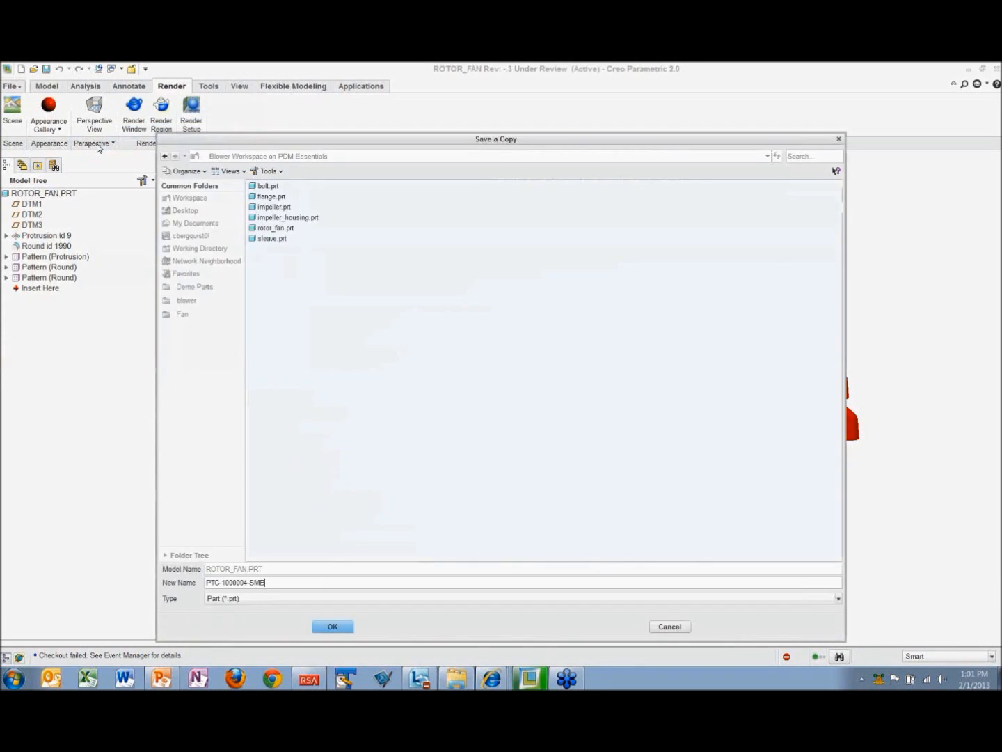
{"action": "left_click", "coordinate": [838, 598]}
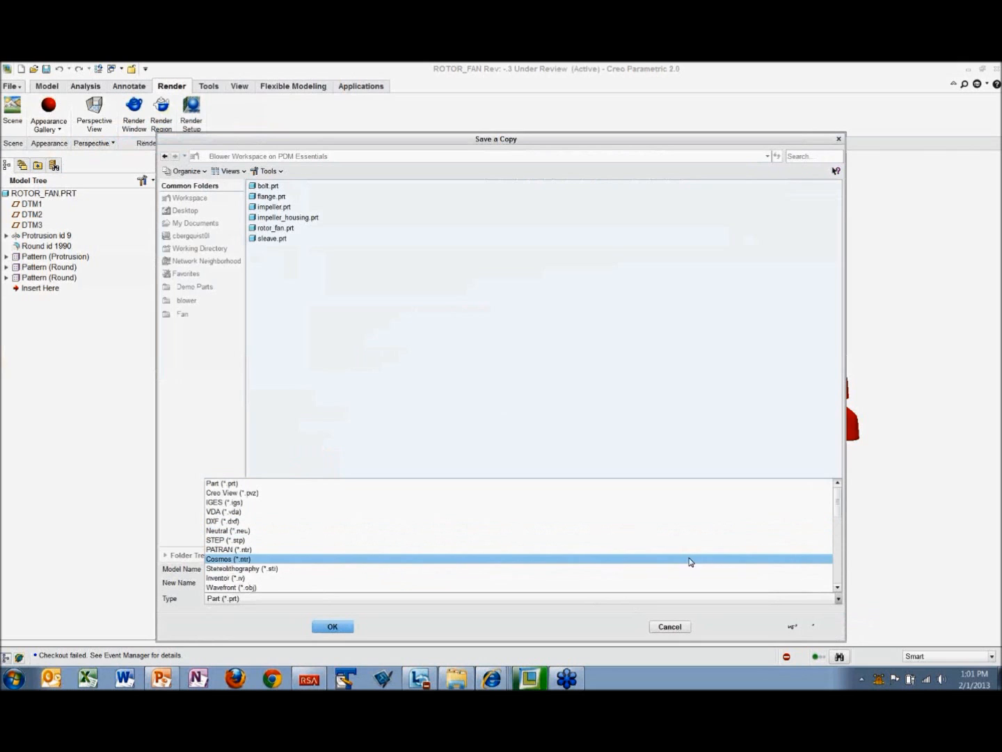
{"action": "left_click_drag", "start_coordinate": [840, 516], "coordinate": [846, 572]}
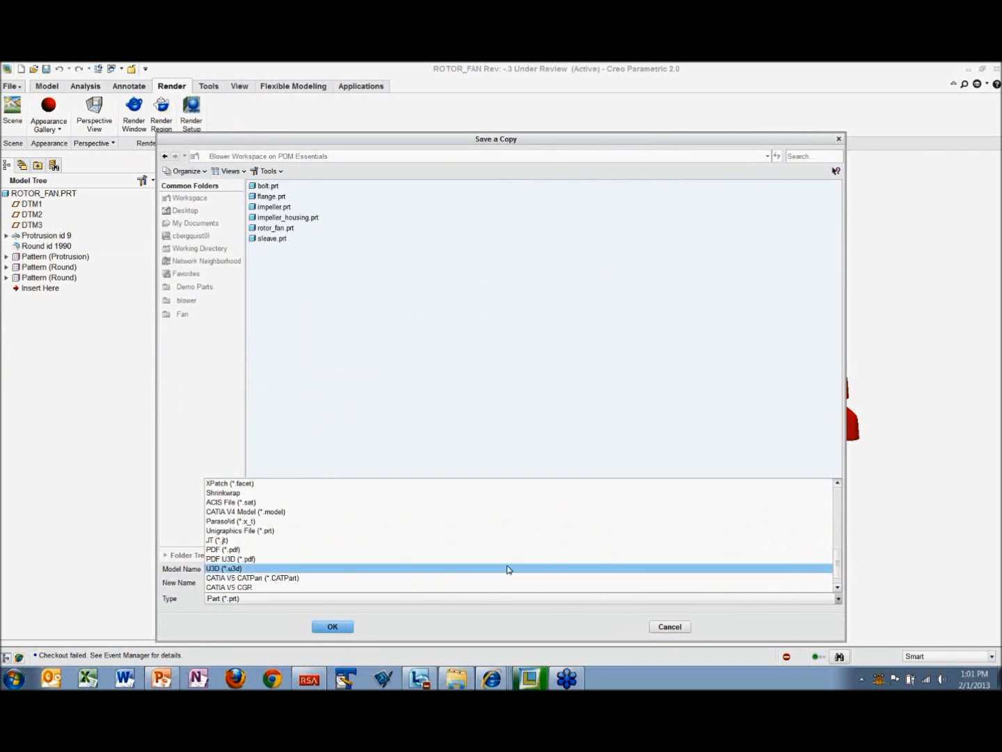
{"action": "left_click", "coordinate": [224, 550]}
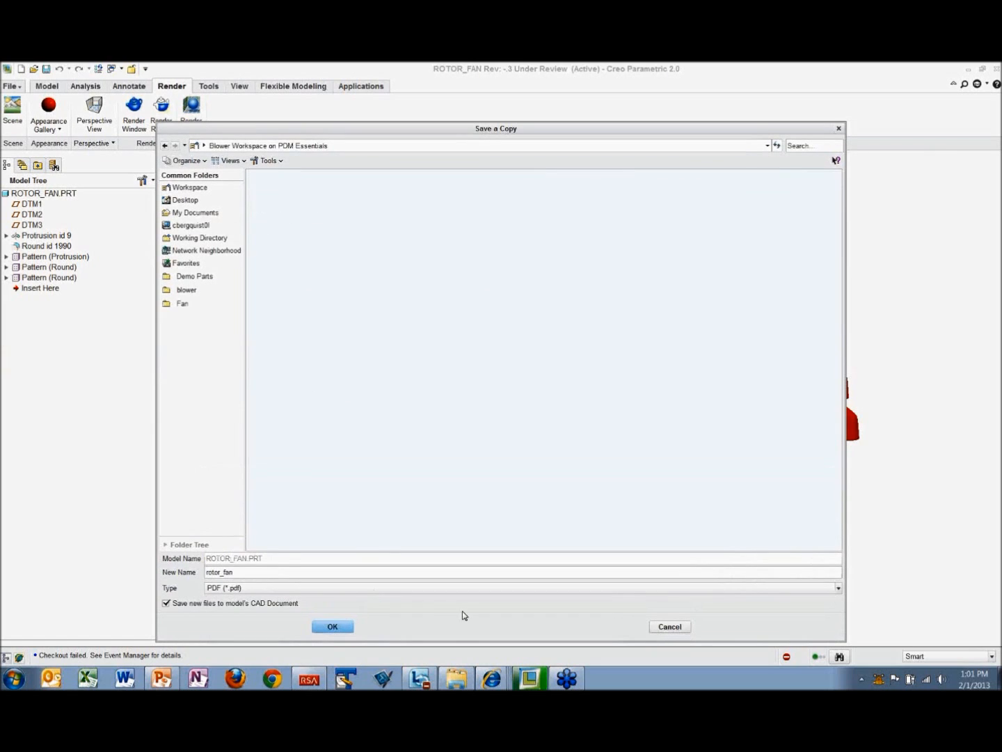
{"action": "left_click", "coordinate": [332, 627]}
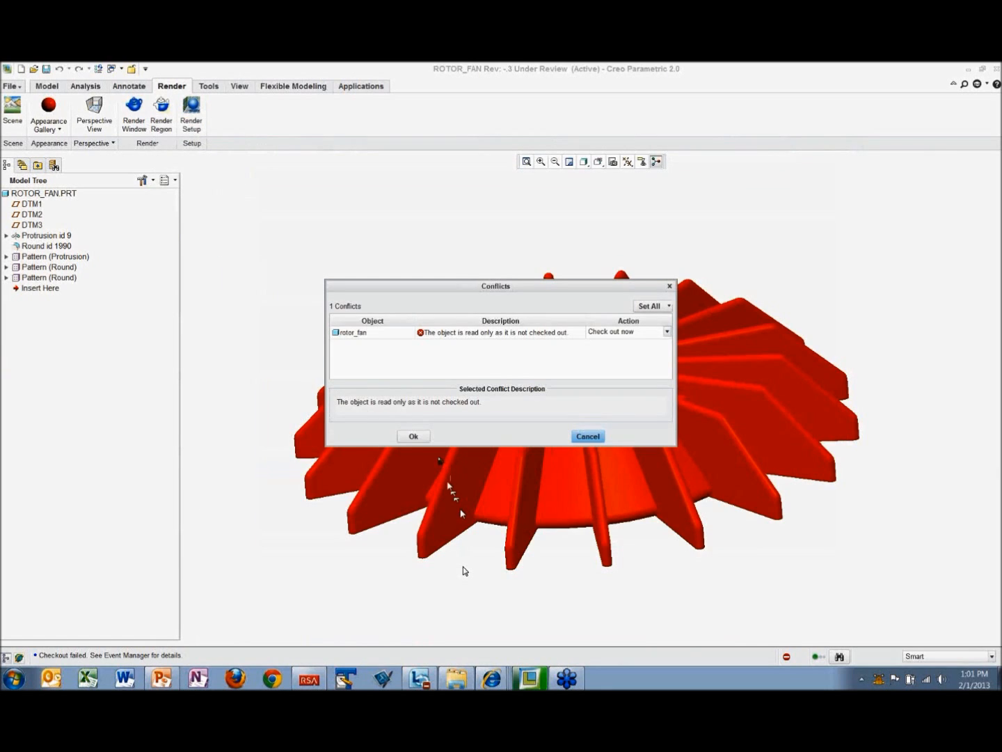
{"action": "left_click", "coordinate": [414, 435]}
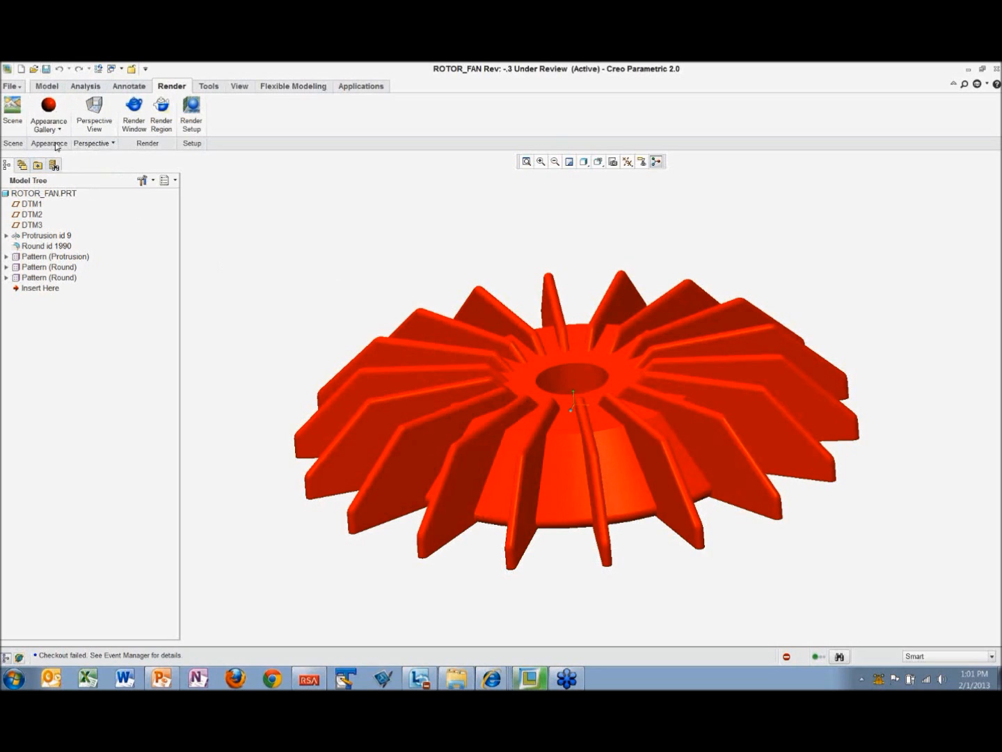
Step: Update ROTOR_FAN.PRT from the server, then start saving the part and cancel the save
{"action": "right_click", "coordinate": [65, 197]}
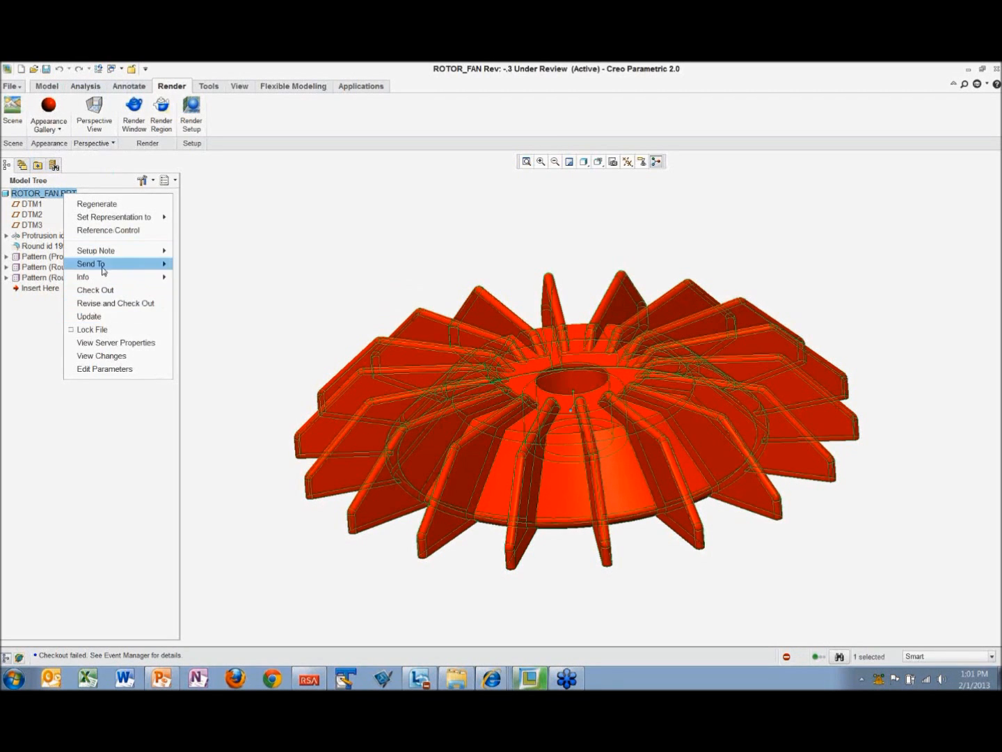
{"action": "left_click", "coordinate": [92, 316]}
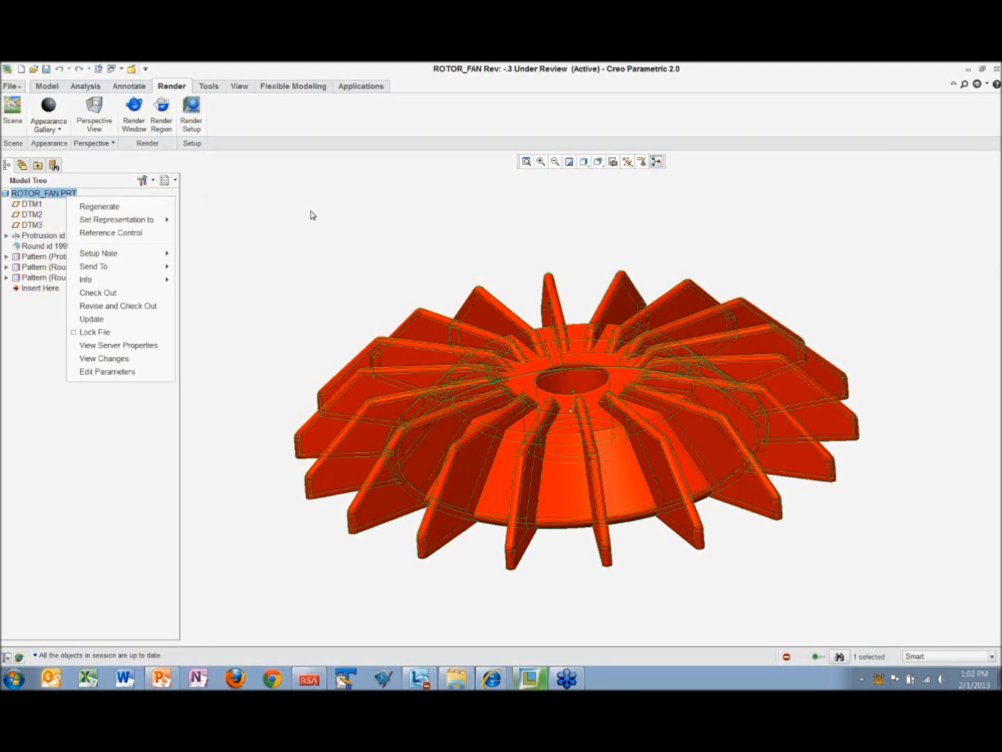
{"action": "left_click", "coordinate": [47, 69]}
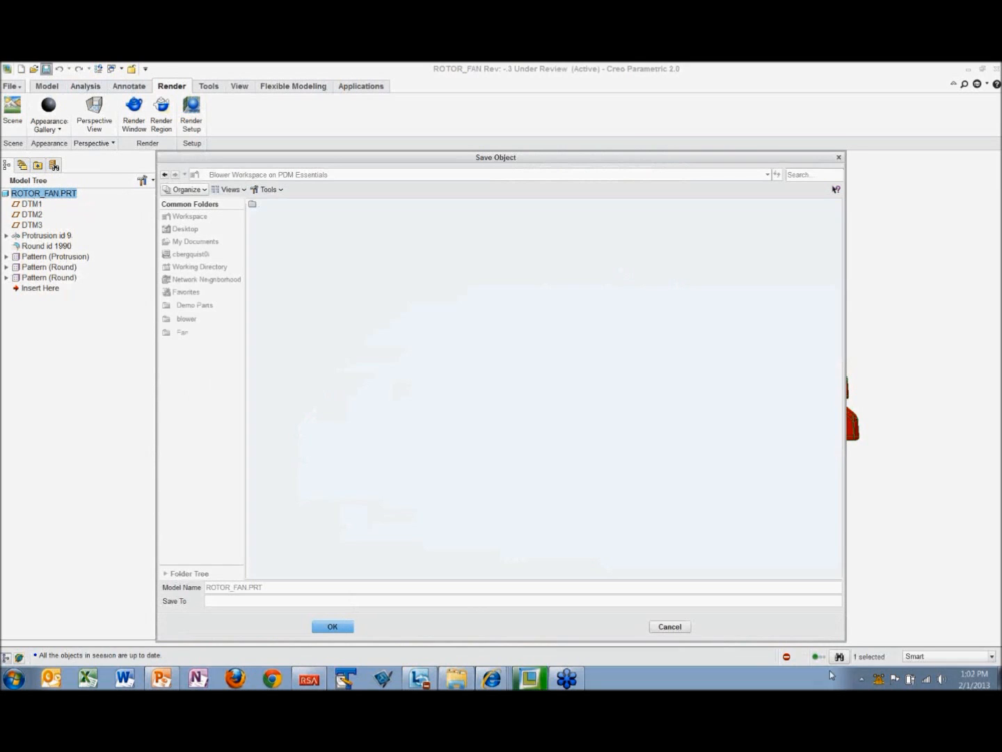
{"action": "left_click", "coordinate": [671, 627]}
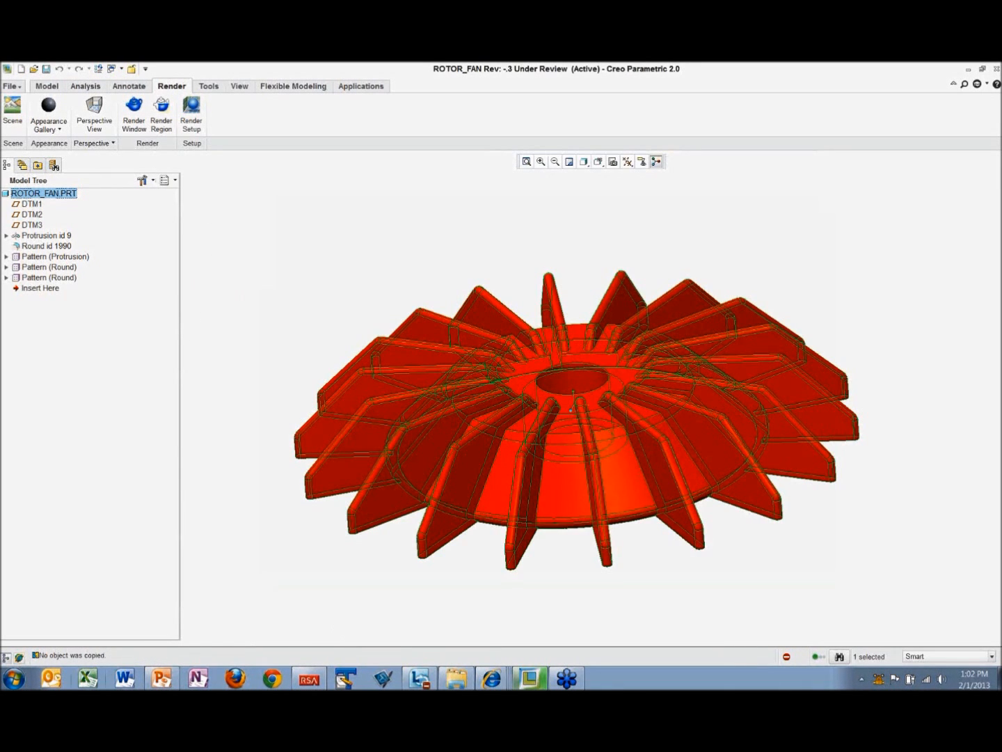
Step: Switch to the rotor_fan.prt information page in Internet Explorer and refresh its content
{"action": "left_click", "coordinate": [497, 685]}
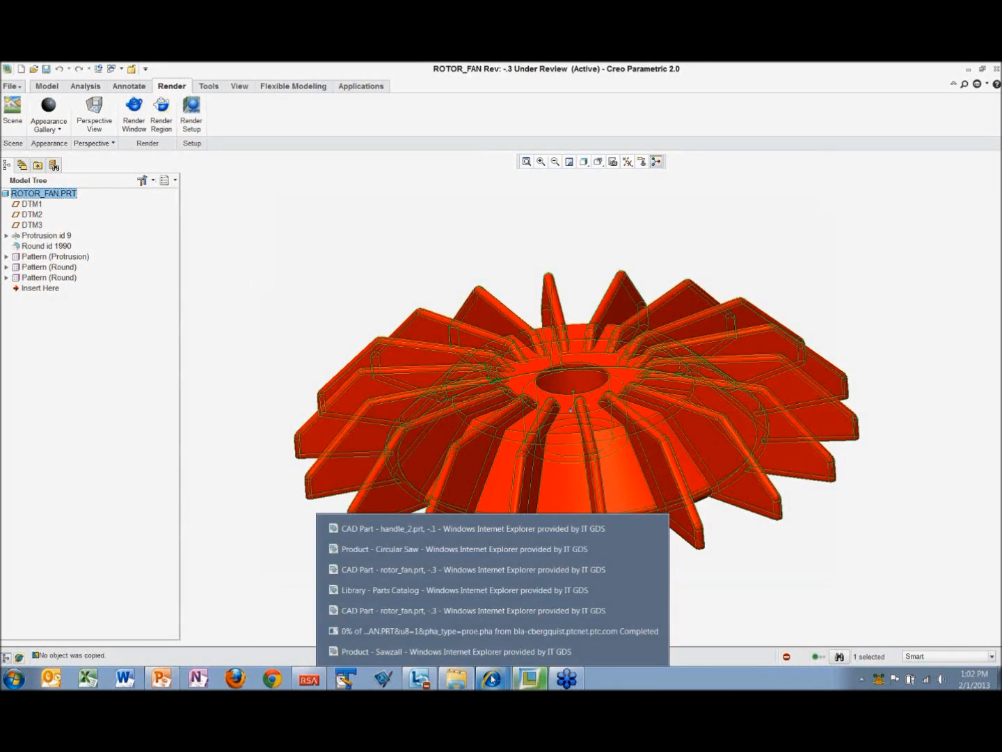
{"action": "left_click", "coordinate": [459, 611]}
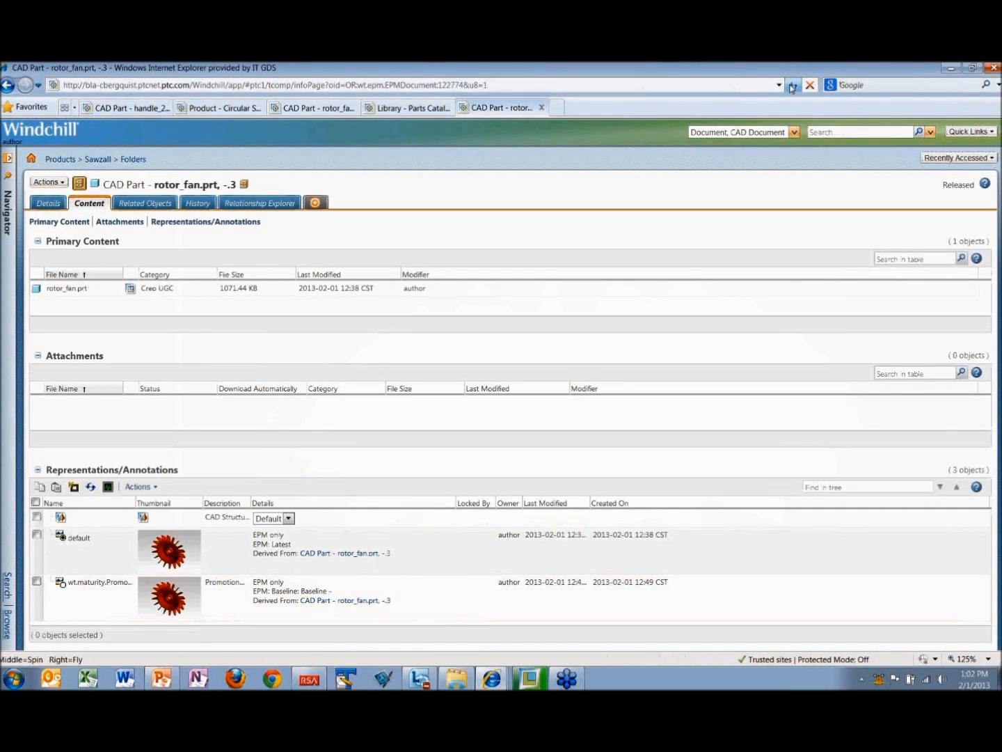
{"action": "left_click", "coordinate": [793, 86]}
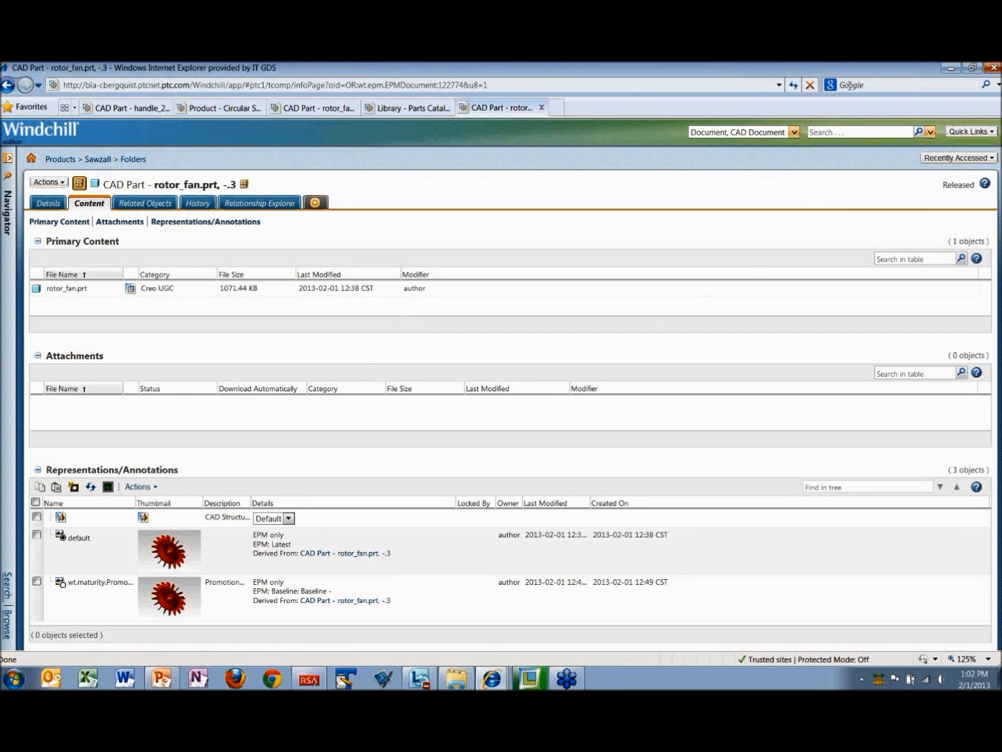
Step: Search Windchill documents and CAD documents for *.dwg, and dismiss the search results
{"action": "left_click", "coordinate": [844, 134]}
{"action": "type", "text": "*.dwg"}
{"action": "key", "text": "Return"}
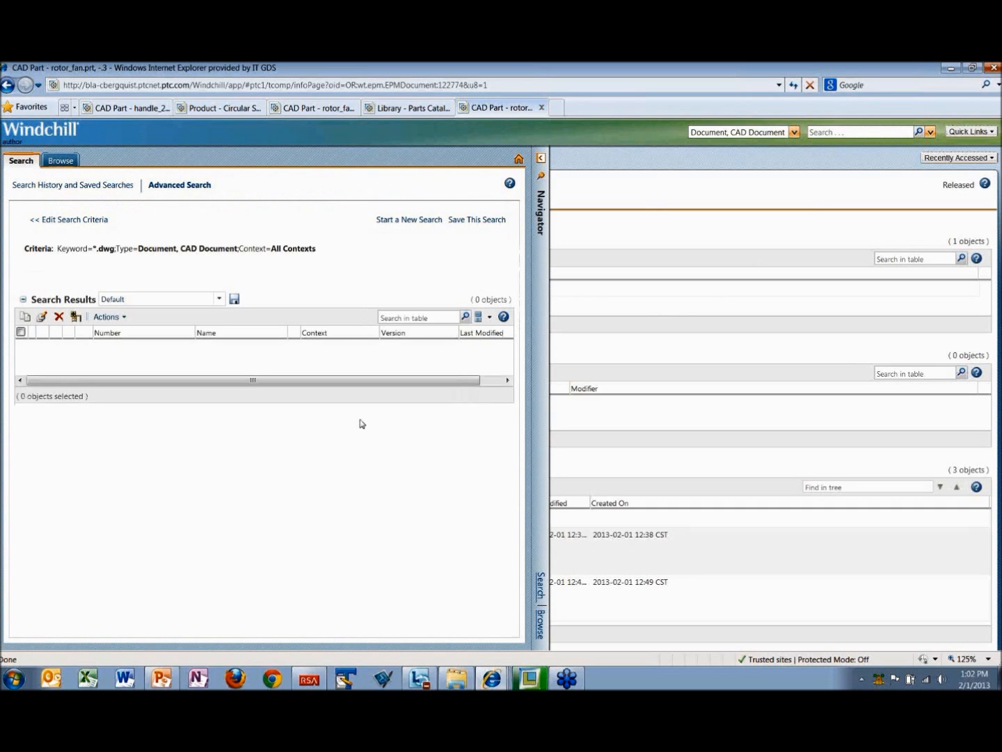
{"action": "left_click", "coordinate": [842, 132]}
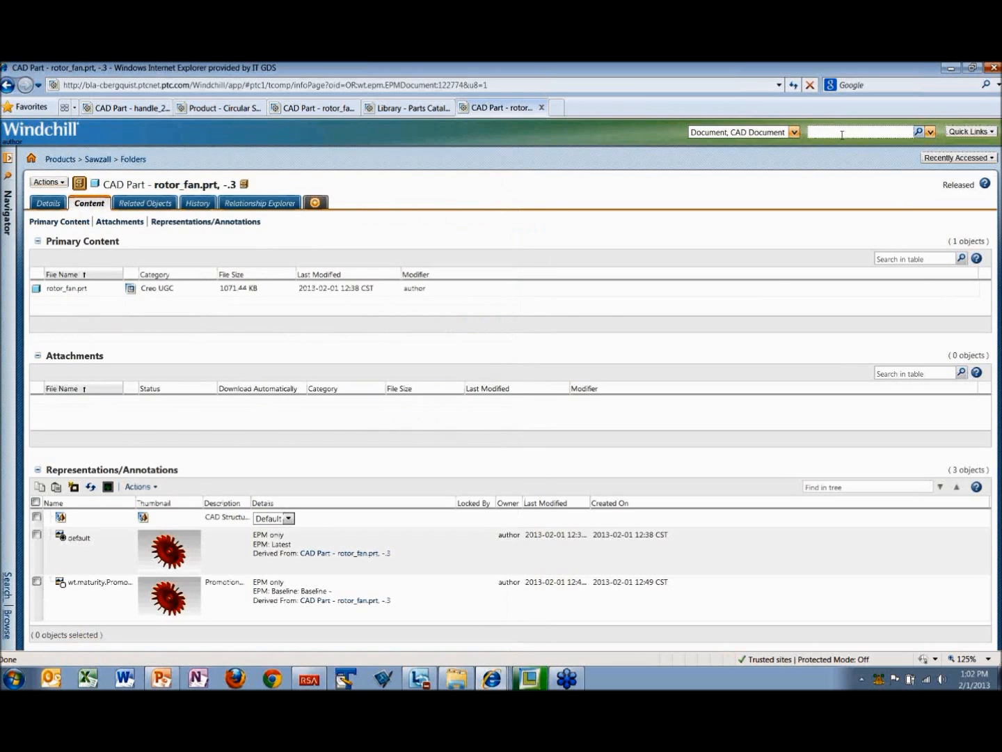
{"action": "type", "text": "*.dwg"}
{"action": "key", "text": "Return"}
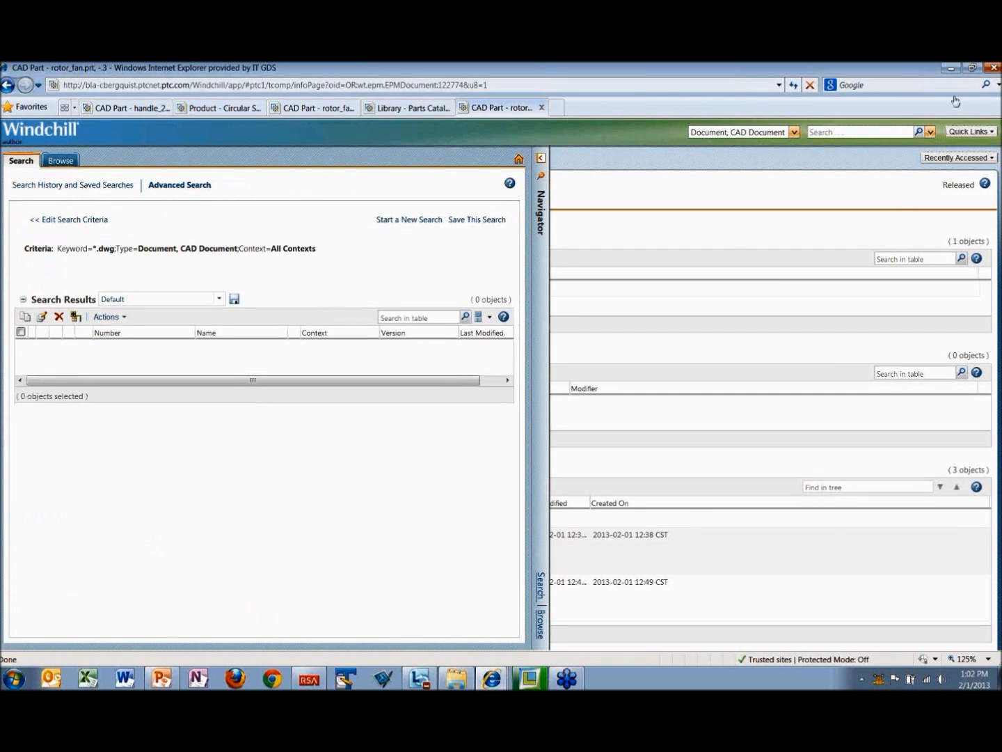
{"action": "left_click", "coordinate": [671, 243]}
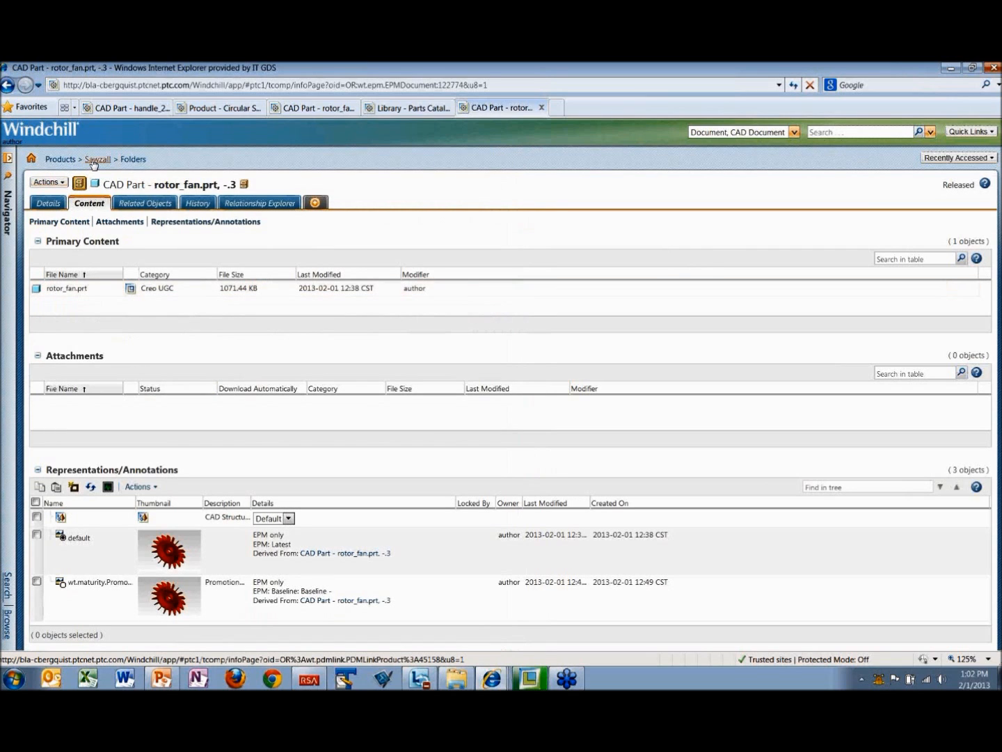
Step: Browse the Sawzall product folder, open the information page of saw_assy.drw and view its content
{"action": "left_click", "coordinate": [134, 160]}
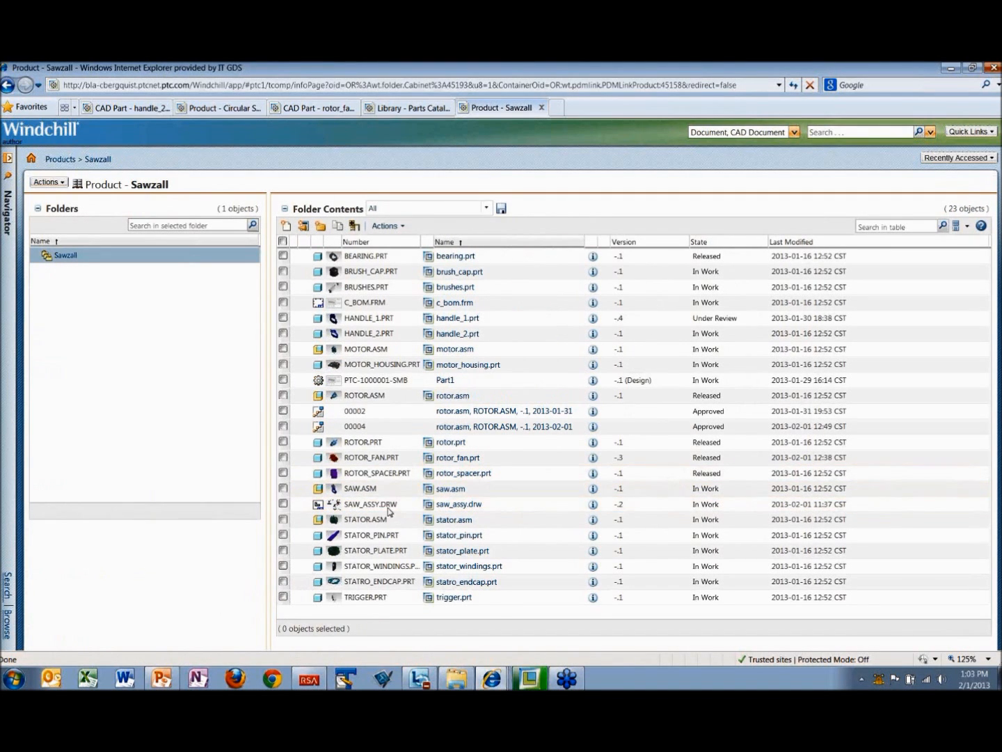
{"action": "left_click", "coordinate": [594, 506]}
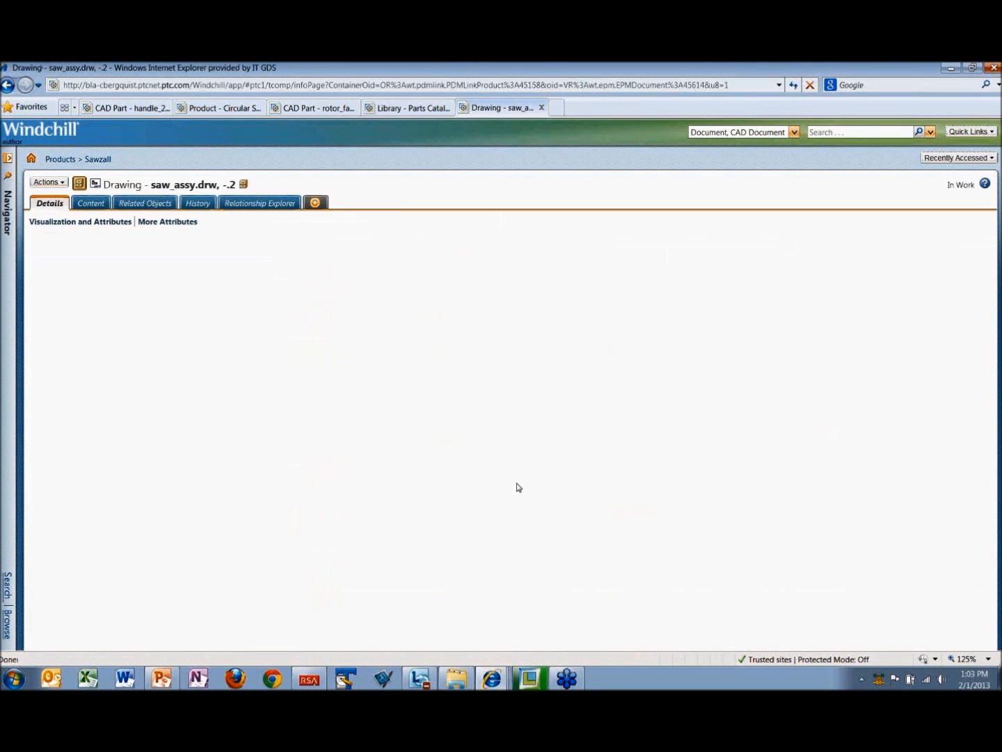
{"action": "left_click", "coordinate": [89, 204]}
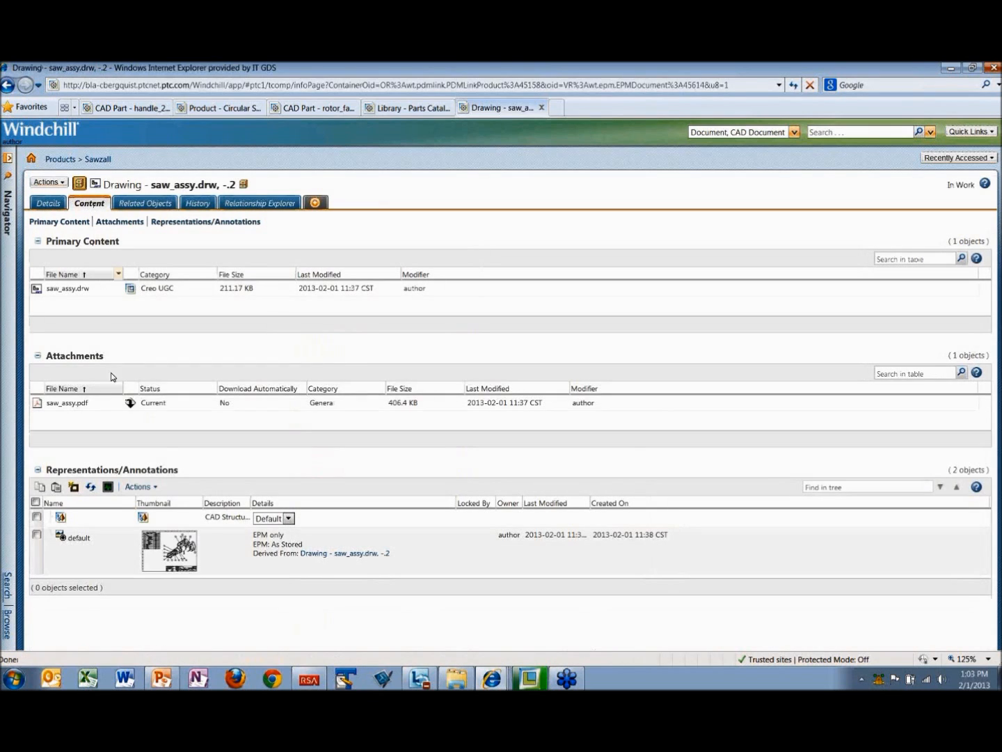
Step: Open the attached saw_assy.pdf of the saw assembly drawing in Adobe Reader and reposition its window
{"action": "left_click", "coordinate": [130, 404]}
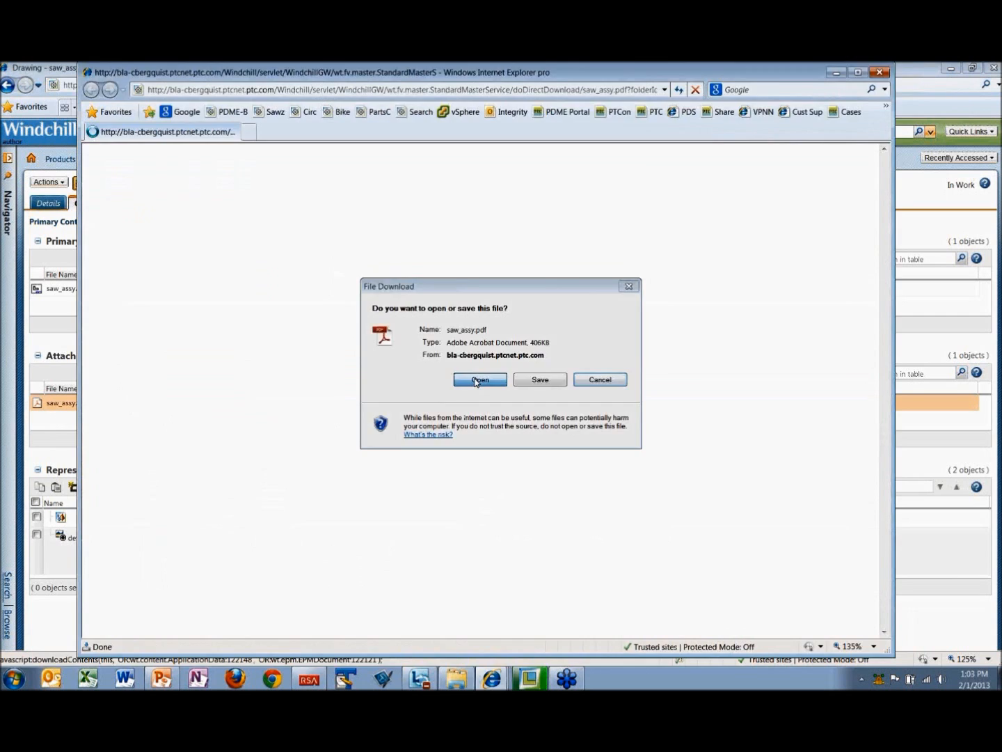
{"action": "left_click", "coordinate": [480, 380]}
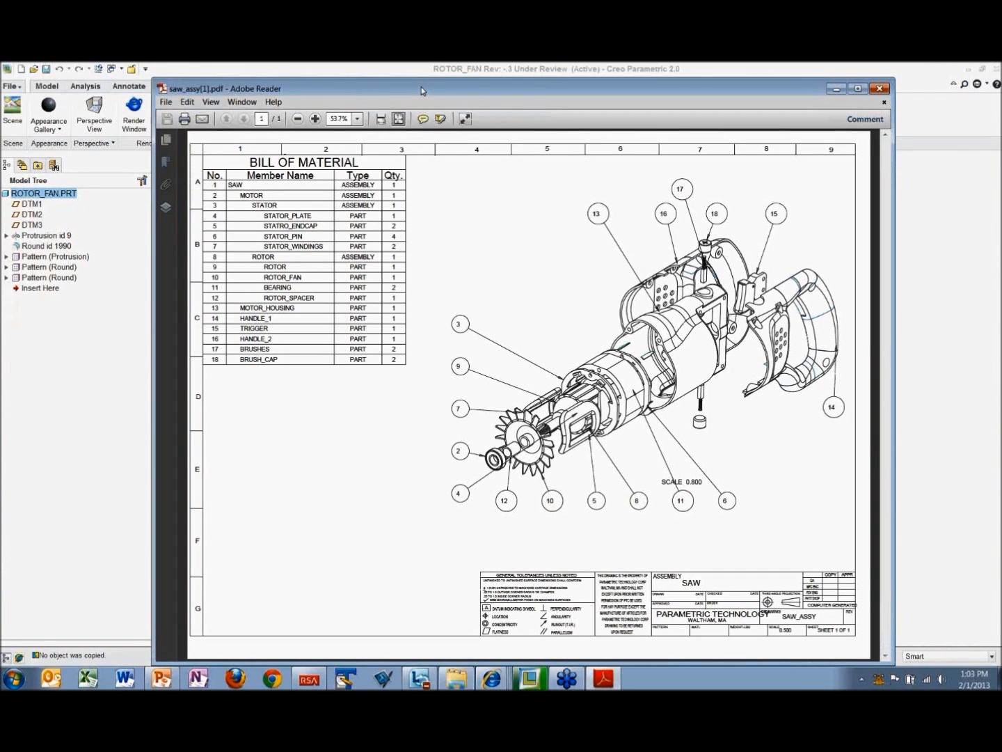
{"action": "left_click_drag", "start_coordinate": [421, 91], "coordinate": [366, 75]}
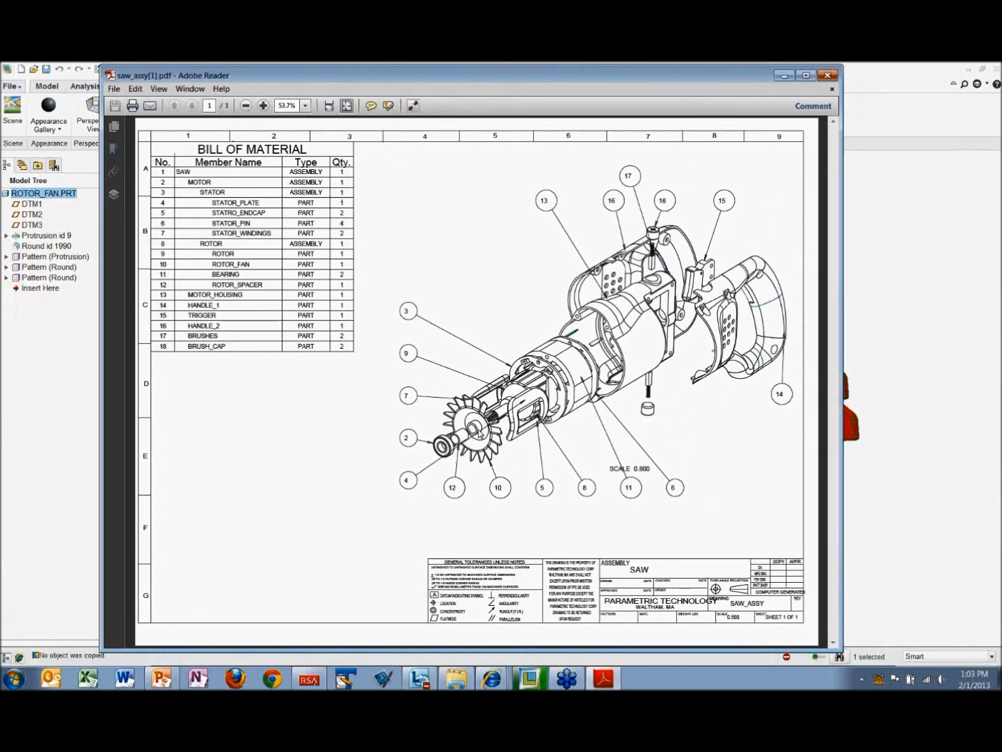